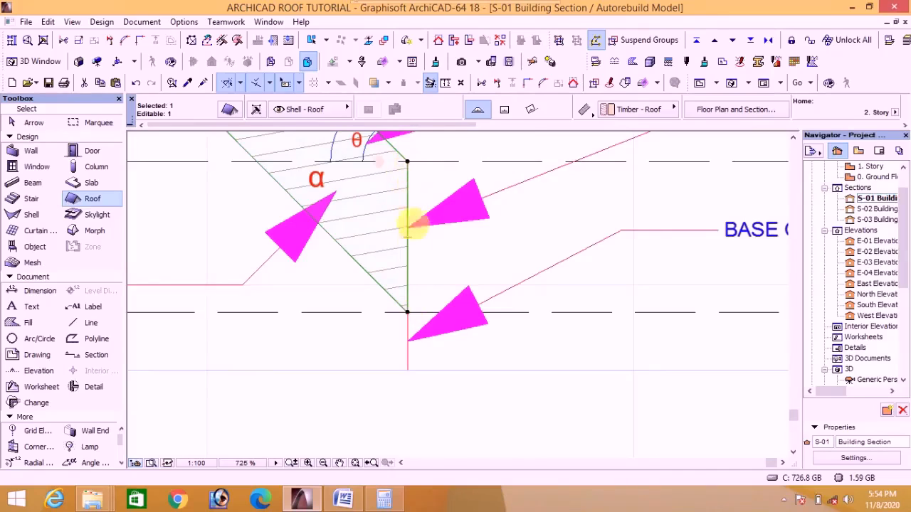
# Open the selected roof's settings to review its offset to the home story, compare with the Word terminology list, and close the settings
pyautogui.scroll(-4, 407, 311)
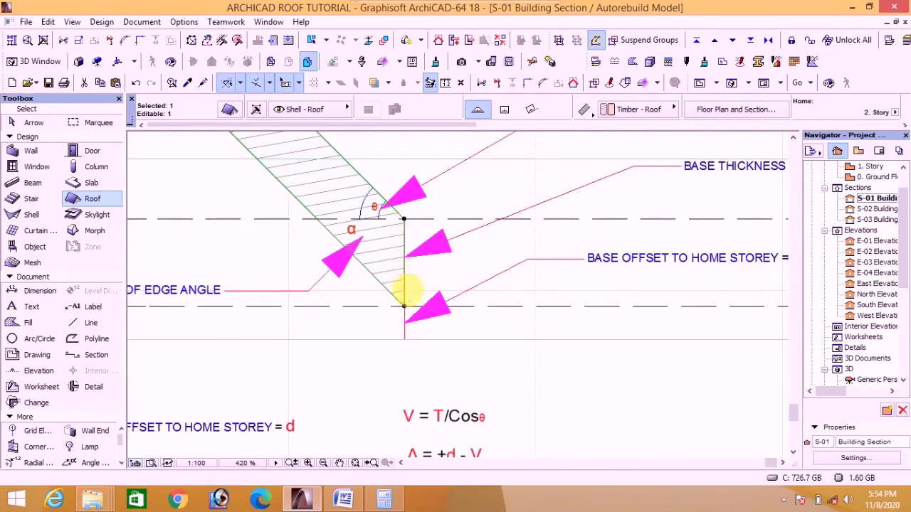
pyautogui.doubleClick(406, 223)
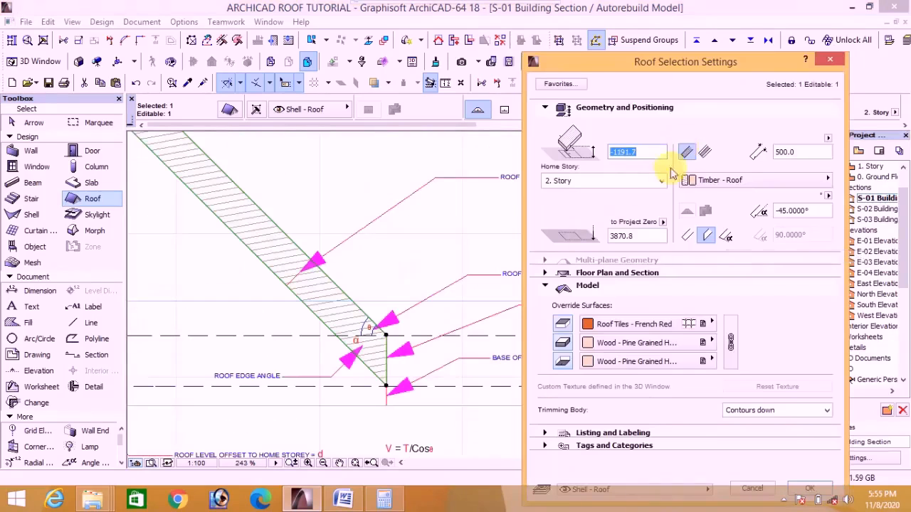
pyautogui.click(343, 499)
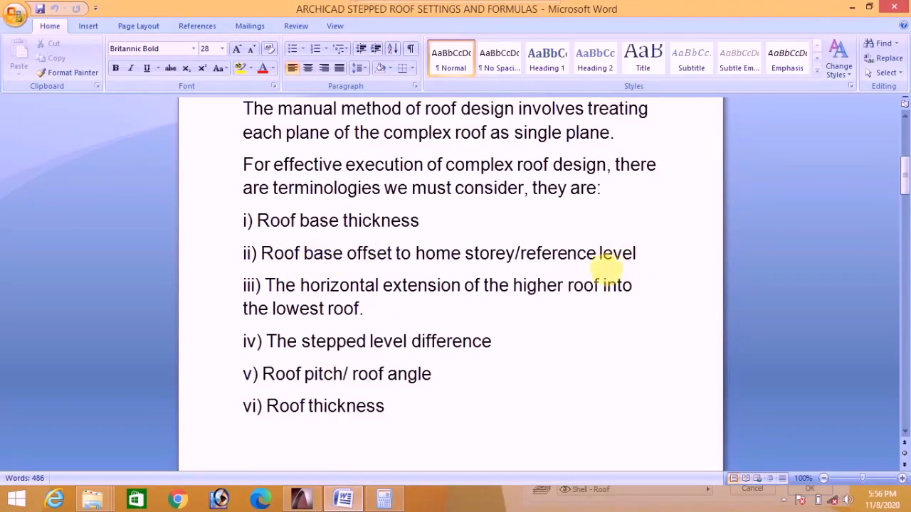
pyautogui.click(303, 499)
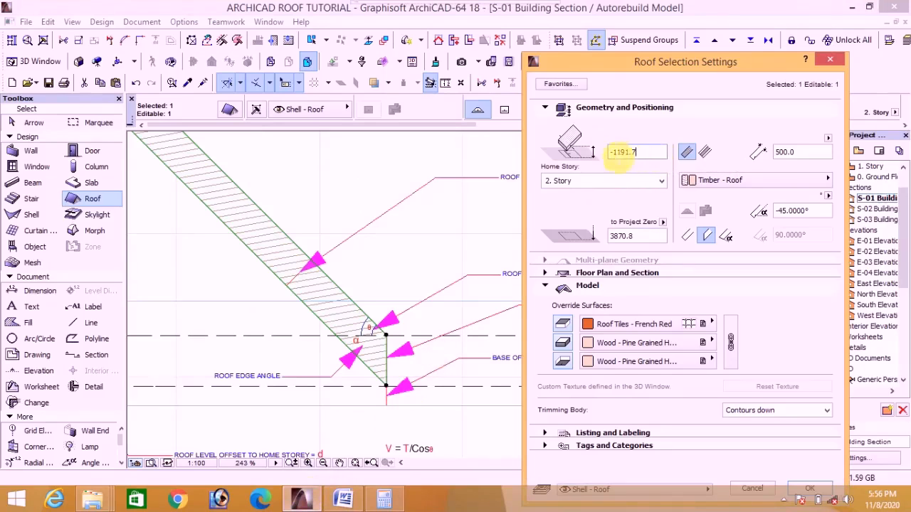
pyautogui.click(832, 62)
# Examine the base offset to home storey in the S-01 section and review the roof terminology list in the Word document
pyautogui.scroll(3, 362, 295)
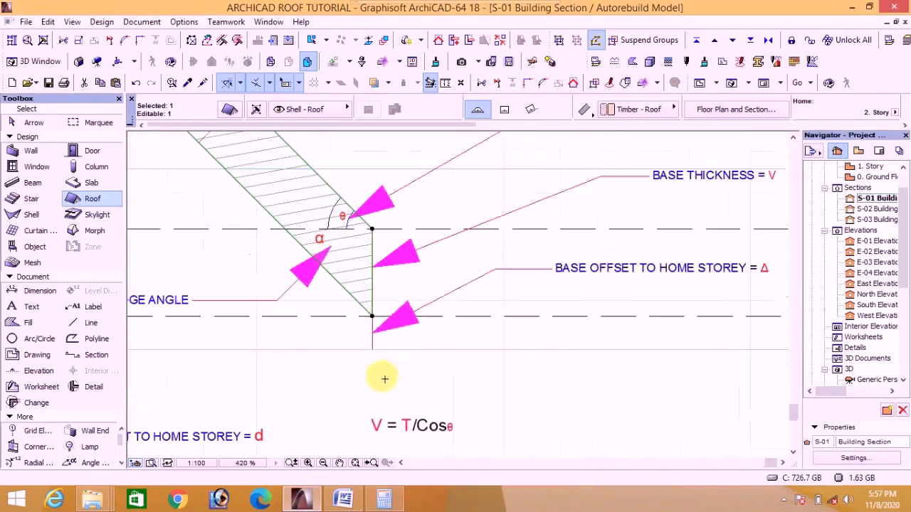
pyautogui.scroll(3, 371, 324)
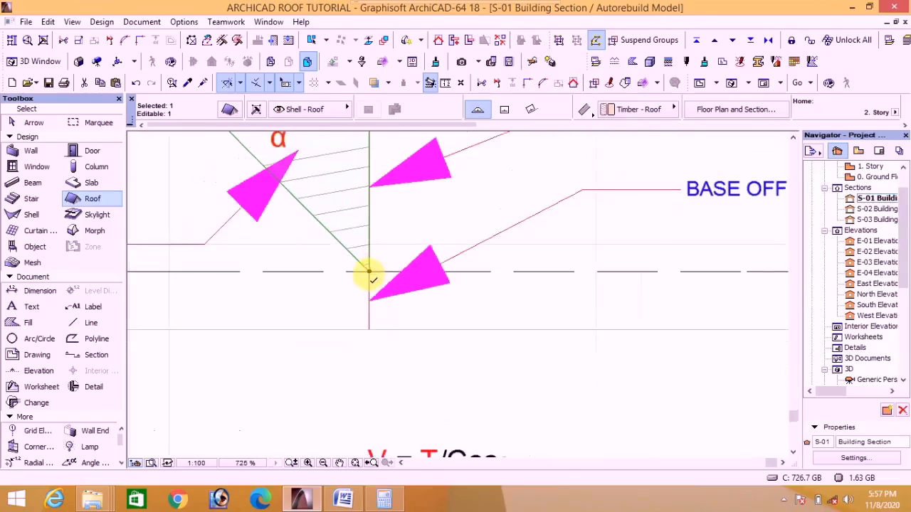
pyautogui.scroll(-1, 362, 326)
pyautogui.scroll(-7, 358, 327)
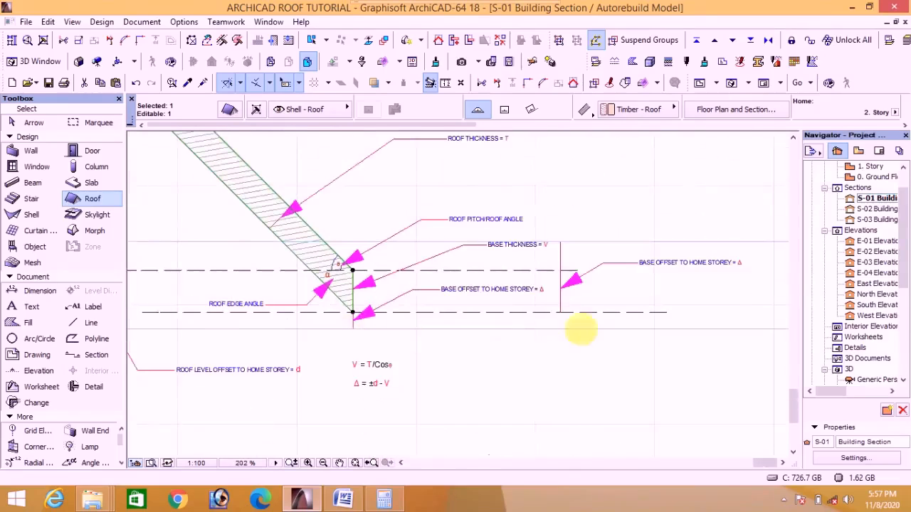
pyautogui.scroll(-3, 740, 341)
pyautogui.scroll(4, 752, 344)
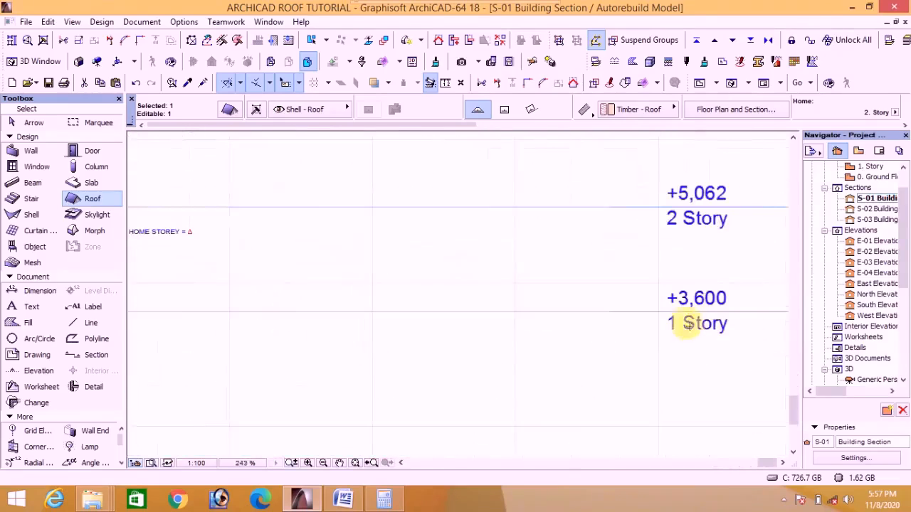
pyautogui.scroll(-3, 489, 335)
pyautogui.scroll(5, 401, 380)
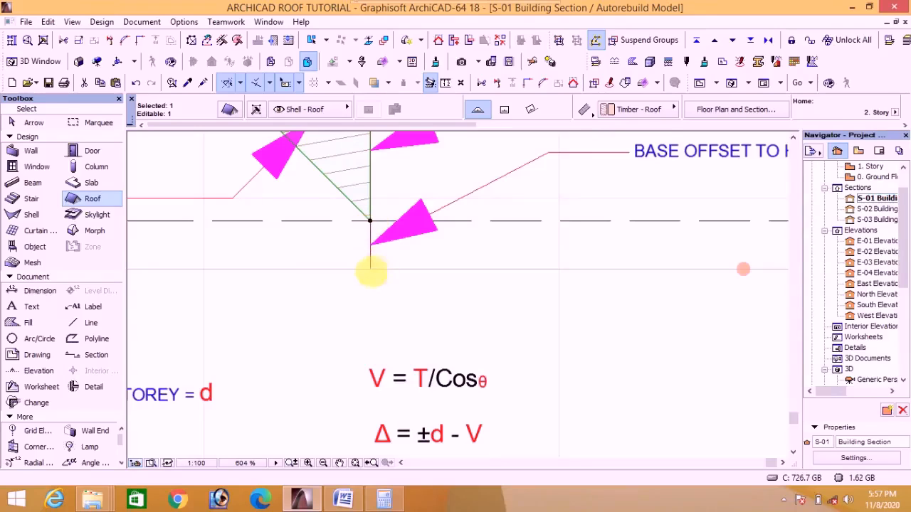
pyautogui.scroll(-4, 374, 276)
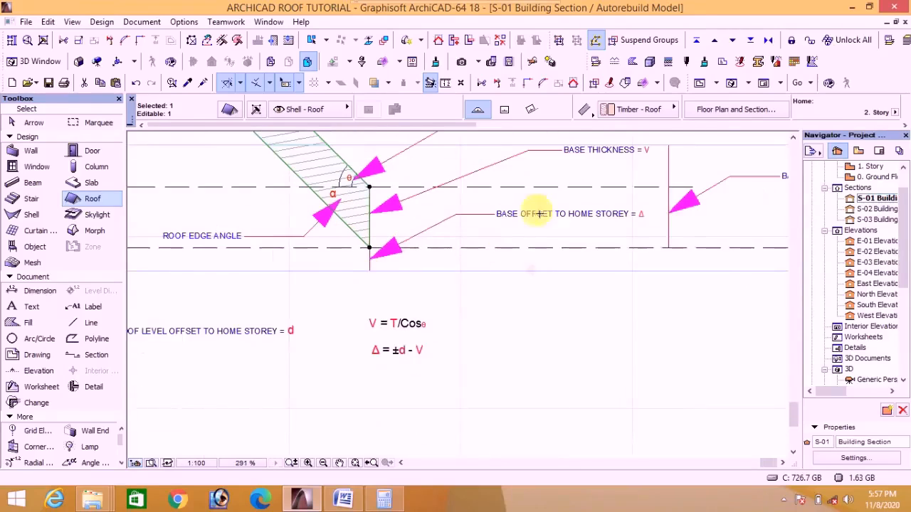
pyautogui.scroll(7, 643, 214)
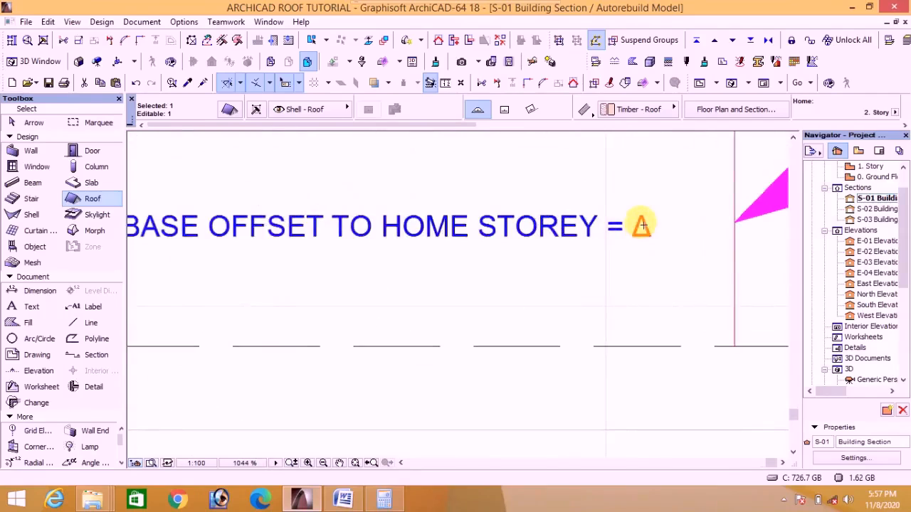
pyautogui.scroll(-7, 642, 224)
pyautogui.click(343, 498)
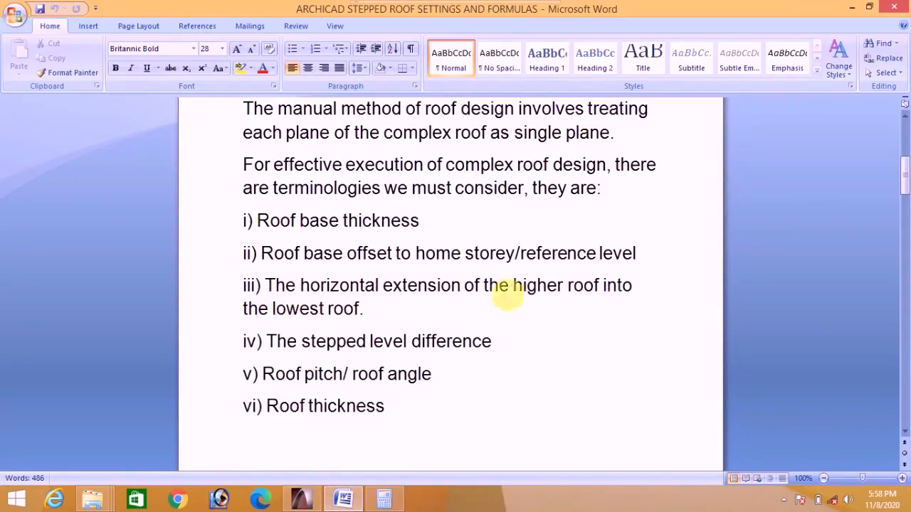
pyautogui.click(300, 499)
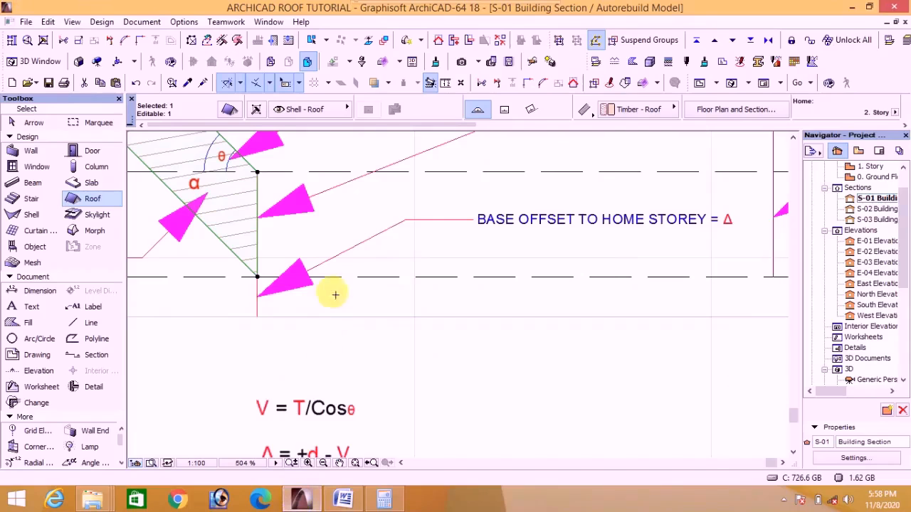
# Open the 3D view and examine the stepped tiled roof of the completed house from several sides
pyautogui.click(733, 87)
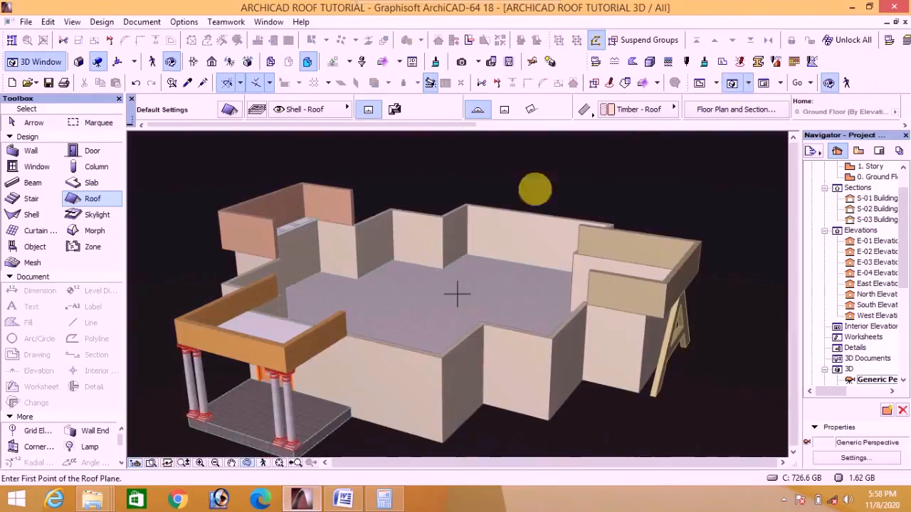
pyautogui.scroll(-2, 360, 242)
pyautogui.scroll(2, 300, 364)
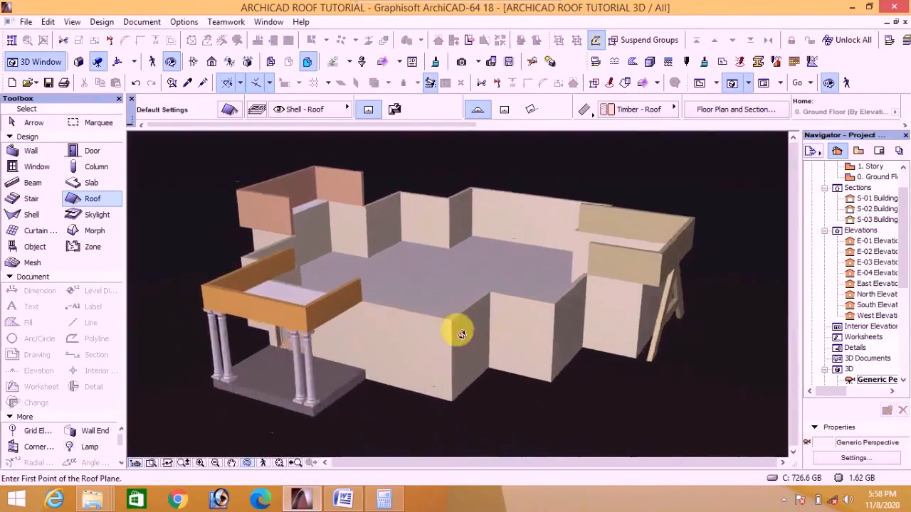
pyautogui.scroll(-8, 462, 326)
pyautogui.scroll(1, 188, 215)
pyautogui.scroll(5, 188, 215)
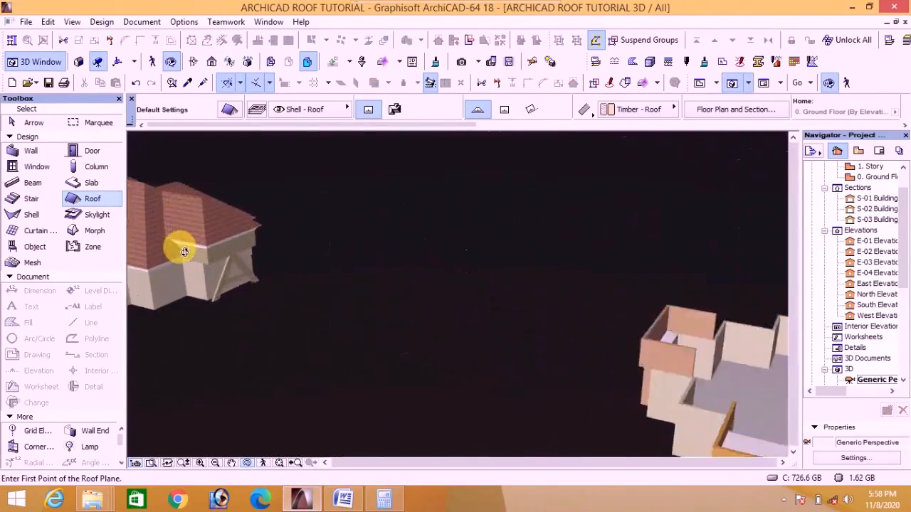
pyautogui.scroll(2, 300, 236)
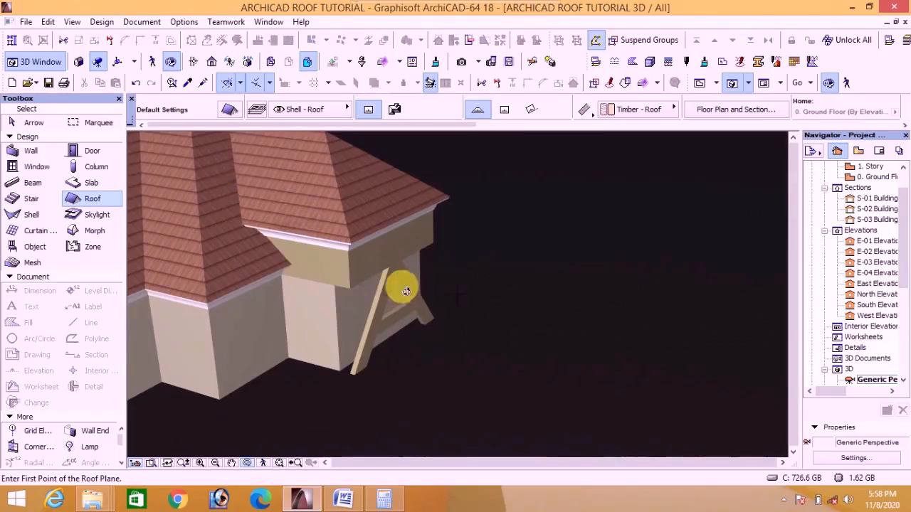
pyautogui.scroll(-4, 396, 286)
pyautogui.scroll(2, 217, 281)
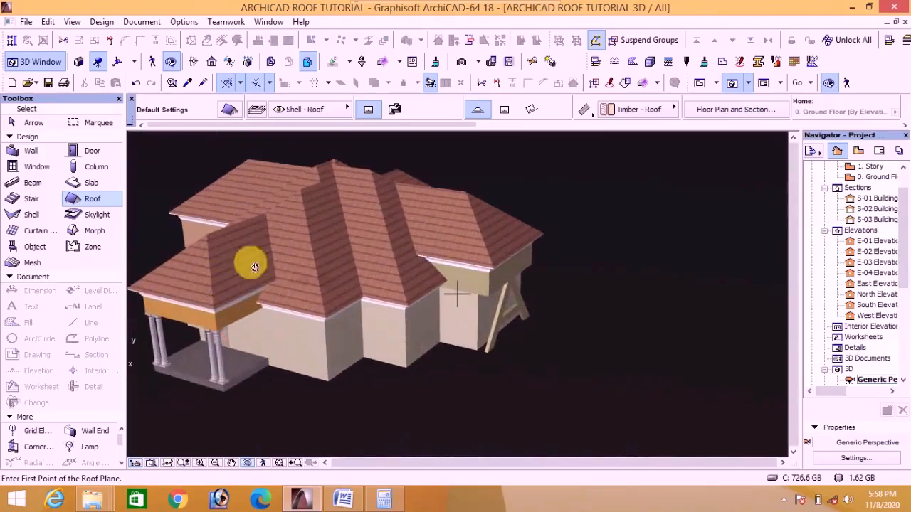
pyautogui.scroll(1, 344, 265)
pyautogui.moveTo(345, 264); pyautogui.dragTo(210, 259)
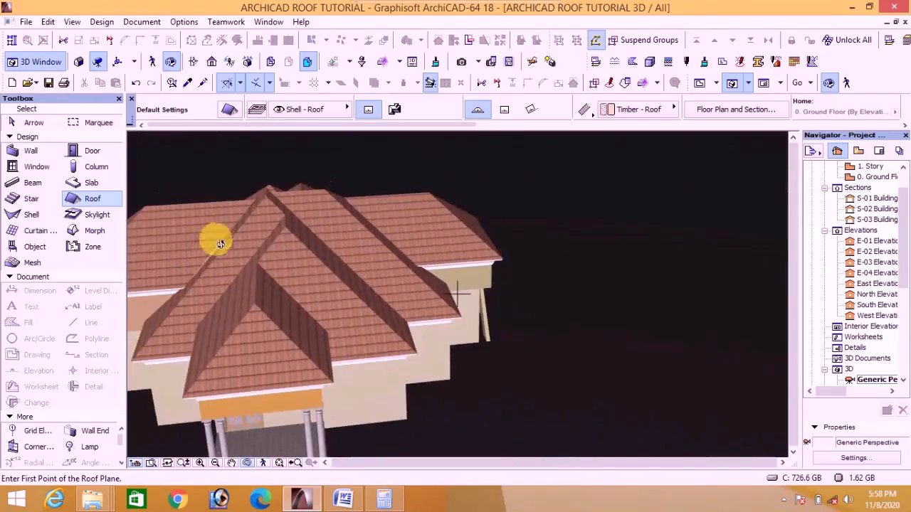
pyautogui.moveTo(384, 289); pyautogui.dragTo(224, 222)
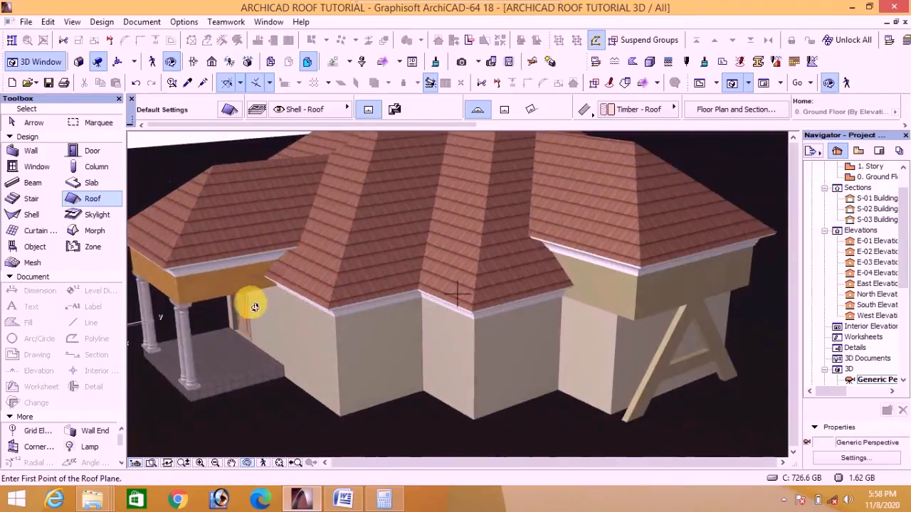
# Examine closely the junction where the higher porch roof and its beam extend into the lower main roof
pyautogui.scroll(5, 229, 293)
pyautogui.moveTo(241, 291); pyautogui.dragTo(240, 244)
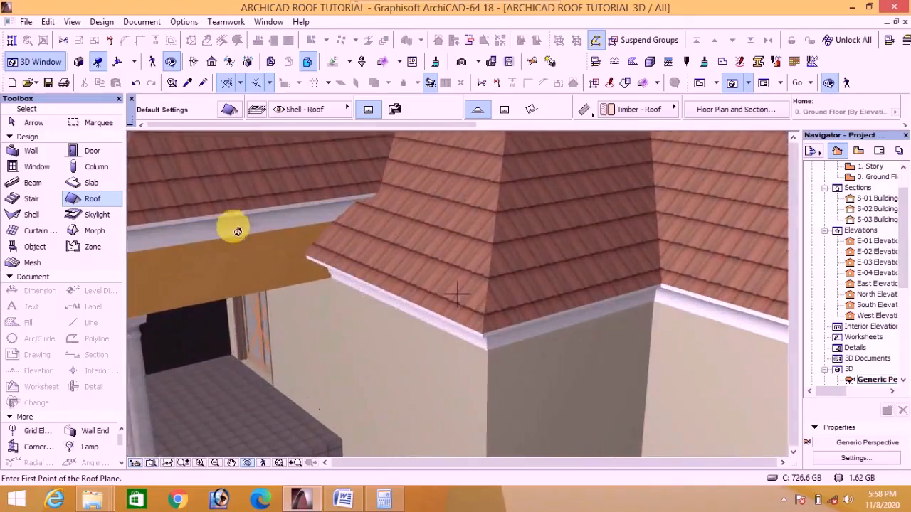
pyautogui.moveTo(467, 207); pyautogui.dragTo(306, 274)
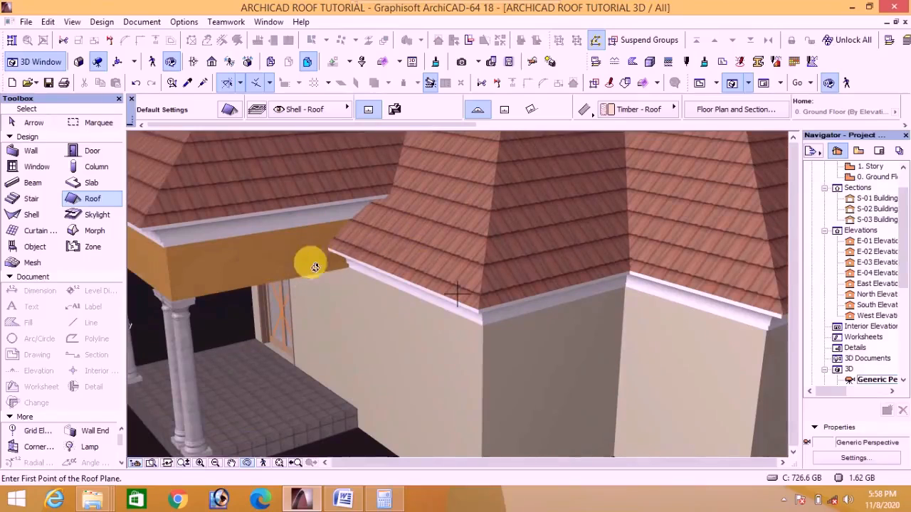
pyautogui.moveTo(315, 265); pyautogui.dragTo(358, 224)
pyautogui.moveTo(410, 270); pyautogui.dragTo(374, 230)
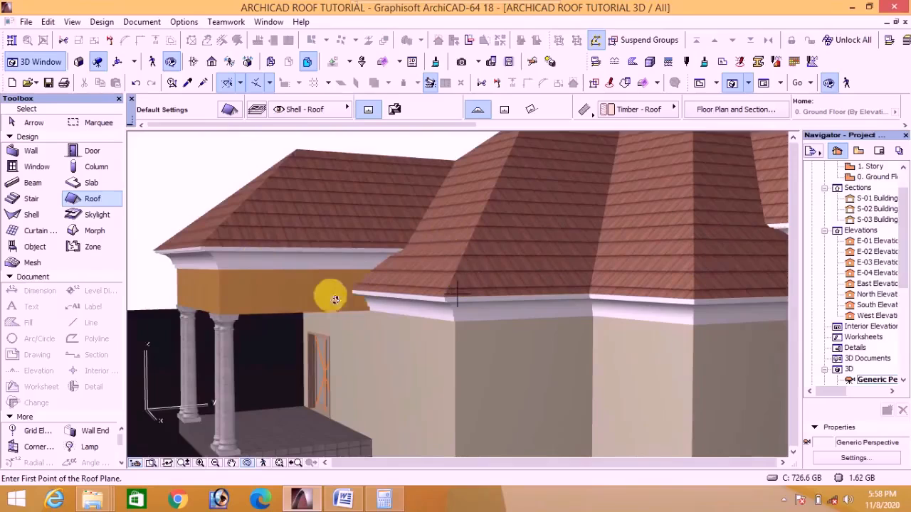
pyautogui.scroll(3, 278, 300)
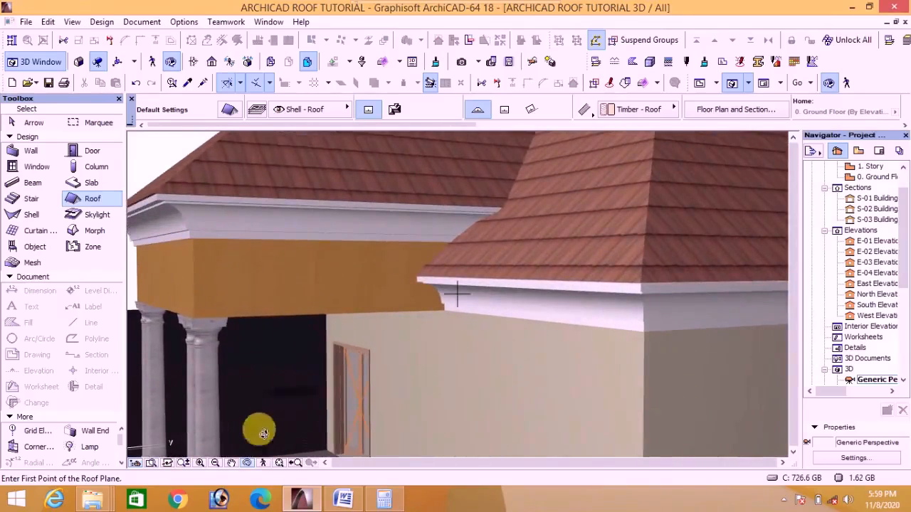
# Open the 1. Story floor plan, locate the section line through the porch, and open the S-03 building section
pyautogui.click(699, 84)
pyautogui.scroll(-5, 506, 320)
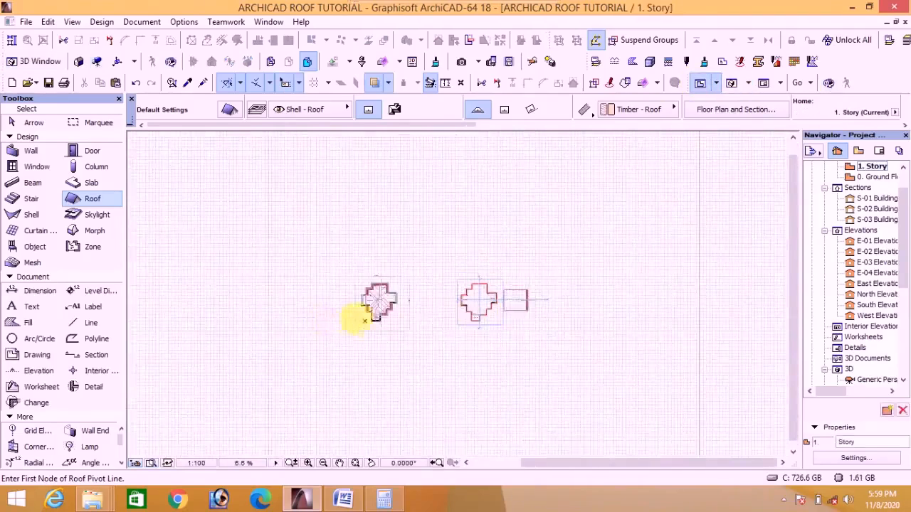
pyautogui.scroll(6, 364, 321)
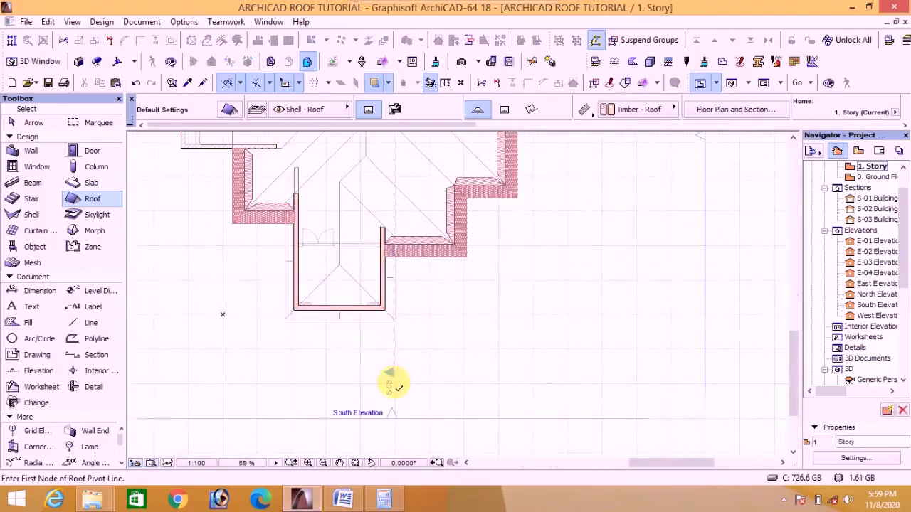
pyautogui.doubleClick(877, 219)
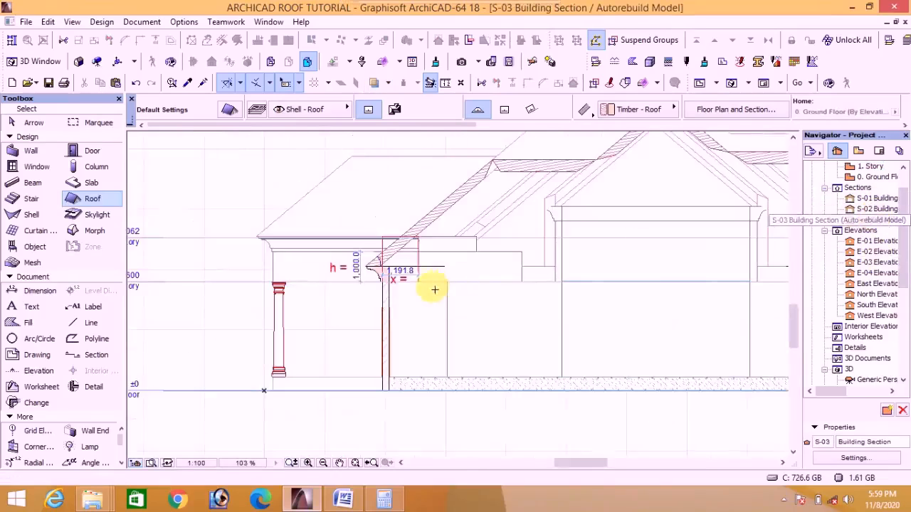
# Select the porch beam in the S-03 section to inspect its height h and horizontal extension x past the wall, and deselect it
pyautogui.scroll(3, 366, 266)
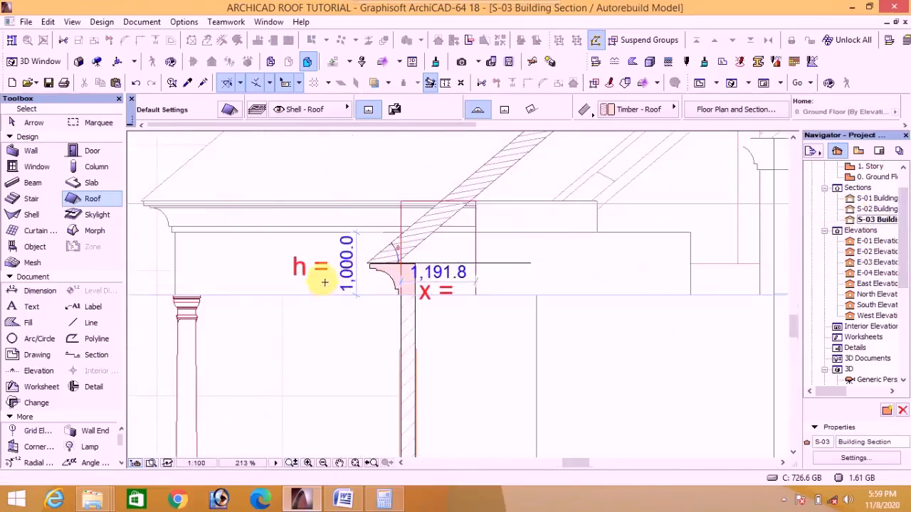
pyautogui.click(224, 265)
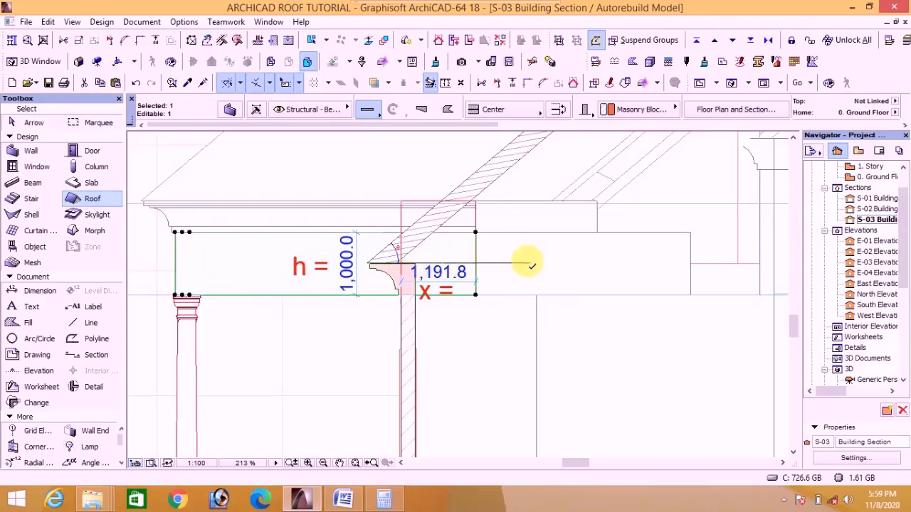
pyautogui.scroll(4, 413, 271)
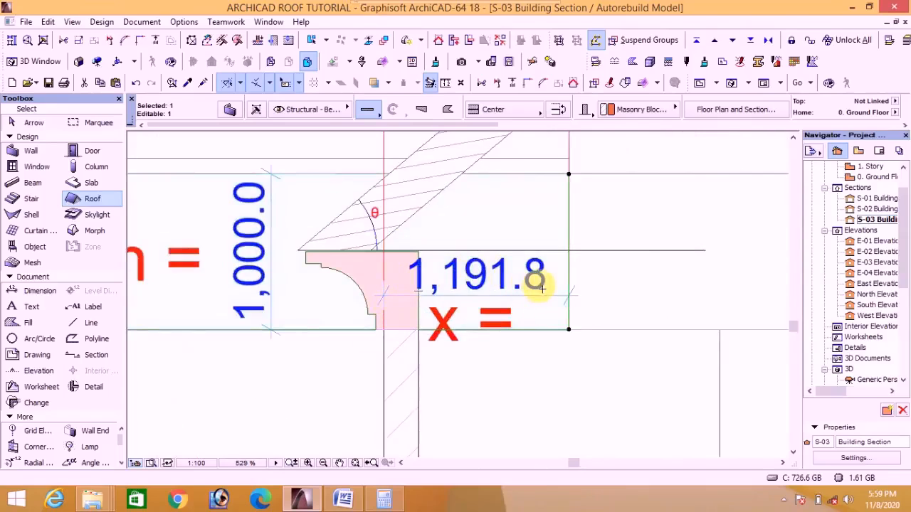
pyautogui.scroll(-3, 502, 353)
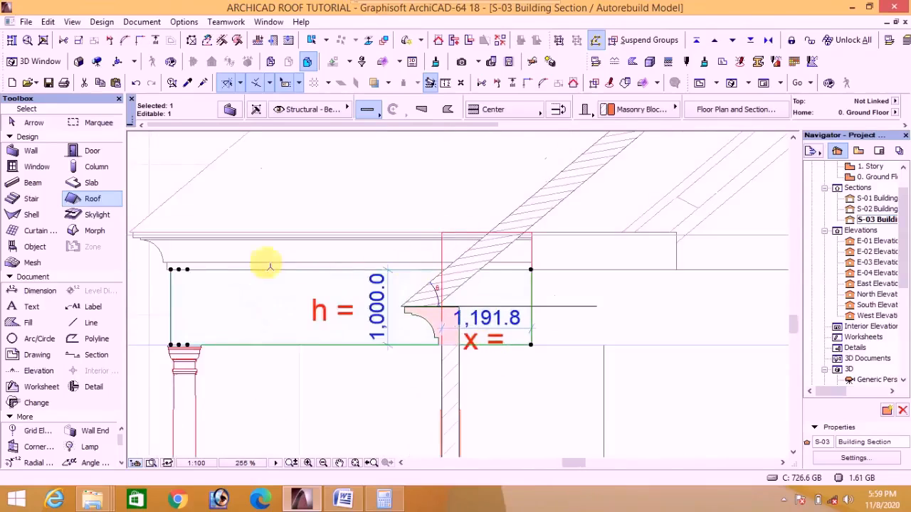
pyautogui.press('Escape')
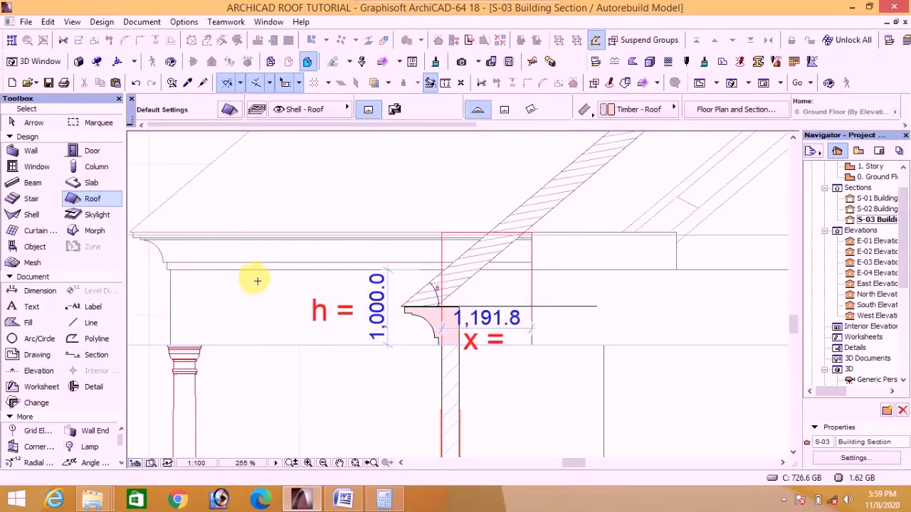
# Select the PARAPET 1 profile above the porch beam to inspect its extension into the lower roof, and deselect it
pyautogui.click(266, 257)
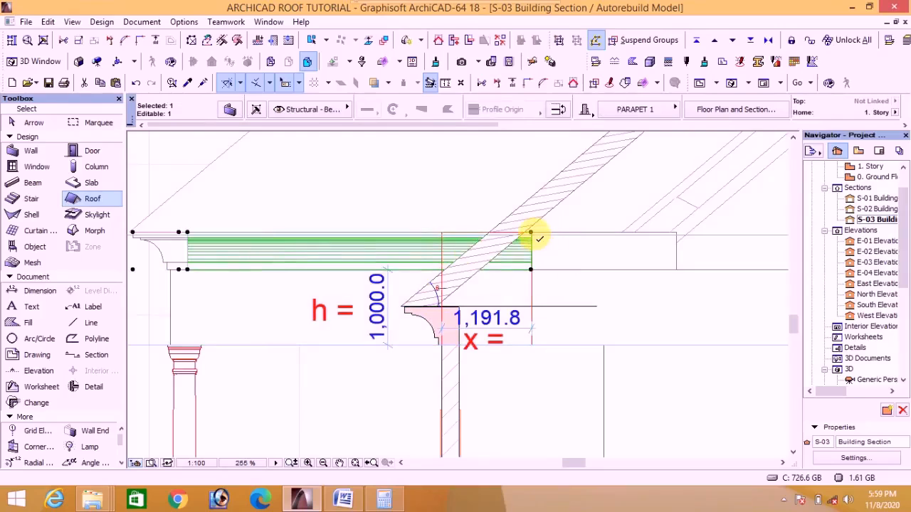
pyautogui.scroll(-3, 544, 265)
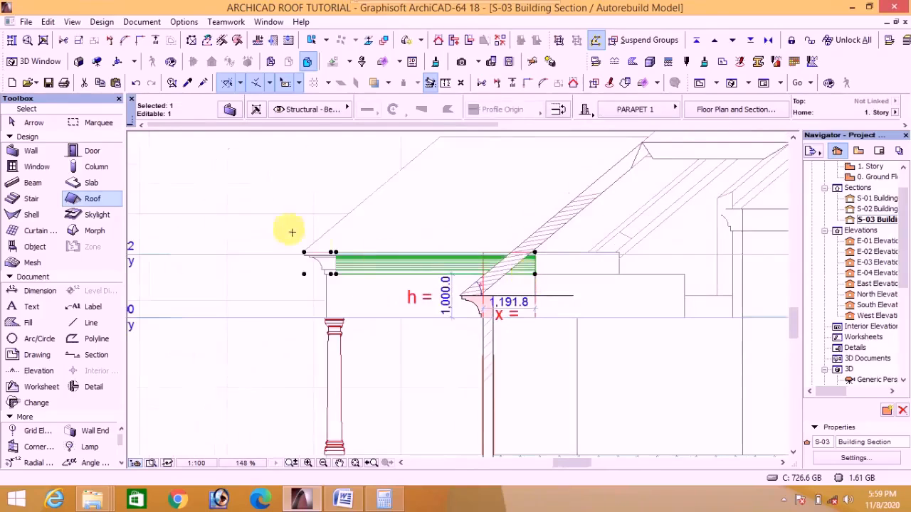
pyautogui.press('Escape')
pyautogui.scroll(4, 523, 261)
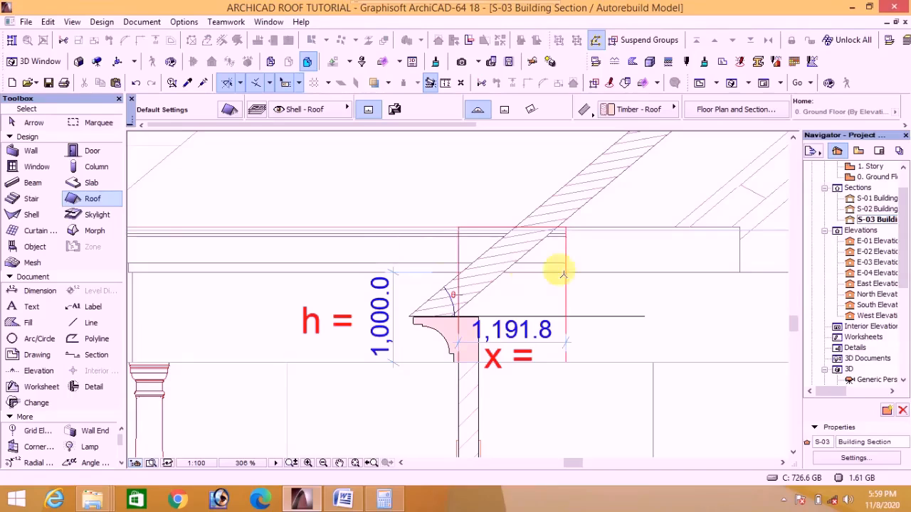
# Move the porch beam in the S-03 section horizontally so its inner end sits at the wall's outer face
pyautogui.scroll(-2, 503, 355)
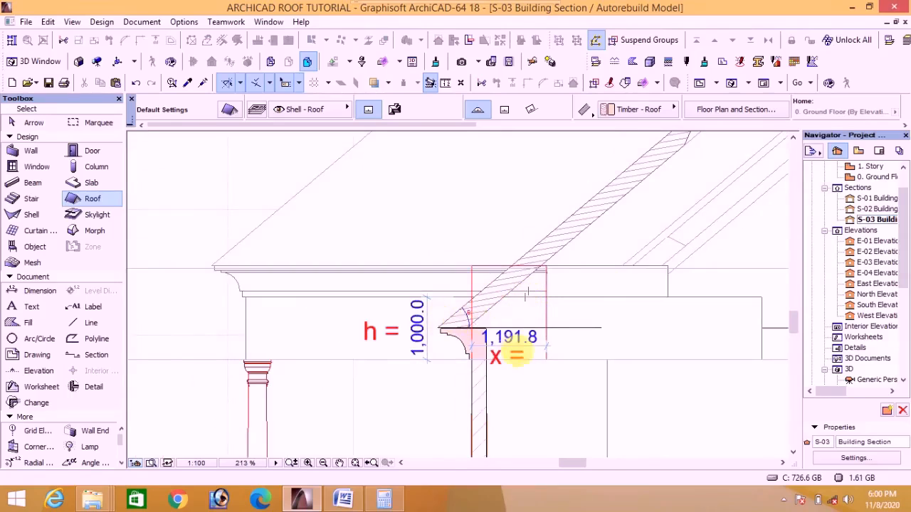
pyautogui.scroll(1, 517, 354)
pyautogui.scroll(1, 390, 374)
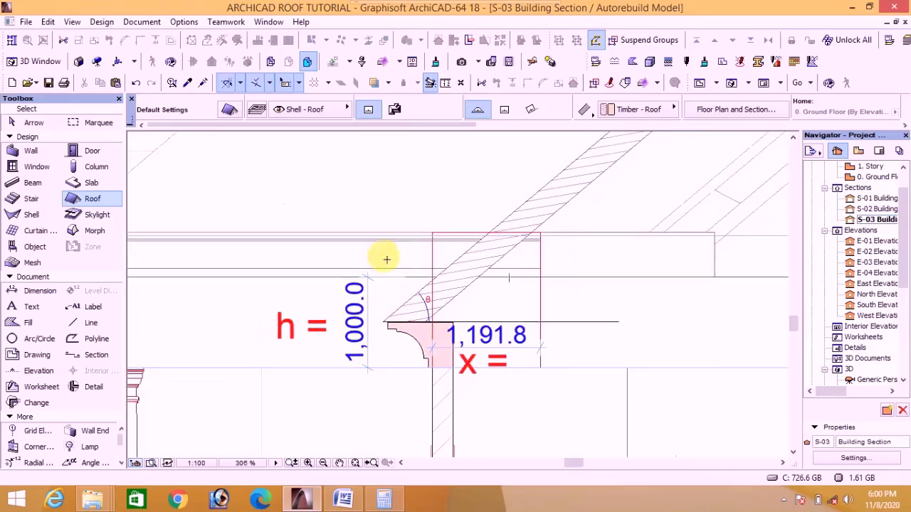
pyautogui.scroll(-2, 590, 230)
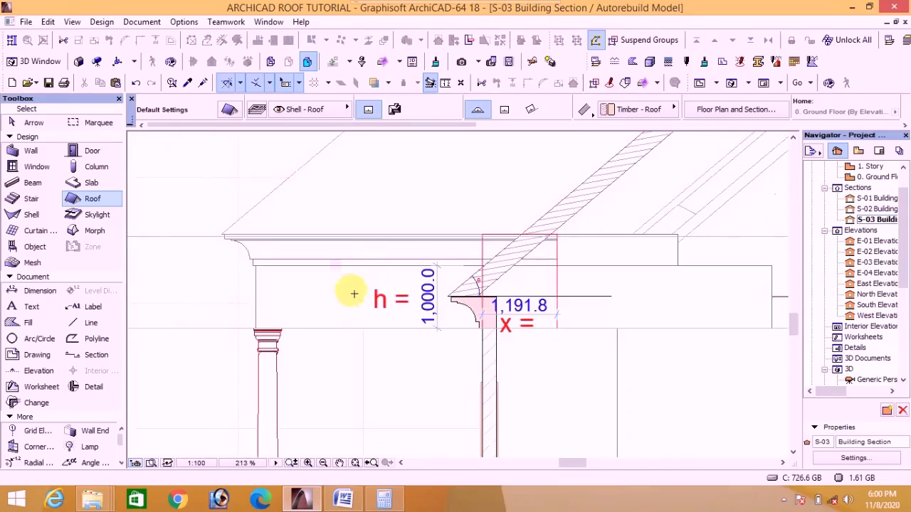
pyautogui.click(334, 316)
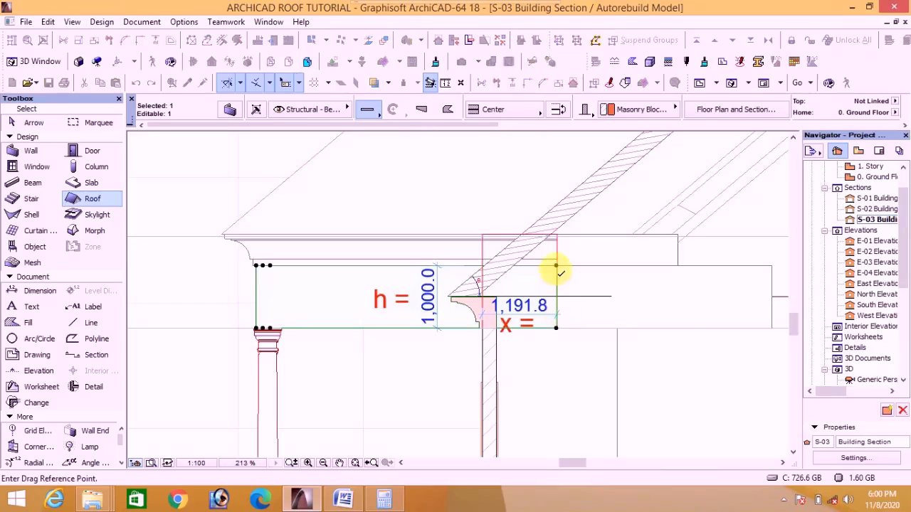
pyautogui.moveTo(549, 264); pyautogui.dragTo(481, 265)
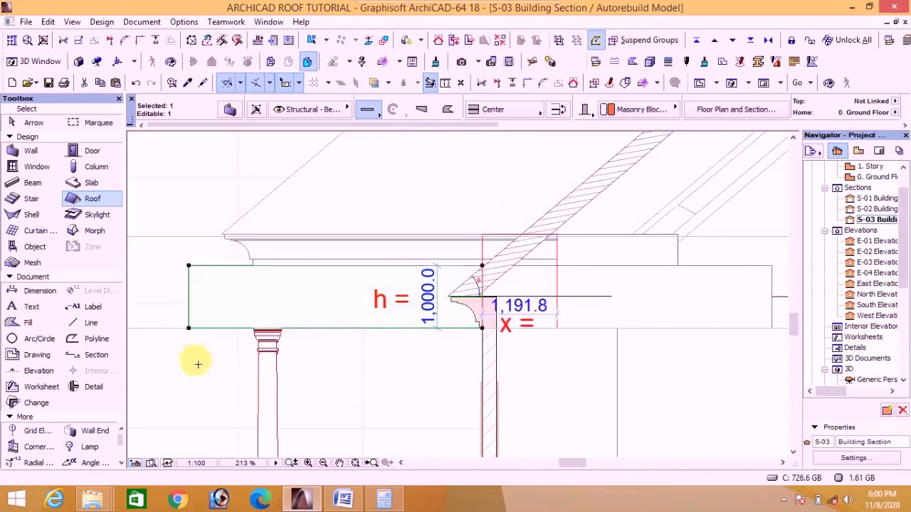
pyautogui.press('Escape')
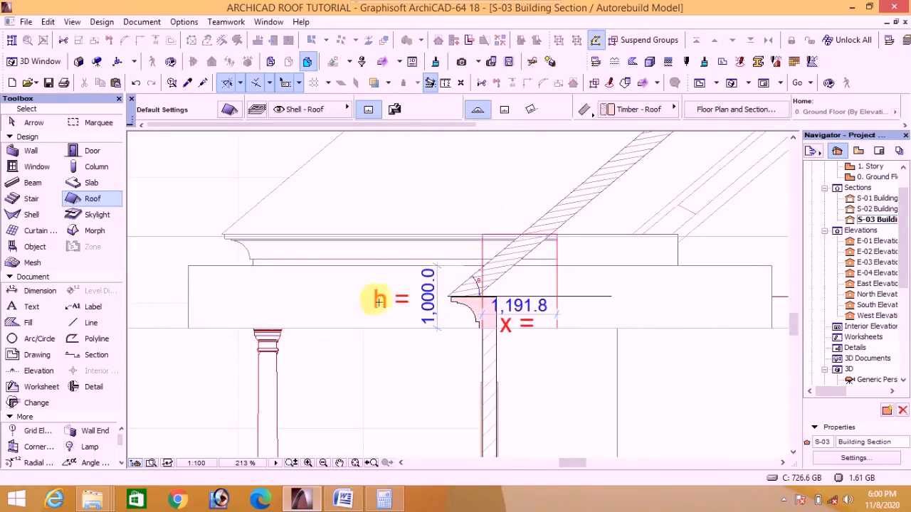
# Move the PARAPET 1 profile above the porch beam horizontally by 1191.8 to end at the wall's outer face
pyautogui.click(452, 254)
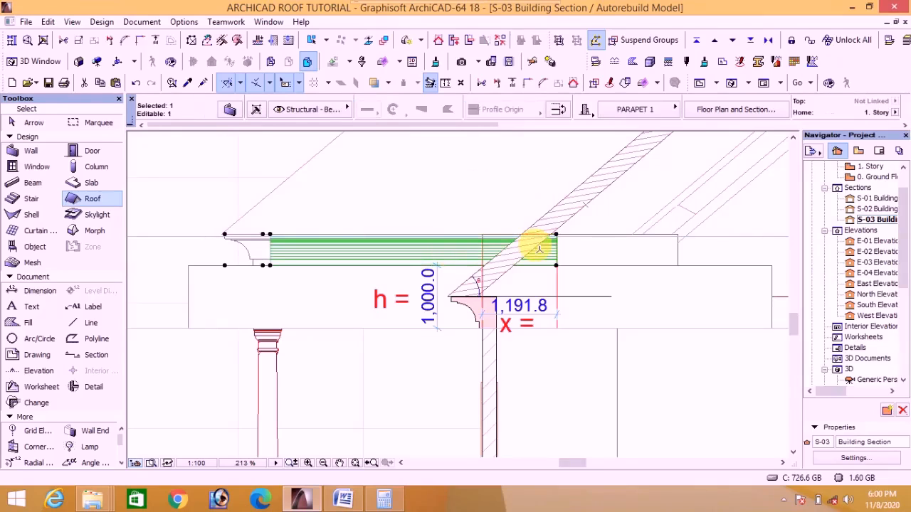
pyautogui.hotkey('ctrl', 'd')
pyautogui.click(557, 236)
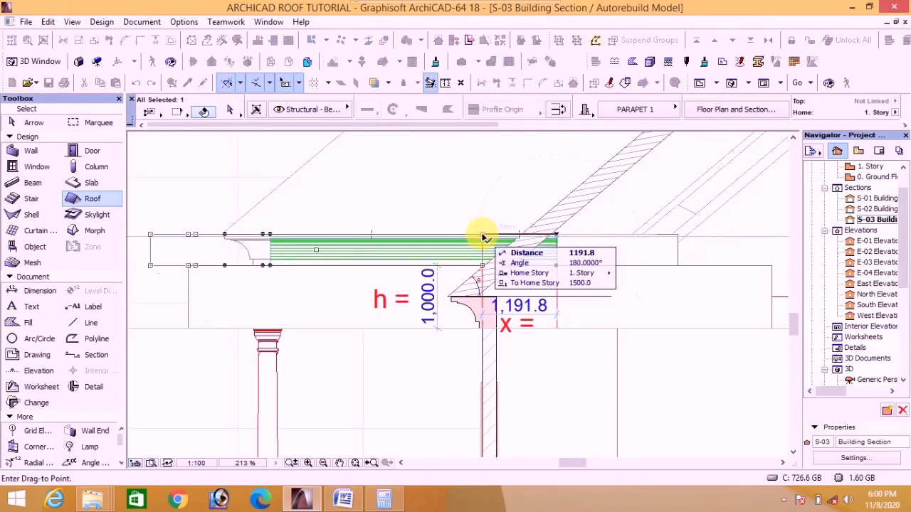
pyautogui.click(482, 235)
pyautogui.press('Escape')
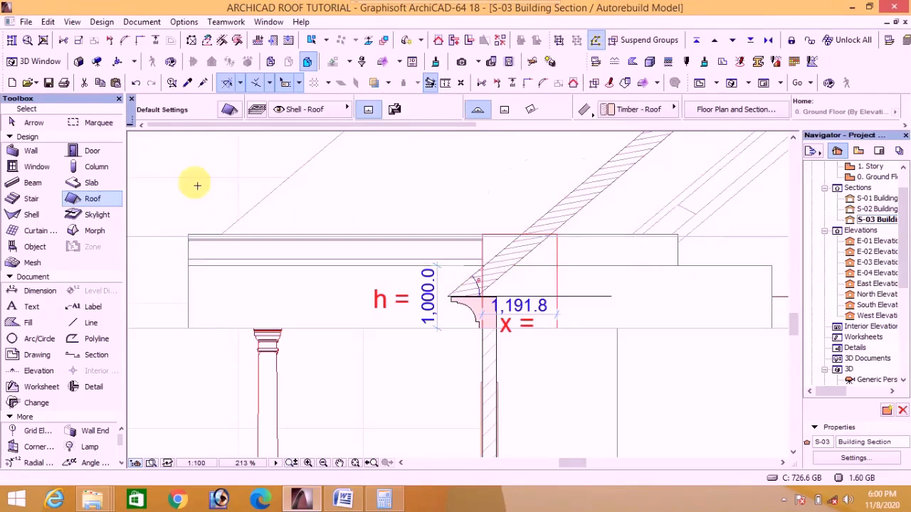
# Open the 3D view and examine where the shortened porch parapet and beam meet the lower roof
pyautogui.click(731, 83)
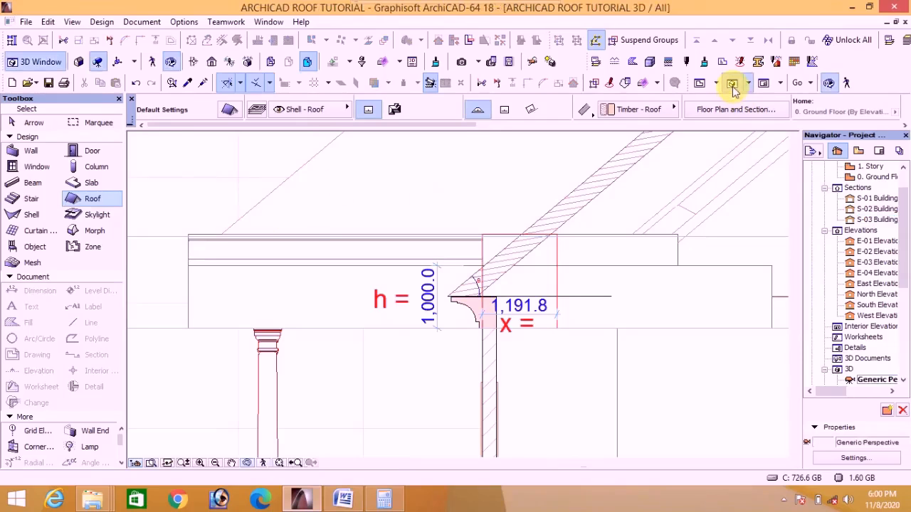
pyautogui.keyDown('shift'); pyautogui.moveTo(437, 249); pyautogui.dragTo(460, 349, button='middle'); pyautogui.keyUp('shift')
pyautogui.moveTo(472, 278)
pyautogui.keyDown('shift'); pyautogui.mouseDown(button='middle')
pyautogui.moveTo(449, 287)
pyautogui.moveTo(458, 285)
pyautogui.mouseUp(button='middle'); pyautogui.keyUp('shift')
pyautogui.scroll(5, 458, 285)
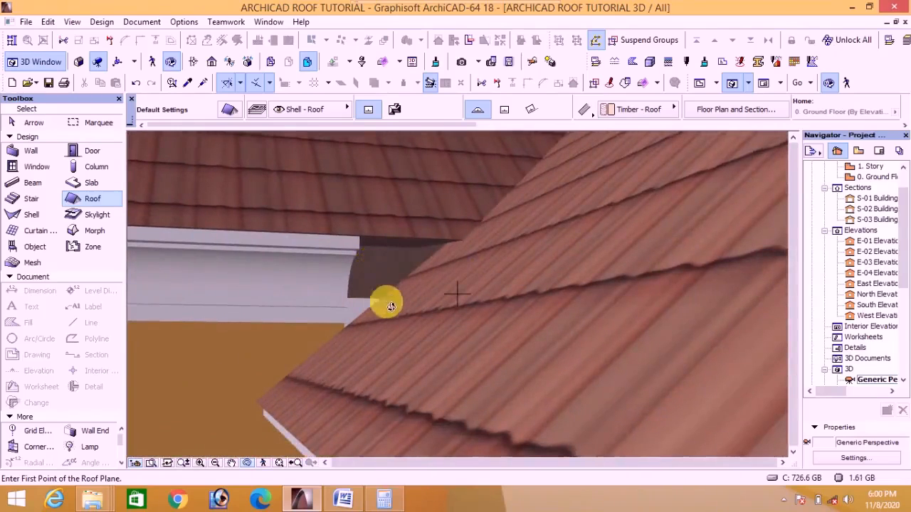
pyautogui.scroll(-4, 443, 313)
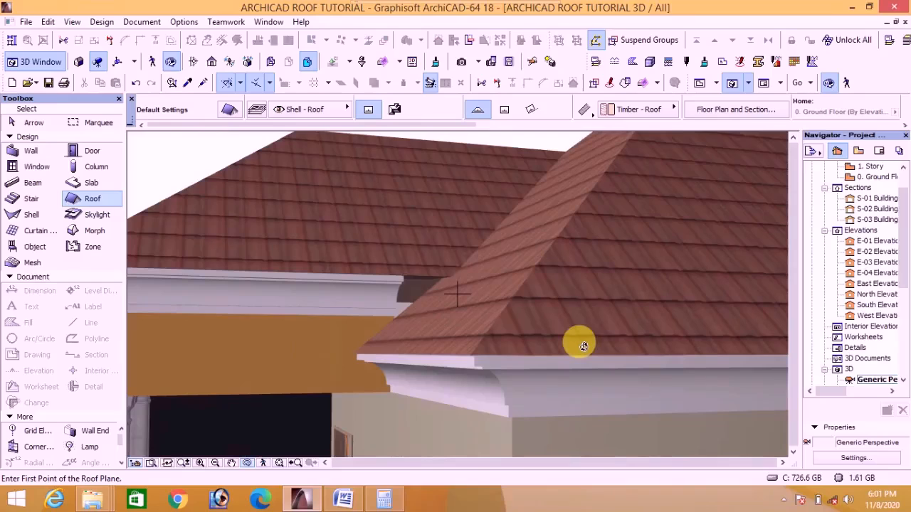
# Reopen the S-03 building section and check the stepped level difference term in the Word notes before returning to ArchiCAD
pyautogui.doubleClick(877, 219)
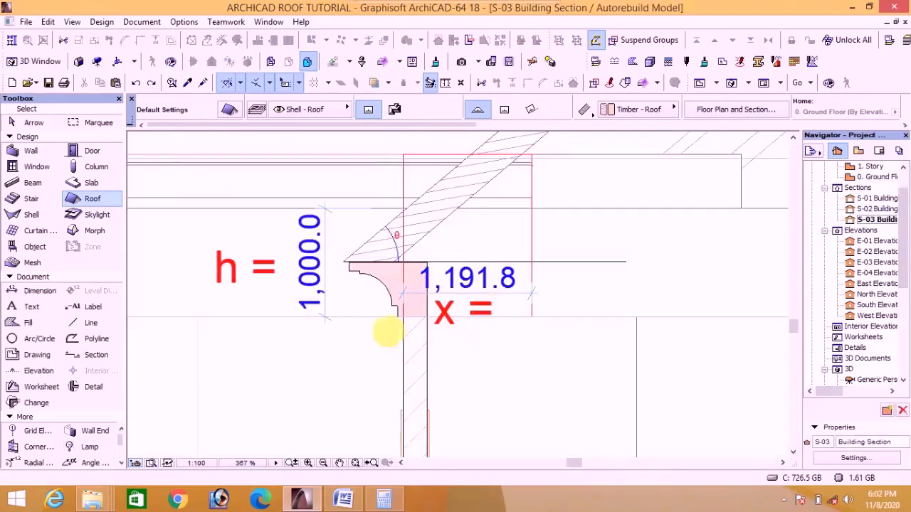
pyautogui.click(343, 500)
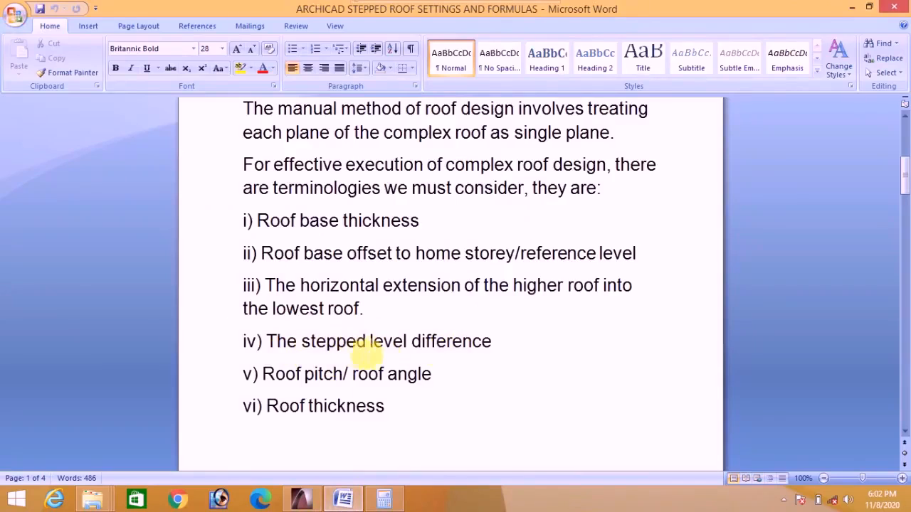
pyautogui.click(301, 500)
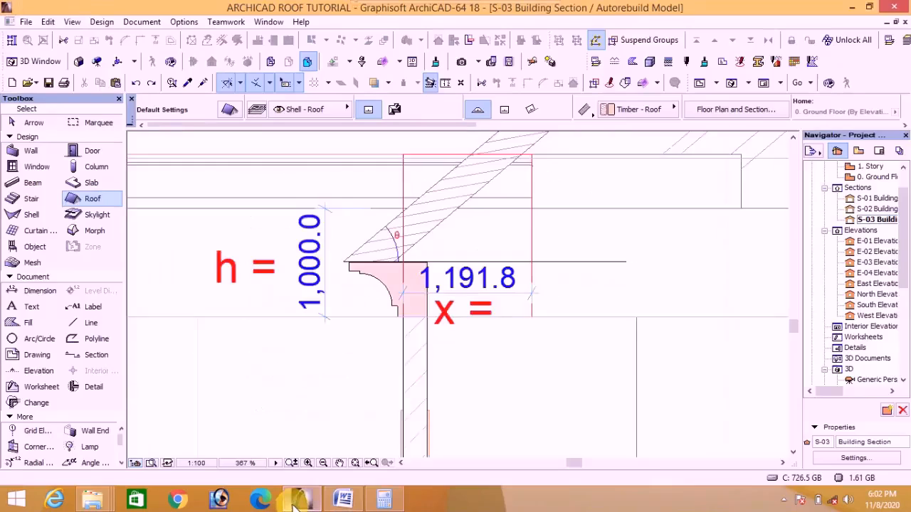
# Examine the beam height h and horizontal extension x at the porch junction in the S-03 section
pyautogui.scroll(-3, 363, 375)
pyautogui.scroll(2, 325, 342)
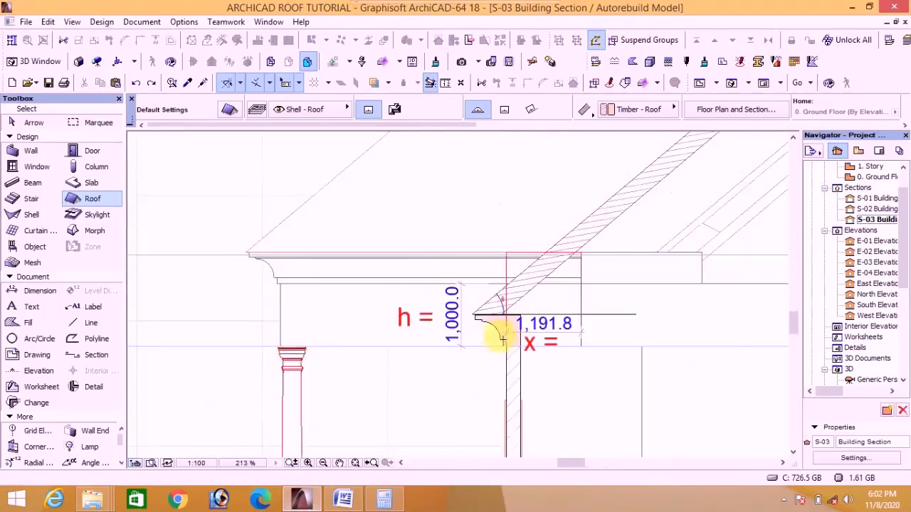
pyautogui.scroll(2, 498, 335)
pyautogui.scroll(-2, 308, 334)
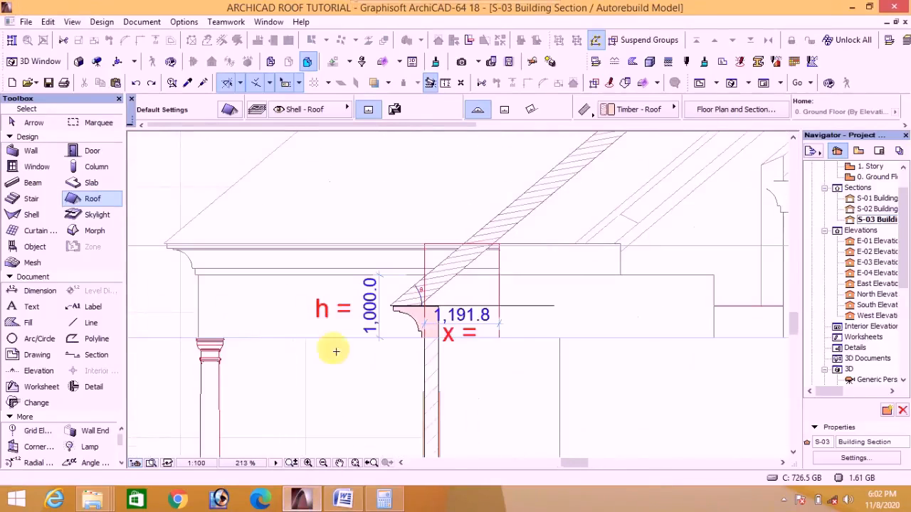
pyautogui.scroll(1, 427, 350)
pyautogui.scroll(1, 438, 350)
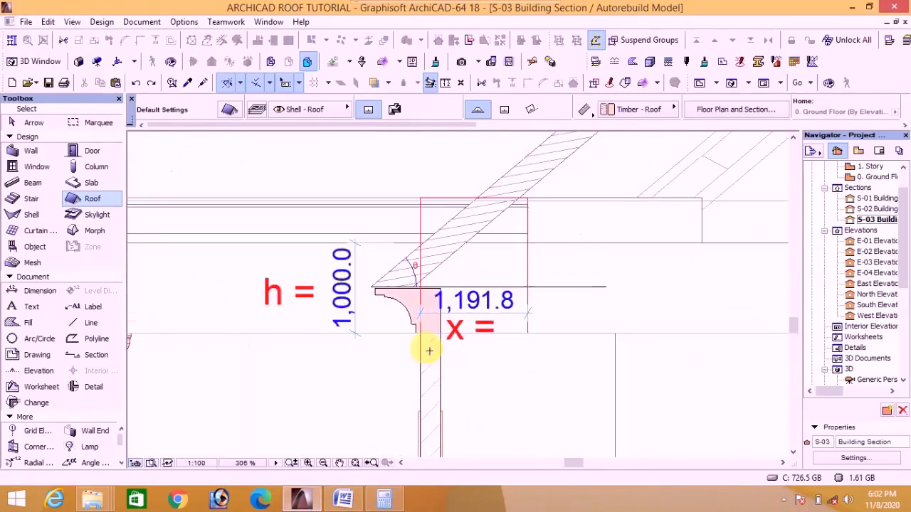
pyautogui.scroll(-3, 429, 351)
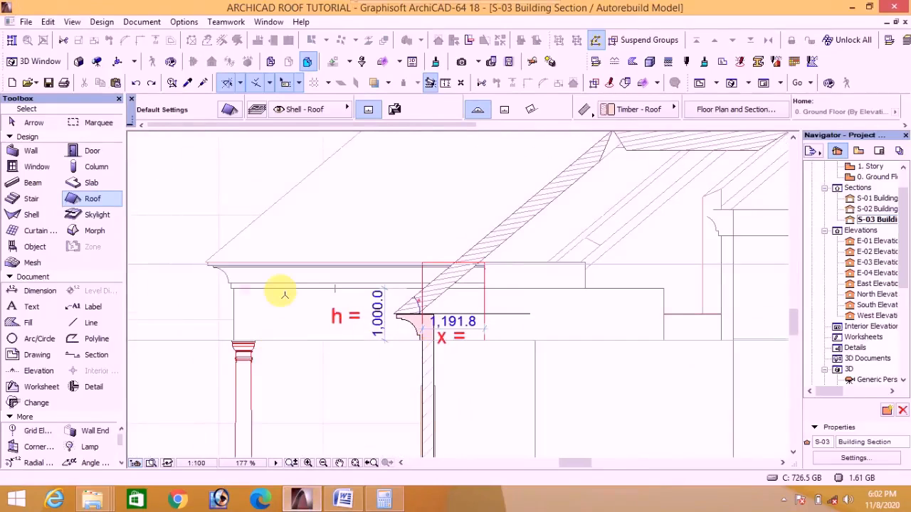
# Open the 3D view and examine the level difference between the higher porch roof and the lower main roof
pyautogui.click(733, 84)
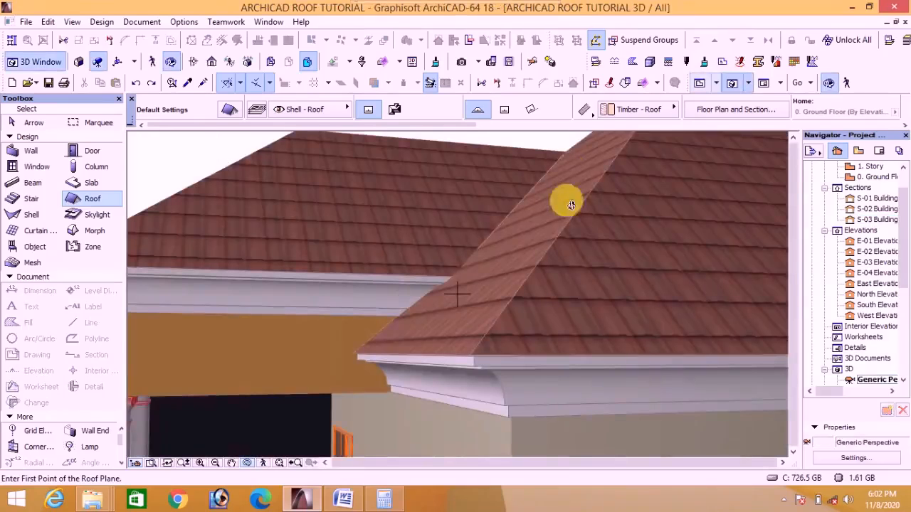
pyautogui.keyDown('shift'); pyautogui.moveTo(563, 197); pyautogui.dragTo(603, 370, button='middle'); pyautogui.keyUp('shift')
pyautogui.scroll(5, 603, 370)
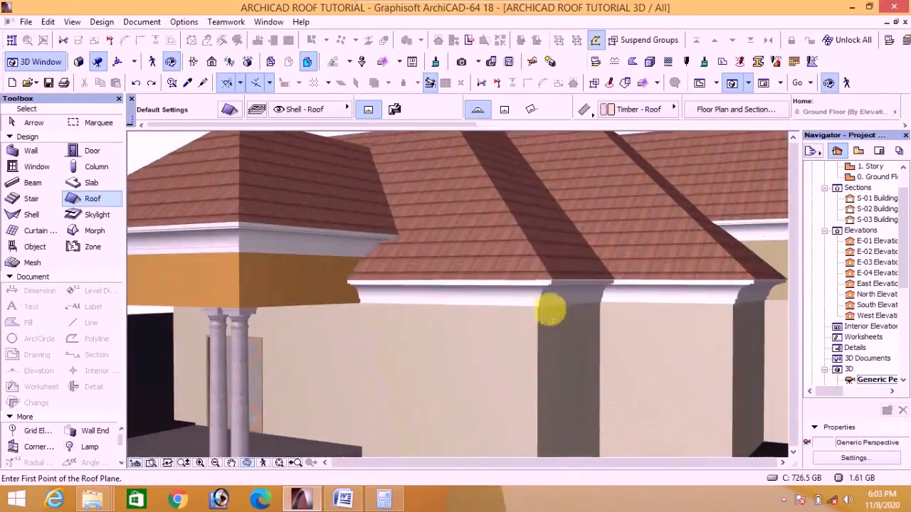
pyautogui.keyDown('shift'); pyautogui.moveTo(457, 311); pyautogui.dragTo(417, 311, button='middle'); pyautogui.keyUp('shift')
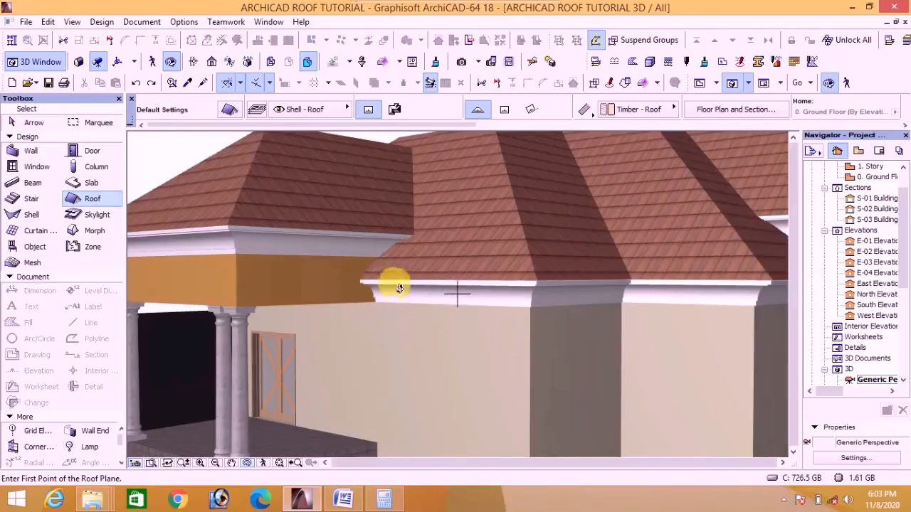
pyautogui.scroll(1, 356, 309)
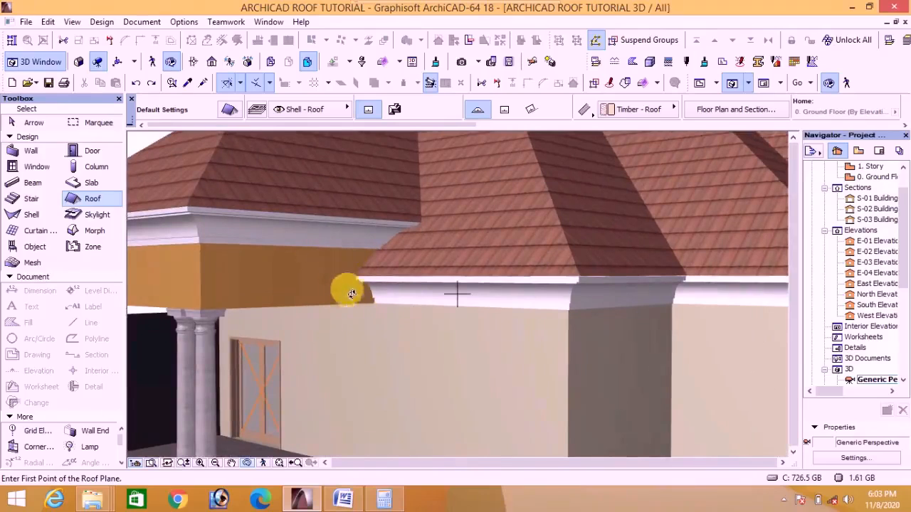
# Check the roof terminology list in the Word notes and return to the porch roof junction in ArchiCAD's 3D view
pyautogui.click(343, 500)
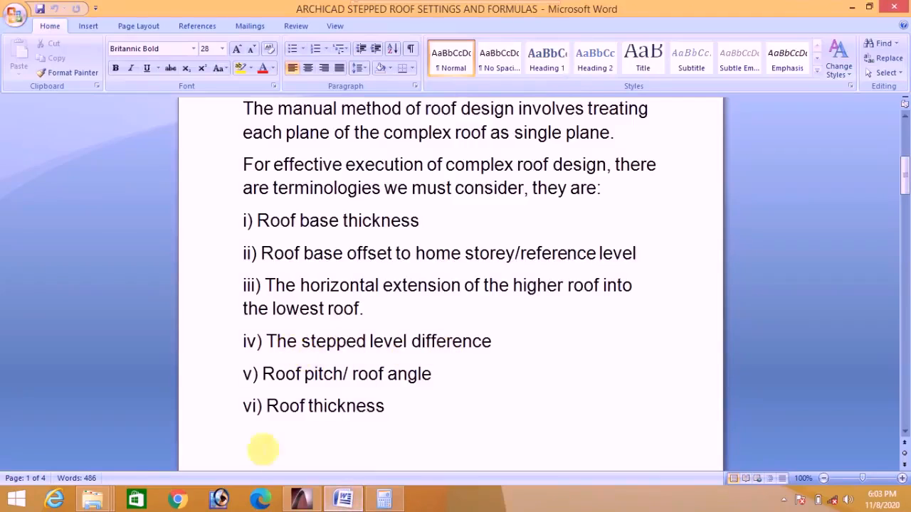
pyautogui.click(308, 500)
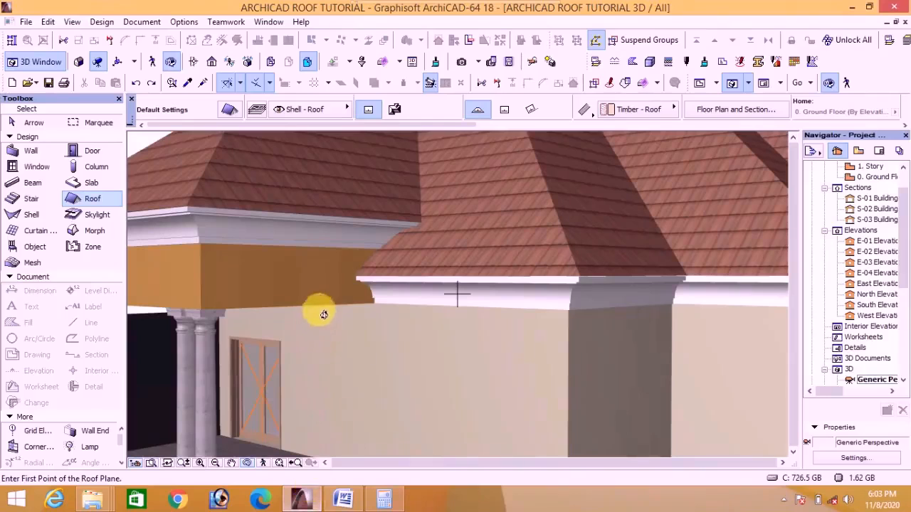
pyautogui.moveTo(324, 315)
pyautogui.mouseDown()
pyautogui.moveTo(324, 266)
pyautogui.moveTo(314, 289)
pyautogui.moveTo(336, 308)
pyautogui.mouseUp()
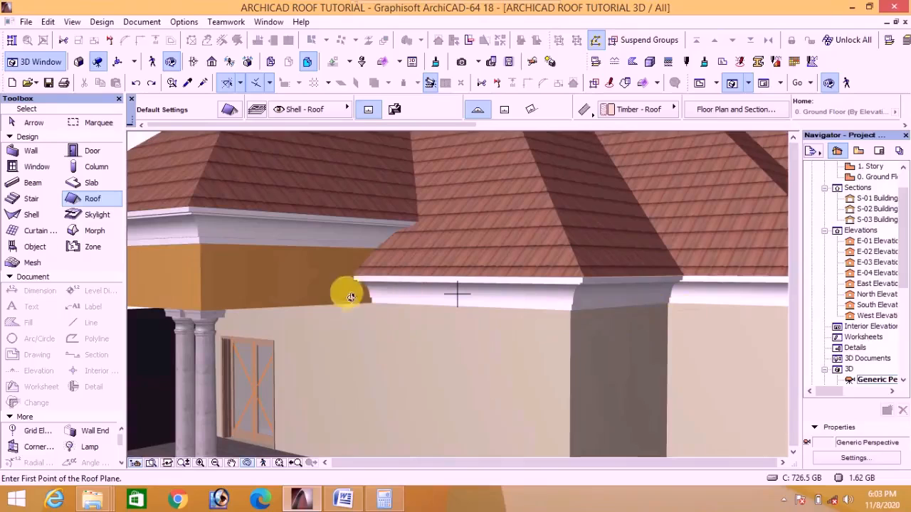
# Examine the step between the lower main roof and the higher roof above the A-shaped support
pyautogui.scroll(-5, 301, 283)
pyautogui.scroll(2, 557, 354)
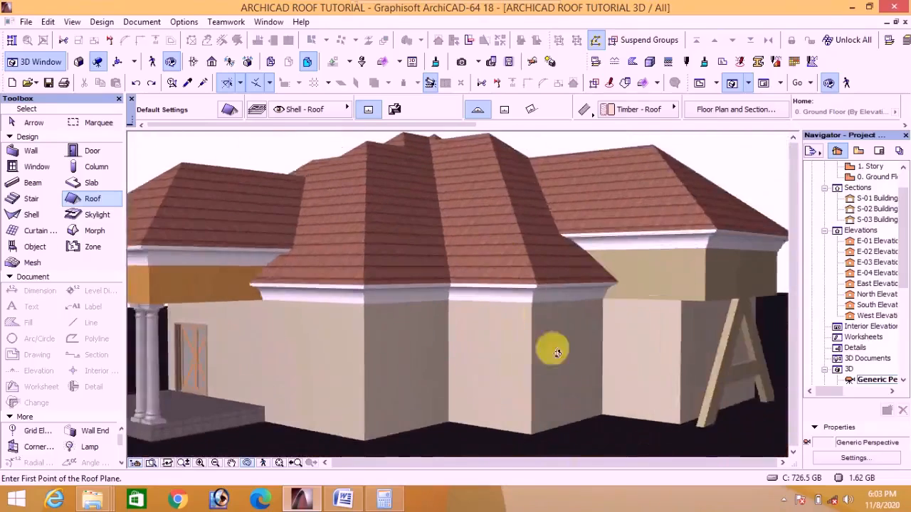
pyautogui.scroll(3, 709, 300)
pyautogui.scroll(1, 708, 300)
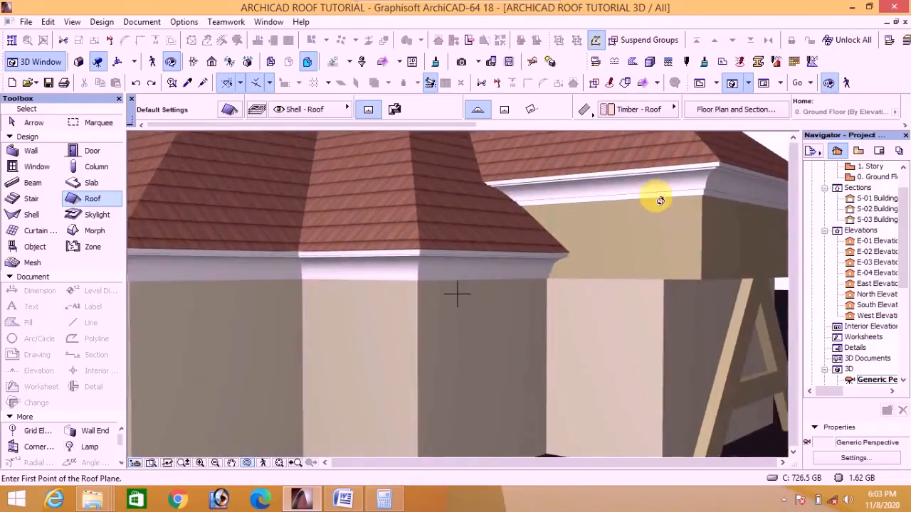
pyautogui.scroll(-3, 662, 289)
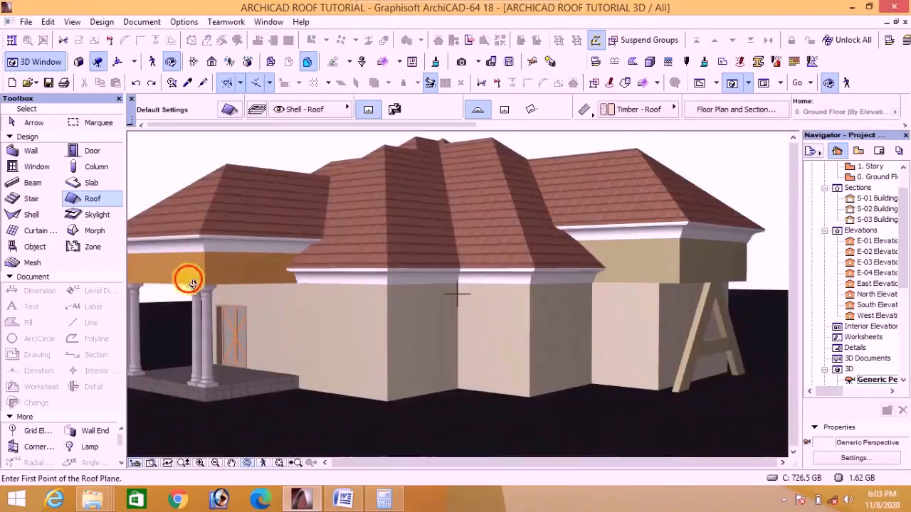
# Inspect the building from the porch side, comparing the lower roof with the higher roofs on both sides of it
pyautogui.moveTo(192, 284); pyautogui.dragTo(469, 281)
pyautogui.scroll(-4, 466, 279)
pyautogui.scroll(4, 178, 313)
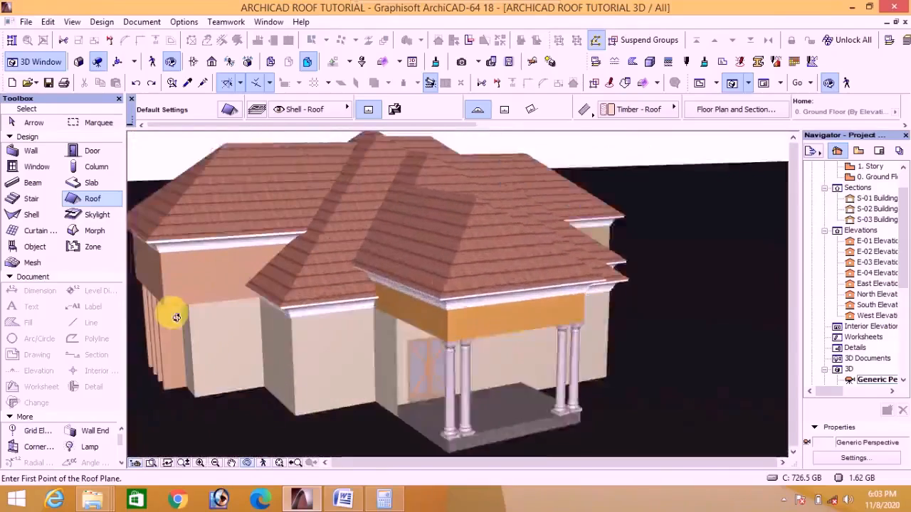
pyautogui.scroll(-2, 203, 299)
pyautogui.scroll(5, 195, 313)
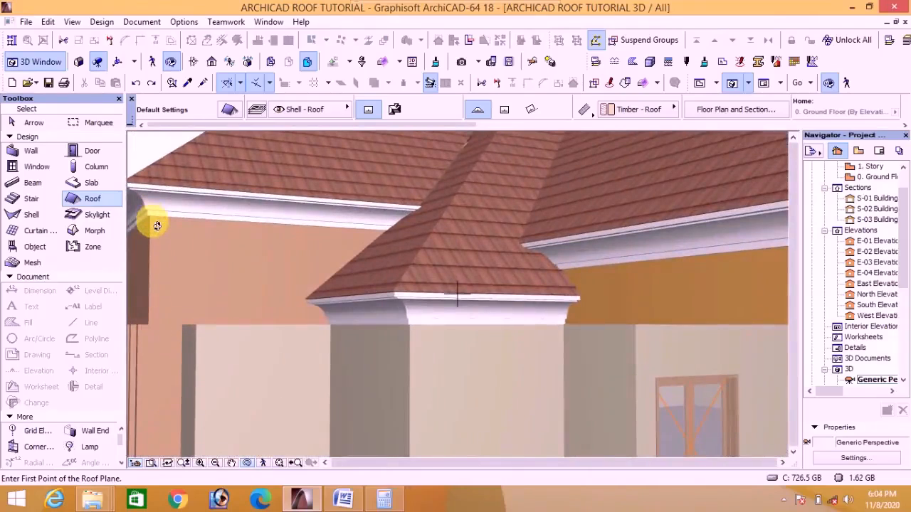
pyautogui.scroll(-6, 213, 386)
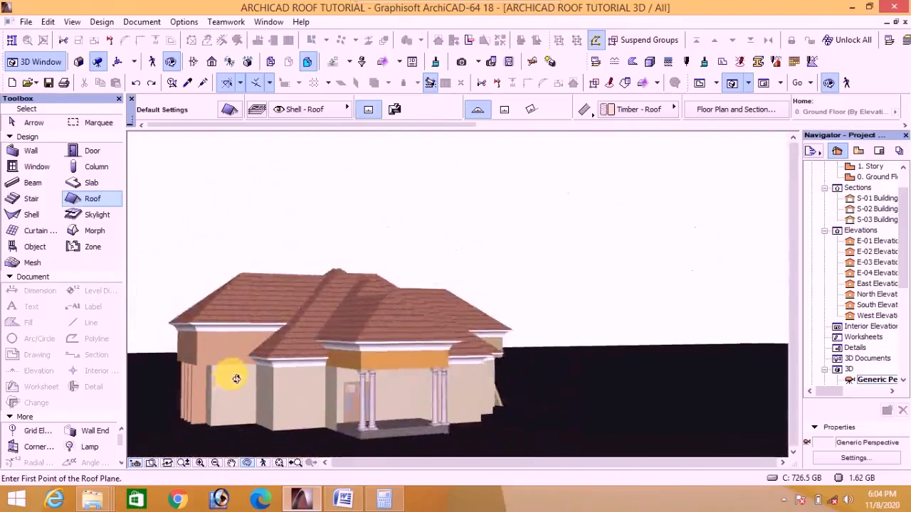
# Inspect the unroofed copy of the building, focusing on its porch beams and raised walls extending past the lower walls
pyautogui.scroll(8, 708, 385)
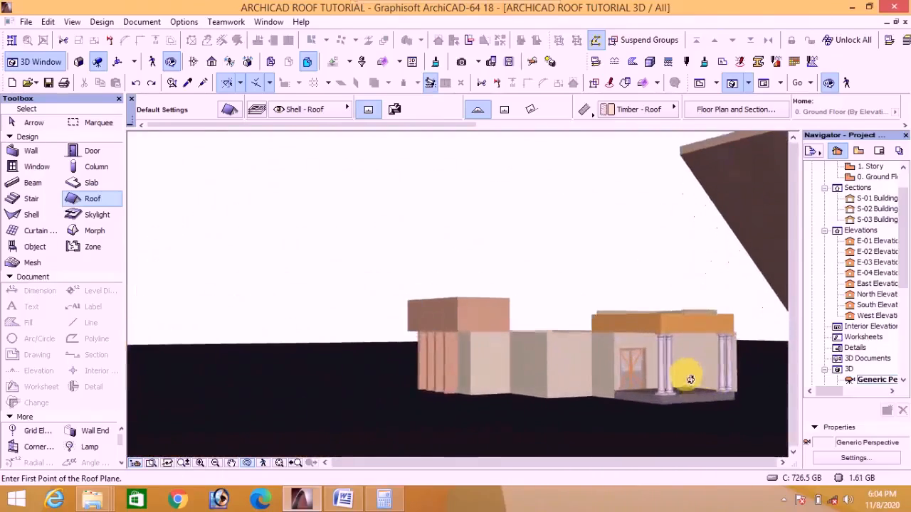
pyautogui.moveTo(681, 337); pyautogui.dragTo(380, 355)
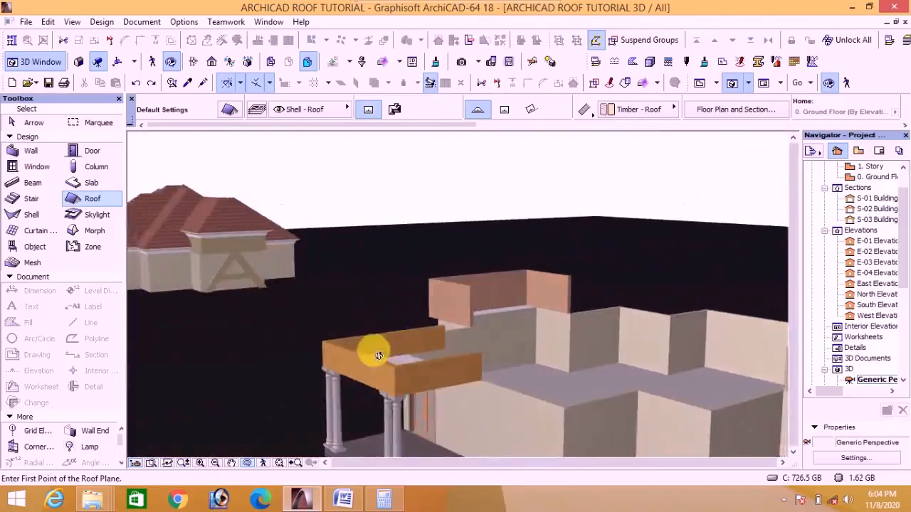
pyautogui.scroll(3, 476, 386)
pyautogui.scroll(-2, 475, 386)
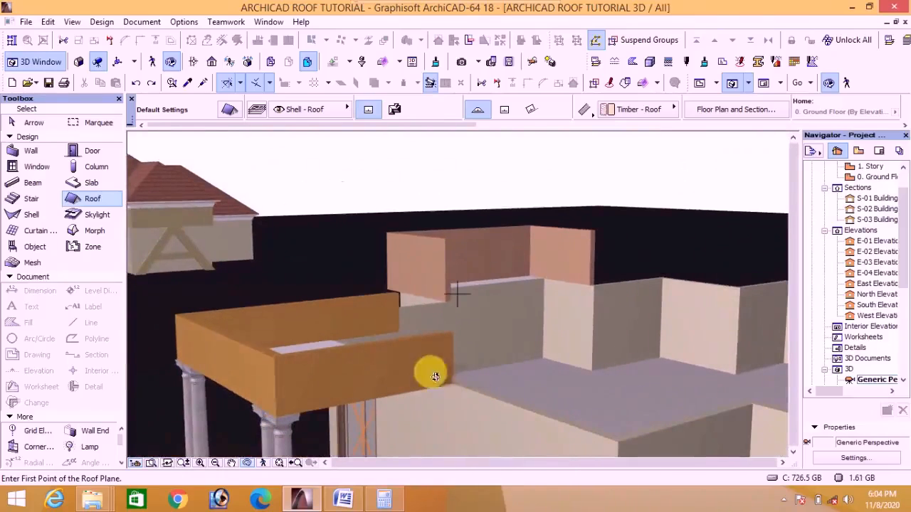
# Inspect the unroofed building copy from above and from the porch side, comparing its raised wall sections with the lower walls
pyautogui.scroll(1, 456, 374)
pyautogui.scroll(-3, 463, 373)
pyautogui.scroll(-2, 458, 356)
pyautogui.scroll(-2, 697, 392)
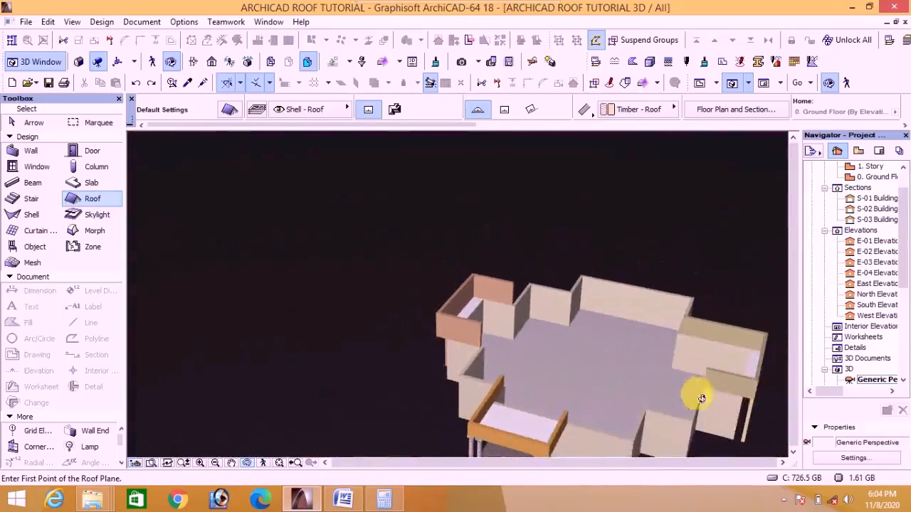
pyautogui.scroll(3, 658, 381)
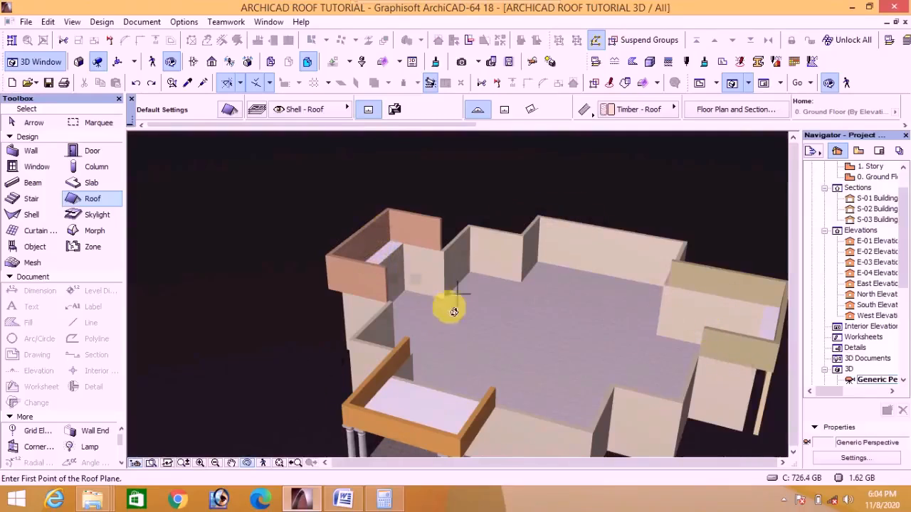
pyautogui.moveTo(545, 373); pyautogui.dragTo(461, 400)
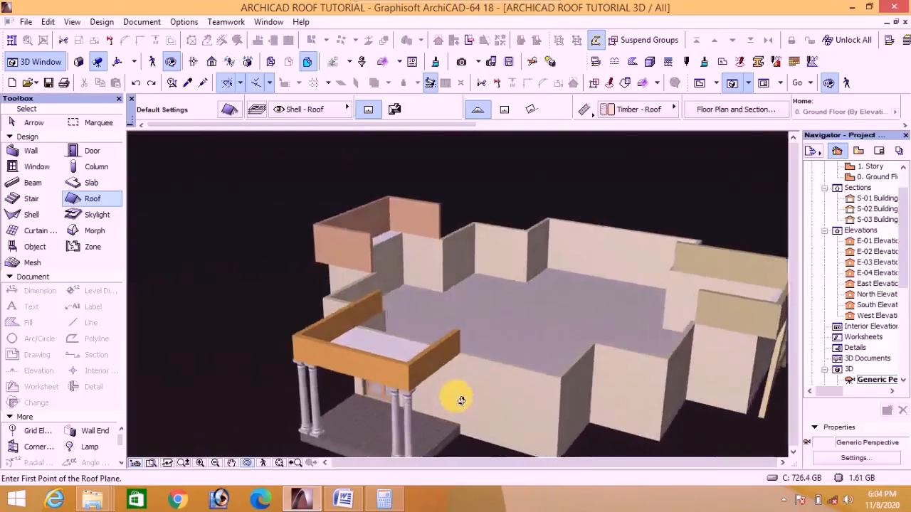
pyautogui.scroll(2, 461, 400)
pyautogui.moveTo(458, 342); pyautogui.dragTo(445, 298)
# Check the roof pitch/roof angle entry in the Word notes and examine its marker in ArchiCAD's S-01 building section
pyautogui.click(343, 499)
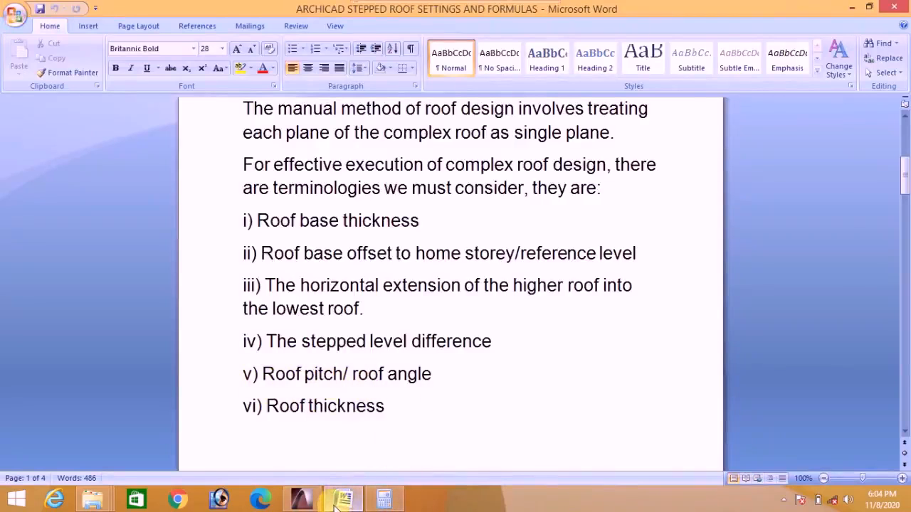
pyautogui.click(302, 499)
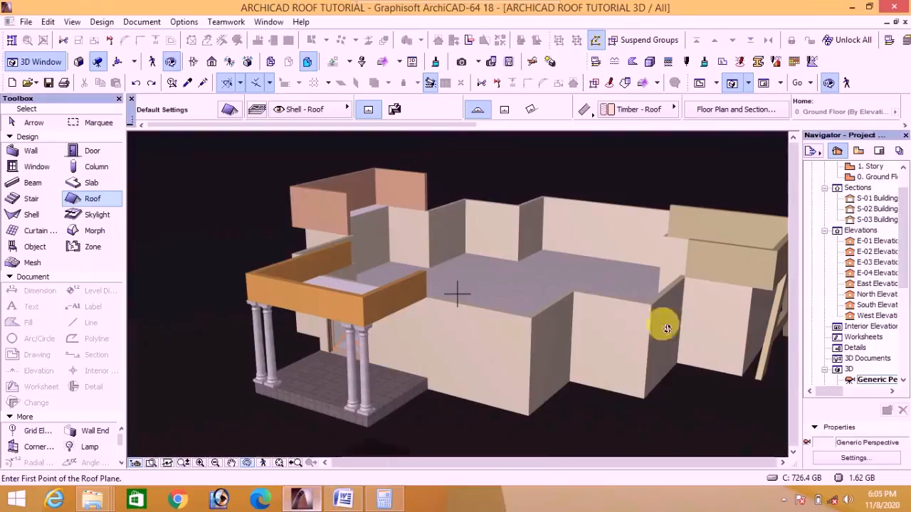
pyautogui.doubleClick(881, 200)
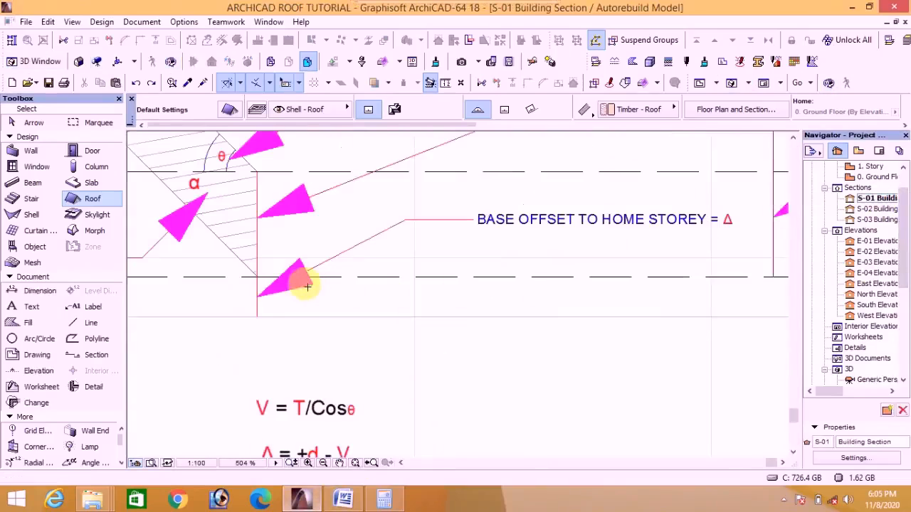
pyautogui.scroll(5, 238, 244)
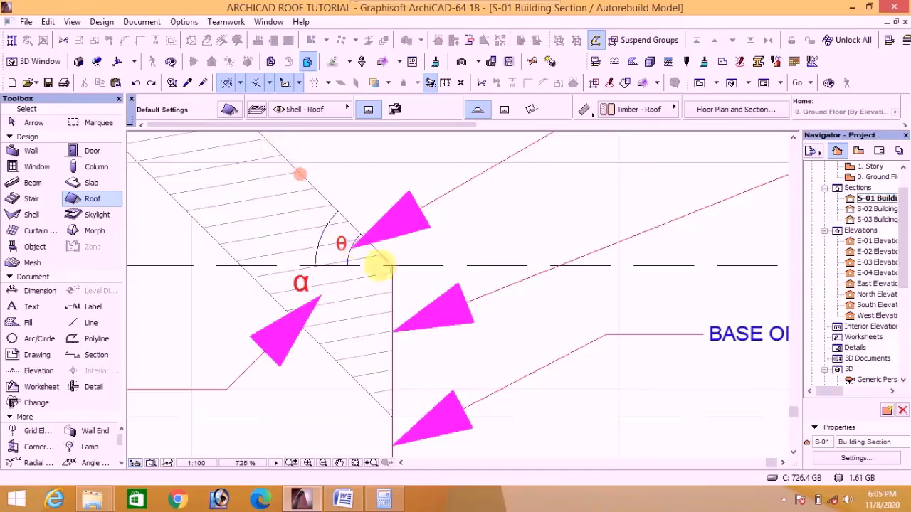
pyautogui.scroll(-8, 399, 302)
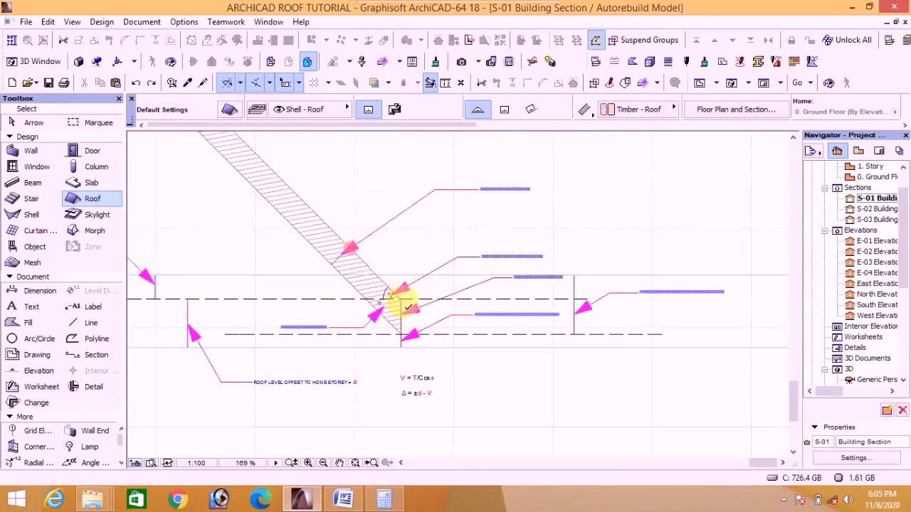
pyautogui.scroll(5, 402, 304)
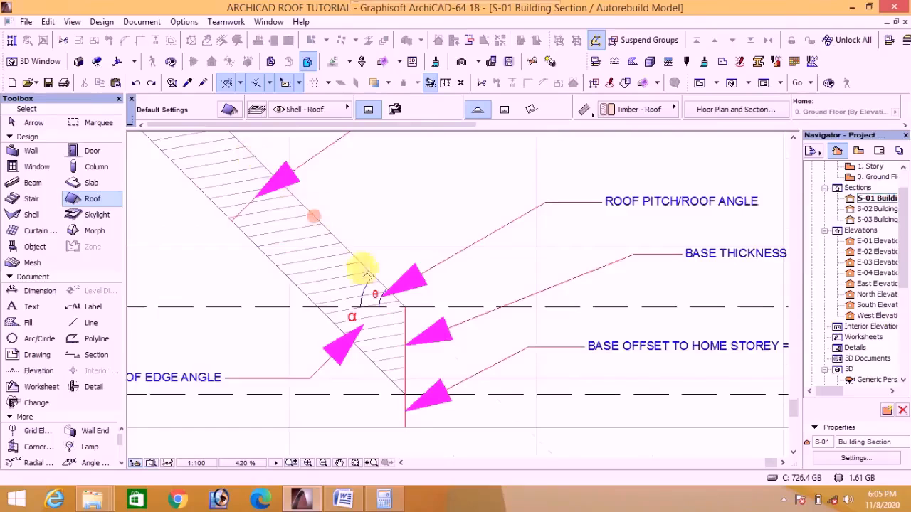
# Examine the angle θ between the sloping roof and the dashed horizontal level line extending from the concrete beam above the wall
pyautogui.scroll(-9, 436, 313)
pyautogui.scroll(6, 273, 335)
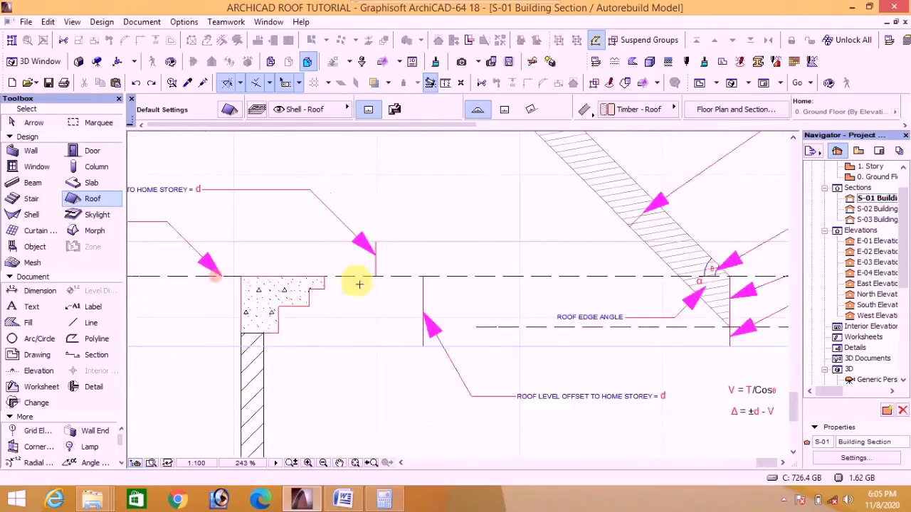
pyautogui.scroll(-4, 421, 285)
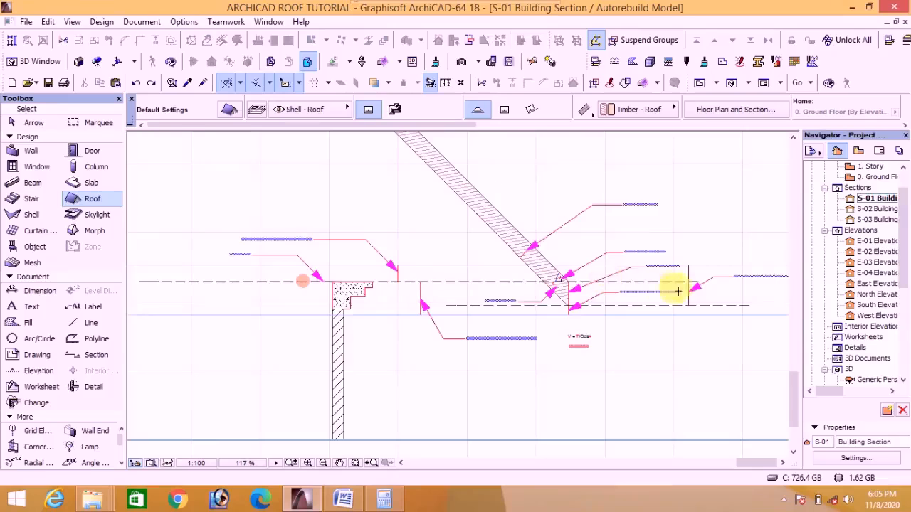
pyautogui.scroll(10, 555, 284)
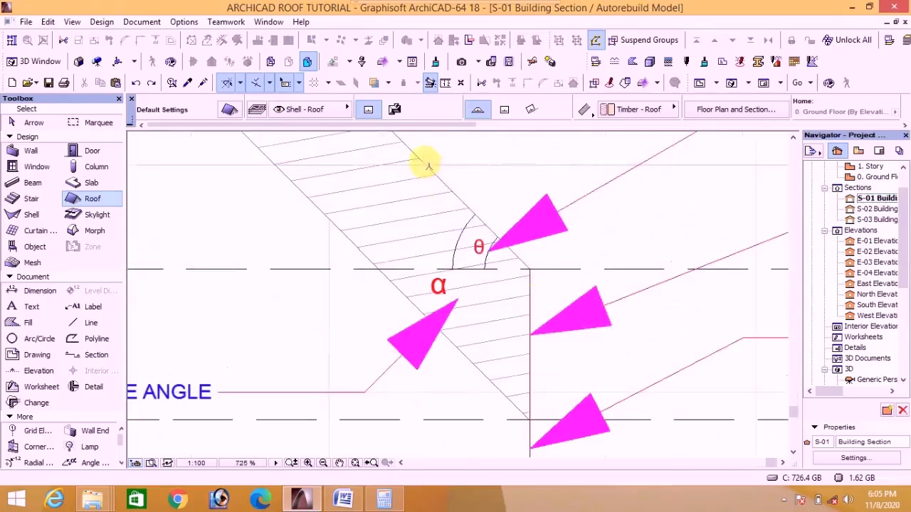
pyautogui.scroll(-4, 498, 298)
pyautogui.scroll(1, 456, 292)
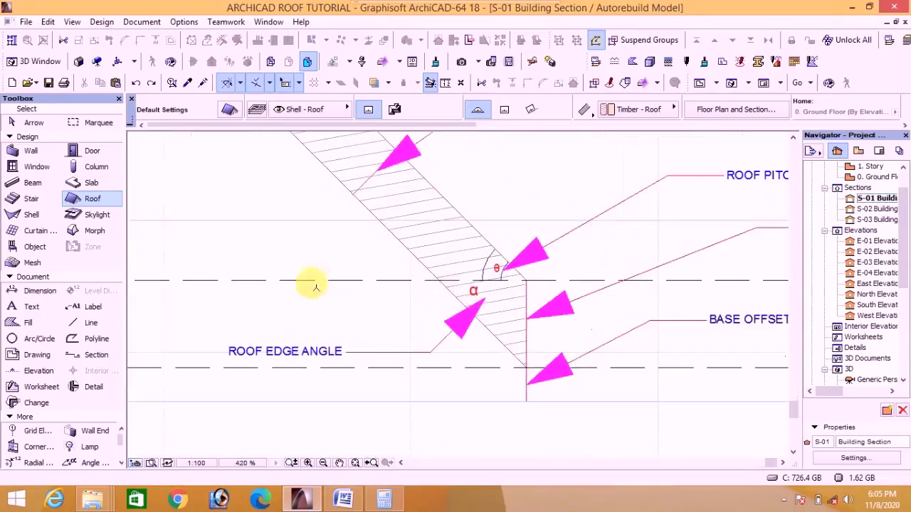
pyautogui.scroll(-3, 306, 284)
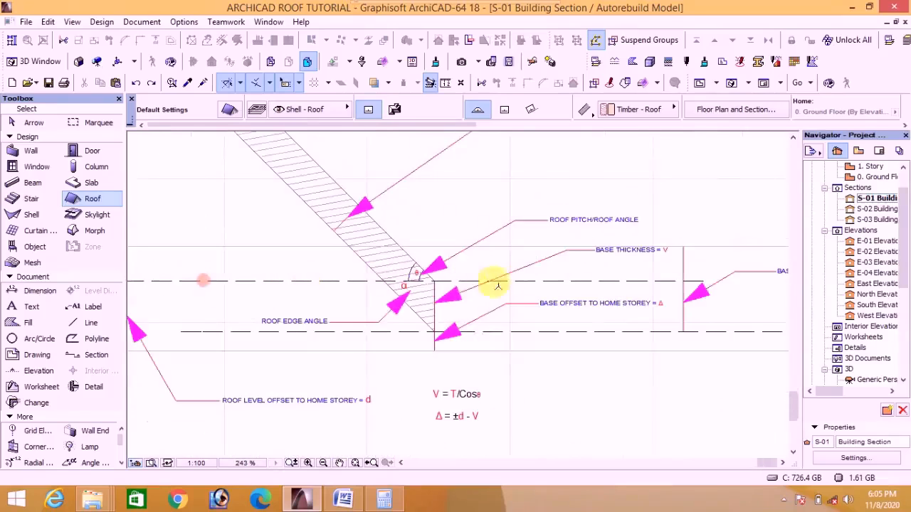
pyautogui.scroll(4, 425, 281)
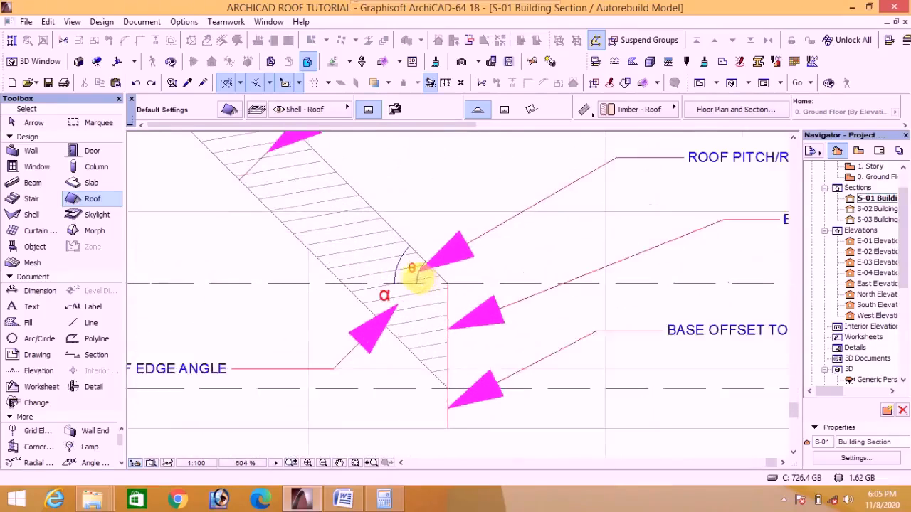
# Select the sloping roof in the section and view its pitch angle in the Roof Selection Settings
pyautogui.click(316, 179)
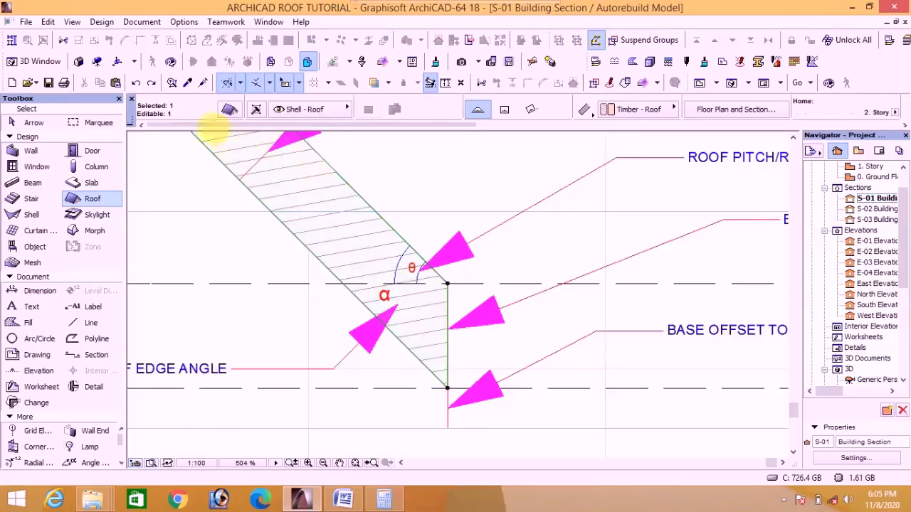
pyautogui.click(228, 111)
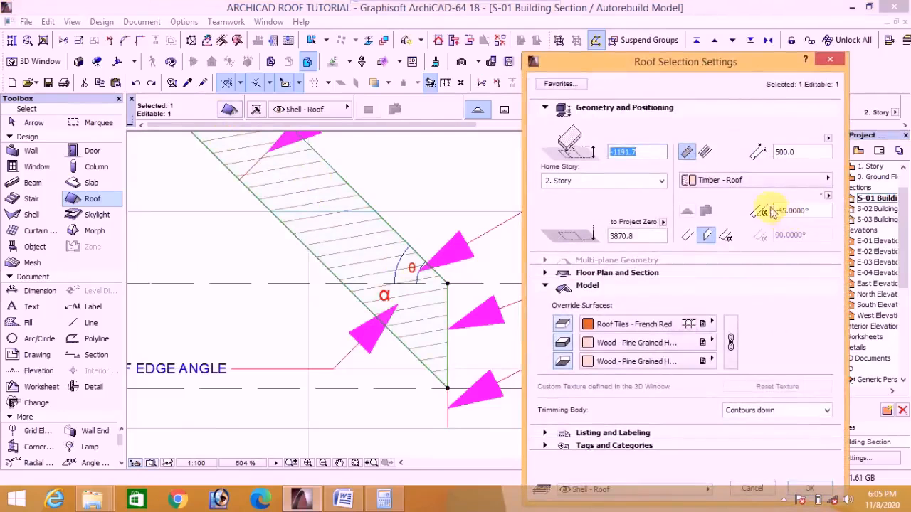
pyautogui.click(830, 59)
# Check the roof thickness entry in the Word notes and examine the ROOF THICKNESS = T marker across the sloping roof in ArchiCAD
pyautogui.click(342, 498)
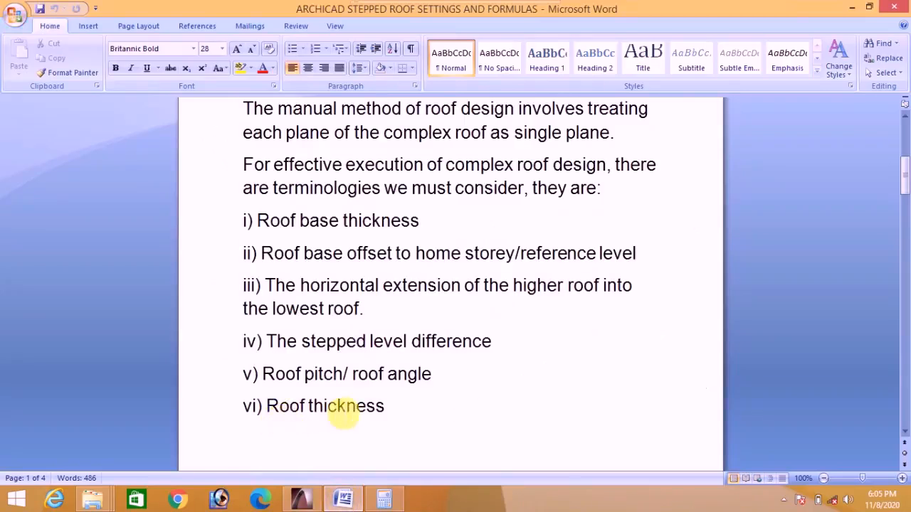
pyautogui.click(301, 499)
pyautogui.scroll(2, 309, 303)
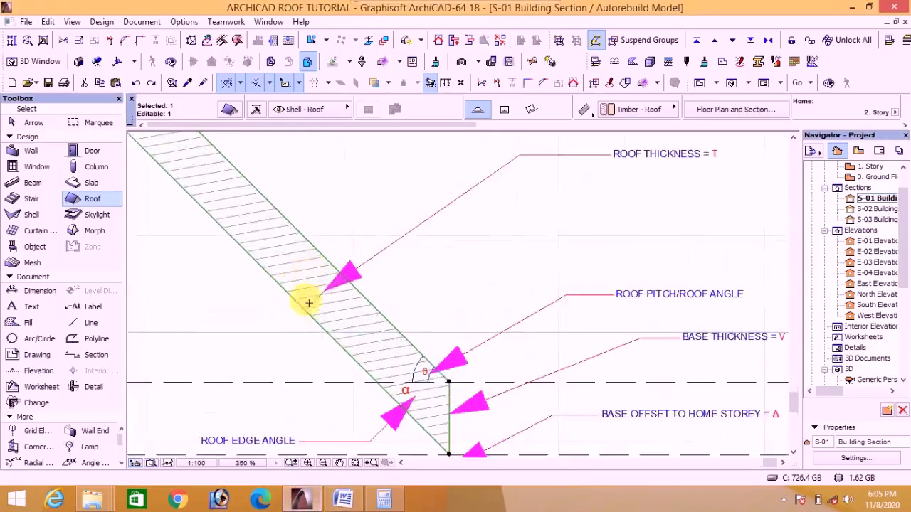
pyautogui.scroll(4, 340, 275)
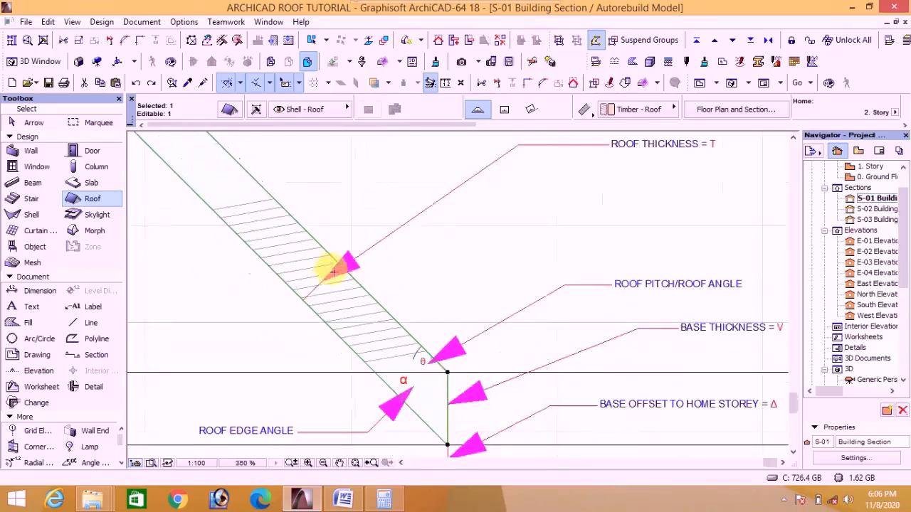
pyautogui.scroll(-3, 333, 267)
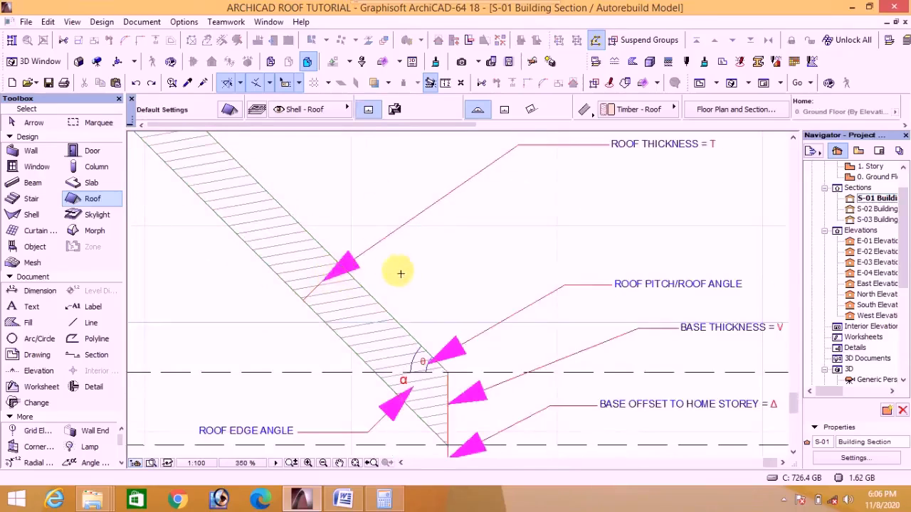
pyautogui.scroll(-2, 404, 272)
# Read the roof base thickness and base offset formulas in the Word notes and locate both quantities at the roof edge in ArchiCAD
pyautogui.click(342, 500)
pyautogui.scroll(-10, 348, 407)
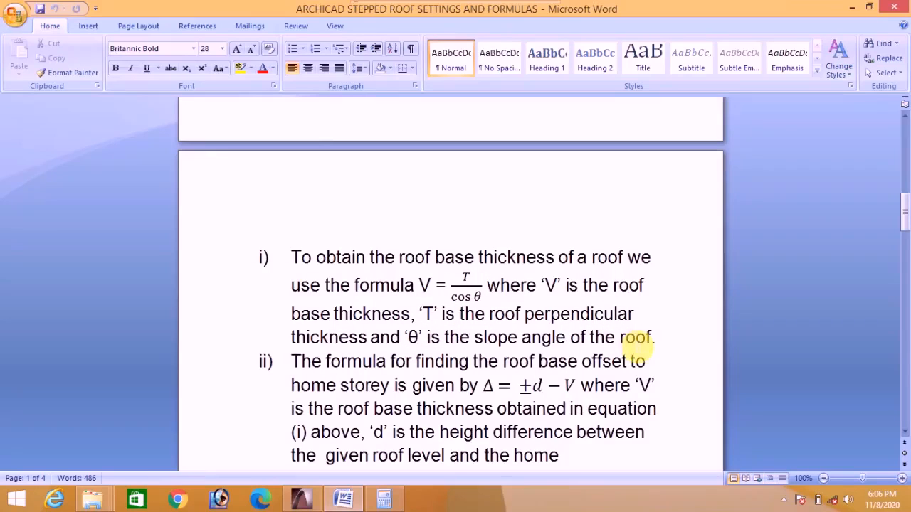
pyautogui.click(301, 499)
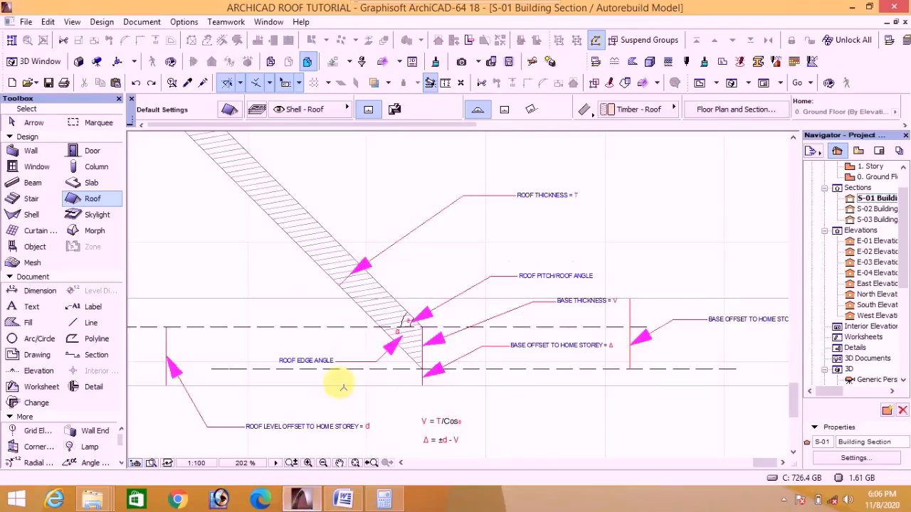
pyautogui.scroll(3, 441, 348)
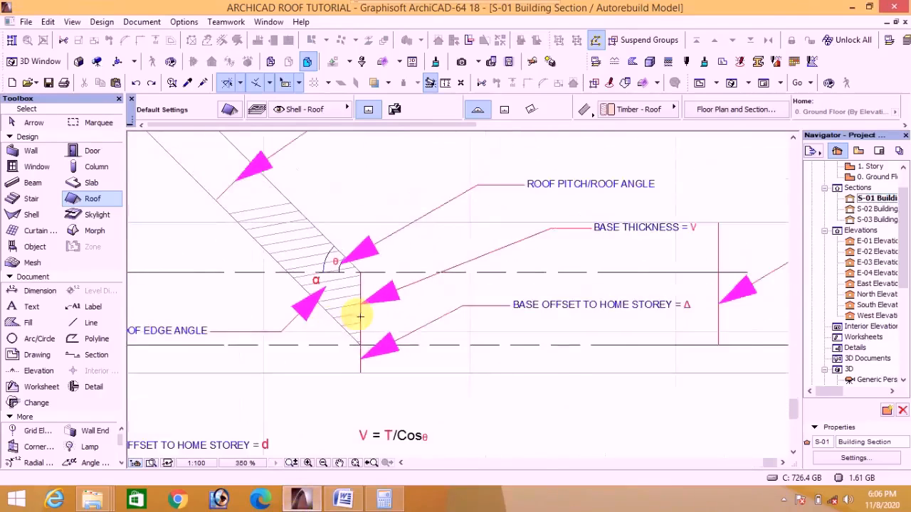
pyautogui.scroll(-1, 352, 320)
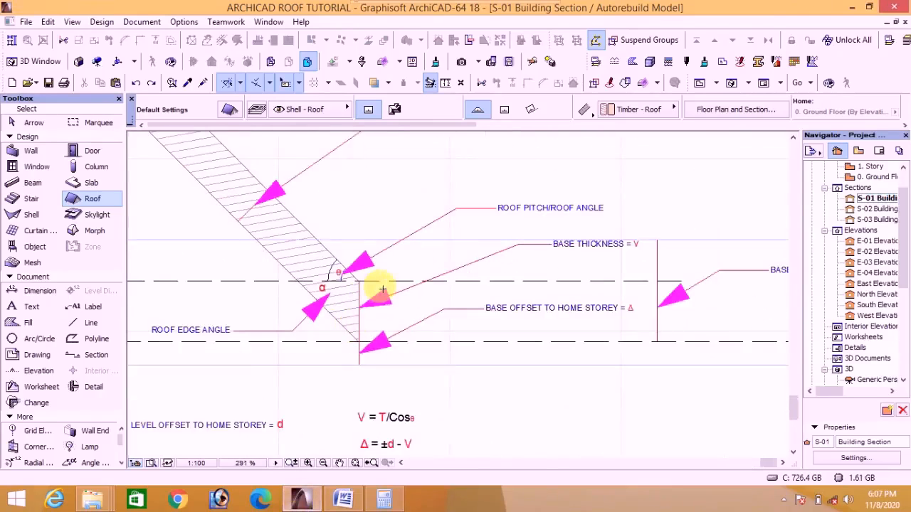
# Review the geometry and positioning fields and the Floor Plan and Section options in the Roof Default Settings
pyautogui.click(230, 110)
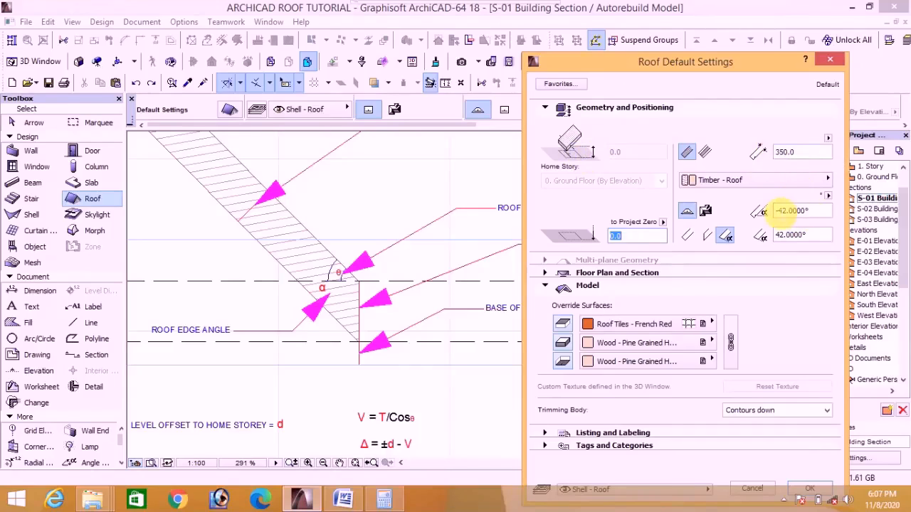
pyautogui.click(545, 273)
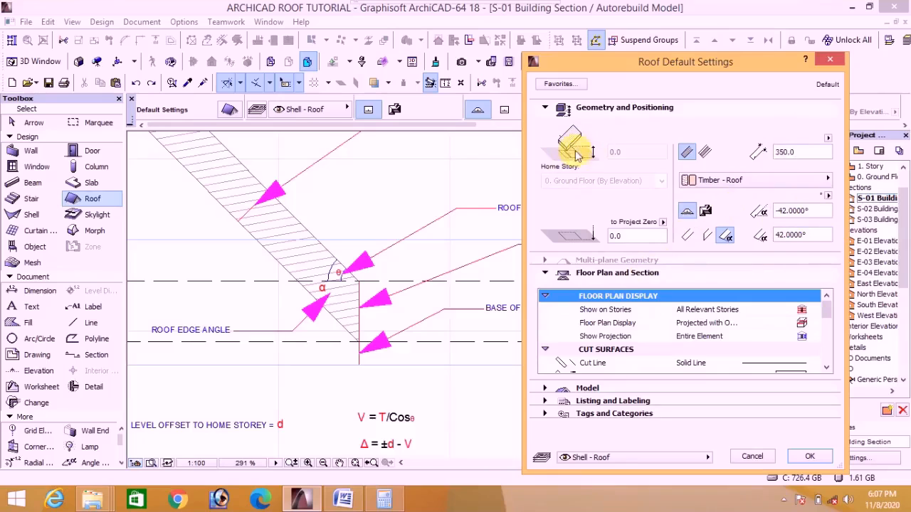
pyautogui.click(834, 62)
# Examine the formulas V = T/Cosθ and Δ = ±d - V below the roof edge and relate them to its labelled base thickness
pyautogui.scroll(3, 407, 382)
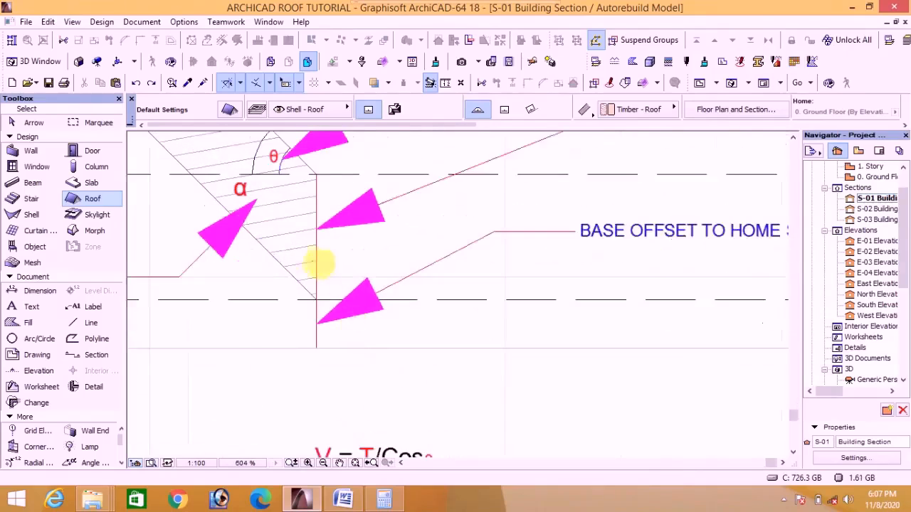
pyautogui.scroll(-3, 316, 260)
pyautogui.scroll(4, 342, 399)
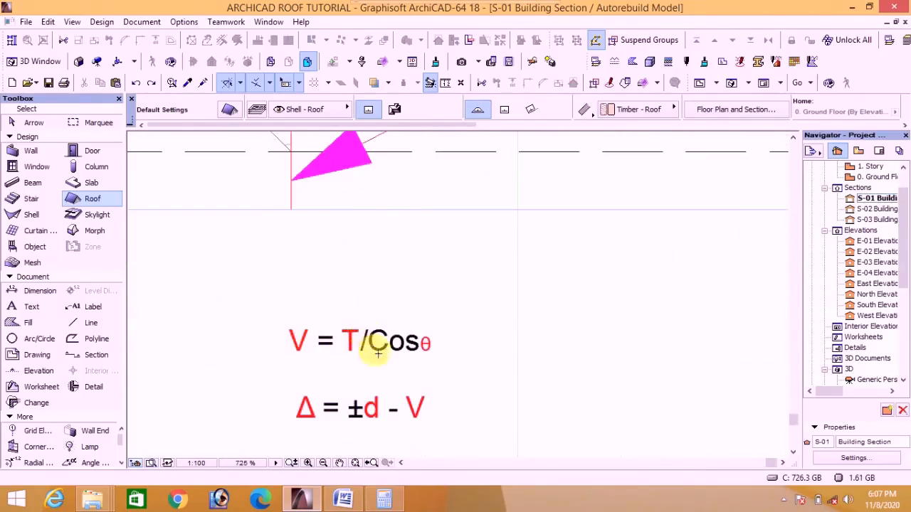
pyautogui.scroll(-2, 395, 375)
pyautogui.scroll(2, 378, 358)
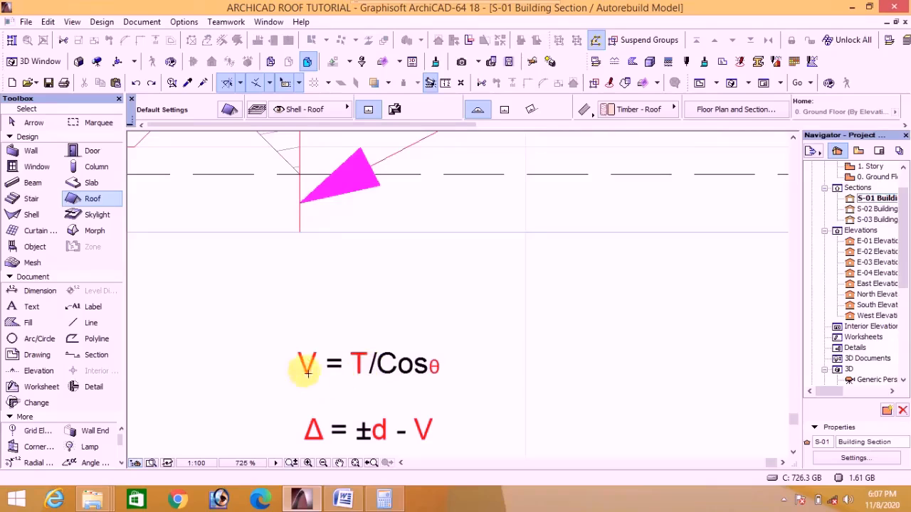
pyautogui.scroll(-2, 307, 394)
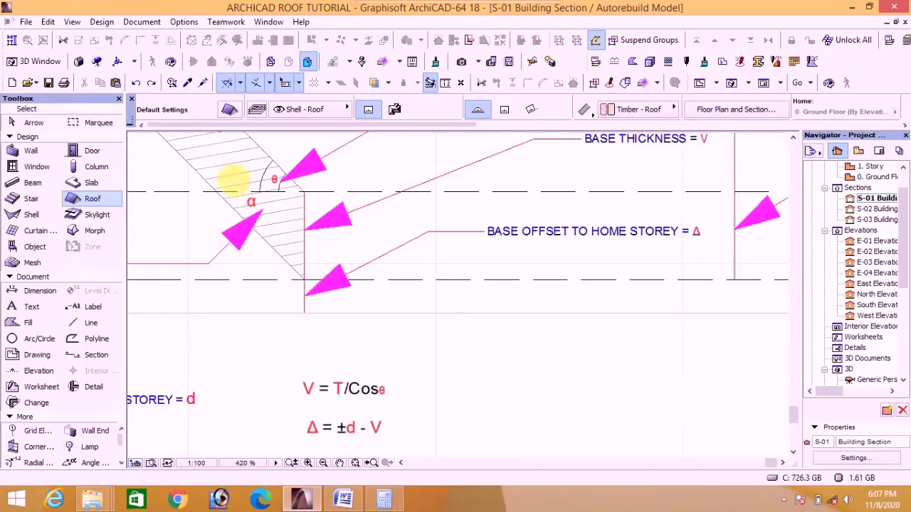
# Select the sloping roof in the section and compare its T, θ and V markers with the base thickness formula
pyautogui.click(219, 168)
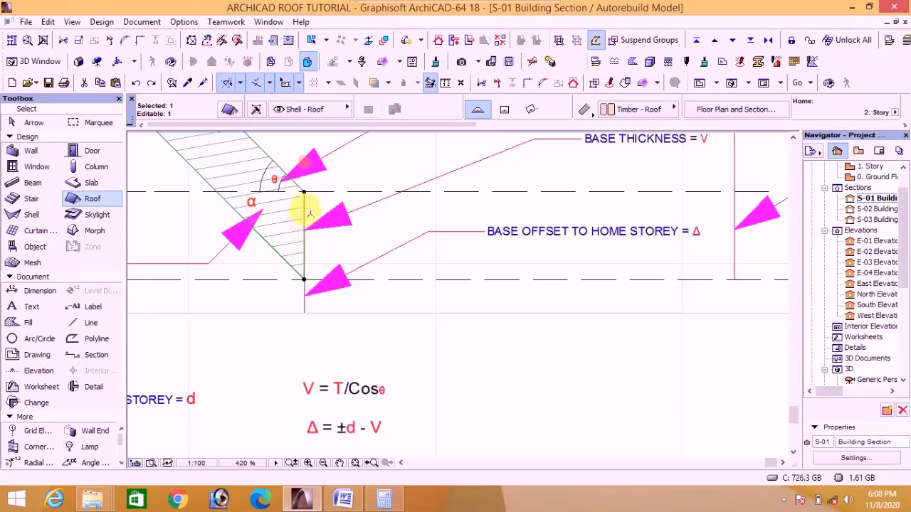
pyautogui.scroll(-2, 385, 279)
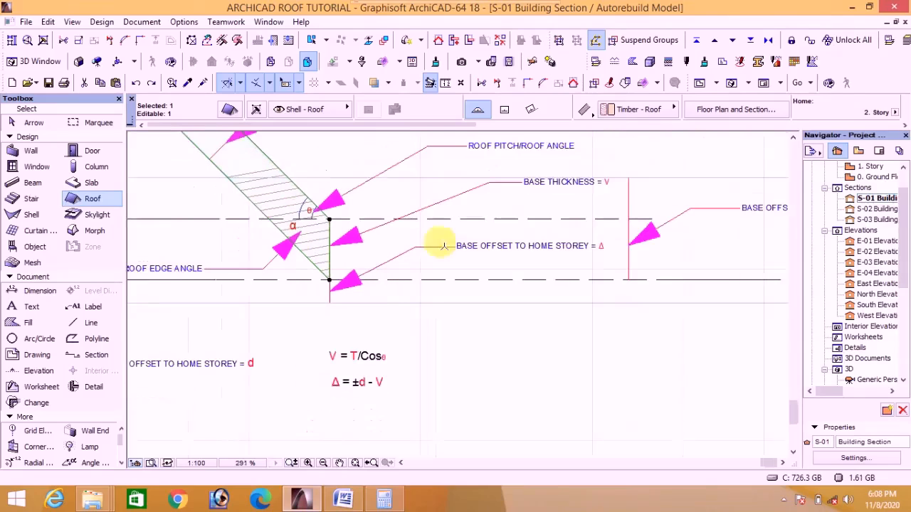
pyautogui.scroll(1, 352, 283)
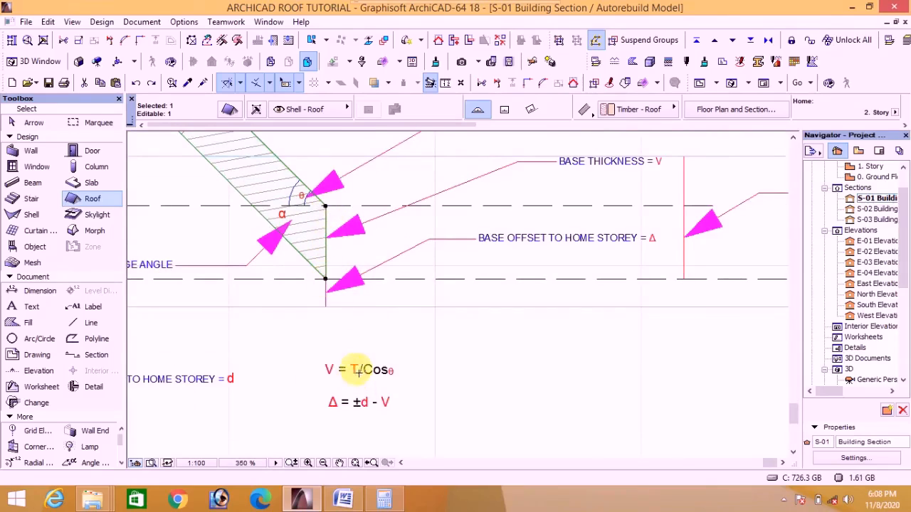
pyautogui.scroll(-2, 271, 203)
pyautogui.scroll(1, 250, 244)
pyautogui.scroll(-1, 292, 213)
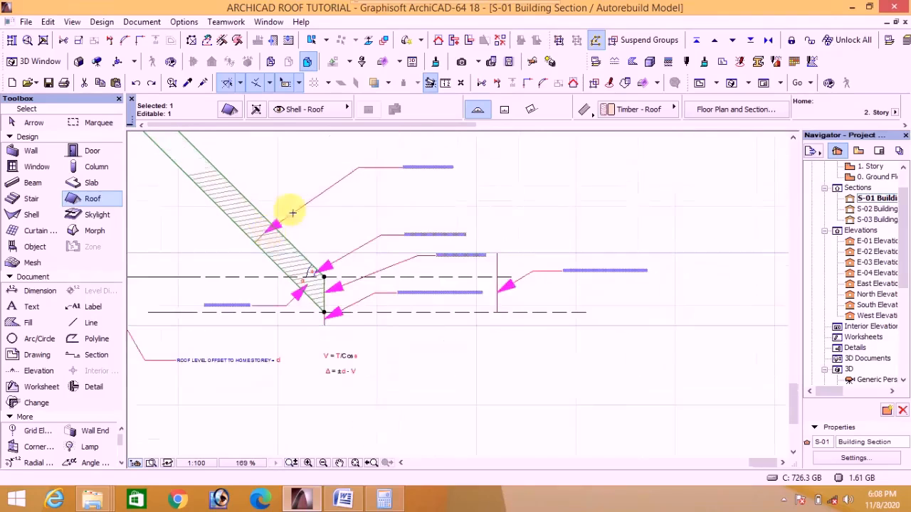
# Compare the roof thickness T and pitch θ labels in the section with the selected roof's geometry and positioning settings
pyautogui.scroll(3, 460, 171)
pyautogui.scroll(-1, 459, 168)
pyautogui.scroll(-1, 459, 171)
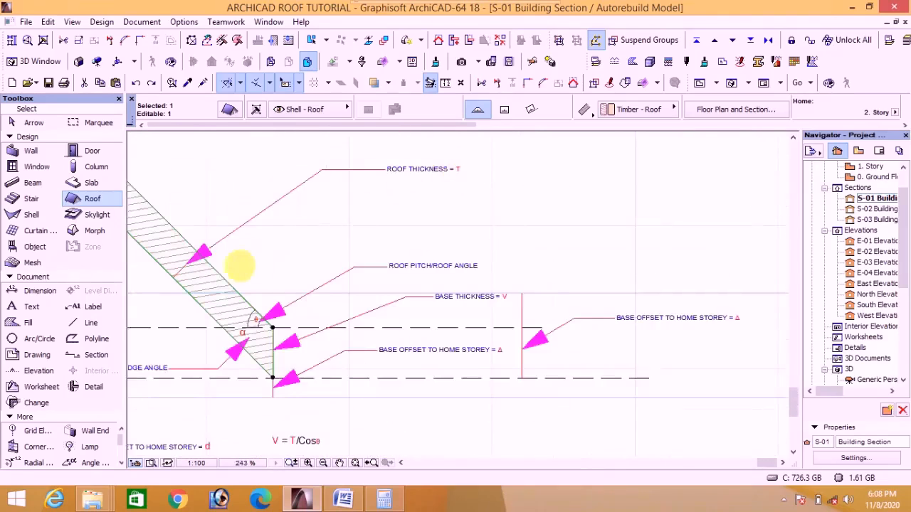
pyautogui.scroll(1, 237, 261)
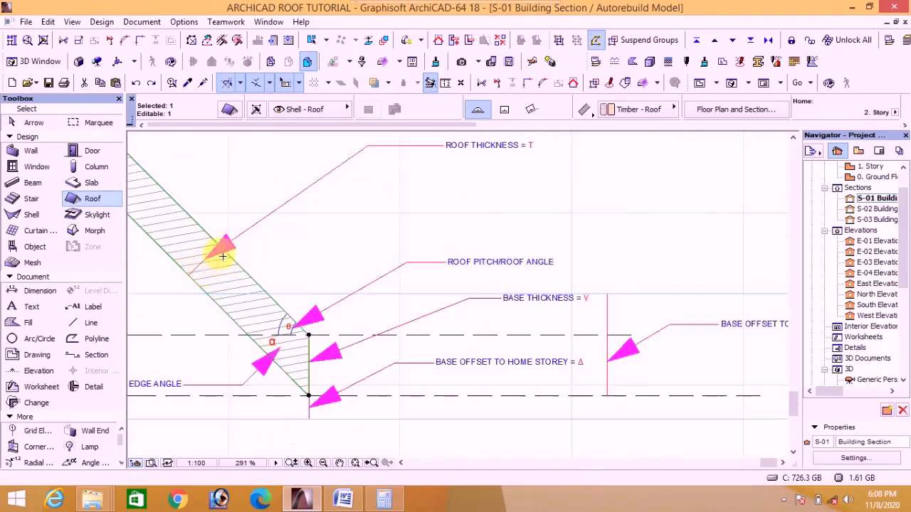
pyautogui.scroll(-1, 223, 250)
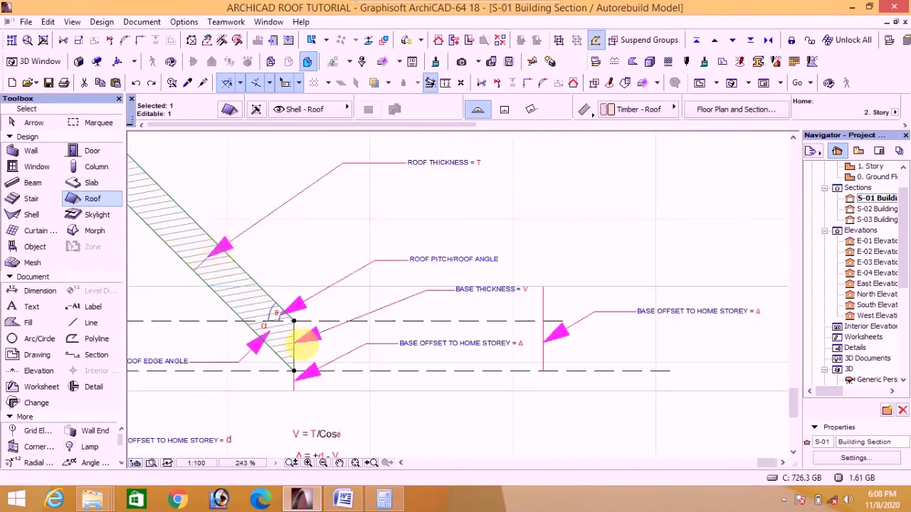
pyautogui.click(229, 109)
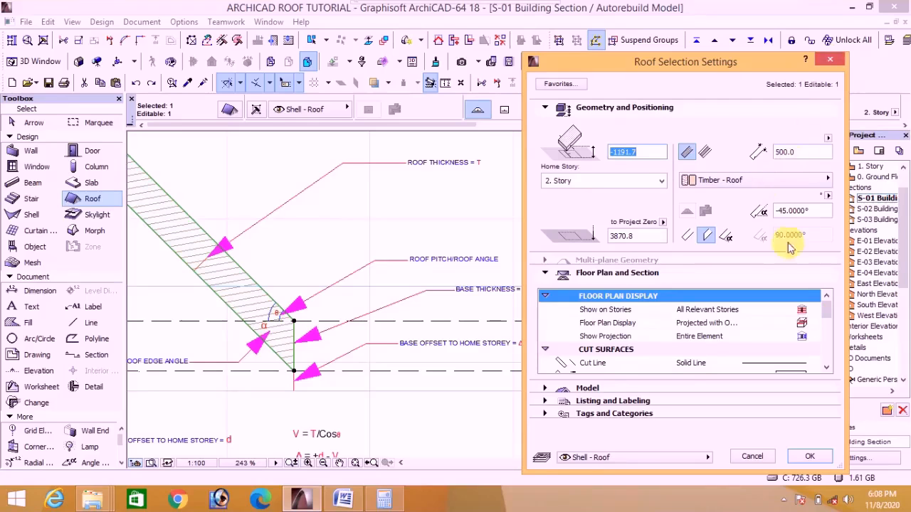
pyautogui.click(830, 59)
# Read the formulas V = T/Cosθ and Δ = ±d - V and match their terms to the fields in the roof's selection settings
pyautogui.scroll(-3, 388, 371)
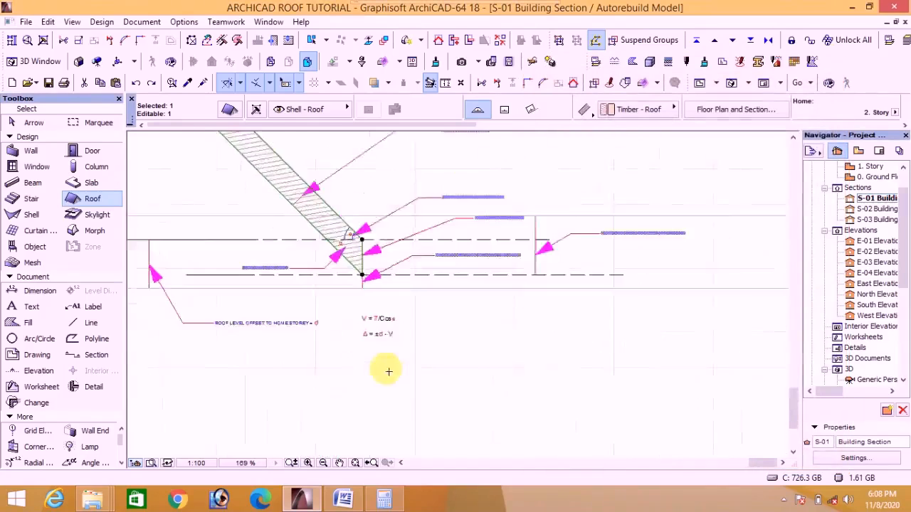
pyautogui.scroll(10, 381, 326)
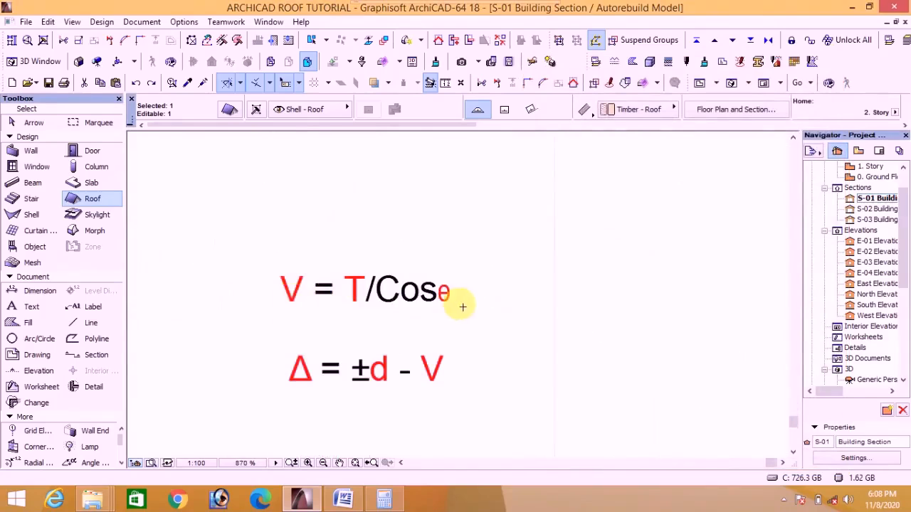
pyautogui.scroll(-3, 463, 307)
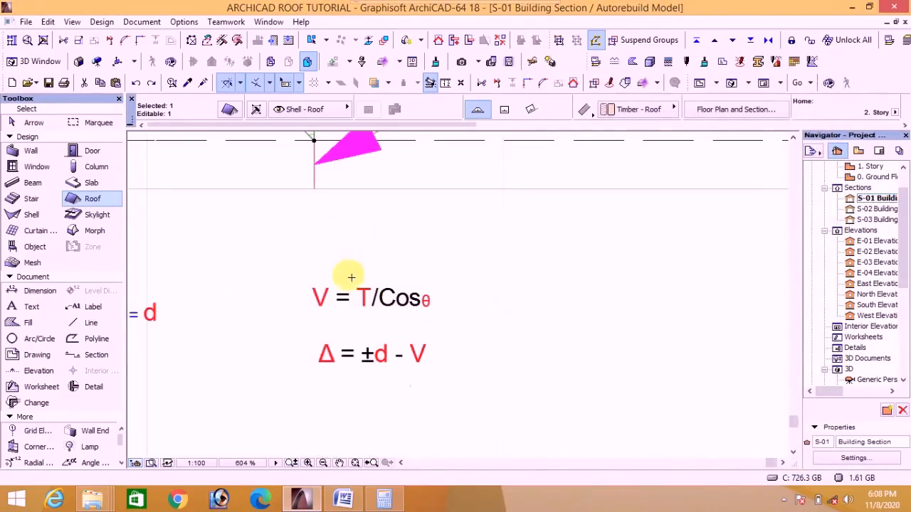
pyautogui.click(230, 111)
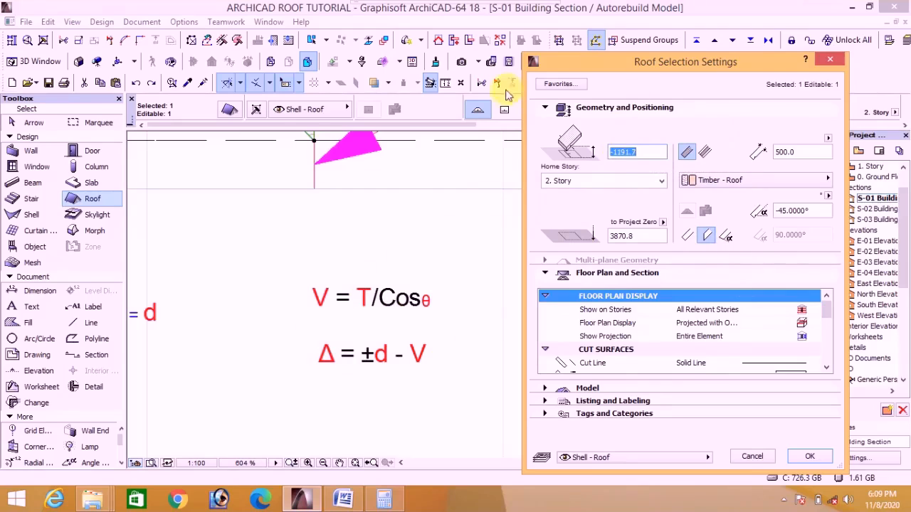
pyautogui.click(827, 65)
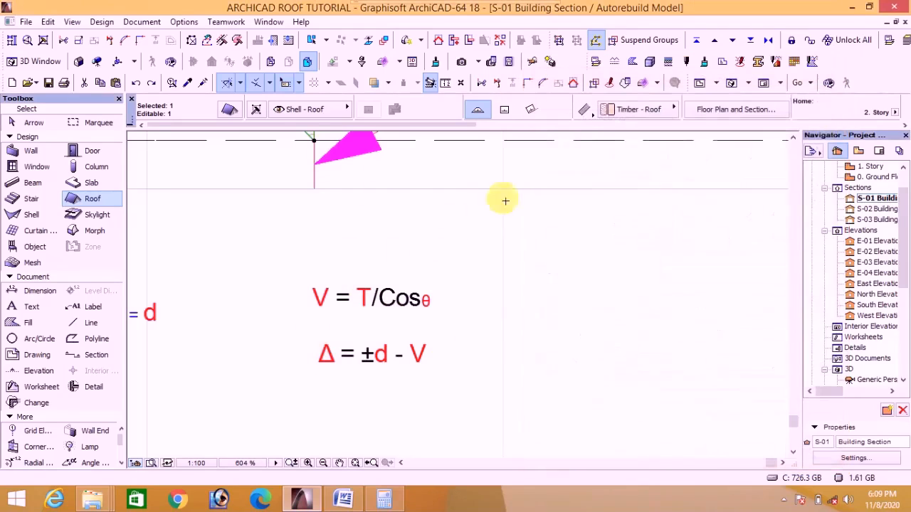
# Examine the base offset to home storey Δ at the roof edge and check the offset and home story in the roof's selection settings
pyautogui.scroll(-3, 335, 315)
pyautogui.scroll(3, 362, 264)
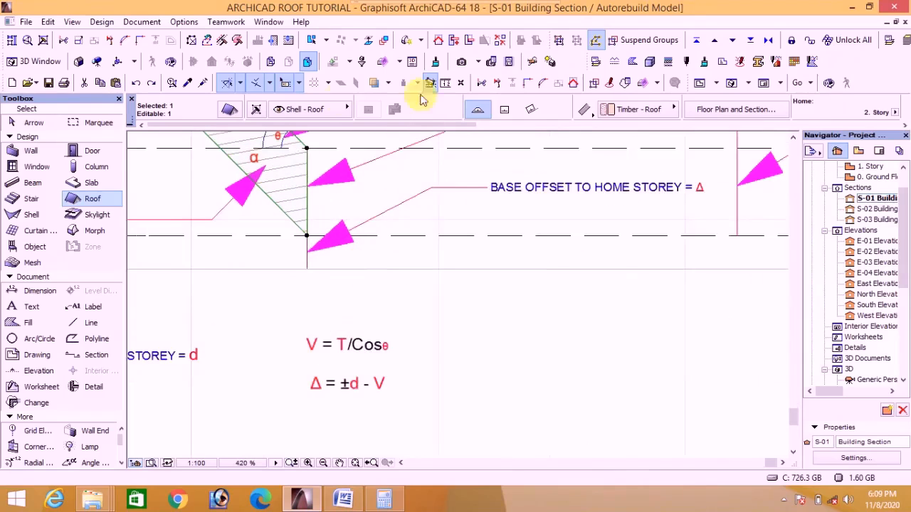
pyautogui.click(229, 111)
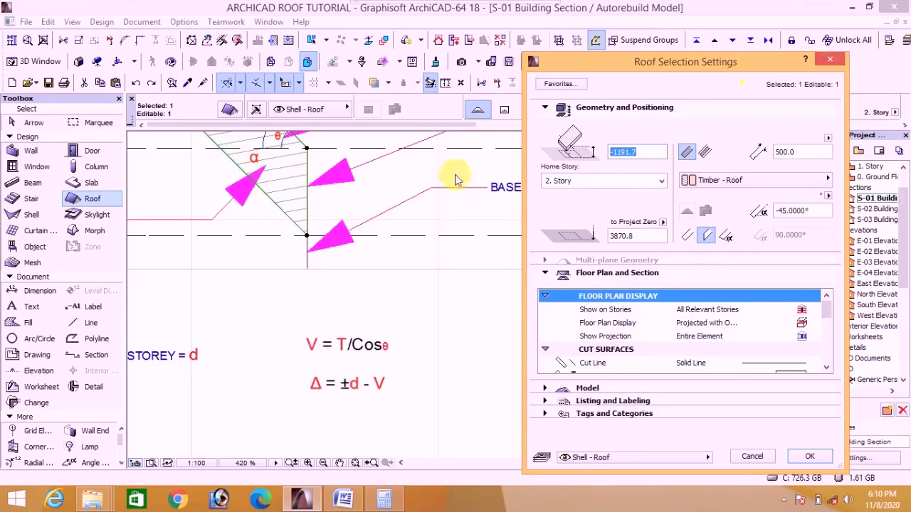
pyautogui.click(830, 60)
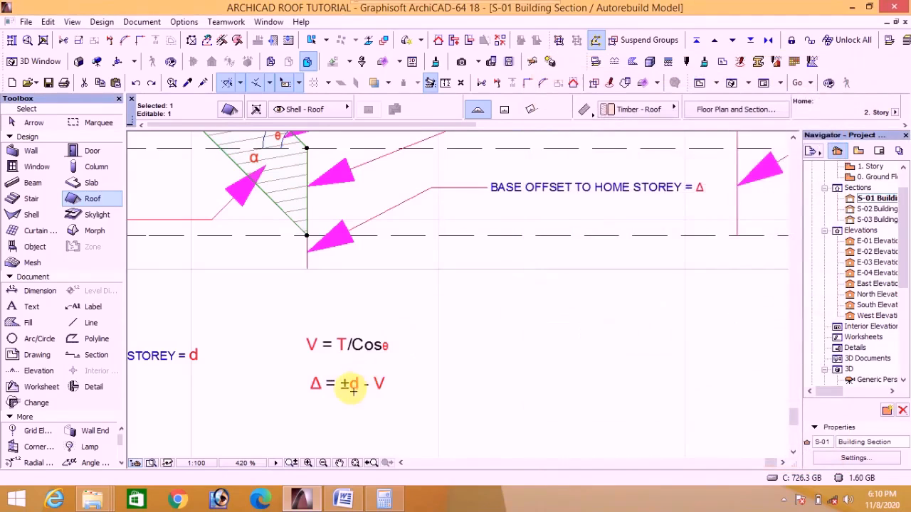
# Examine the base thickness V and base offset Δ markers at the roof's lower edge, and deselect the roof
pyautogui.scroll(-1, 363, 388)
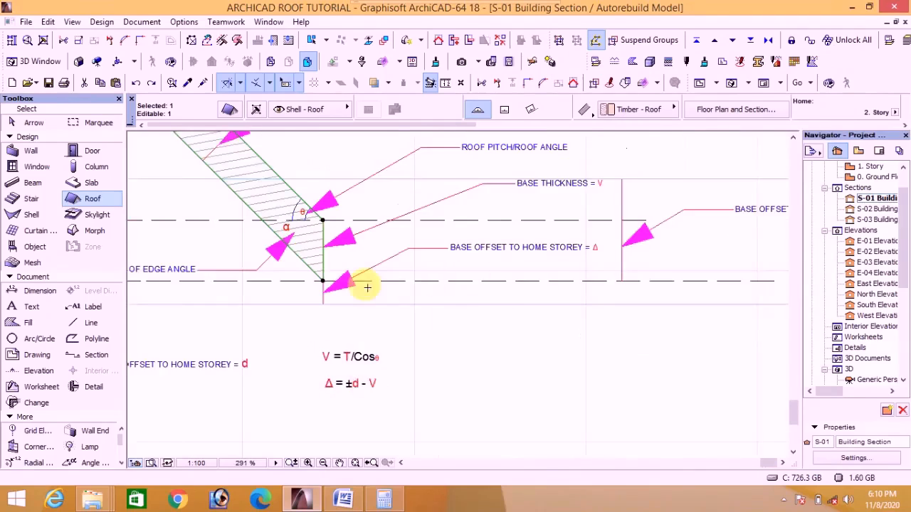
pyautogui.scroll(1, 364, 284)
pyautogui.scroll(-1, 347, 311)
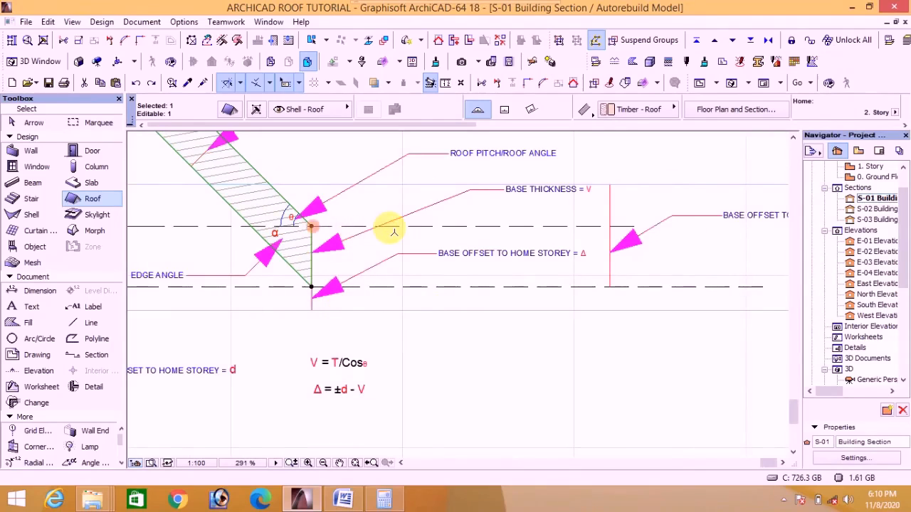
pyautogui.scroll(2, 357, 305)
pyautogui.scroll(-3, 357, 316)
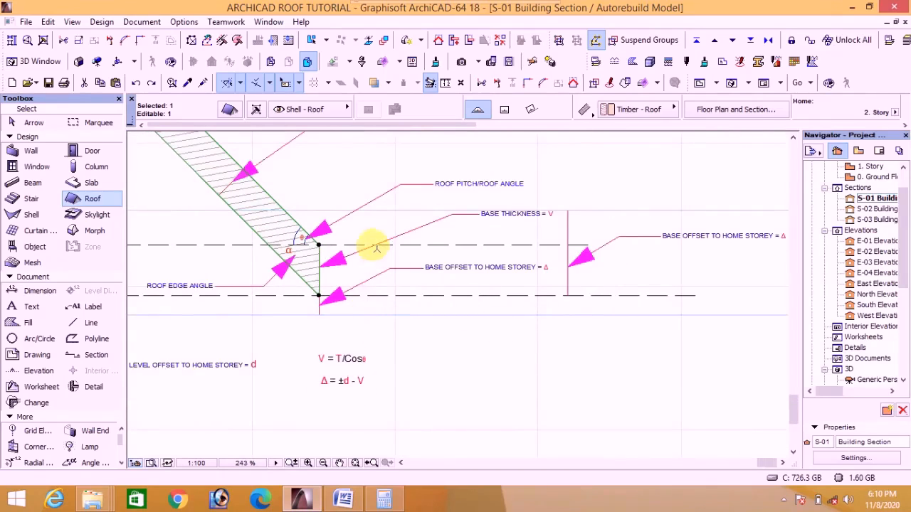
pyautogui.press('Escape')
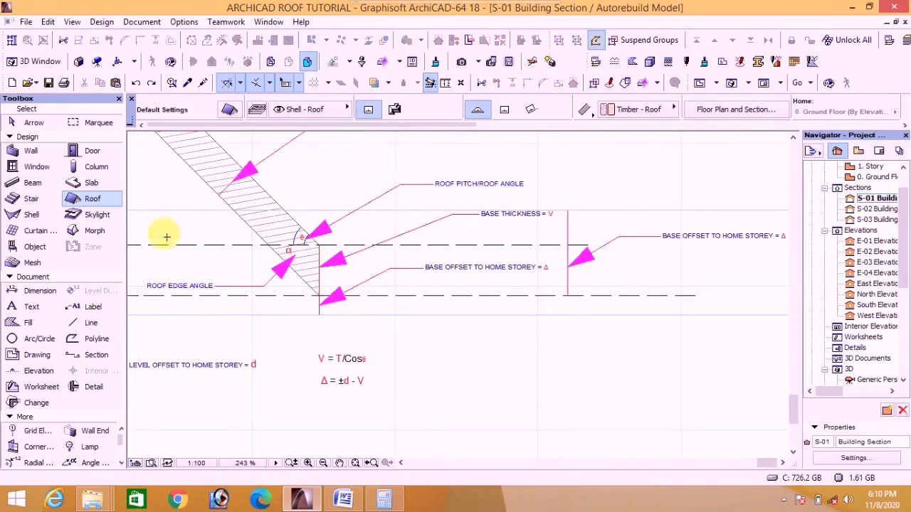
pyautogui.click(91, 323)
pyautogui.scroll(2, 370, 302)
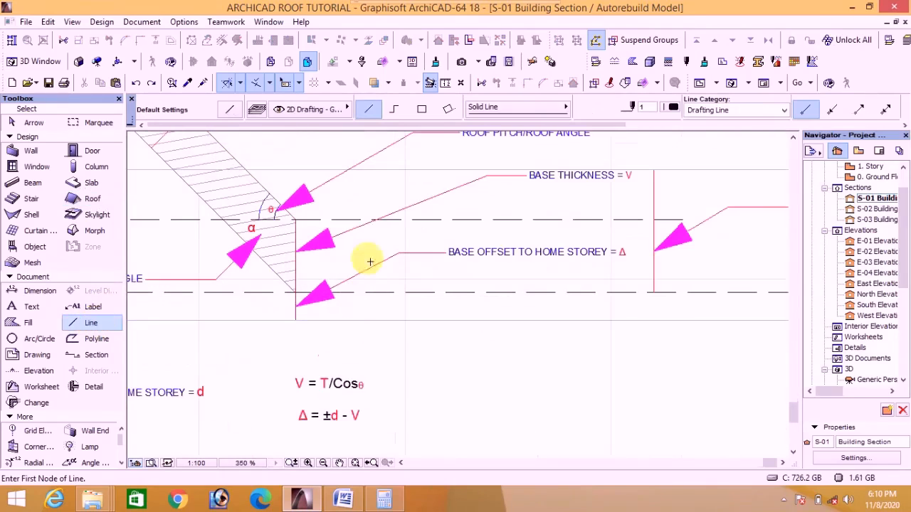
pyautogui.click(355, 220)
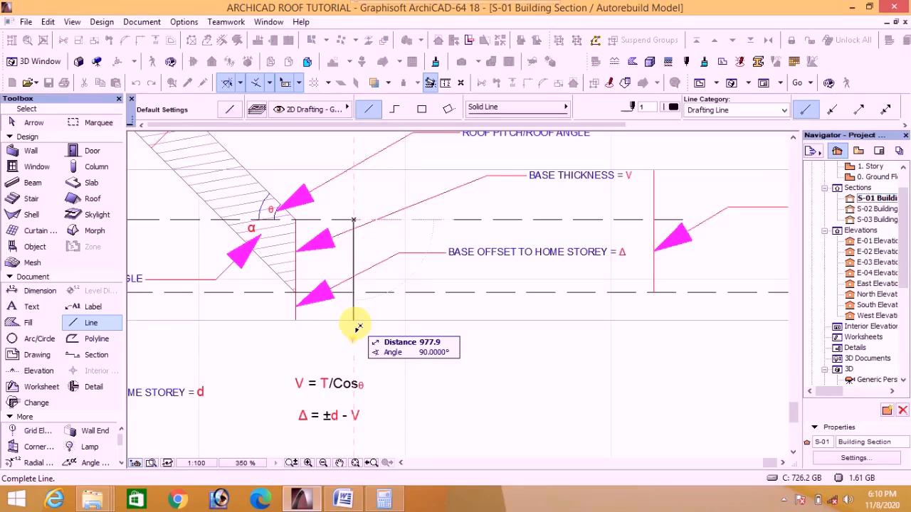
pyautogui.press('Escape')
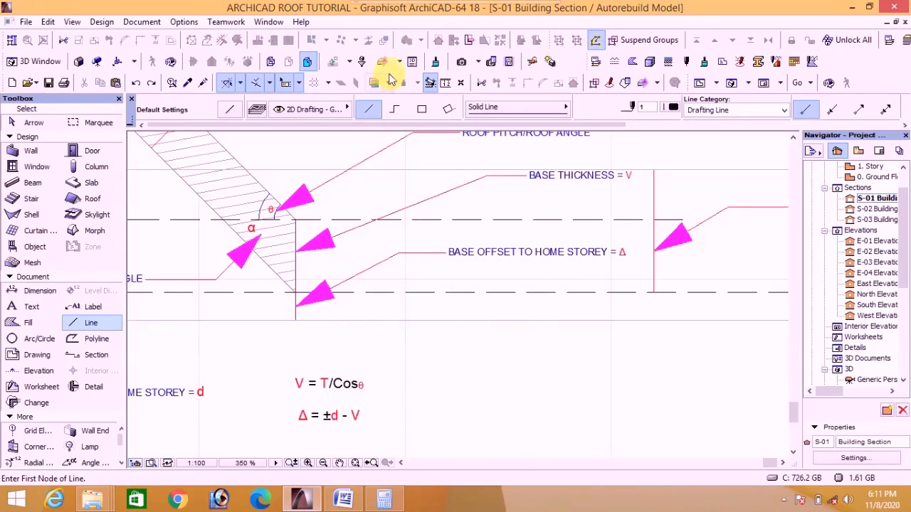
# Measure the vertical distance from the roof edge's upper corner down to the 1 Story line
pyautogui.click(443, 83)
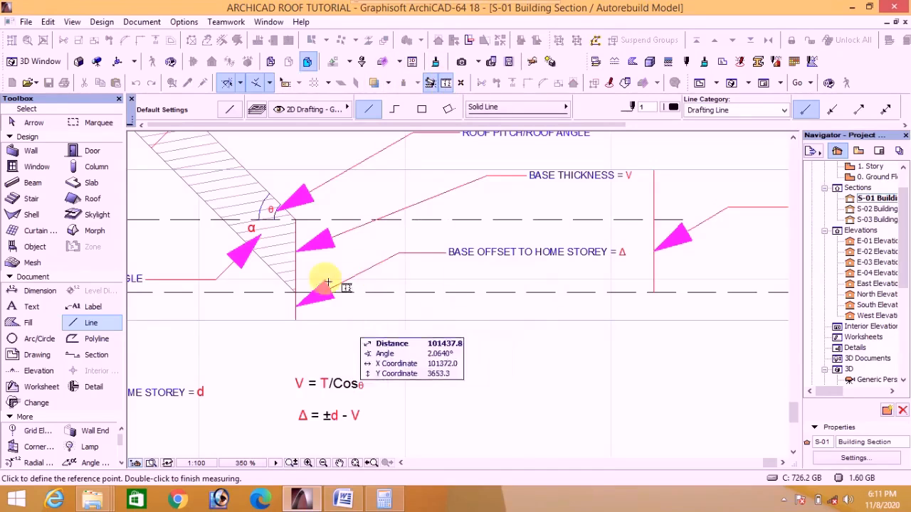
pyautogui.click(295, 219)
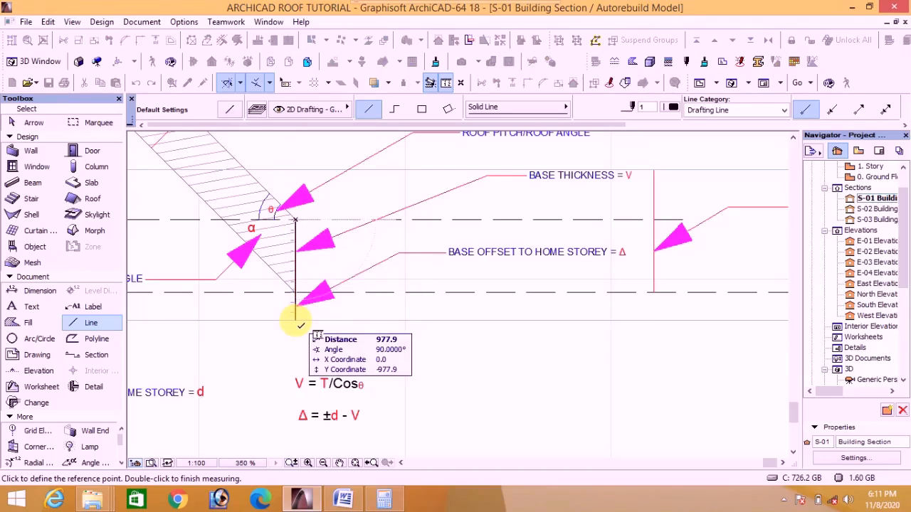
pyautogui.click(301, 325)
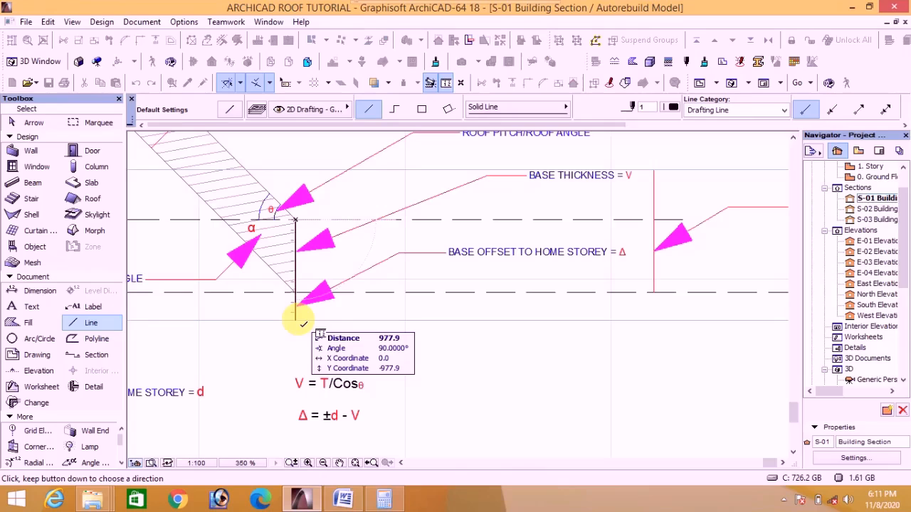
pyautogui.click(300, 325)
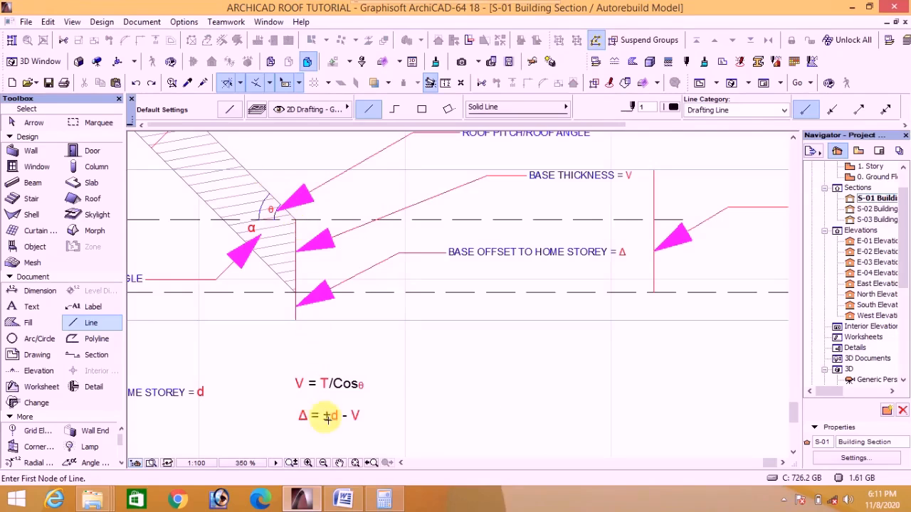
# Read the ±d term in Δ = ±d - V and locate both roof level offset markers beside the stepped concrete beam
pyautogui.scroll(3, 324, 409)
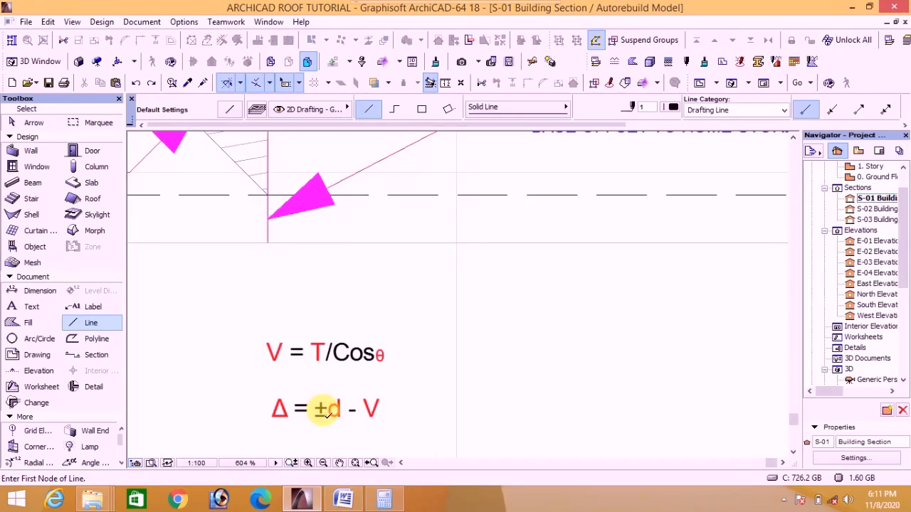
pyautogui.scroll(-3, 326, 411)
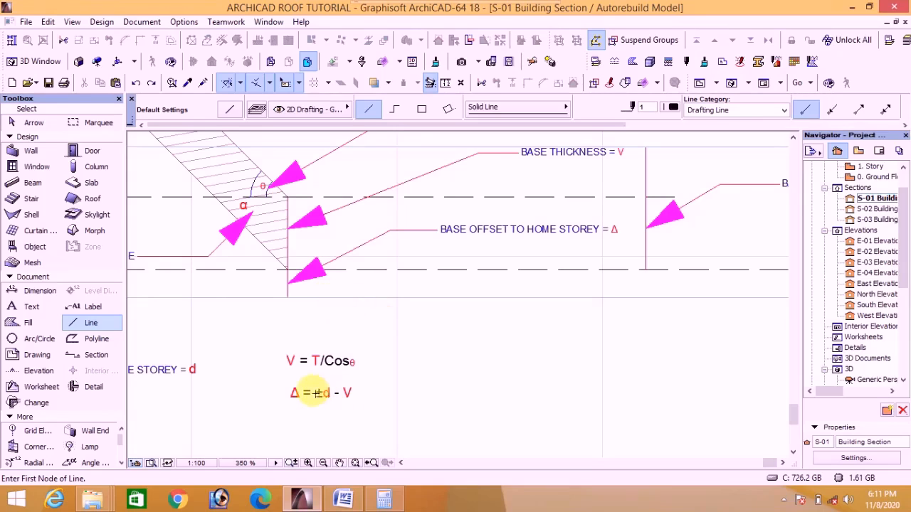
pyautogui.scroll(-2, 313, 281)
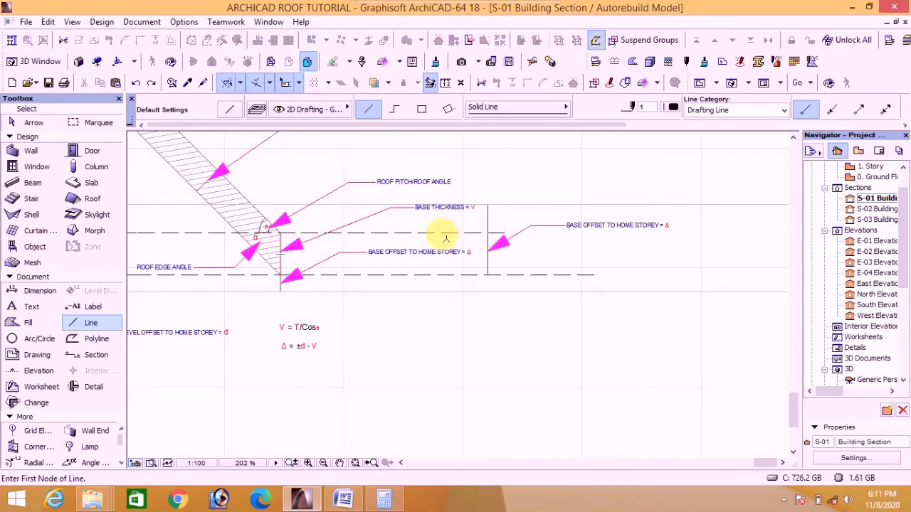
pyautogui.scroll(-5, 284, 235)
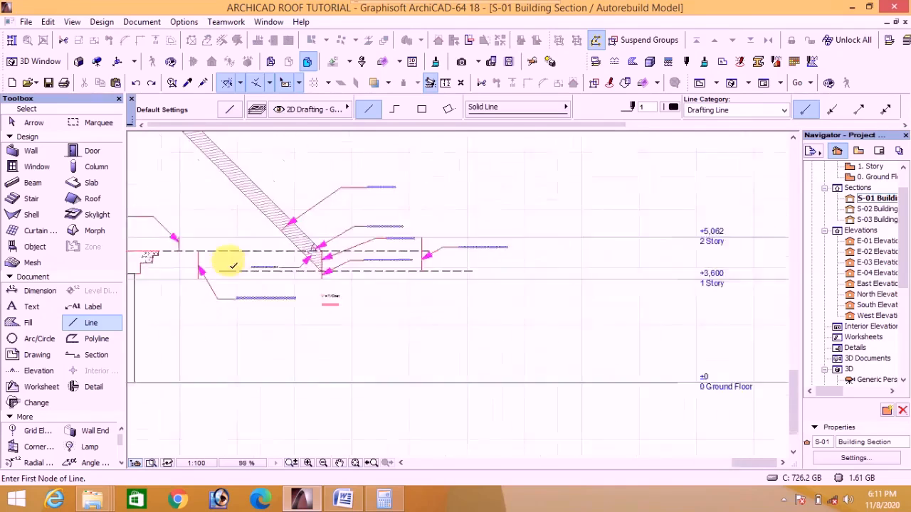
pyautogui.scroll(4, 226, 264)
pyautogui.scroll(5, 226, 269)
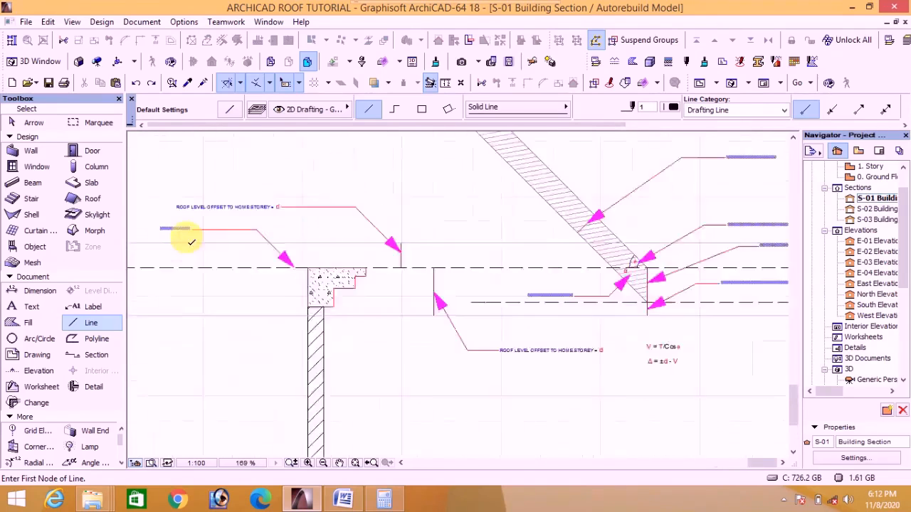
pyautogui.scroll(-5, 157, 226)
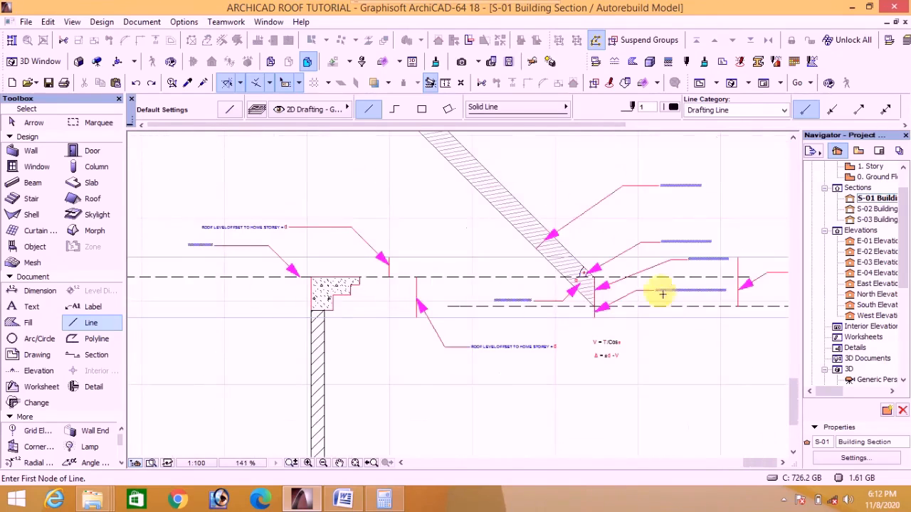
# Examine the roof's lower edge and trace base thickness V and base offset Δ between the dashed lines and the 1 Story line
pyautogui.scroll(3, 725, 280)
pyautogui.scroll(3, 726, 280)
pyautogui.scroll(-4, 514, 234)
pyautogui.scroll(4, 348, 277)
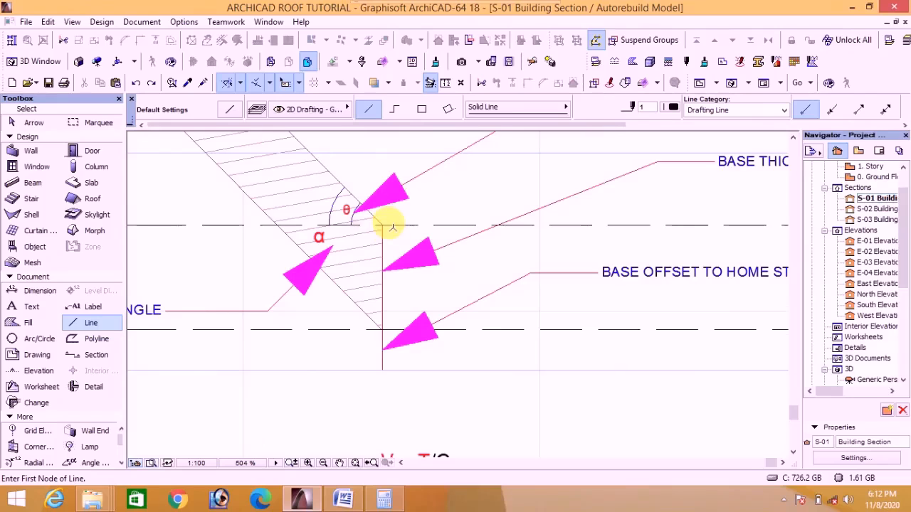
pyautogui.scroll(-1, 417, 295)
pyautogui.scroll(-2, 387, 349)
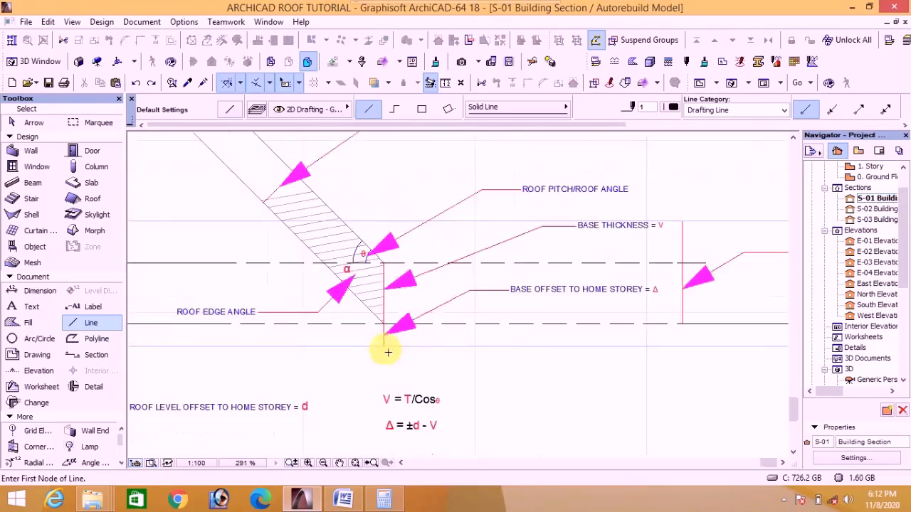
pyautogui.scroll(2, 469, 349)
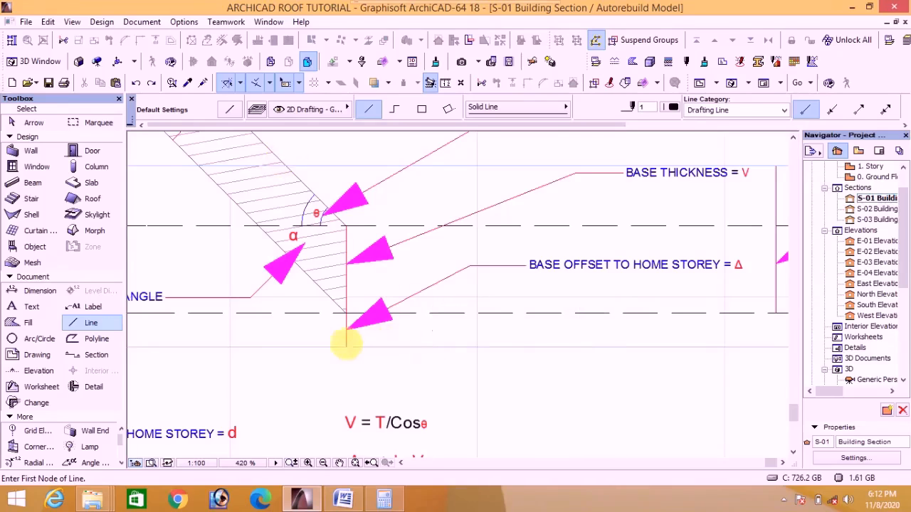
# Compare the 1 Story and 2 Story level marks with the roof's base offset and roof level offset markers
pyautogui.scroll(-5, 662, 317)
pyautogui.scroll(1, 649, 318)
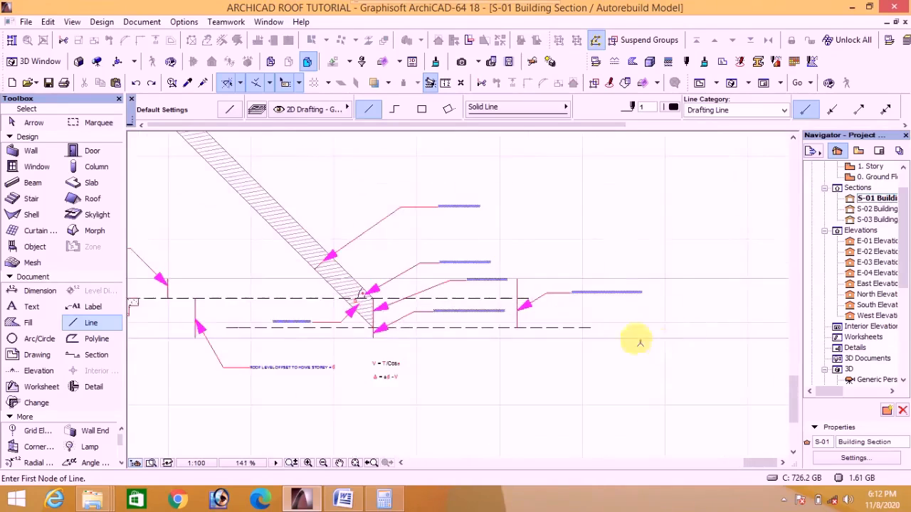
pyautogui.scroll(2, 636, 340)
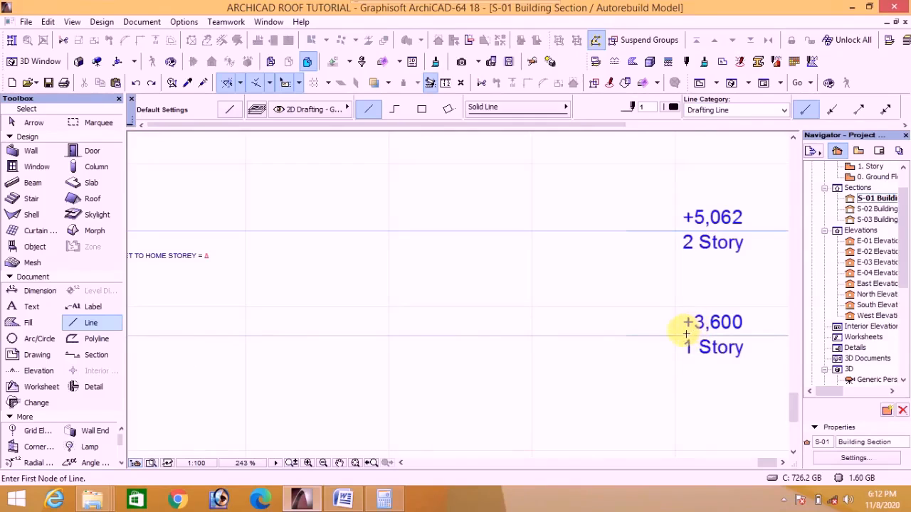
pyautogui.scroll(-7, 682, 335)
pyautogui.scroll(4, 412, 376)
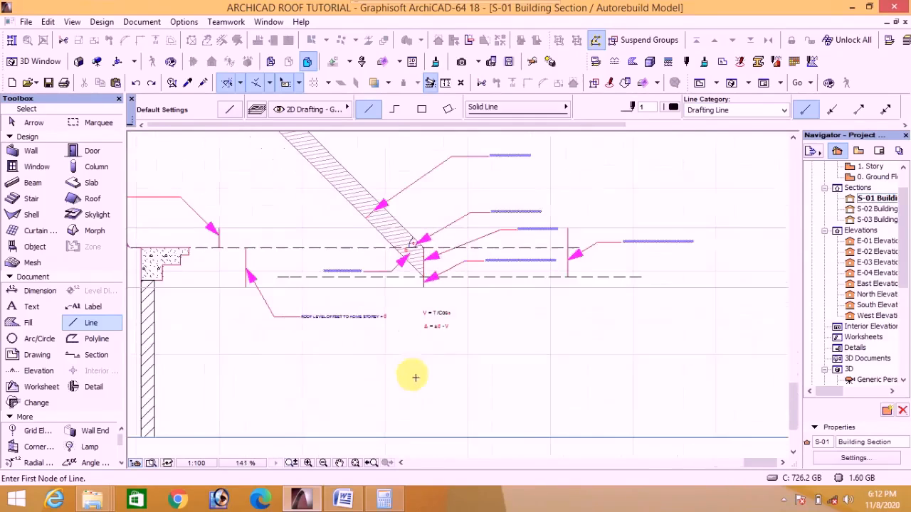
# Examine the base thickness, base offset and formula labels at the roof edge against the story level marks
pyautogui.scroll(5, 414, 294)
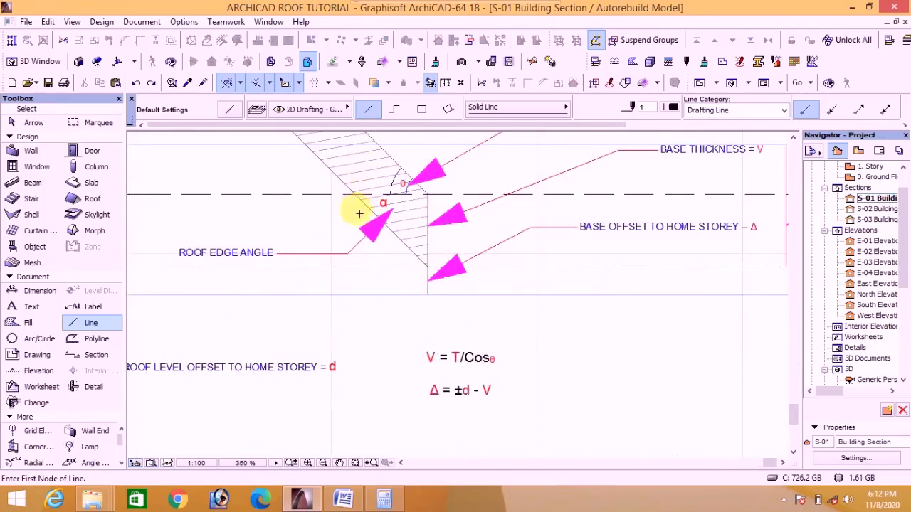
pyautogui.scroll(-2, 356, 207)
pyautogui.scroll(-2, 594, 249)
pyautogui.scroll(-1, 594, 249)
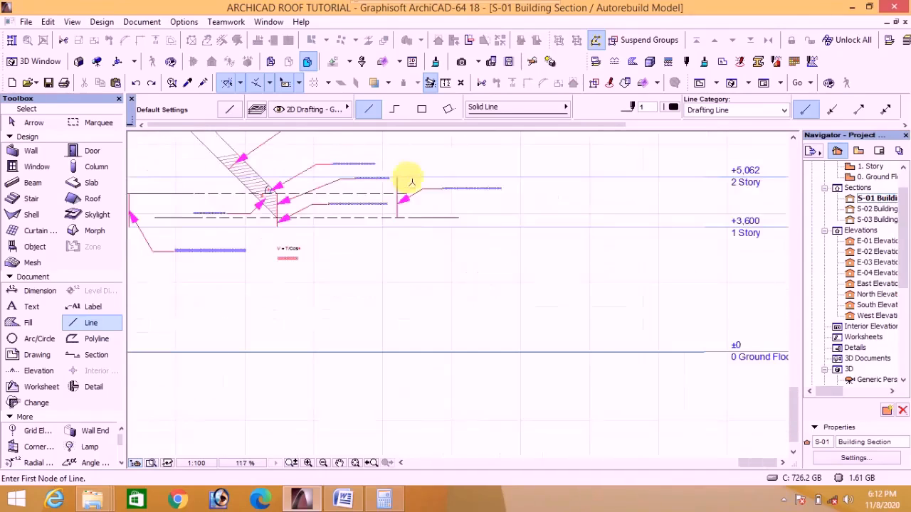
pyautogui.scroll(-1, 745, 183)
pyautogui.scroll(-1, 575, 178)
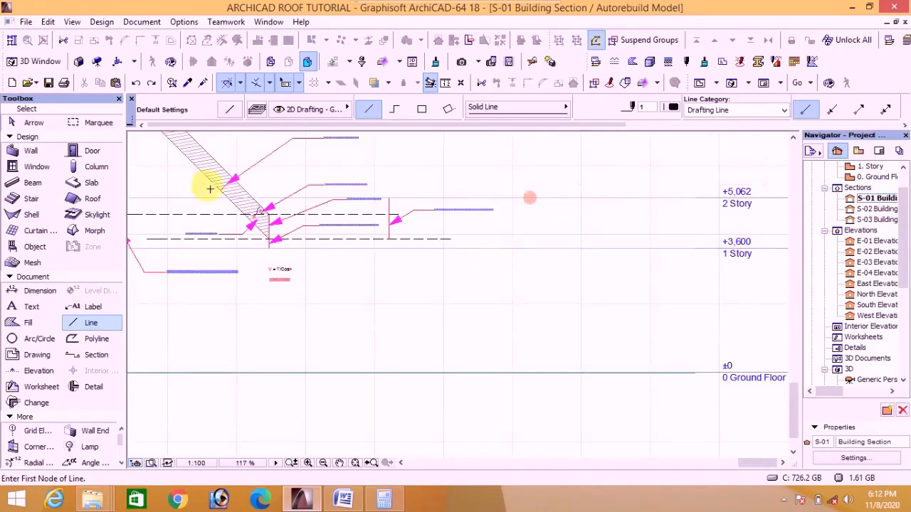
# Compare the base offset at the roof's lower corner with the 1 Story and 2 Story reference lines
pyautogui.scroll(4, 256, 238)
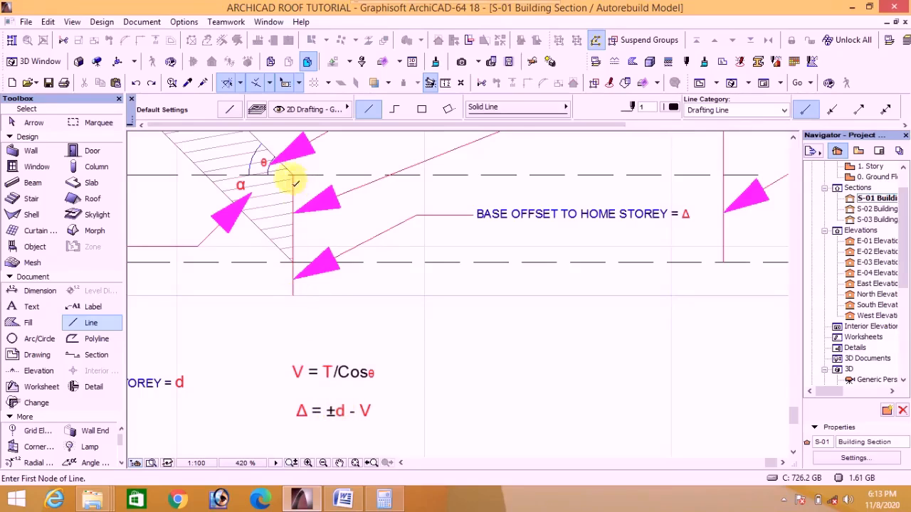
pyautogui.scroll(-3, 323, 304)
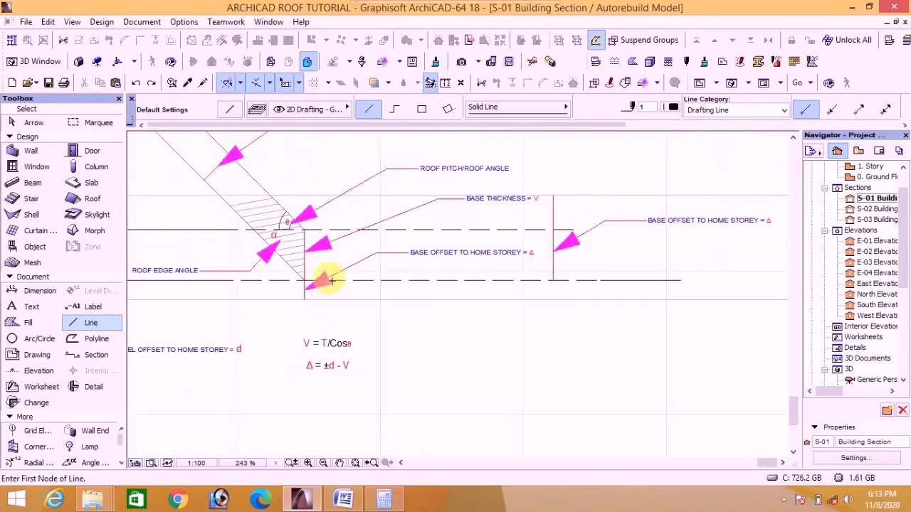
pyautogui.scroll(4, 325, 196)
pyautogui.scroll(1, 314, 202)
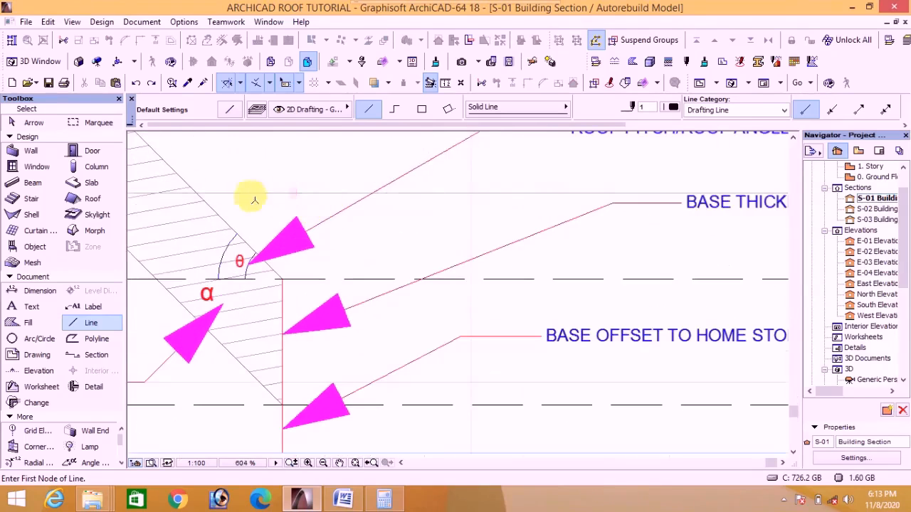
pyautogui.scroll(-6, 249, 197)
pyautogui.scroll(5, 571, 218)
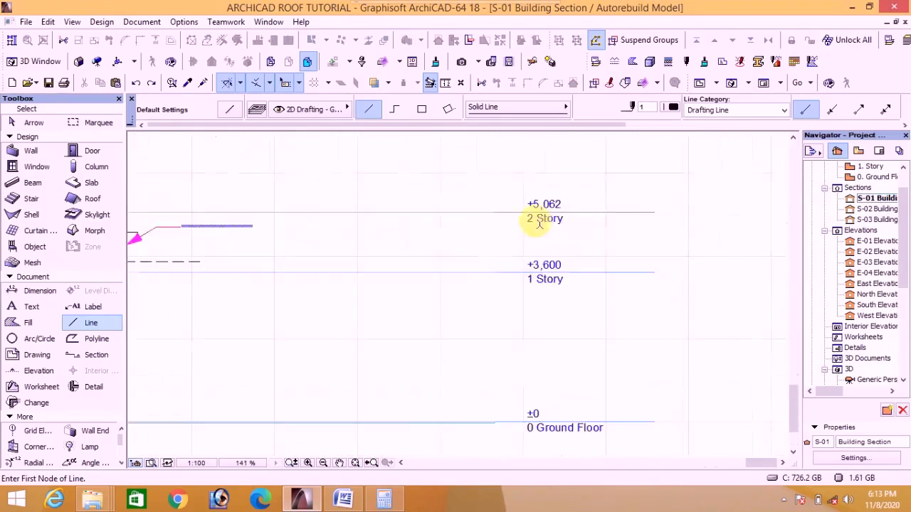
pyautogui.scroll(-4, 569, 235)
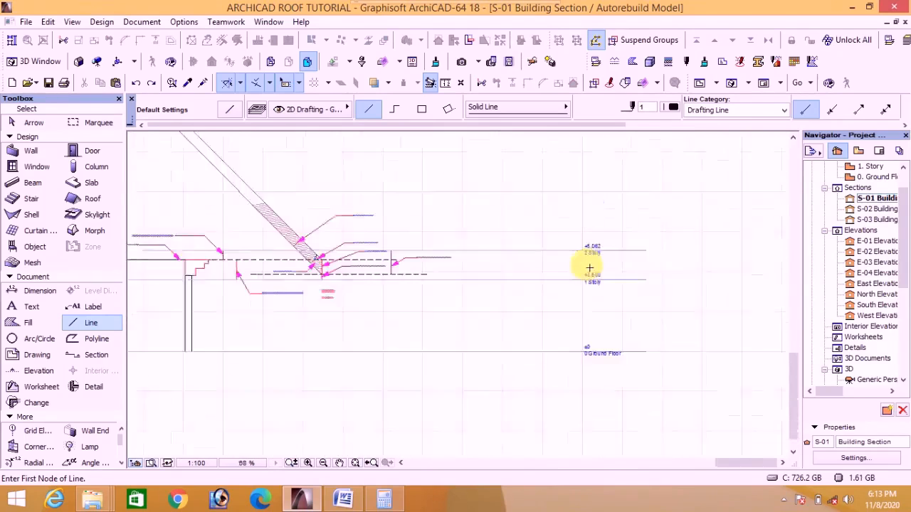
pyautogui.scroll(3, 301, 227)
pyautogui.scroll(3, 261, 278)
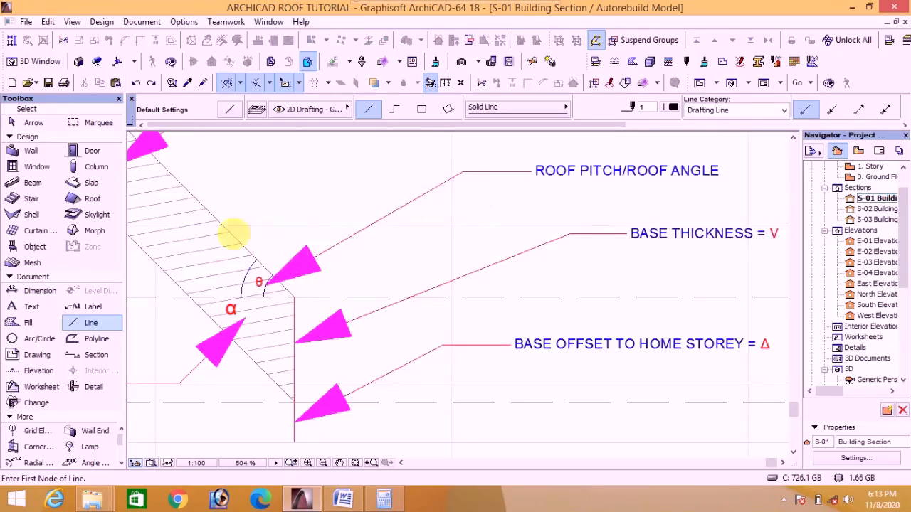
# Measure the vertical distance from the roof edge's upper corner up to the 2 Story line
pyautogui.click(445, 83)
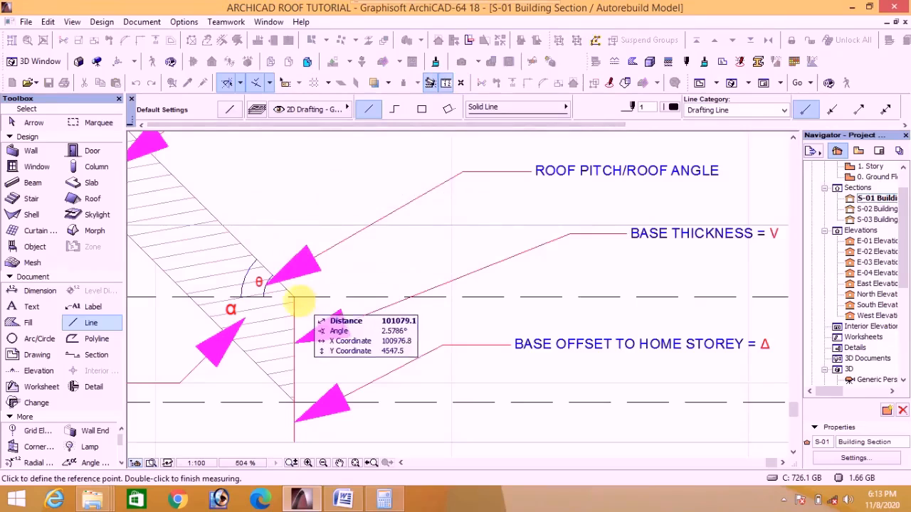
pyautogui.click(294, 296)
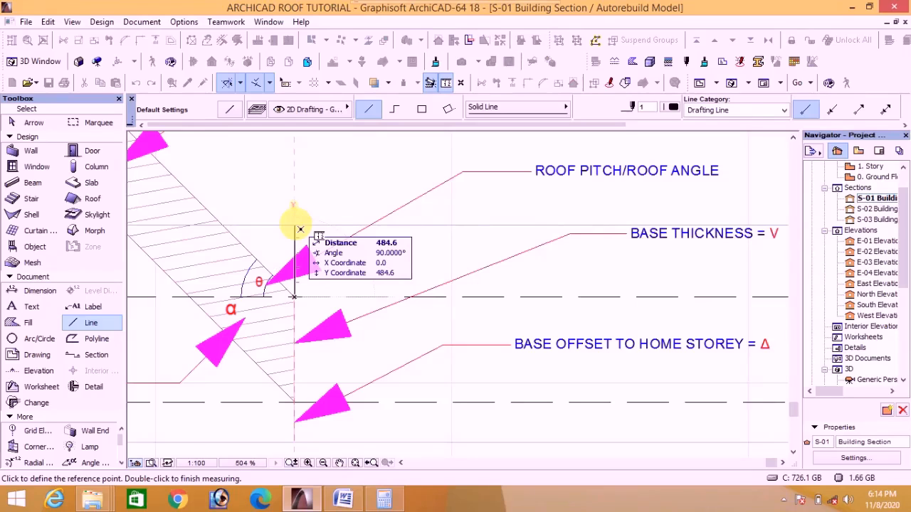
pyautogui.press('Escape')
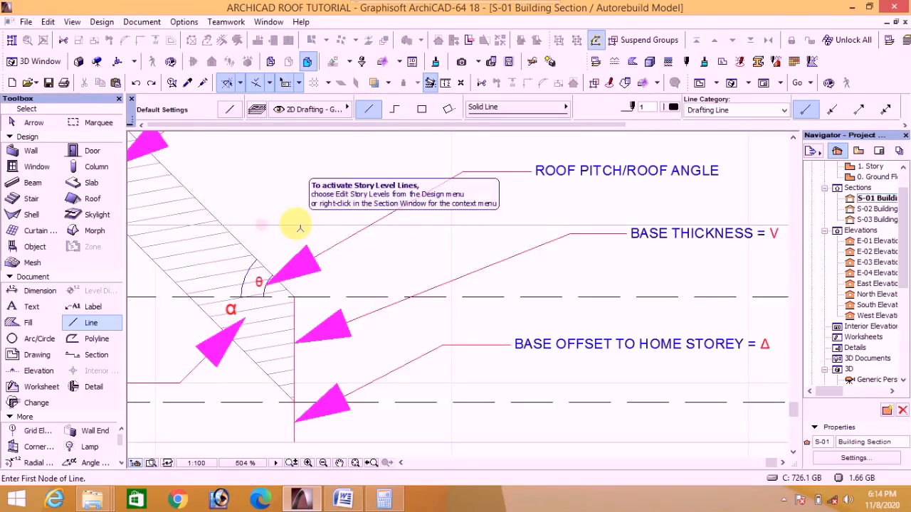
pyautogui.scroll(-3, 291, 246)
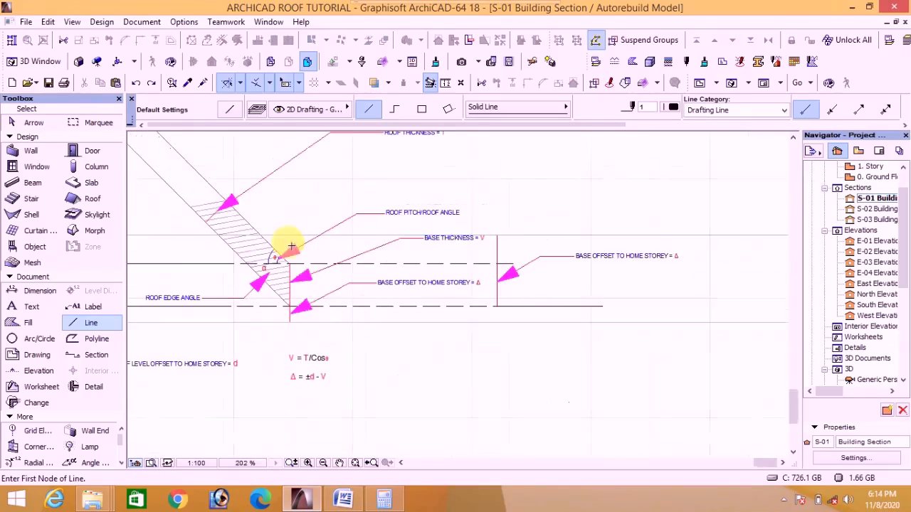
# Switch to the Word notes and read Example 1 with its given roof thickness, roof angle and stepped heights
pyautogui.click(347, 505)
pyautogui.scroll(-7, 315, 333)
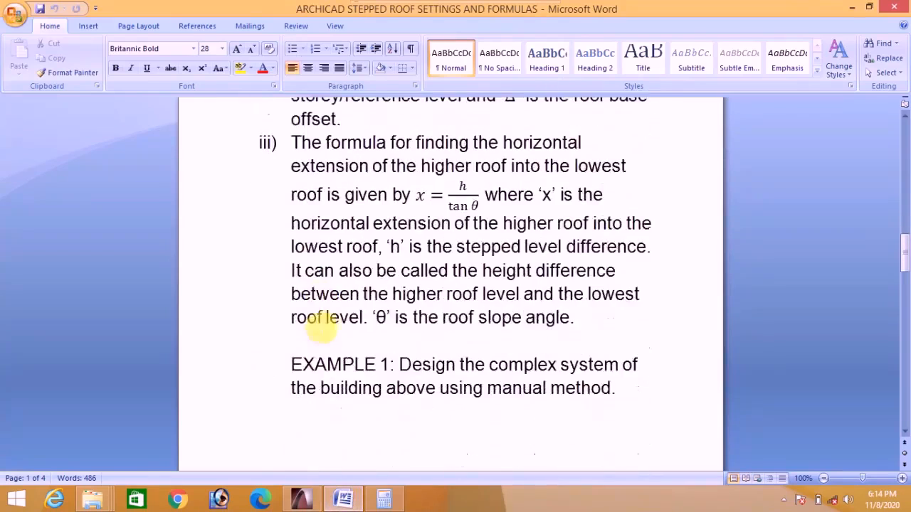
pyautogui.scroll(-1, 366, 327)
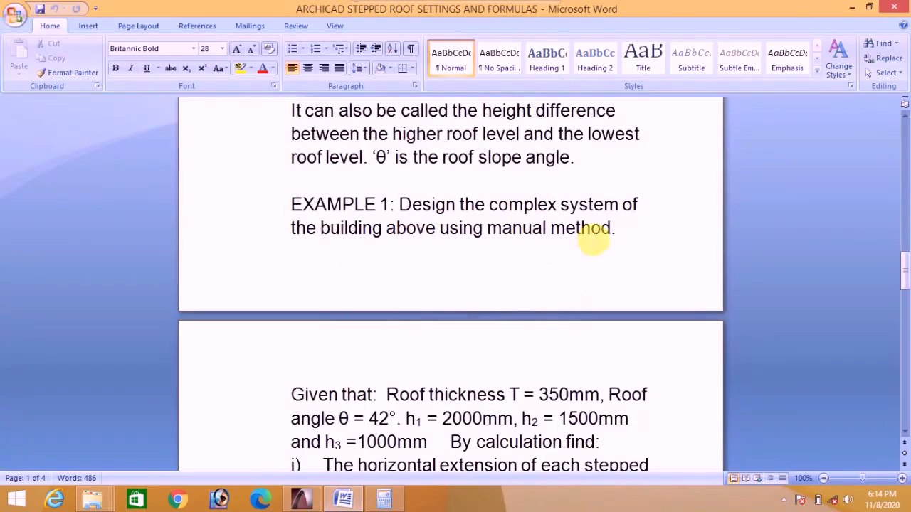
pyautogui.scroll(-1, 331, 218)
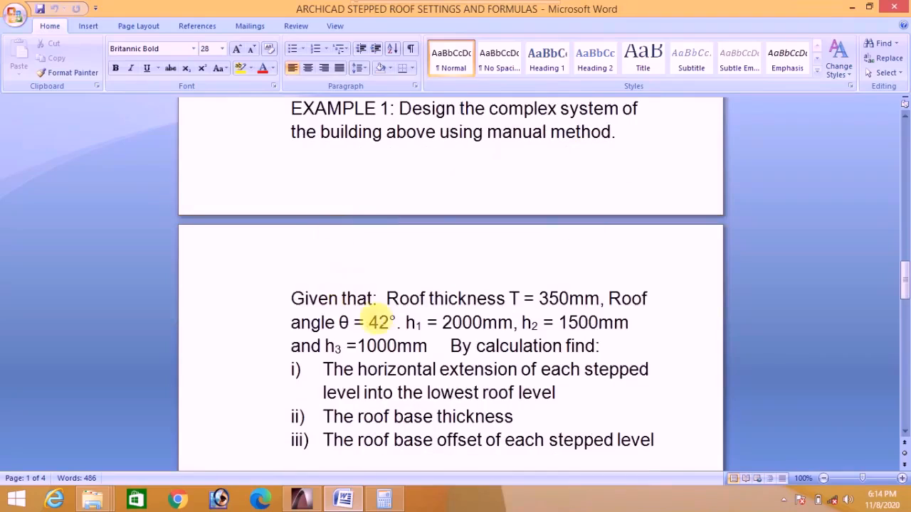
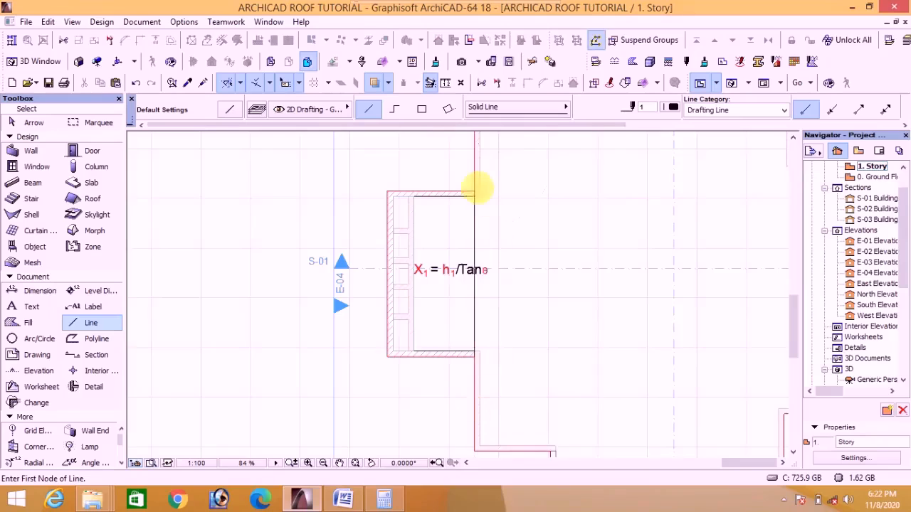
# Move the vertical line at the X1 bay opening 2221.2 mm horizontally into the building and check the distance against the Word solution
pyautogui.scroll(4, 476, 155)
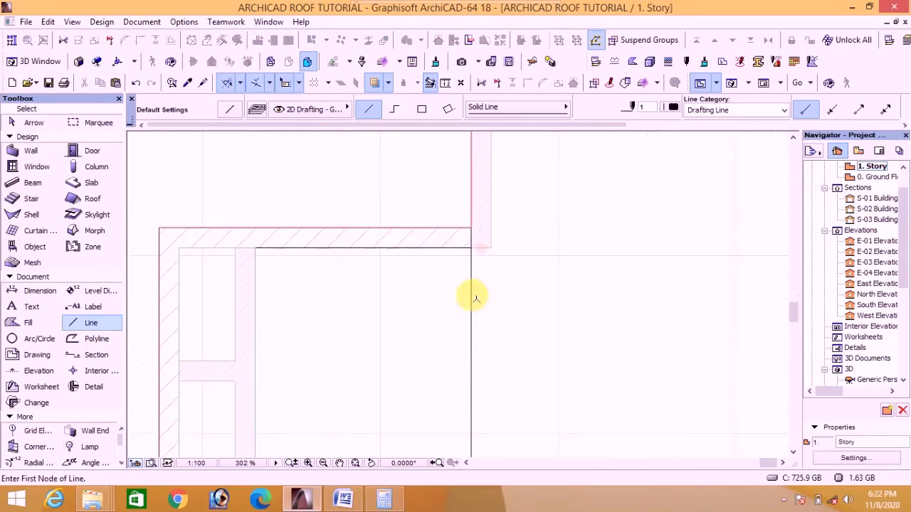
pyautogui.press('shift')
pyautogui.keyDown('shift'); pyautogui.click(471, 332); pyautogui.keyUp('shift')
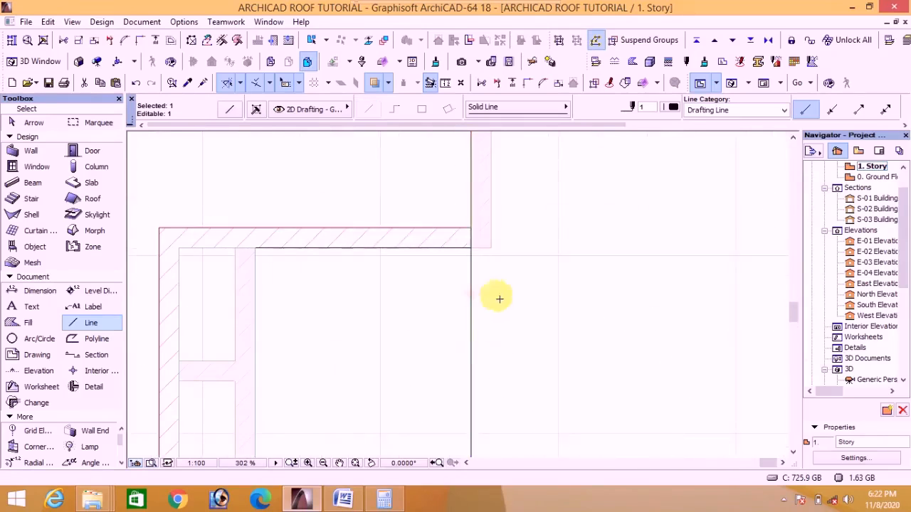
pyautogui.scroll(-3, 496, 299)
pyautogui.hotkey('ctrl', 'd')
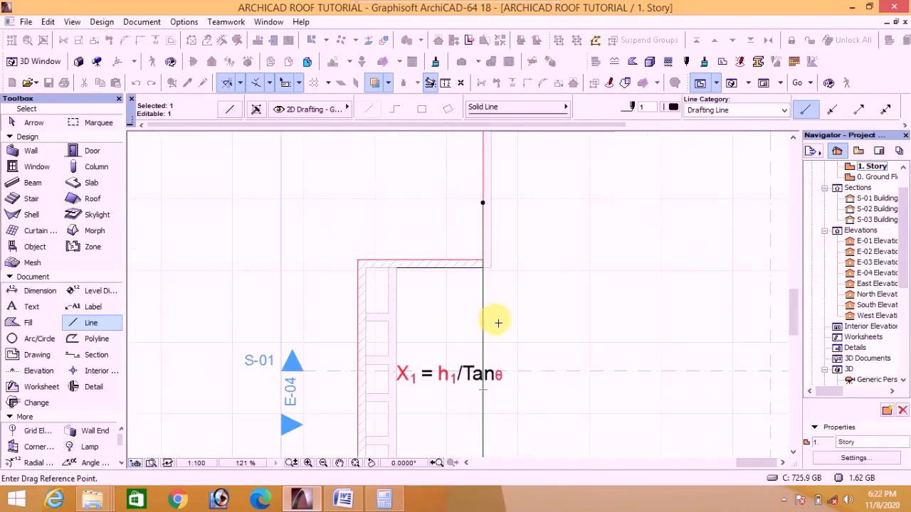
pyautogui.click(494, 320)
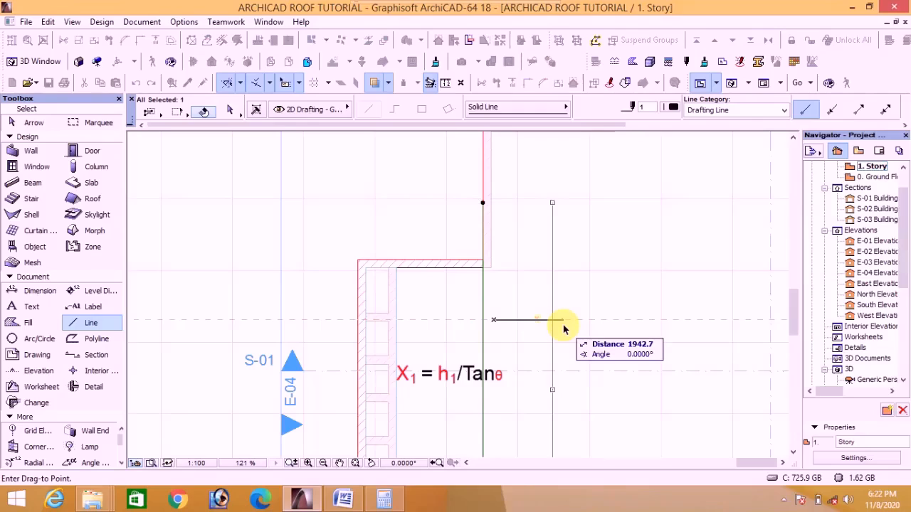
pyautogui.press('Tab')
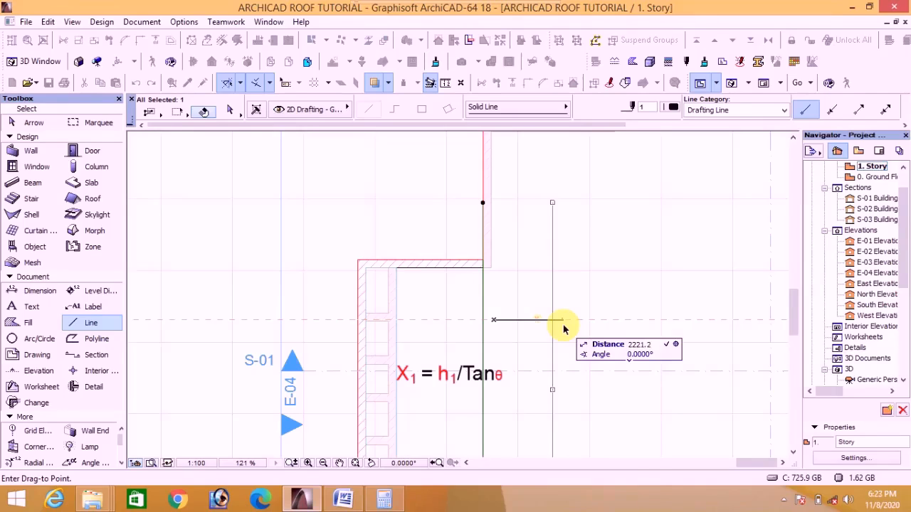
pyautogui.click(562, 325)
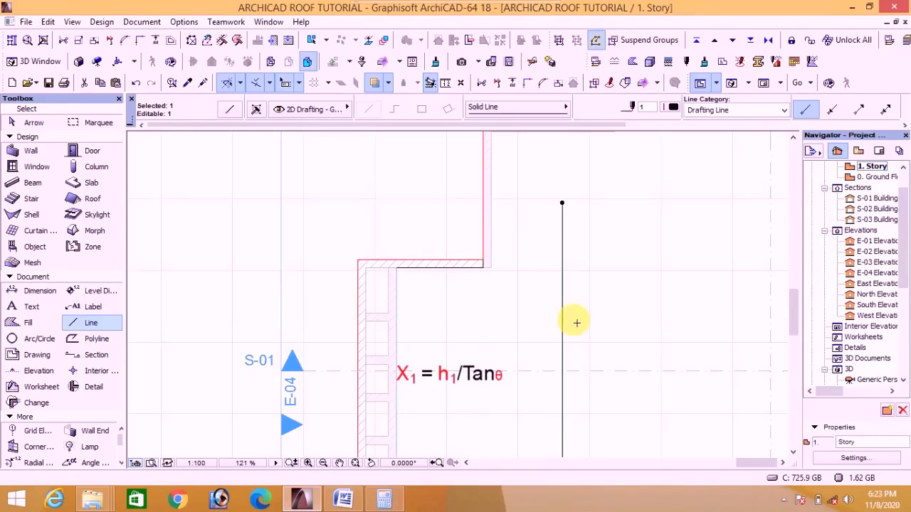
pyautogui.click(344, 500)
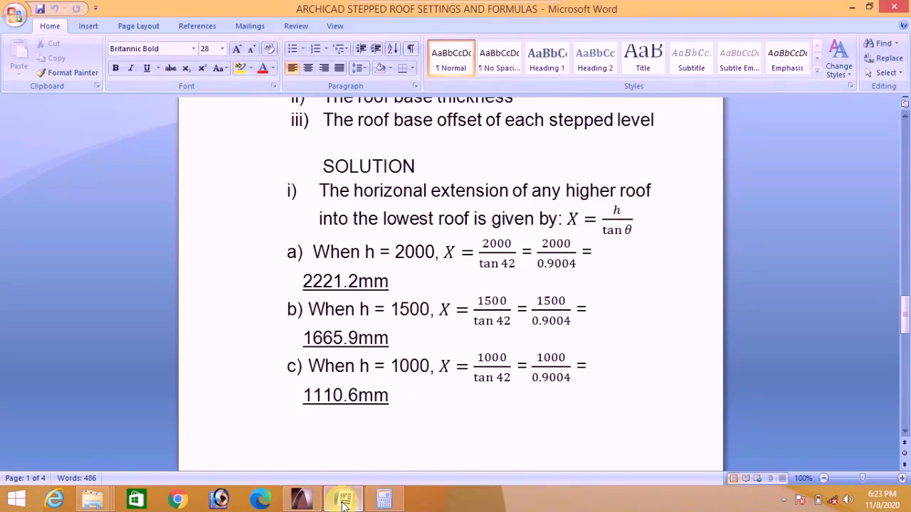
pyautogui.click(302, 500)
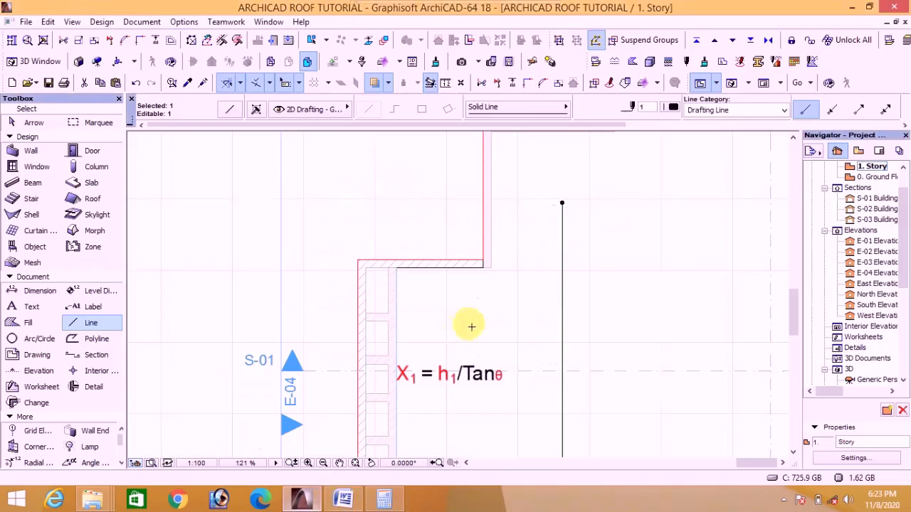
# Extend both horizontal walls of the X1 bay to the moved vertical line and delete that line
pyautogui.keyDown('shift'); pyautogui.click(465, 269); pyautogui.keyUp('shift')
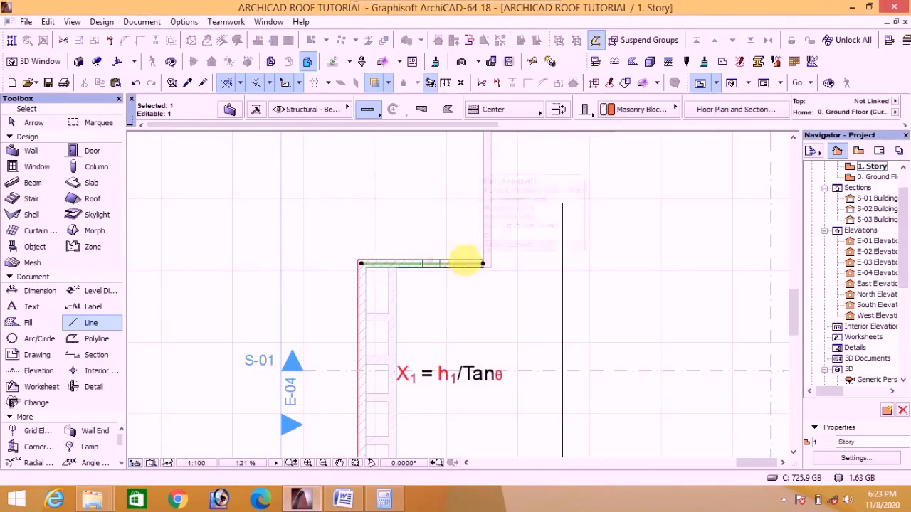
pyautogui.scroll(-4, 467, 299)
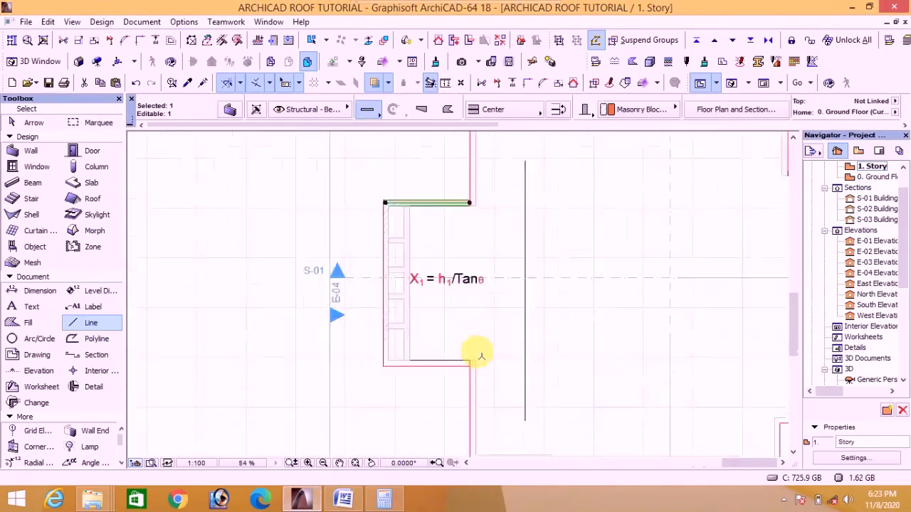
pyautogui.keyDown('shift'); pyautogui.click(441, 371); pyautogui.keyUp('shift')
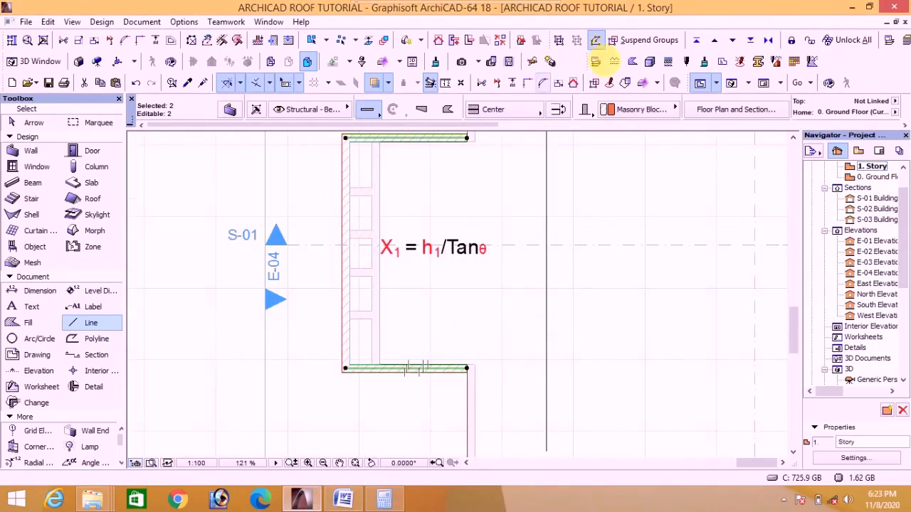
pyautogui.click(512, 82)
pyautogui.scroll(-3, 555, 248)
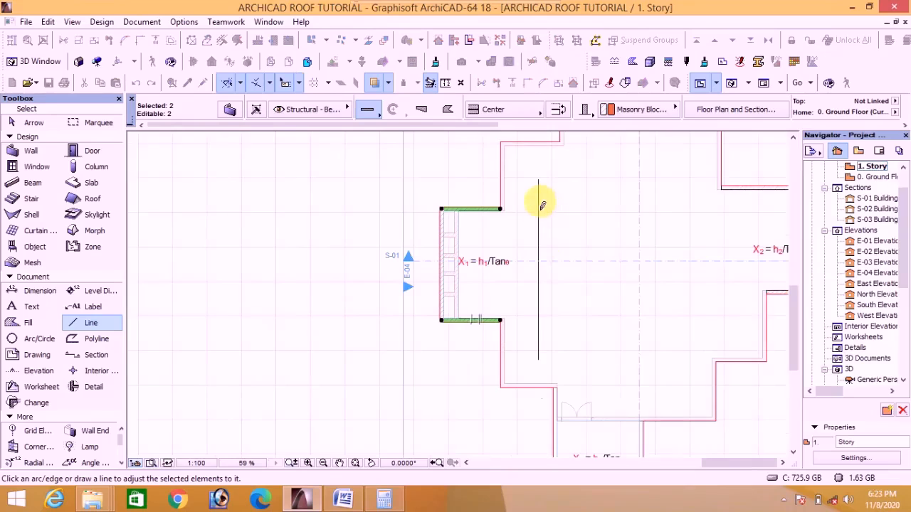
pyautogui.click(540, 317)
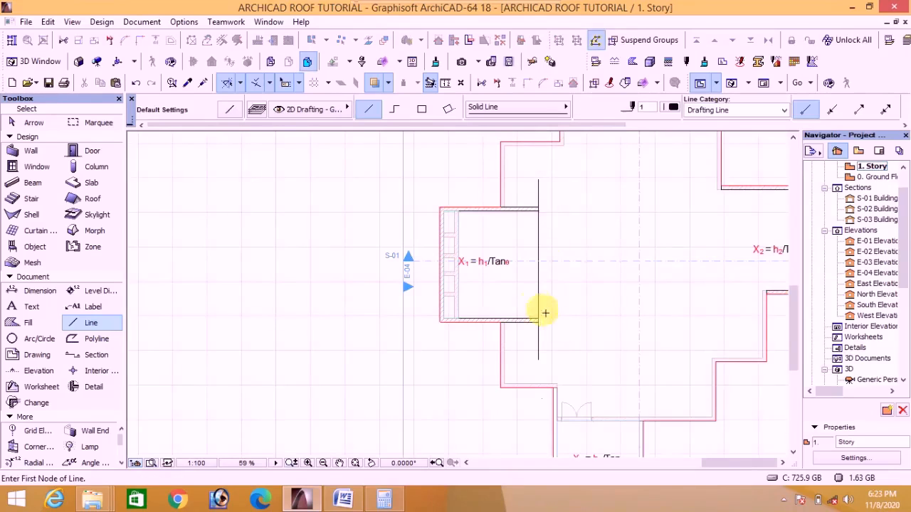
pyautogui.keyDown('shift'); pyautogui.click(539, 293); pyautogui.keyUp('shift')
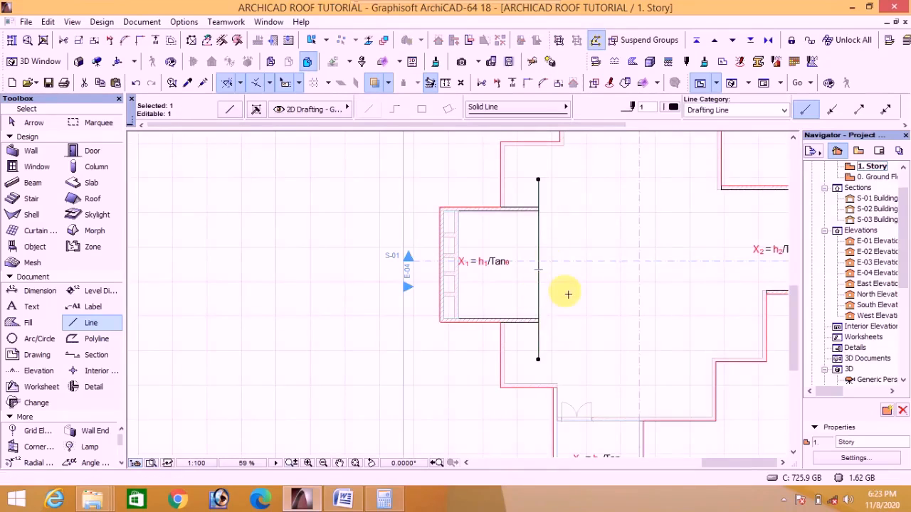
pyautogui.press('Delete')
# Locate the X2 bay and look up its horizontal extension for h = 1500 in the Word notes
pyautogui.scroll(-3, 299, 360)
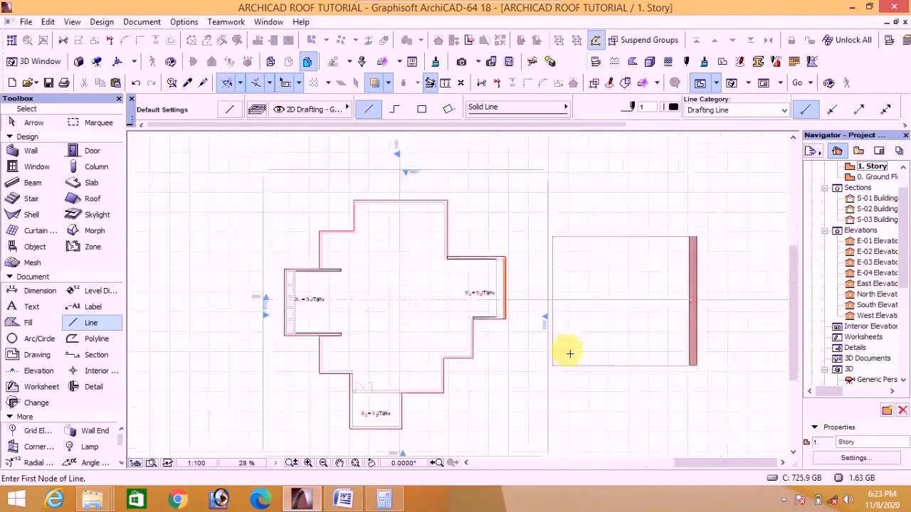
pyautogui.scroll(3, 569, 354)
pyautogui.scroll(3, 360, 170)
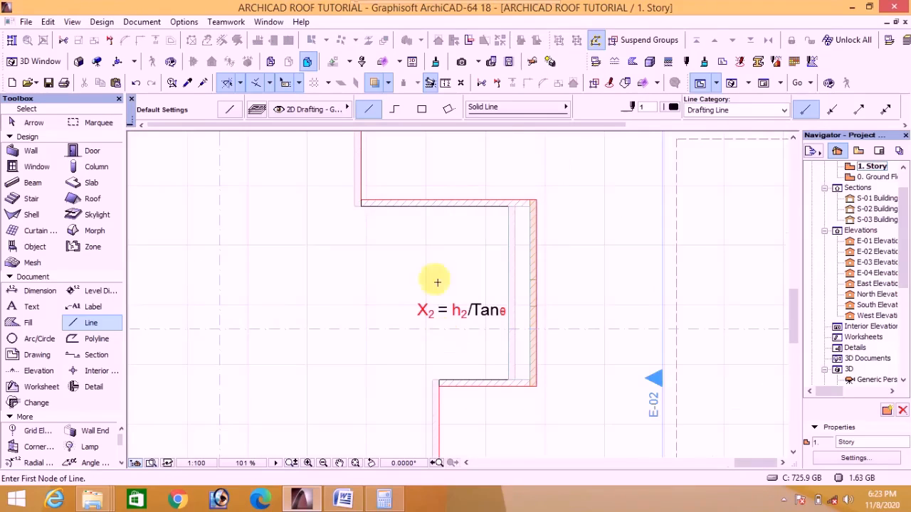
pyautogui.click(343, 499)
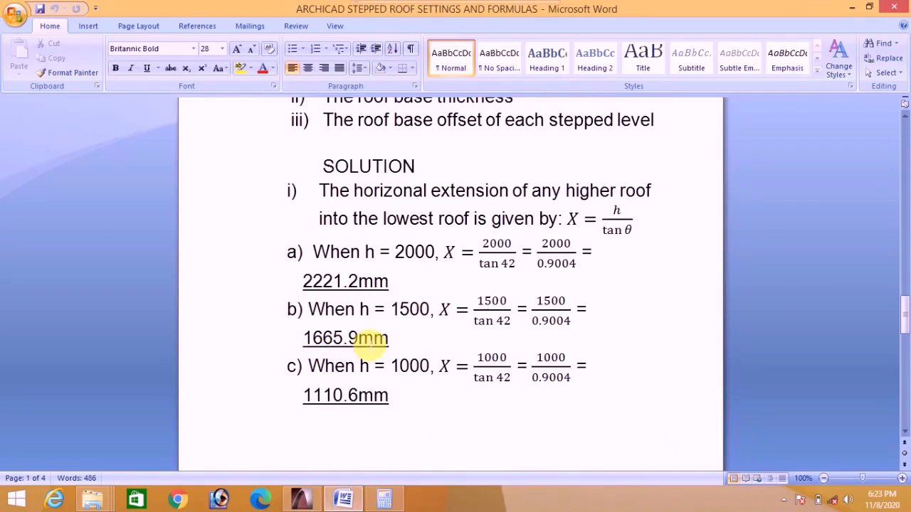
pyautogui.click(307, 504)
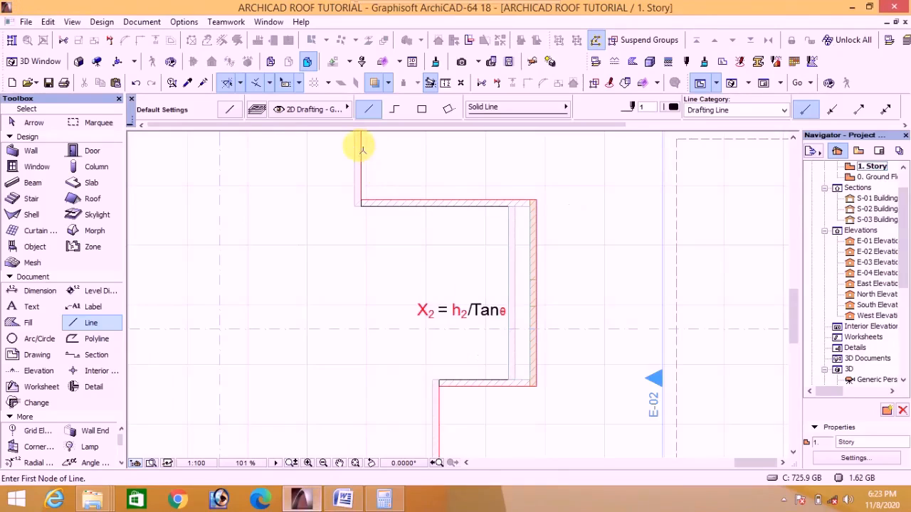
# Draw two short vertical lines at the X2 bay opening, one running inward from each wall corner
pyautogui.click(360, 278)
pyautogui.scroll(-2, 409, 259)
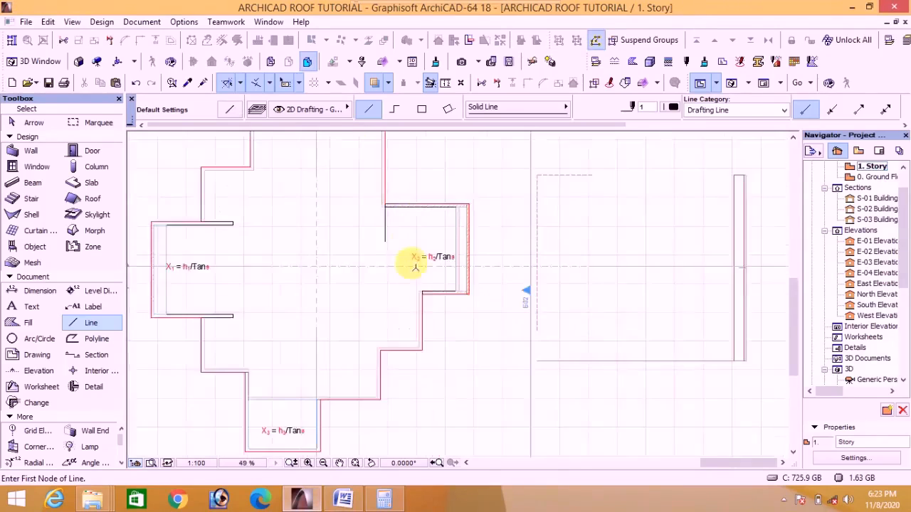
pyautogui.click(427, 333)
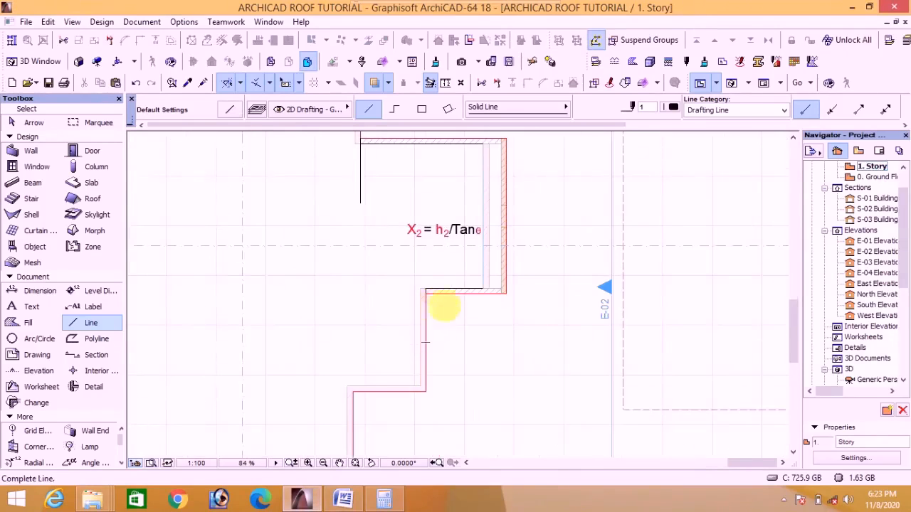
pyautogui.click(426, 255)
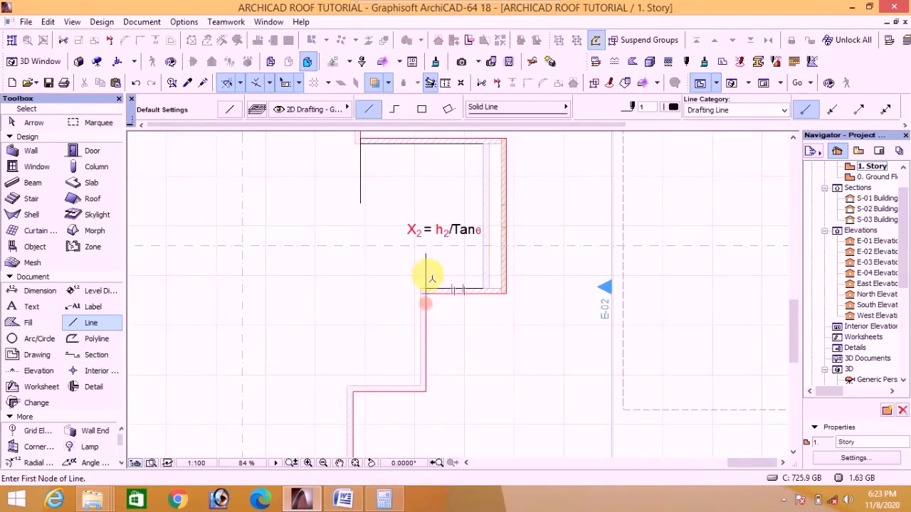
# Check the extension for h = 1500 in the Word notes and move both vertical X2 lines 1665.9 mm horizontally into the building in ArchiCAD
pyautogui.keyDown('shift'); pyautogui.click(426, 301); pyautogui.keyUp('shift')
pyautogui.keyDown('shift'); pyautogui.click(361, 183); pyautogui.keyUp('shift')
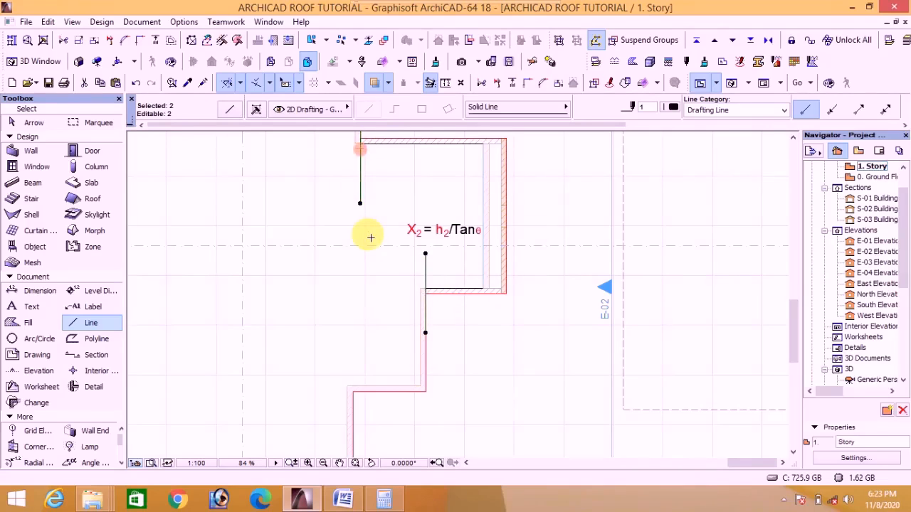
pyautogui.click(342, 500)
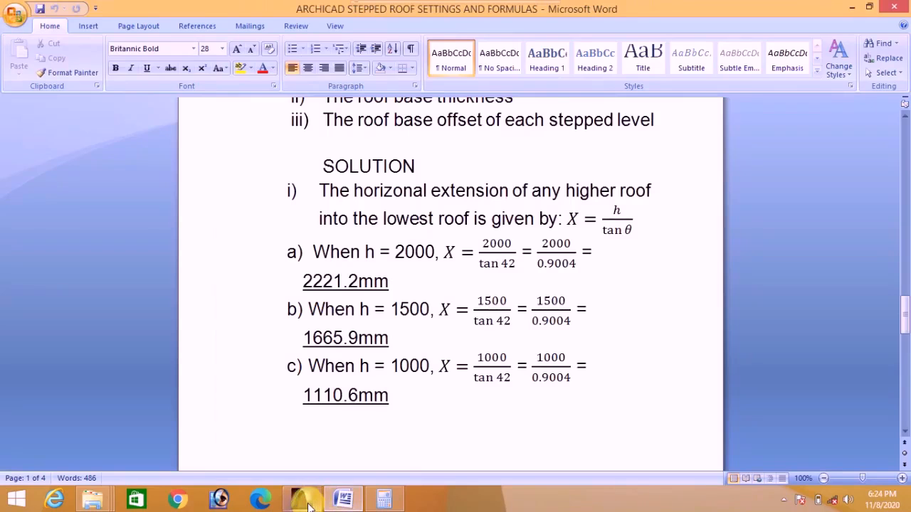
pyautogui.click(323, 467)
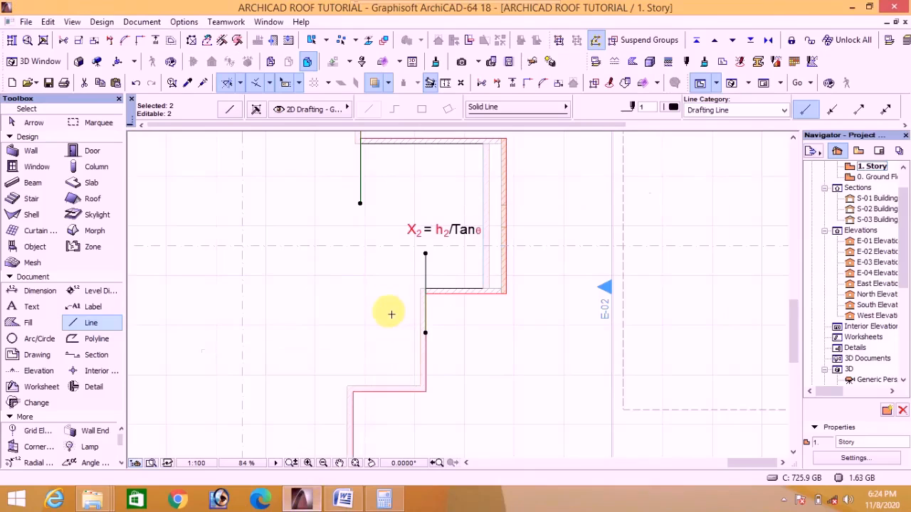
pyautogui.hotkey('ctrl', 'd')
pyautogui.click(391, 302)
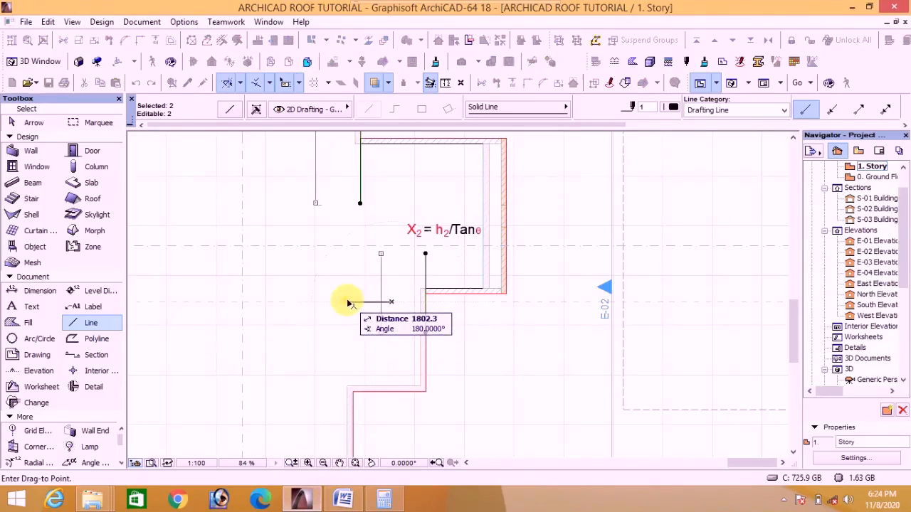
pyautogui.press('Tab')
pyautogui.write('16')
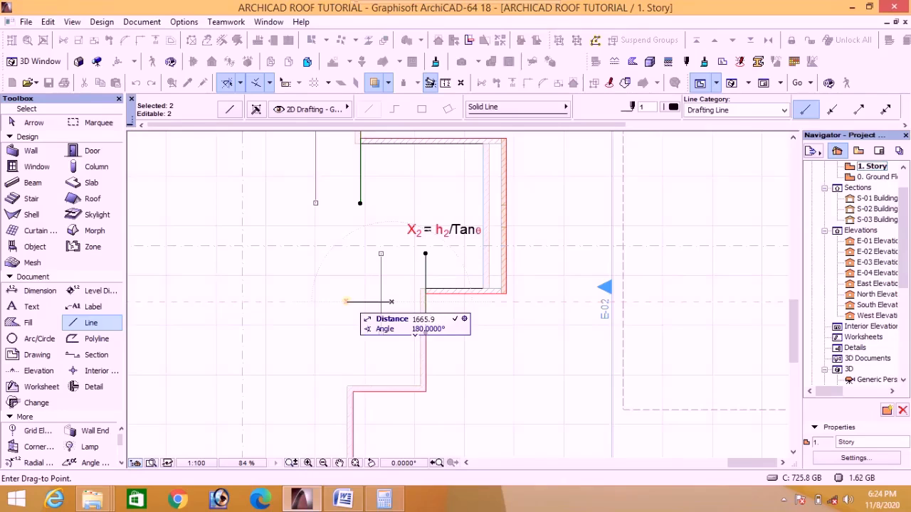
pyautogui.write('65.9')
pyautogui.click(353, 305)
pyautogui.press('Escape')
pyautogui.scroll(-2, 381, 293)
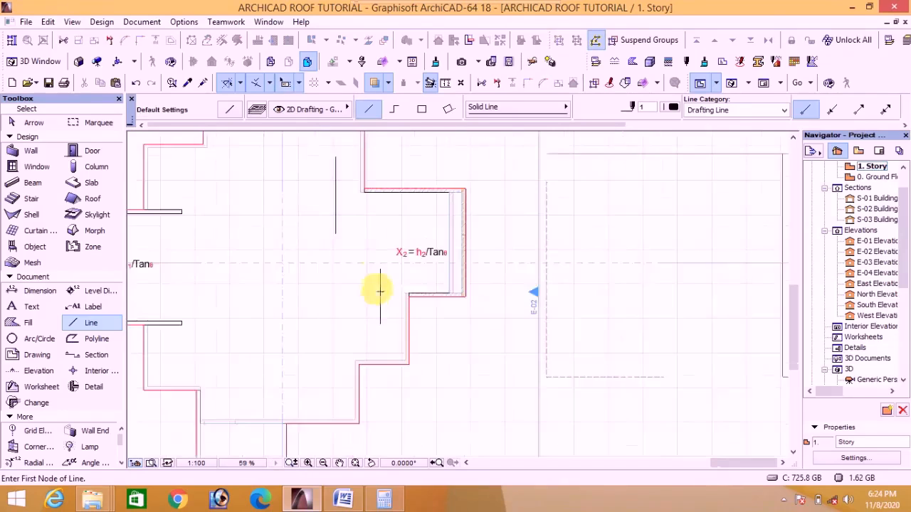
# Stretch the upper and lower horizontal walls of the X2 bay inward to the moved vertical lines
pyautogui.scroll(3, 371, 193)
pyautogui.click(395, 198)
pyautogui.scroll(4, 356, 195)
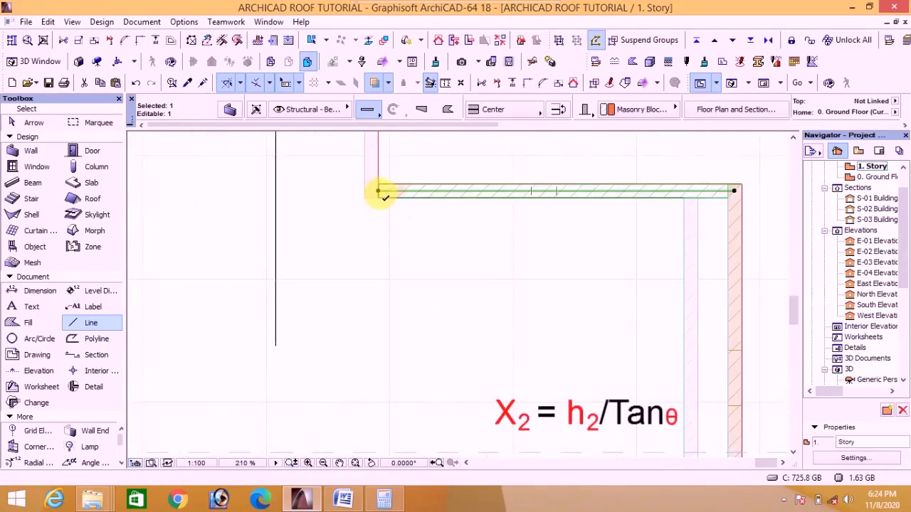
pyautogui.click(378, 192)
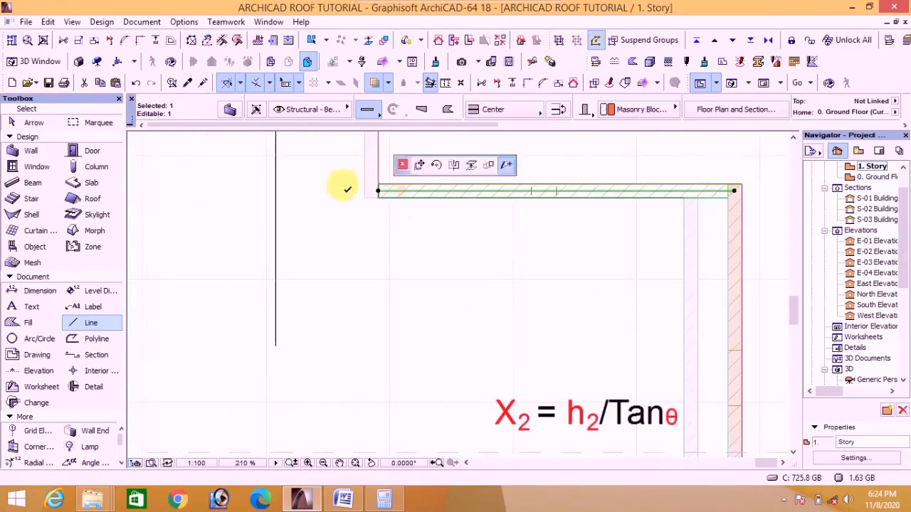
pyautogui.click(274, 193)
pyautogui.press('Escape')
pyautogui.scroll(-4, 373, 272)
pyautogui.scroll(3, 411, 336)
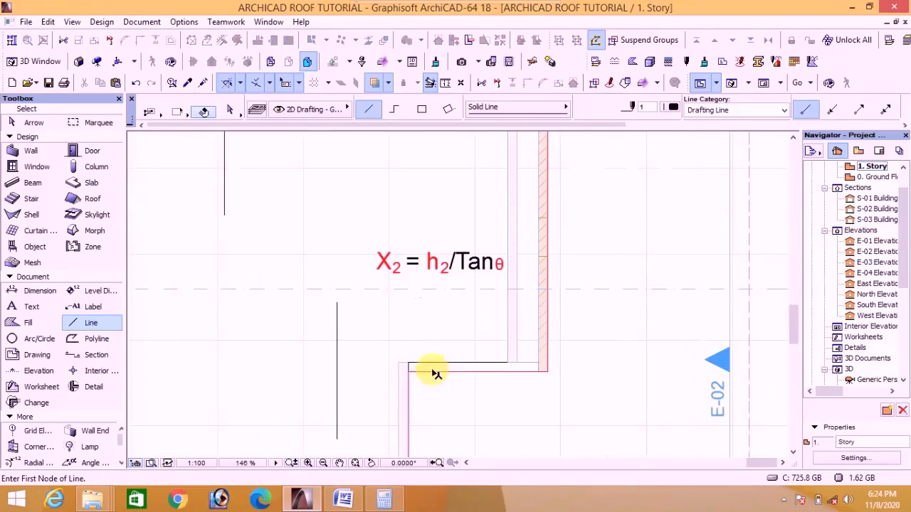
pyautogui.click(419, 368)
pyautogui.click(409, 368)
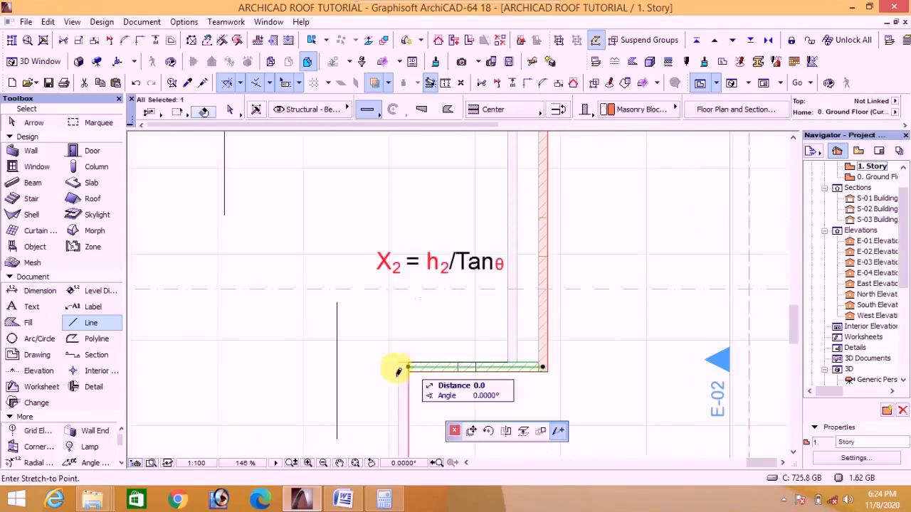
pyautogui.click(338, 369)
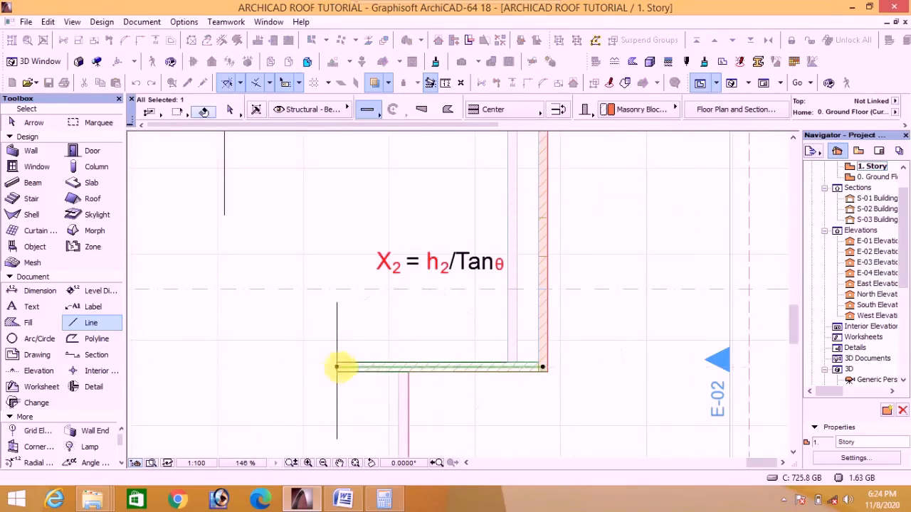
pyautogui.press('Escape')
# Delete the two vertical construction lines at the inner ends of the X2 bay walls
pyautogui.keyDown('shift'); pyautogui.click(338, 346); pyautogui.keyUp('shift')
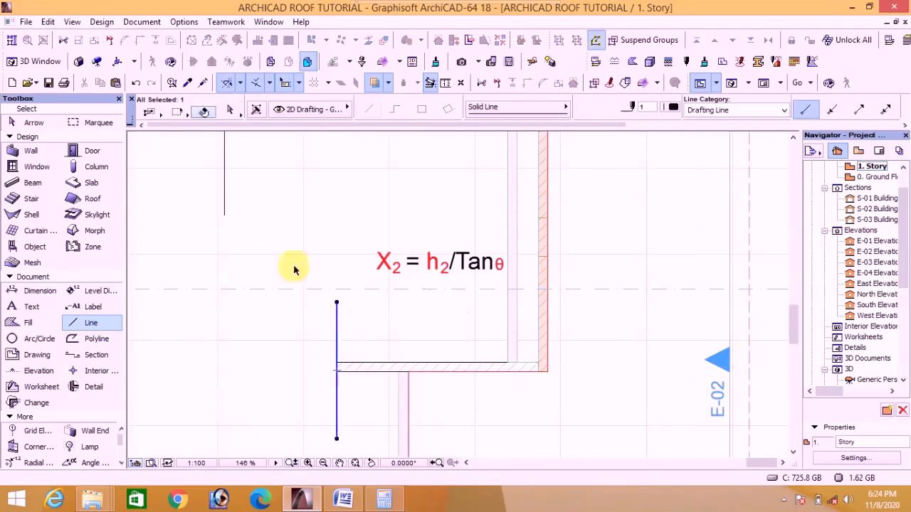
pyautogui.keyDown('shift'); pyautogui.click(225, 211); pyautogui.keyUp('shift')
pyautogui.press('Escape')
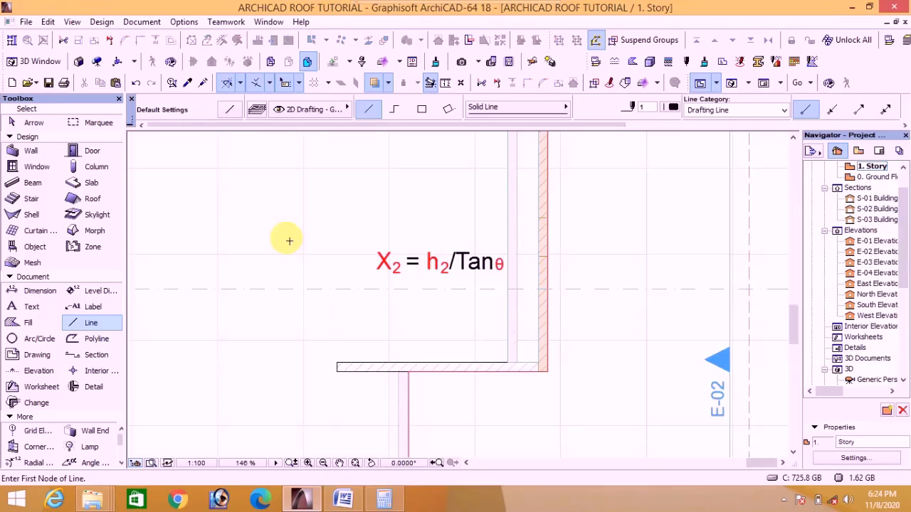
# Draw two horizontal lines at the X3 bay opening, one running inward from each adjoining outer wall face
pyautogui.scroll(-5, 420, 258)
pyautogui.scroll(4, 359, 380)
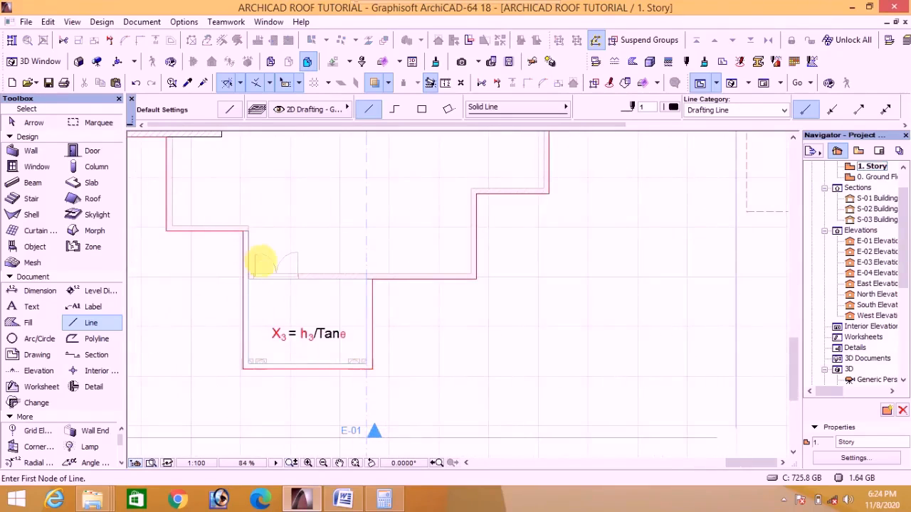
pyautogui.click(206, 235)
pyautogui.click(320, 231)
pyautogui.scroll(2, 374, 301)
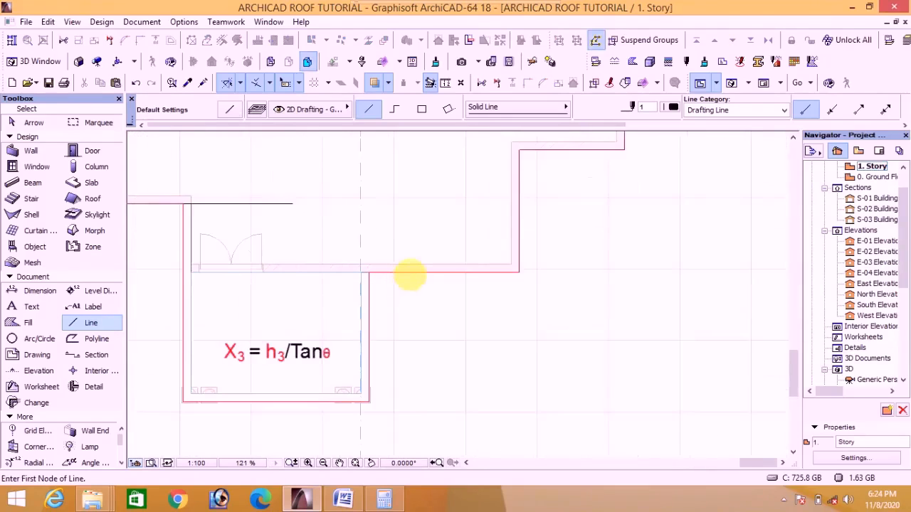
pyautogui.click(309, 273)
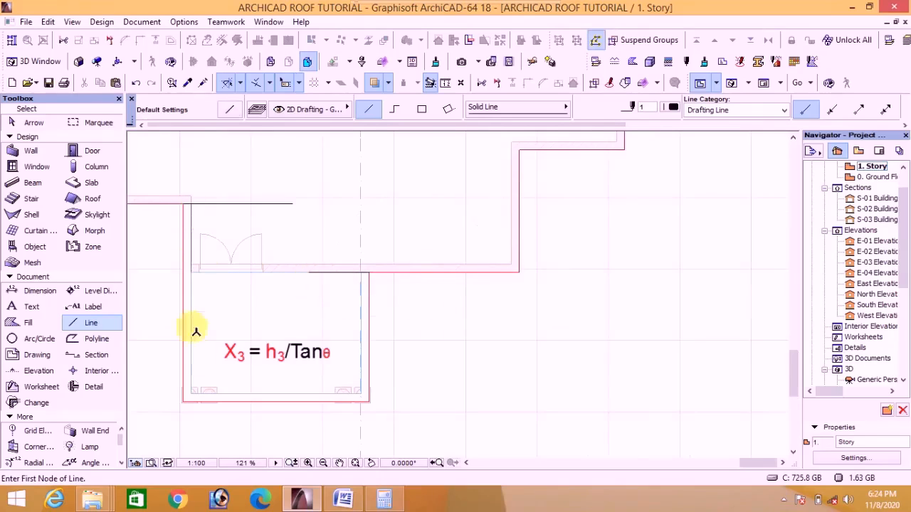
# Check the extension for h = 1000 in the Word notes and move both horizontal X3 lines 1110.6 mm at 90° into the building in ArchiCAD
pyautogui.keyDown('shift'); pyautogui.click(339, 272); pyautogui.keyUp('shift')
pyautogui.keyDown('shift'); pyautogui.click(280, 204); pyautogui.keyUp('shift')
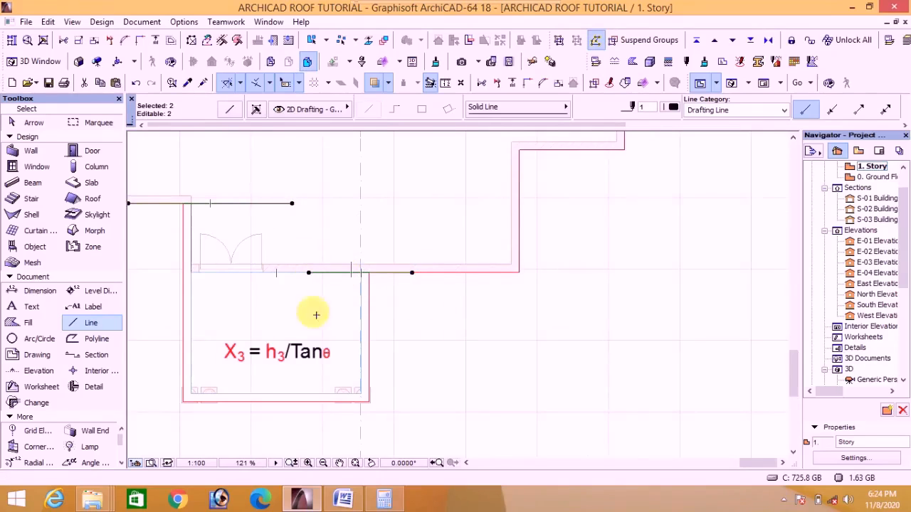
pyautogui.click(343, 500)
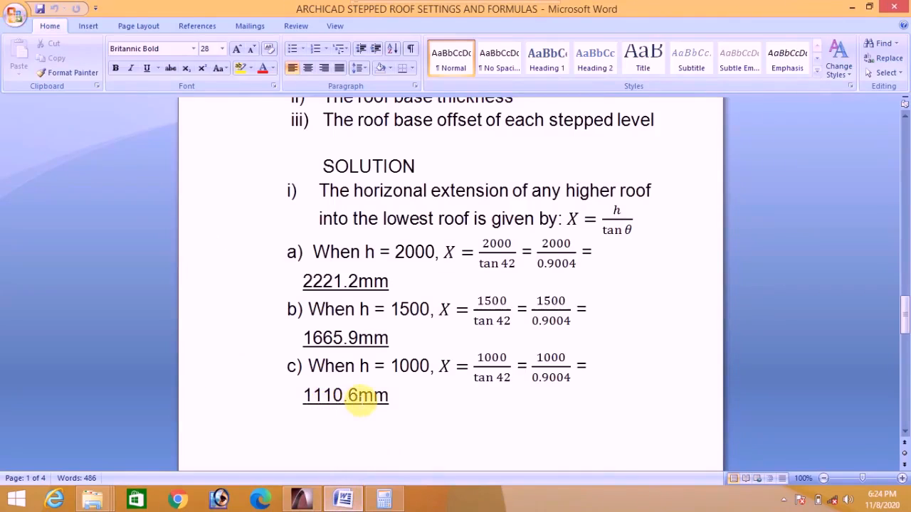
pyautogui.moveTo(302, 501)
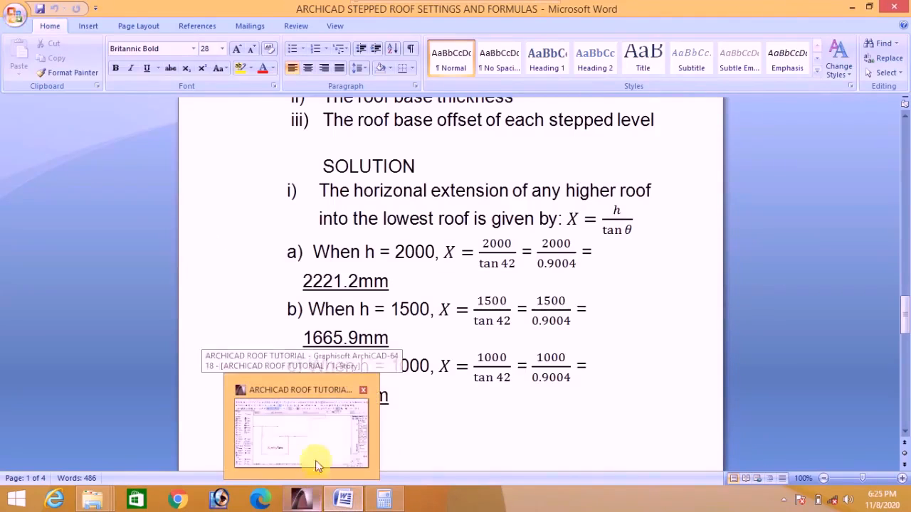
pyautogui.click(324, 419)
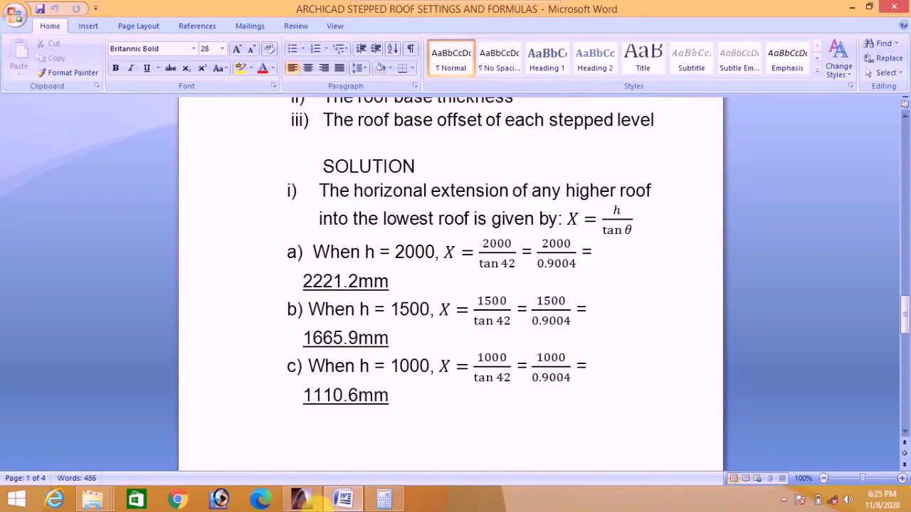
pyautogui.moveTo(302, 500)
pyautogui.click(330, 432)
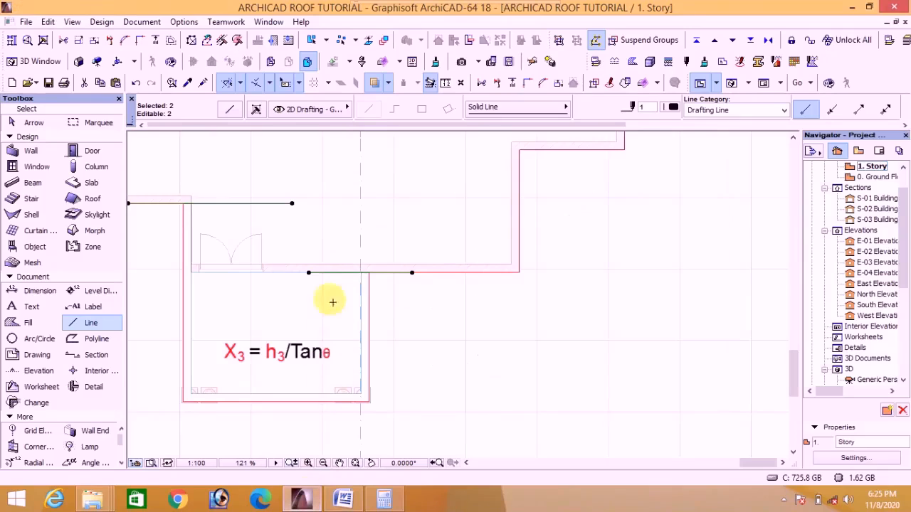
pyautogui.hotkey('ctrl', 'd')
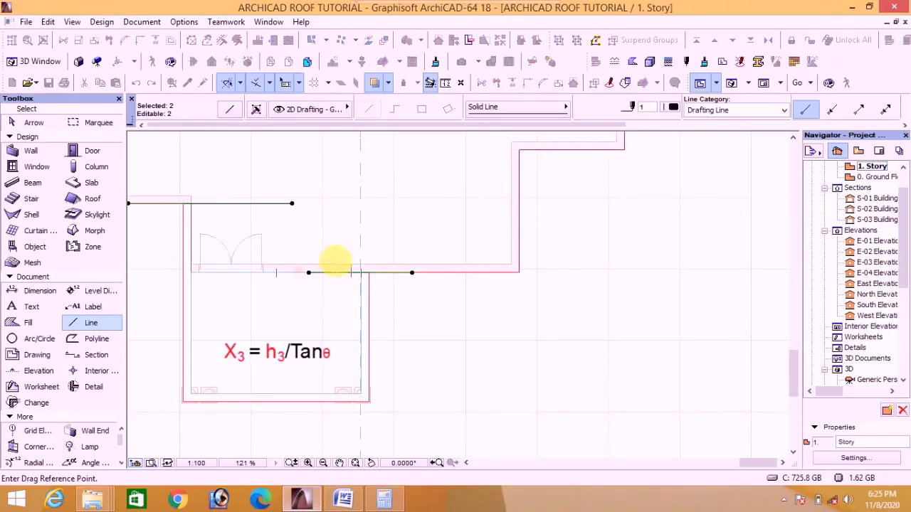
pyautogui.click(331, 258)
pyautogui.press('Tab')
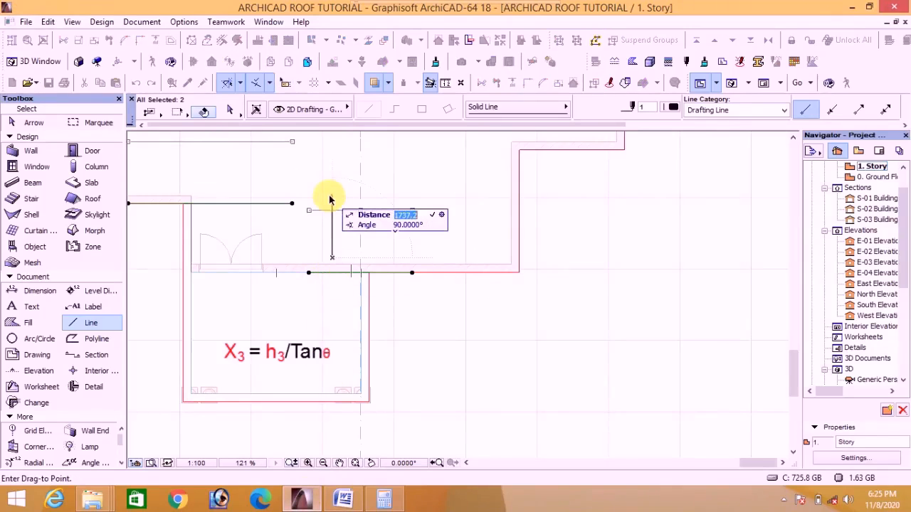
pyautogui.write('1110.6')
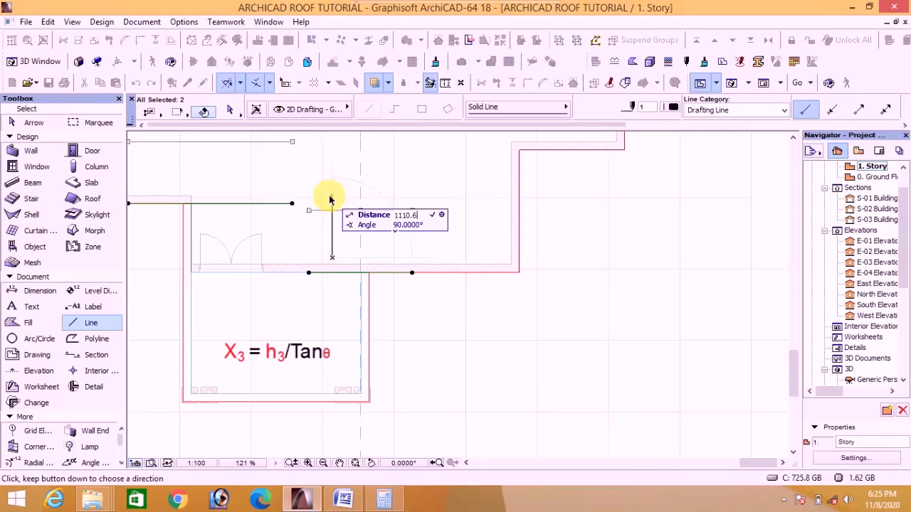
pyautogui.press('Return')
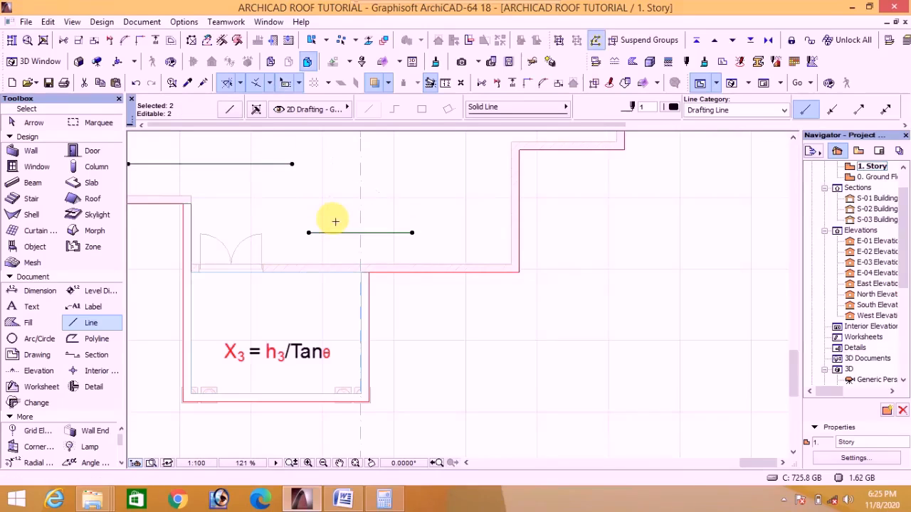
pyautogui.press('Escape')
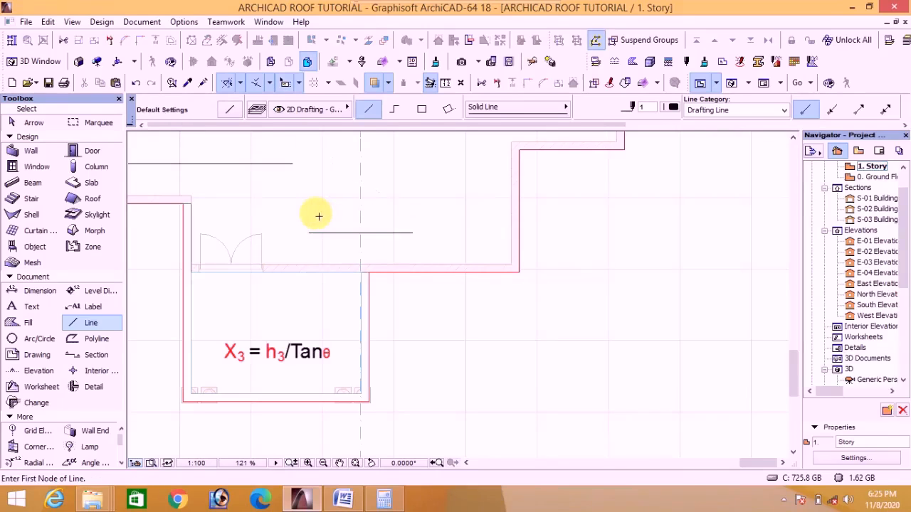
# Extend both vertical side walls of the X3 bay up to the moved horizontal lines
pyautogui.keyDown('shift'); pyautogui.click(190, 222); pyautogui.keyUp('shift')
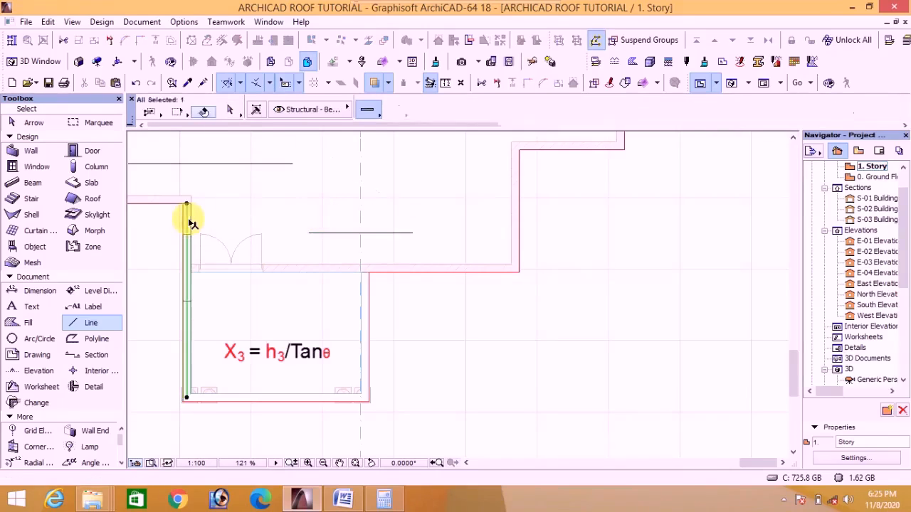
pyautogui.click(492, 85)
pyautogui.click(173, 166)
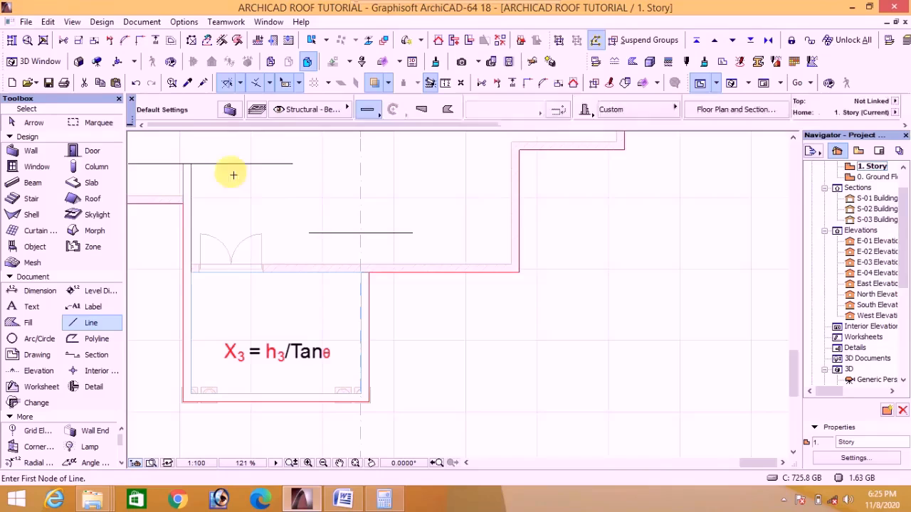
pyautogui.click(366, 313)
pyautogui.click(512, 82)
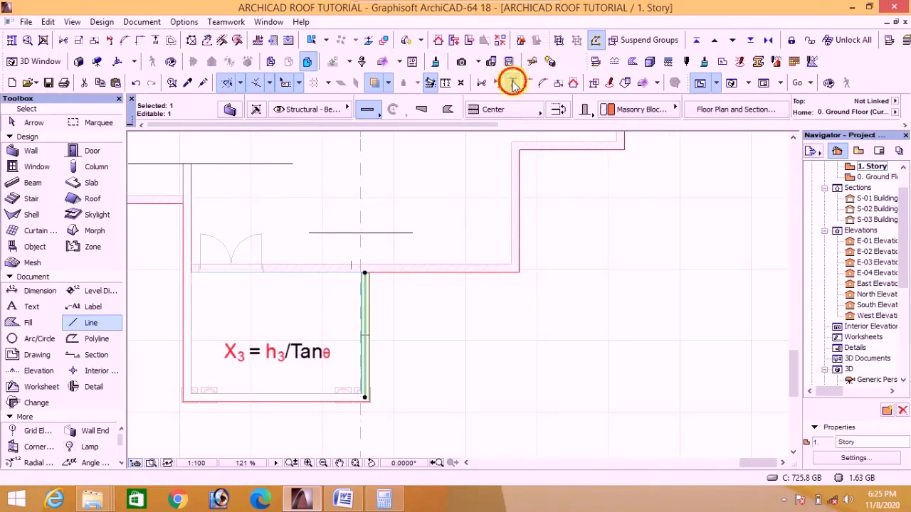
pyautogui.click(389, 234)
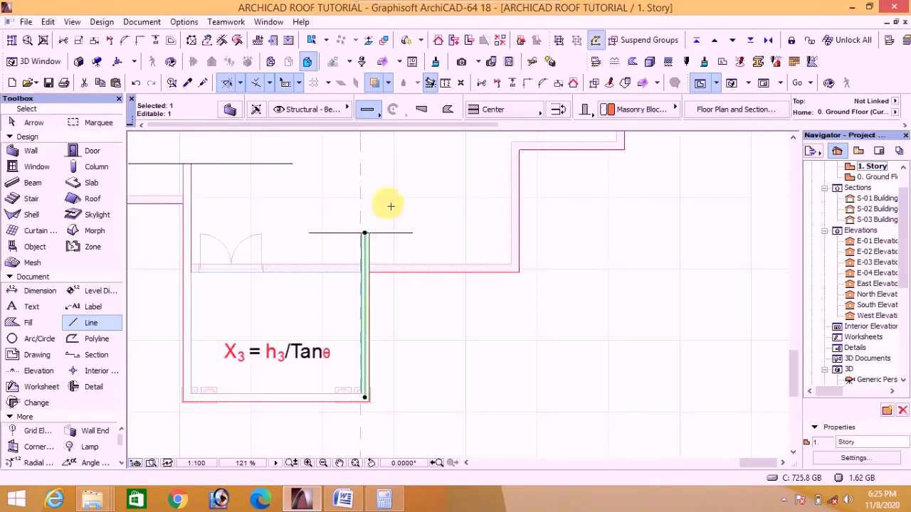
# Delete the two horizontal construction lines at the inner ends of the X3 bay walls
pyautogui.keyDown('shift'); pyautogui.click(386, 235); pyautogui.keyUp('shift')
pyautogui.keyDown('shift'); pyautogui.click(281, 165); pyautogui.keyUp('shift')
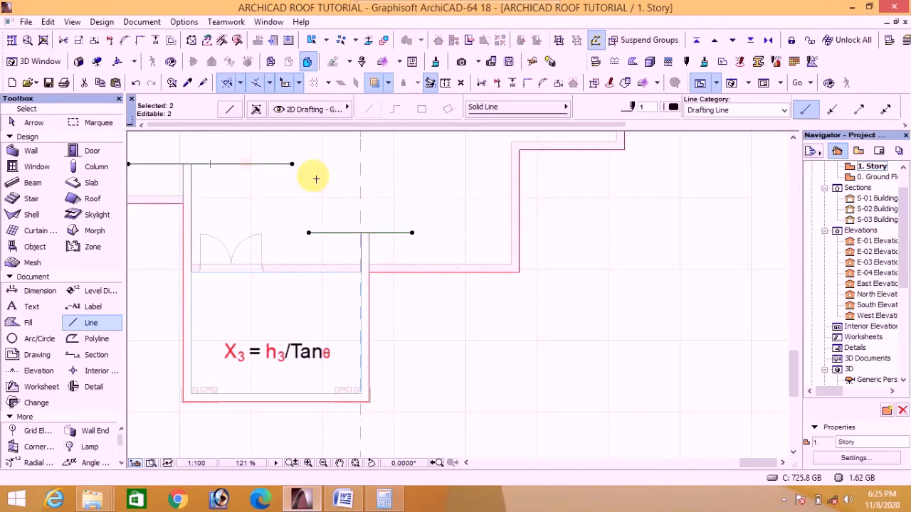
pyautogui.press('Delete')
pyautogui.scroll(-6, 376, 346)
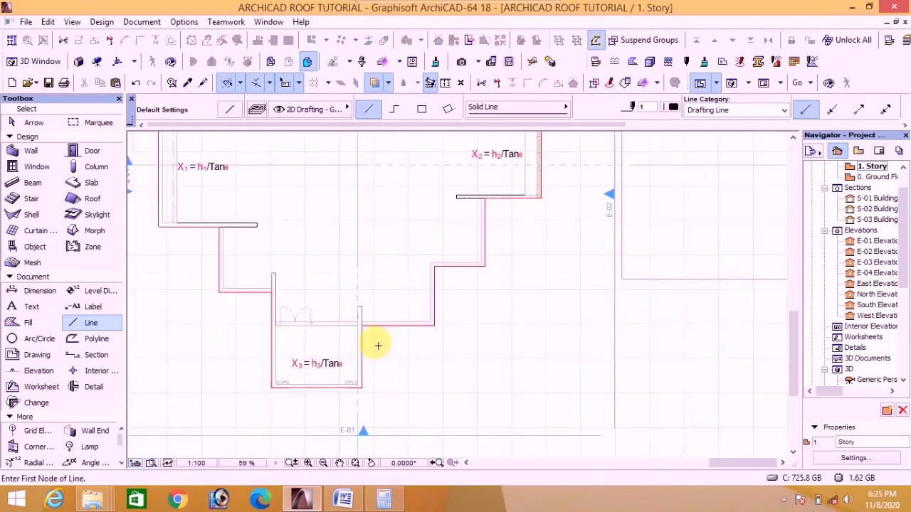
# Examine the extended X1, X2 and X3 bay walls from several angles in 3D and return to the 1. Story plan
pyautogui.click(733, 85)
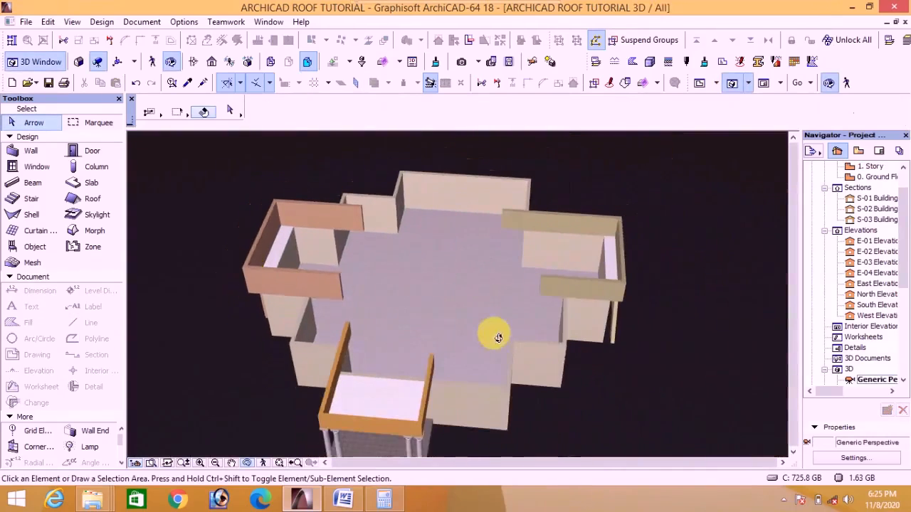
pyautogui.moveTo(521, 359); pyautogui.dragTo(254, 264)
pyautogui.scroll(2, 363, 278)
pyautogui.scroll(1, 443, 351)
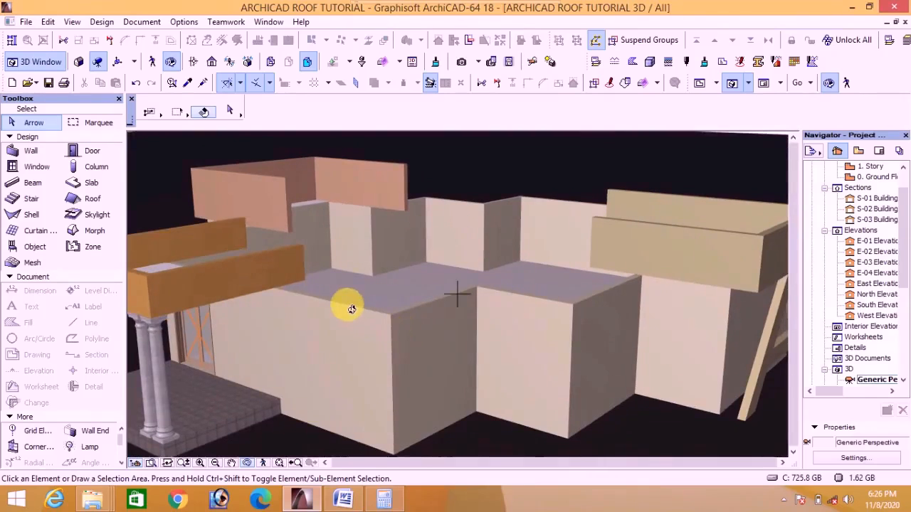
pyautogui.moveTo(354, 309); pyautogui.dragTo(317, 250)
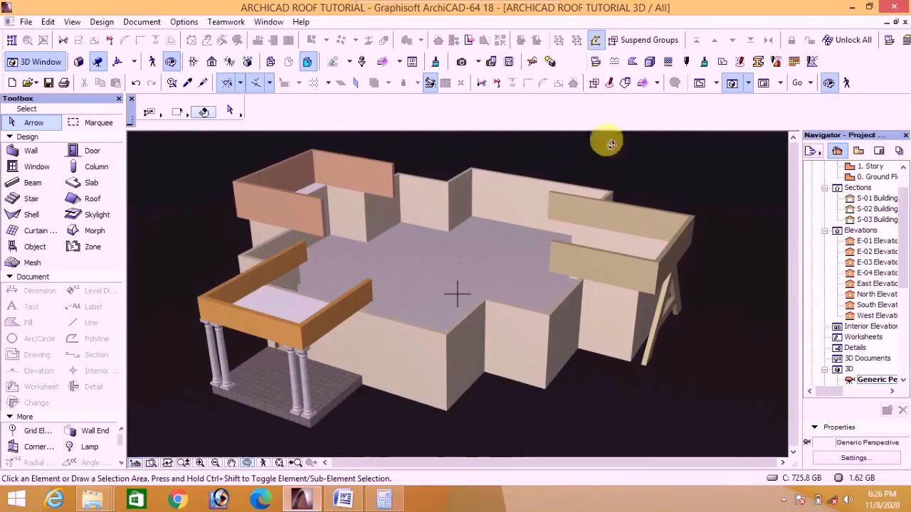
pyautogui.click(700, 84)
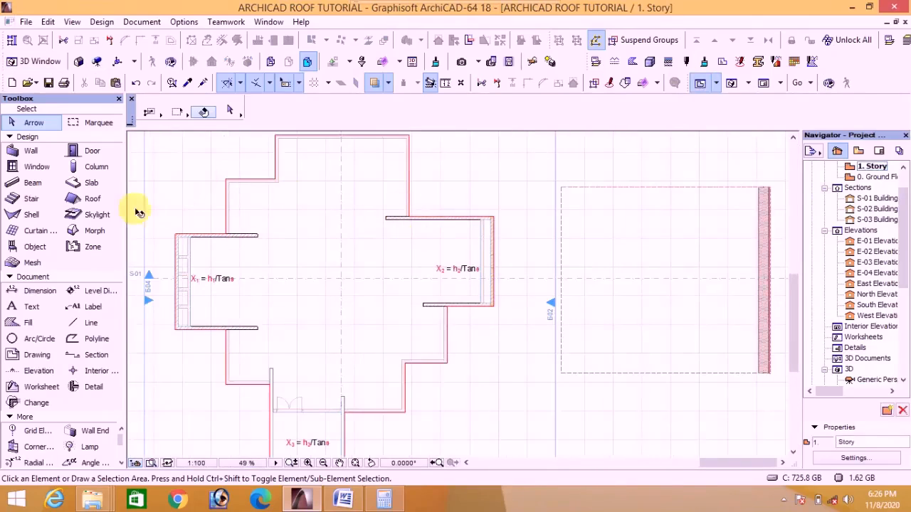
# Set the default wall structure to the complex profile PARAPET 1 and bring up its height and base offset settings
pyautogui.click(29, 155)
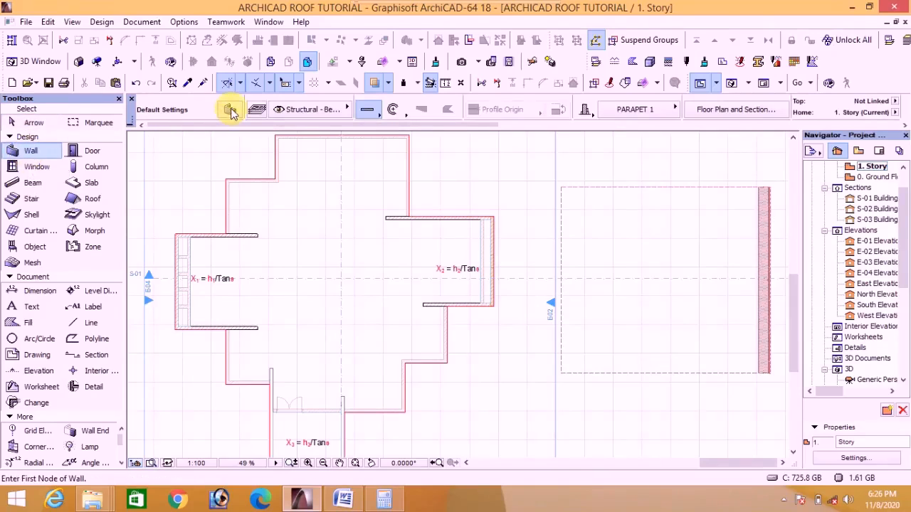
pyautogui.click(231, 111)
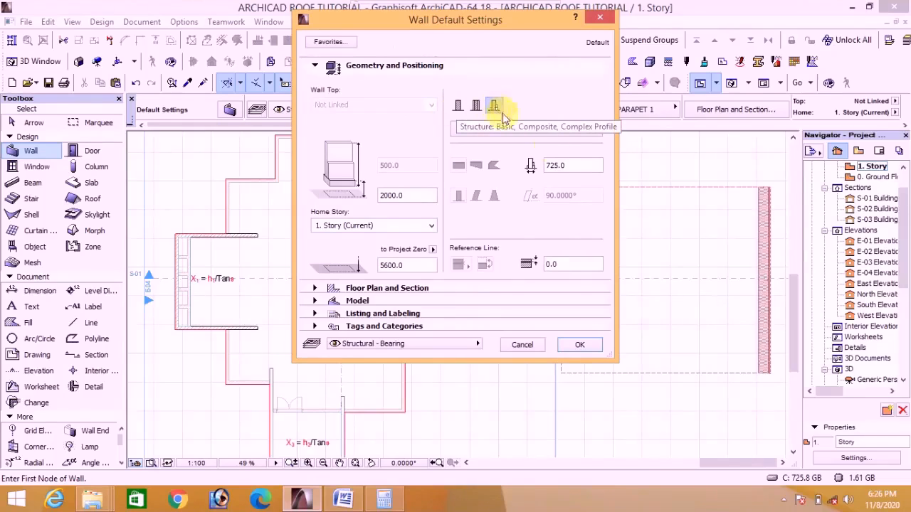
pyautogui.click(518, 130)
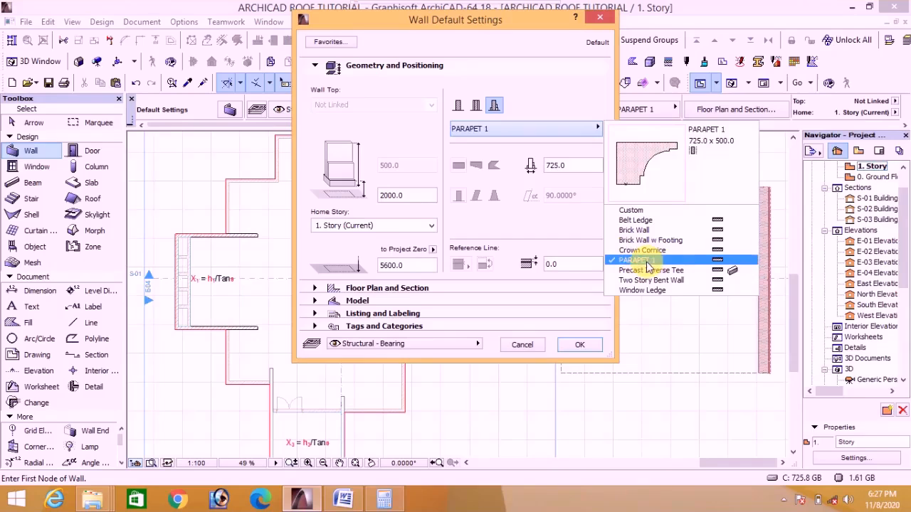
pyautogui.click(647, 261)
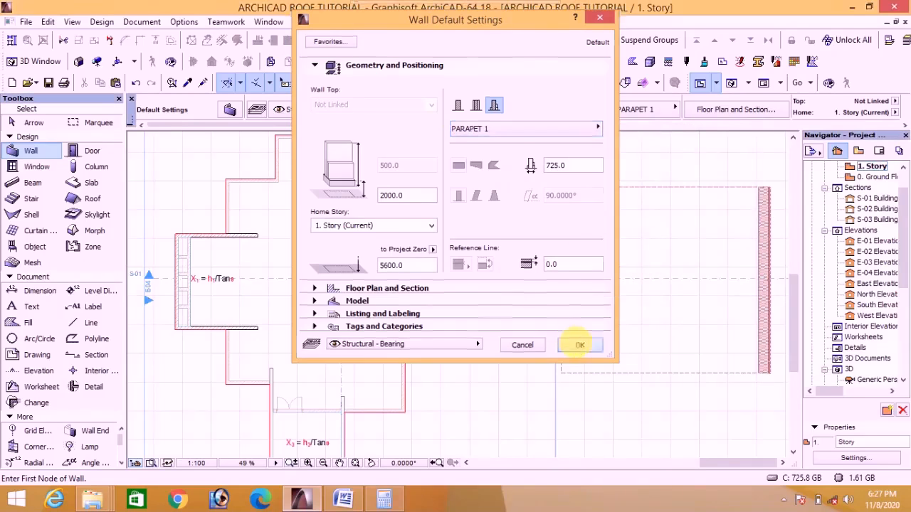
pyautogui.click(578, 346)
pyautogui.scroll(-2, 417, 268)
pyautogui.scroll(3, 364, 335)
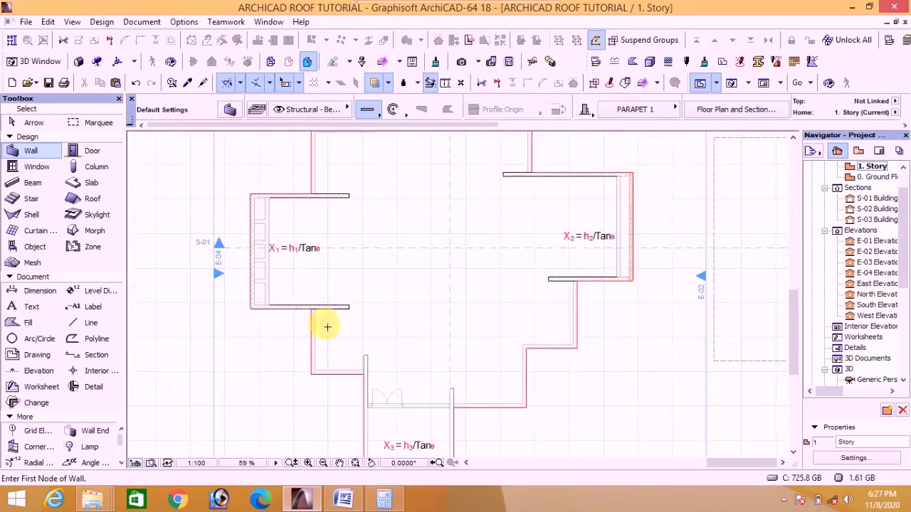
pyautogui.scroll(-3, 311, 305)
pyautogui.scroll(4, 364, 364)
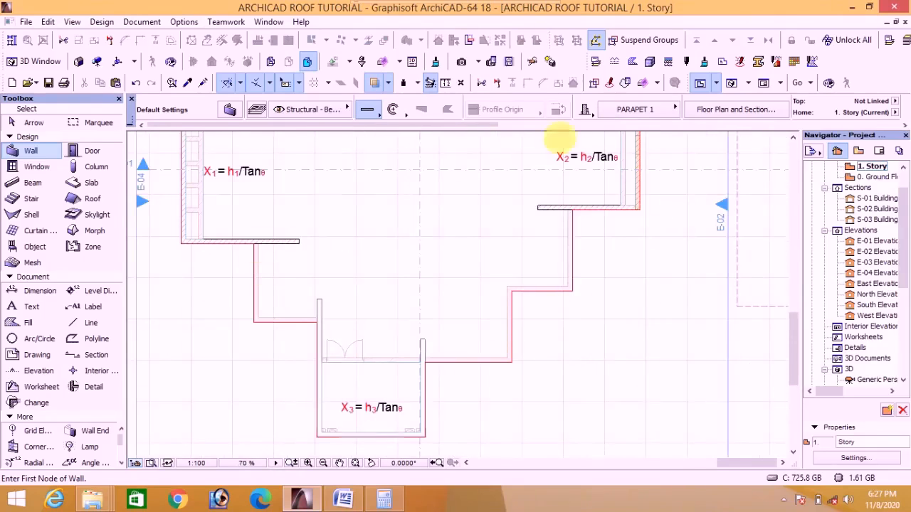
pyautogui.click(676, 106)
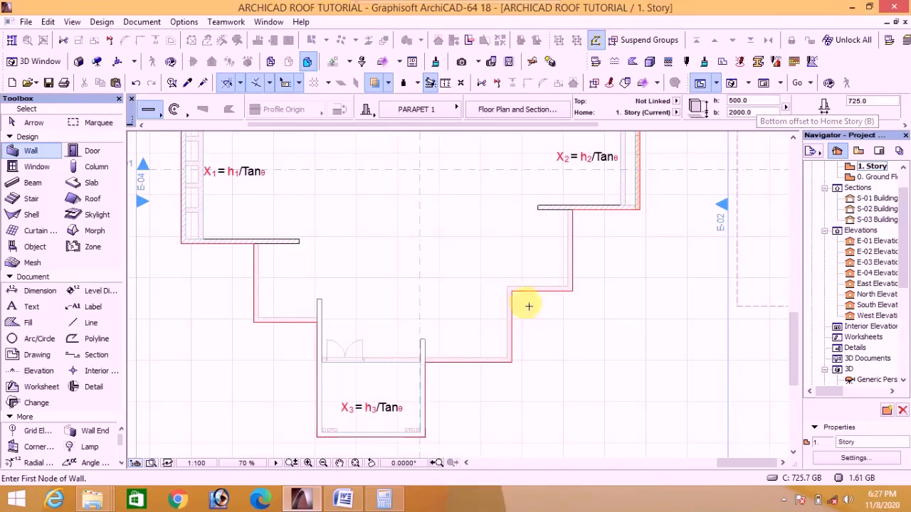
# Examine the lower wall tops against the 1 Story level in the S-01 building section and return to the floor plan
pyautogui.scroll(-2, 466, 353)
pyautogui.scroll(-1, 466, 353)
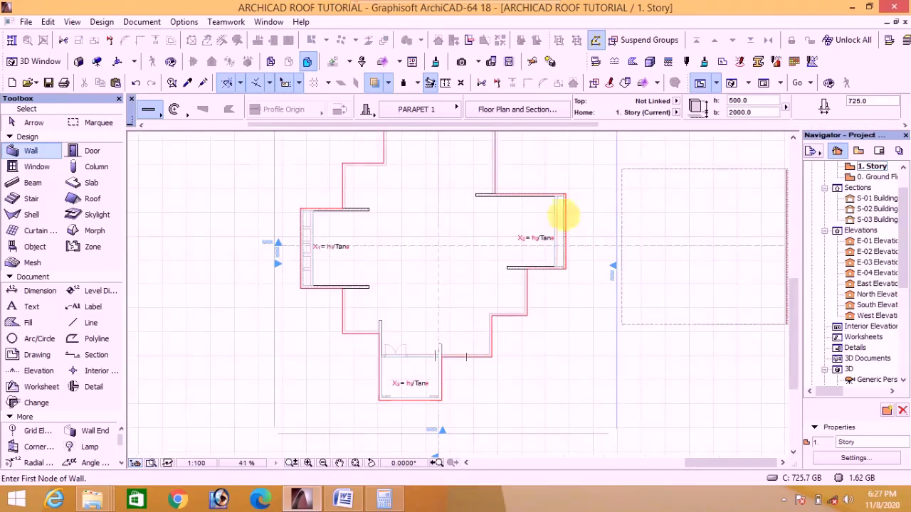
pyautogui.doubleClick(878, 200)
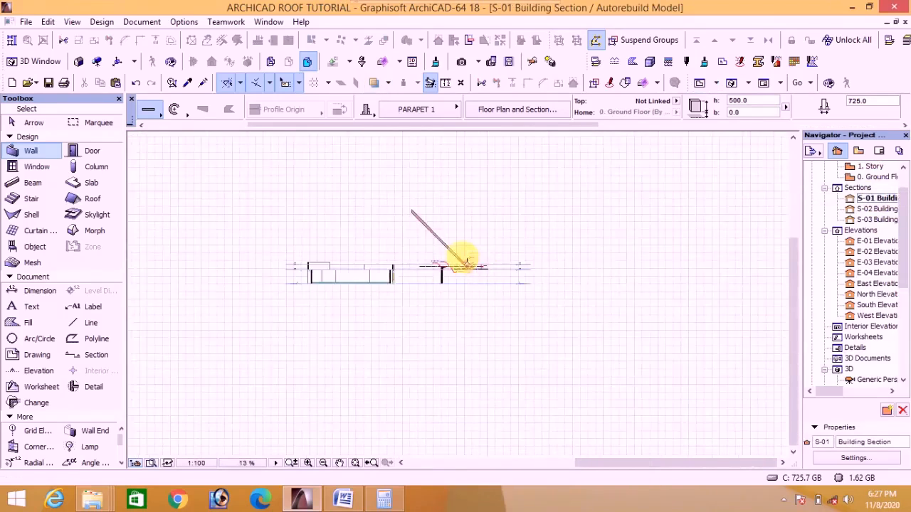
pyautogui.scroll(7, 349, 256)
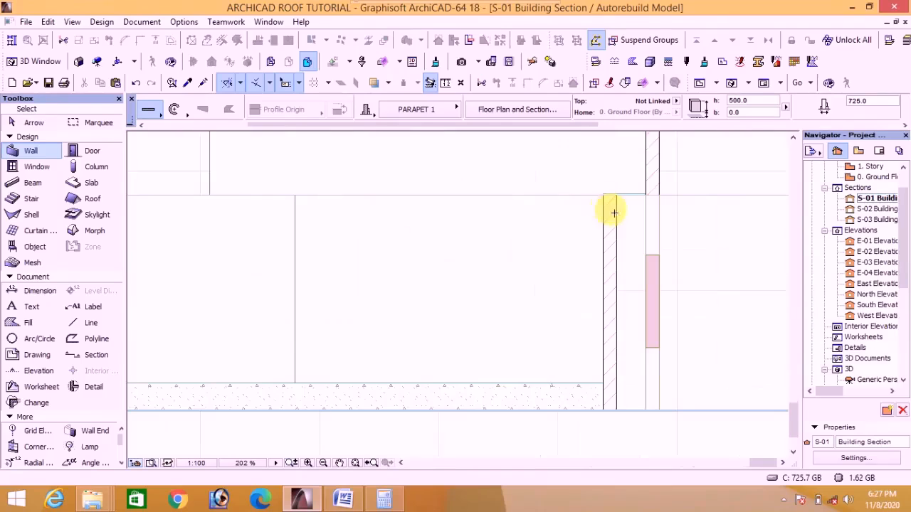
pyautogui.scroll(-3, 604, 262)
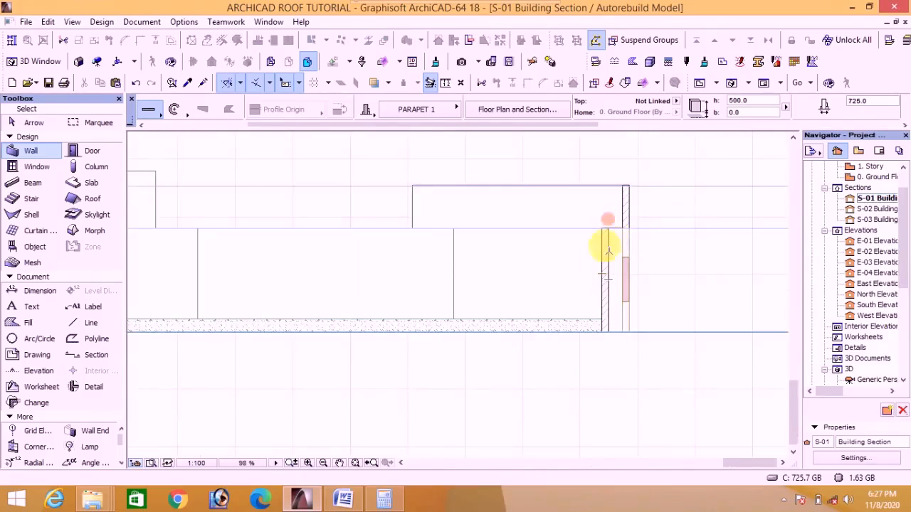
pyautogui.scroll(-1, 606, 241)
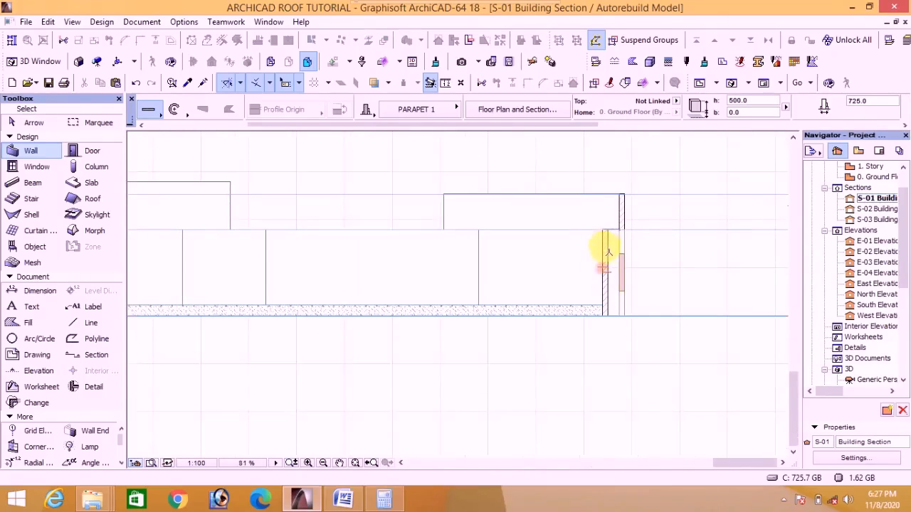
pyautogui.scroll(5, 603, 255)
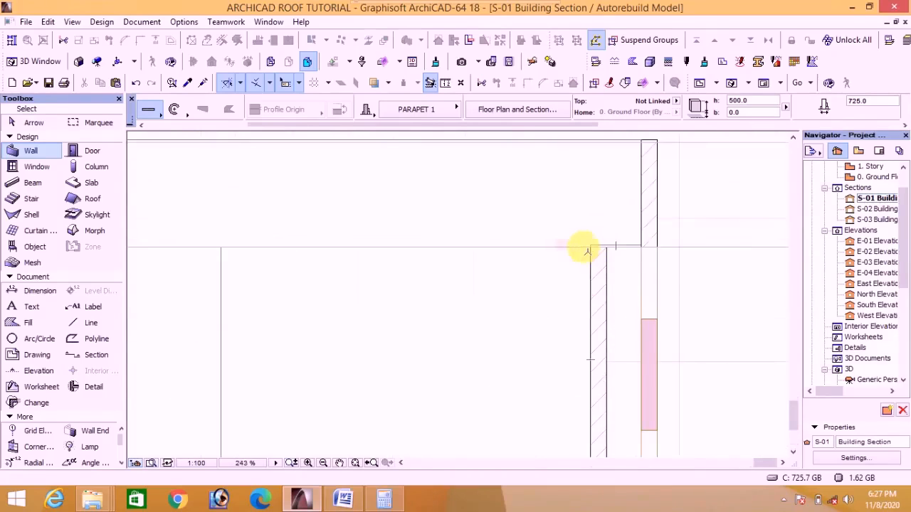
pyautogui.scroll(4, 716, 251)
pyautogui.scroll(-9, 452, 264)
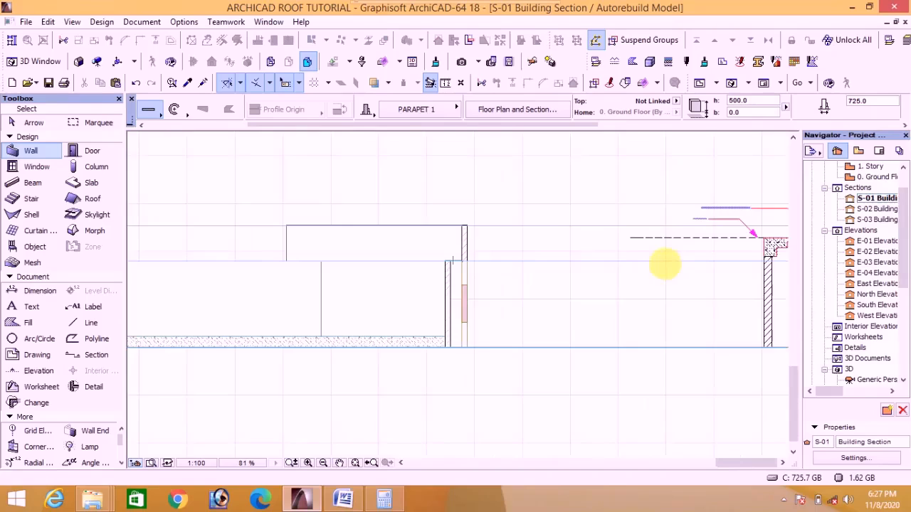
pyautogui.scroll(2, 543, 260)
pyautogui.scroll(-4, 491, 265)
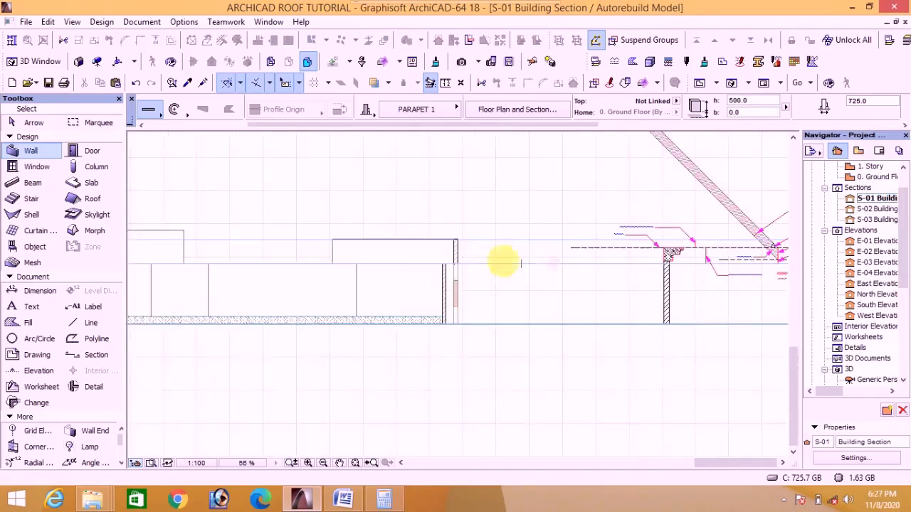
pyautogui.scroll(-2, 550, 285)
pyautogui.scroll(7, 352, 278)
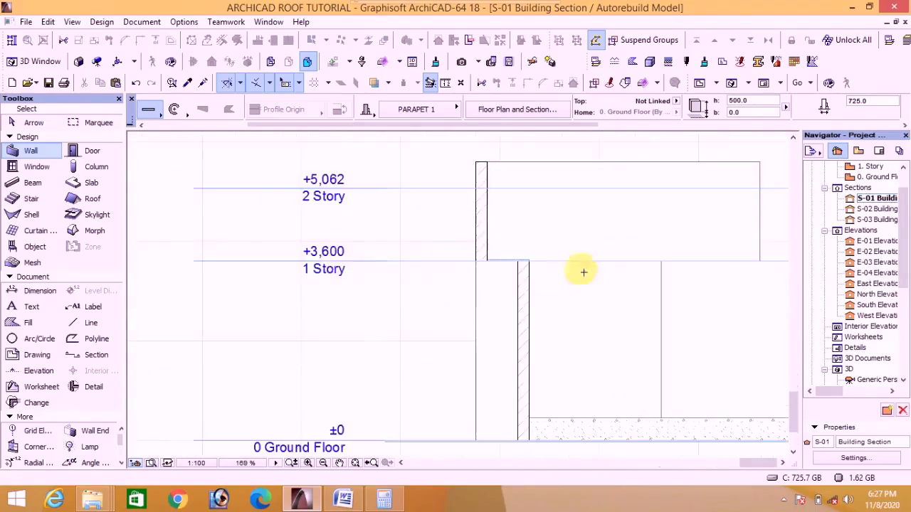
pyautogui.scroll(6, 547, 267)
pyautogui.scroll(-2, 558, 263)
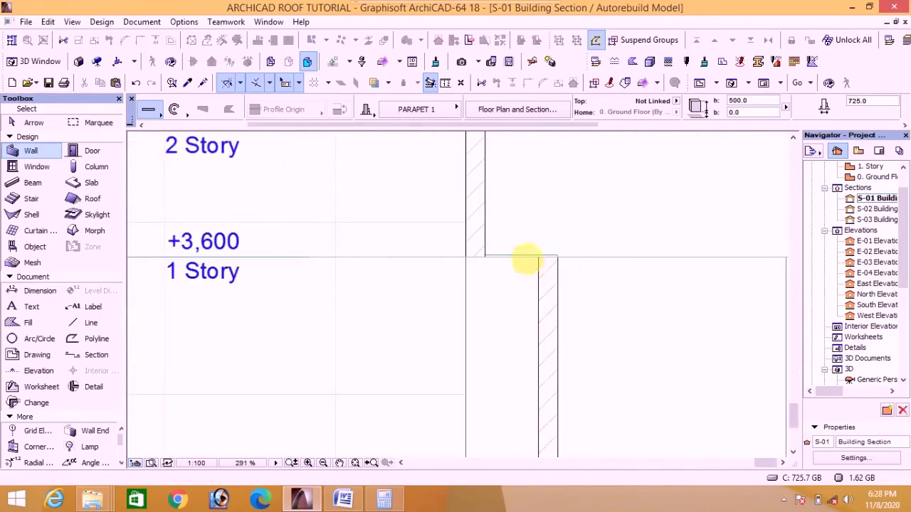
pyautogui.click(700, 82)
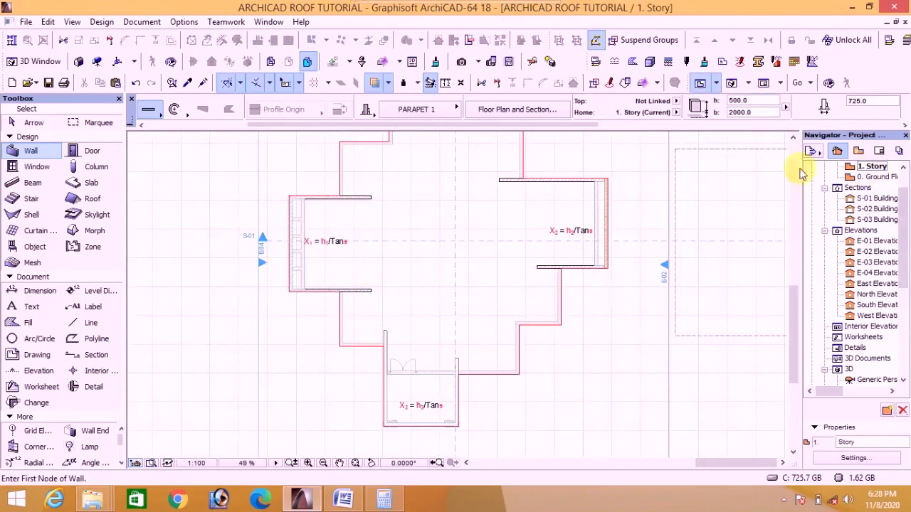
# Set the wall's bottom offset to 0.0 and draw a chained PARAPET 1 wall along the L-shaped walls between the X1 and X3 bays
pyautogui.scroll(3, 348, 333)
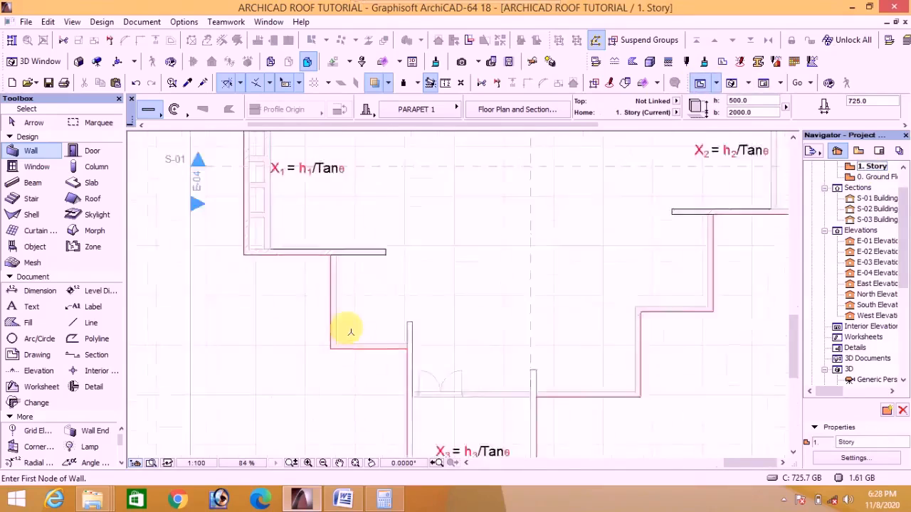
pyautogui.scroll(1, 351, 331)
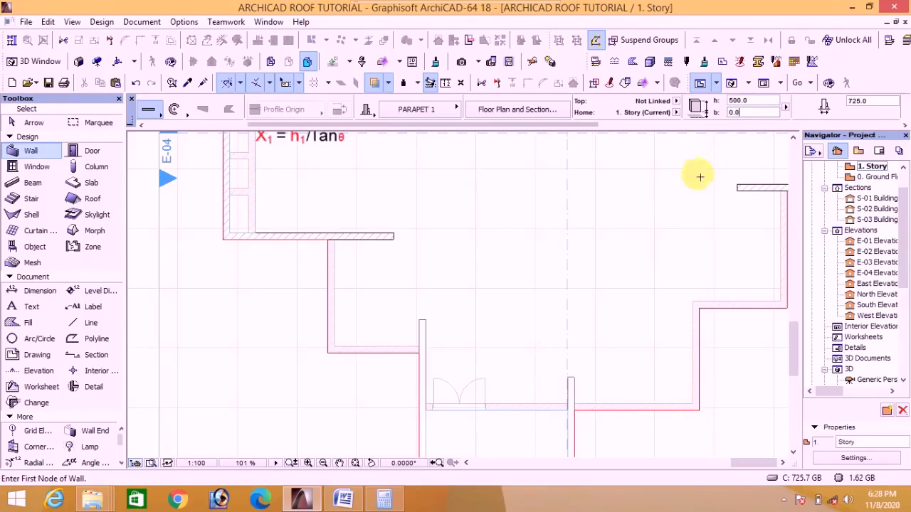
pyautogui.scroll(2, 334, 264)
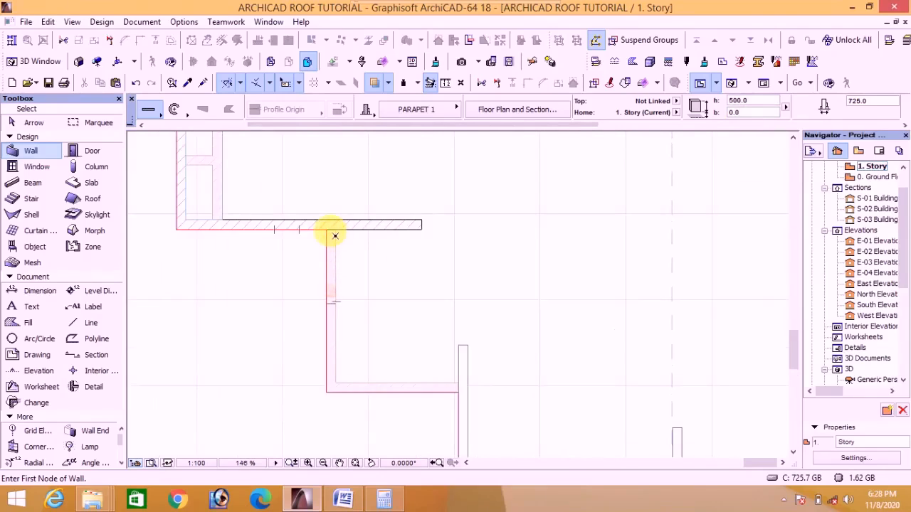
pyautogui.click(332, 230)
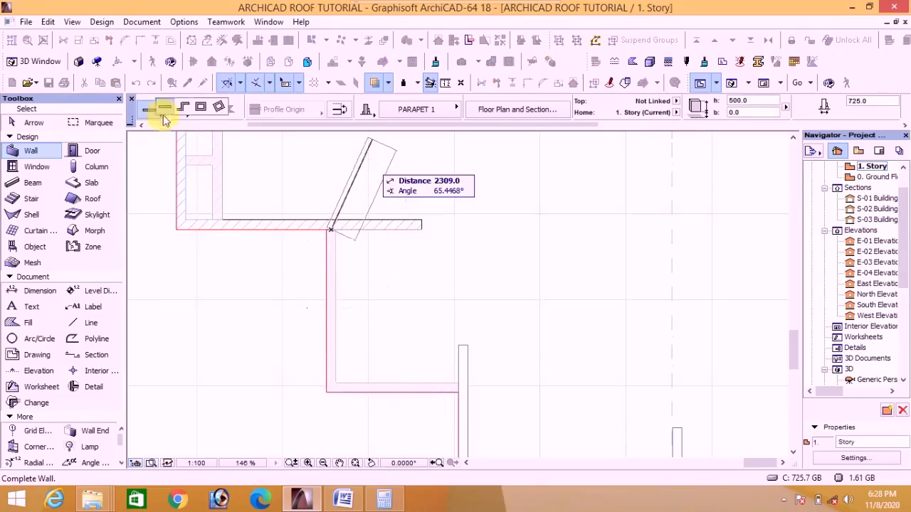
pyautogui.click(328, 390)
pyautogui.doubleClick(463, 393)
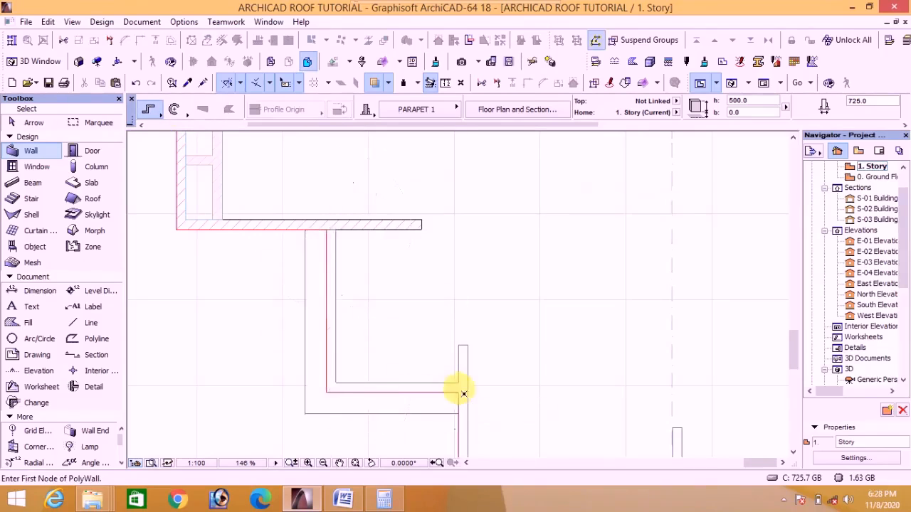
# Draw a chained PARAPET 1 wall along the stepped walls from the X3 bay to the lower side wall of the X2 bay
pyautogui.scroll(3, 390, 413)
pyautogui.click(332, 366)
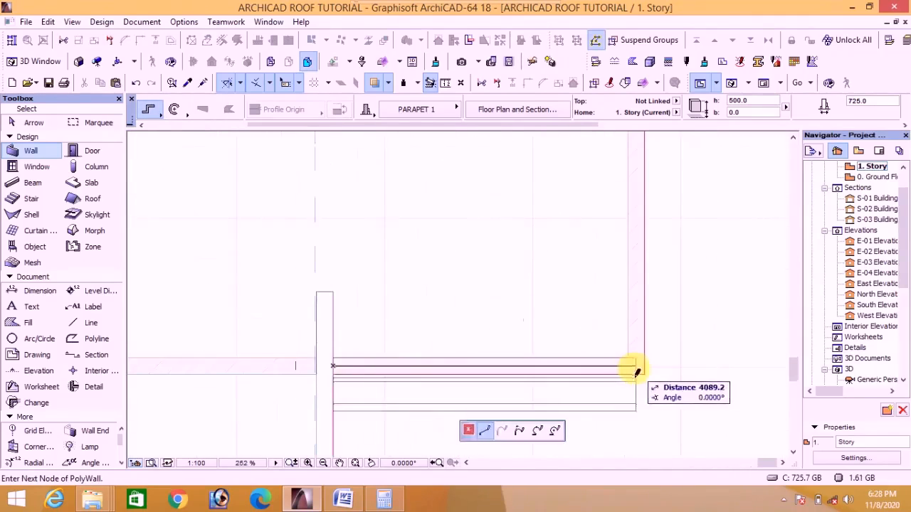
pyautogui.click(635, 370)
pyautogui.scroll(-5, 616, 396)
pyautogui.scroll(4, 620, 296)
pyautogui.click(634, 281)
pyautogui.scroll(-4, 548, 351)
pyautogui.scroll(3, 676, 345)
pyautogui.click(670, 299)
pyautogui.scroll(5, 661, 206)
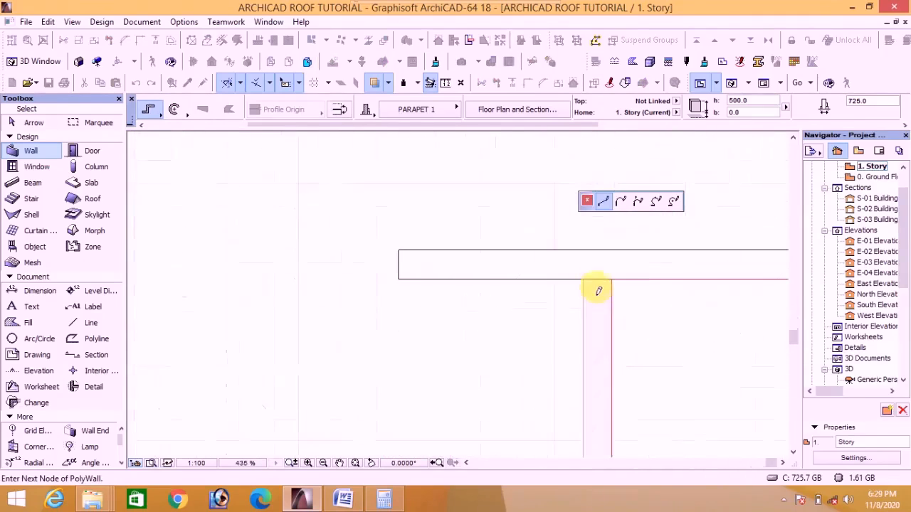
pyautogui.doubleClick(596, 279)
# Draw a chained PARAPET 1 wall around the stepped outer walls from the upper side of the X2 bay to the X1 bay
pyautogui.scroll(-8, 575, 370)
pyautogui.scroll(7, 538, 297)
pyautogui.click(530, 354)
pyautogui.scroll(-5, 522, 340)
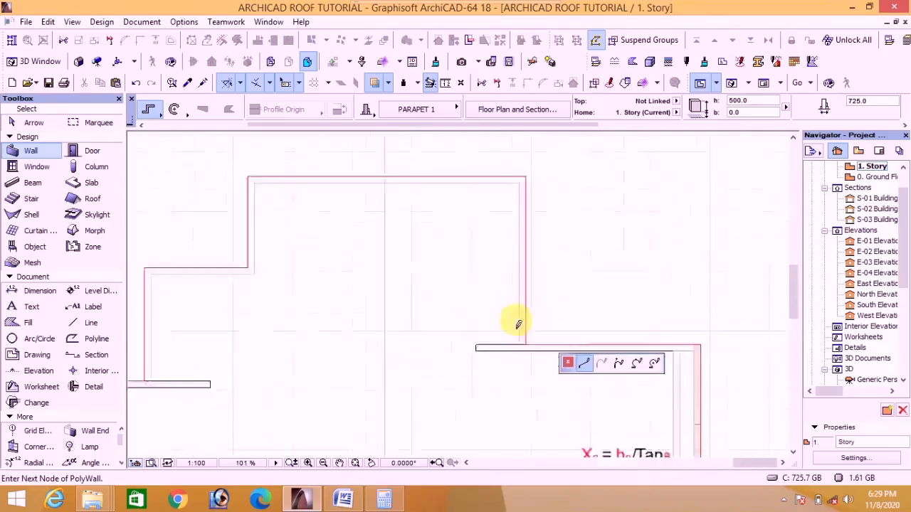
pyautogui.scroll(8, 523, 169)
pyautogui.click(522, 246)
pyautogui.scroll(-8, 525, 246)
pyautogui.scroll(8, 404, 216)
pyautogui.click(391, 188)
pyautogui.scroll(-8, 399, 199)
pyautogui.scroll(8, 399, 288)
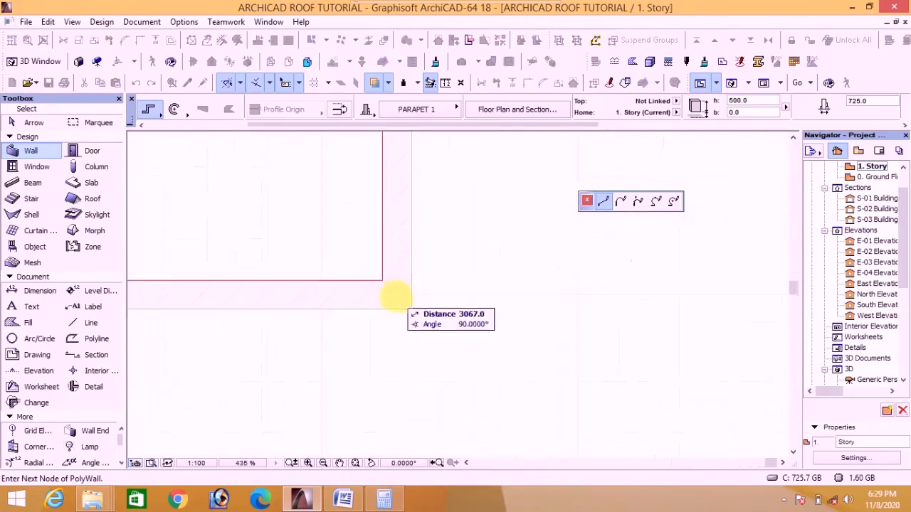
pyautogui.click(396, 296)
pyautogui.scroll(-7, 382, 297)
pyautogui.scroll(5, 274, 299)
pyautogui.click(245, 296)
pyautogui.scroll(-6, 256, 312)
pyautogui.scroll(10, 265, 404)
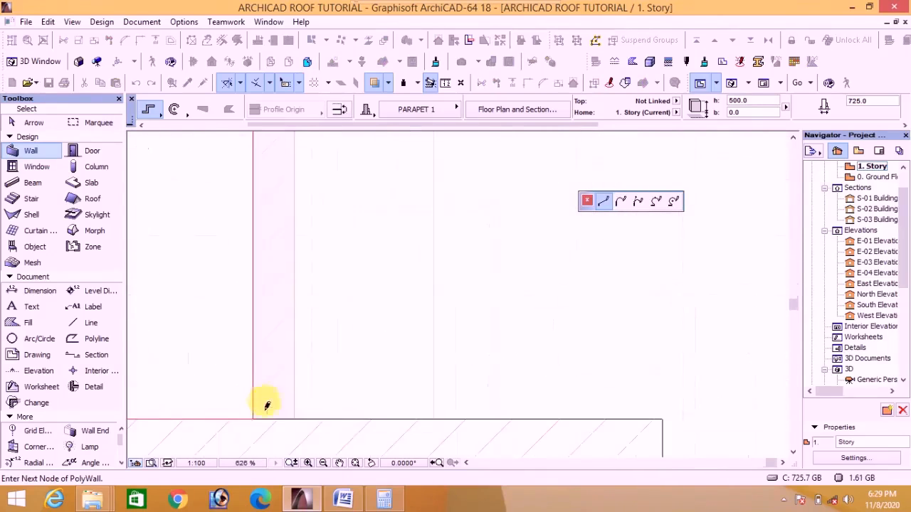
pyautogui.doubleClick(270, 417)
# Open the 3D view and examine the new parapets on the stepped lower walls from several sides
pyautogui.scroll(-8, 285, 384)
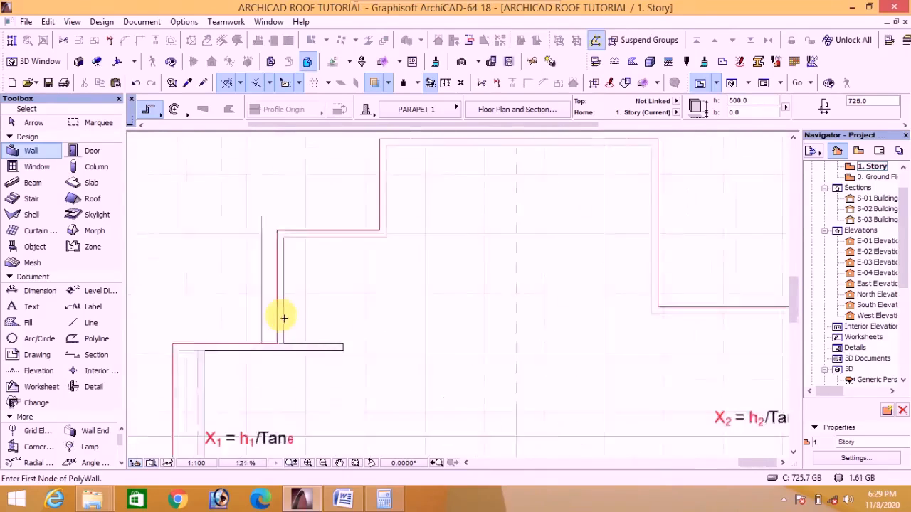
pyautogui.scroll(-7, 284, 318)
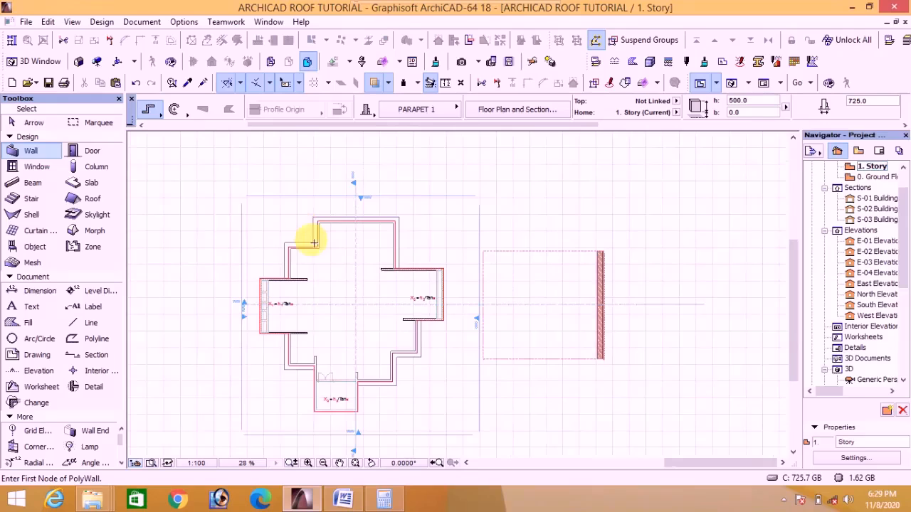
pyautogui.click(733, 84)
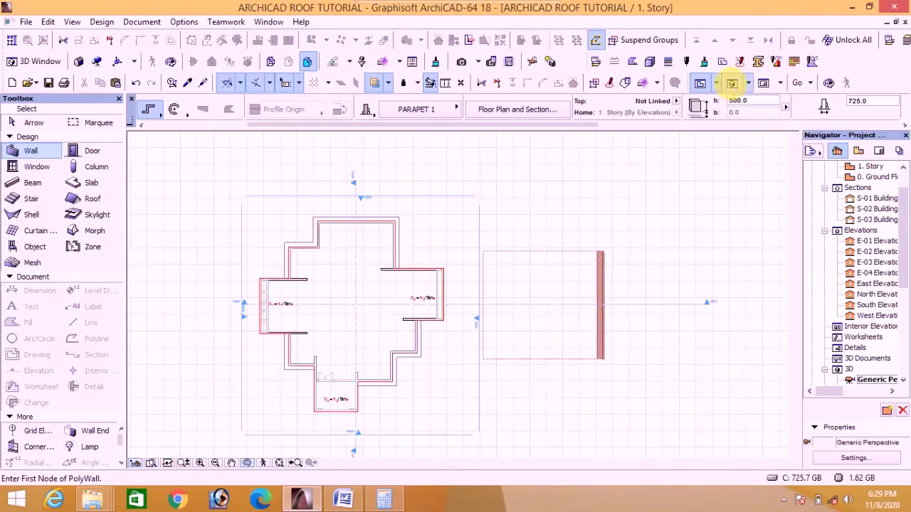
pyautogui.scroll(10, 519, 367)
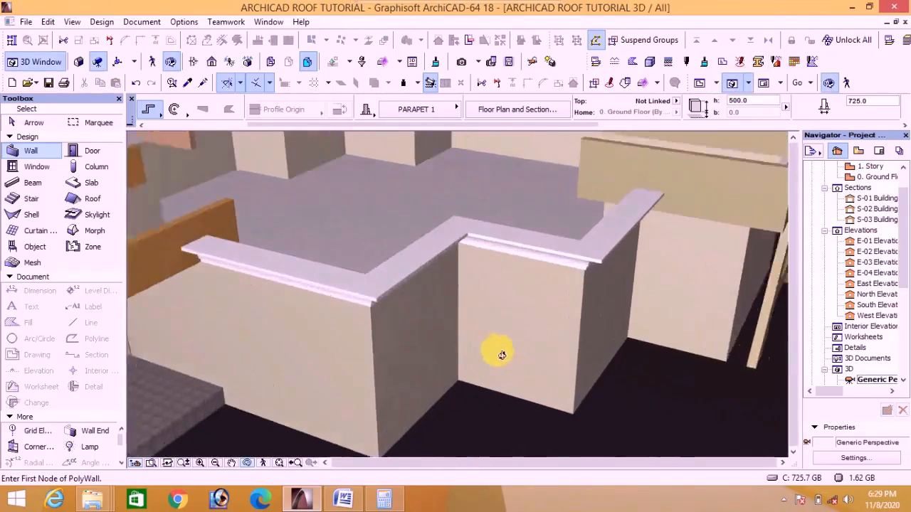
pyautogui.keyDown('shift'); pyautogui.moveTo(466, 294); pyautogui.dragTo(595, 288, button='middle'); pyautogui.keyUp('shift')
pyautogui.scroll(-6, 583, 238)
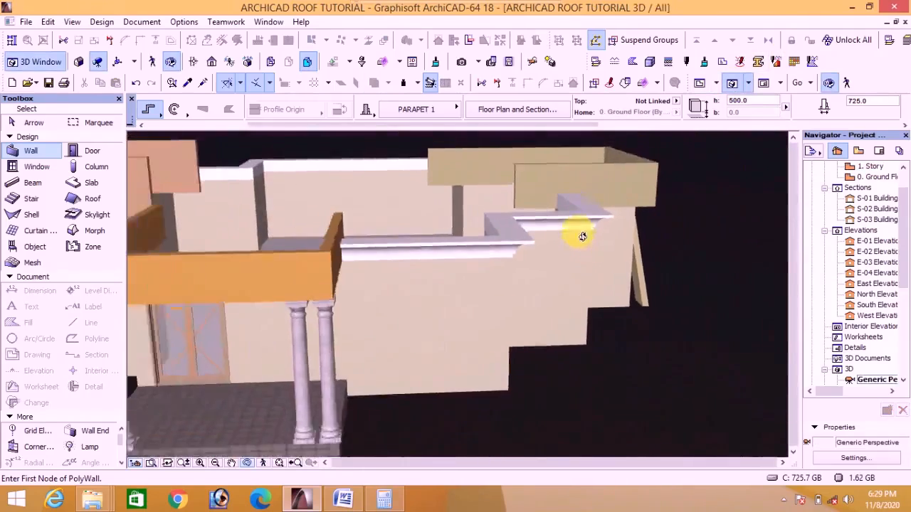
pyautogui.scroll(3, 268, 214)
pyautogui.scroll(-4, 388, 243)
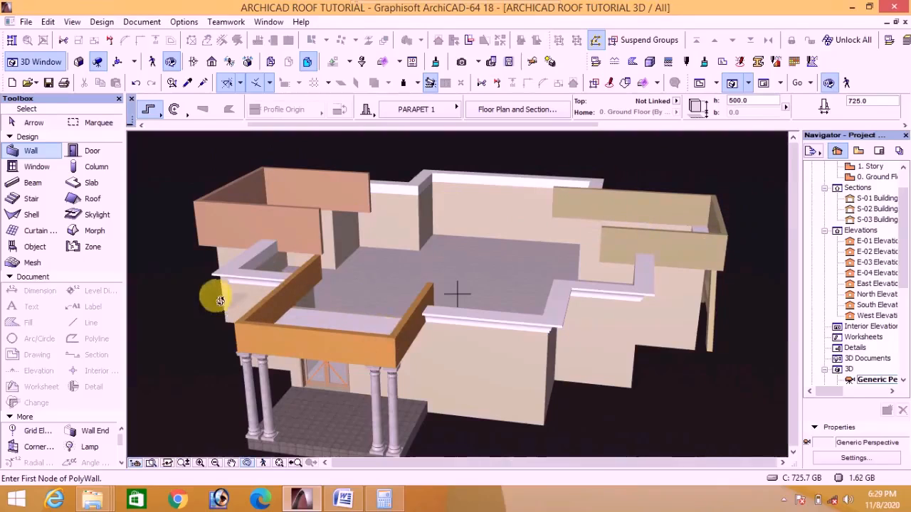
# Examine the raised X1, X2 and X3 bay walls against the parapets of the adjoining lower walls in 3D
pyautogui.scroll(5, 235, 291)
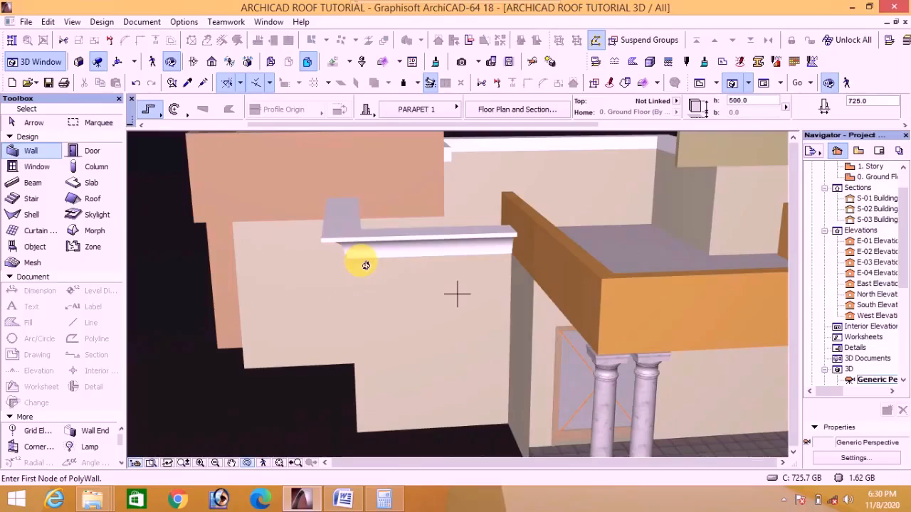
pyautogui.scroll(-1, 369, 320)
pyautogui.scroll(1, 364, 278)
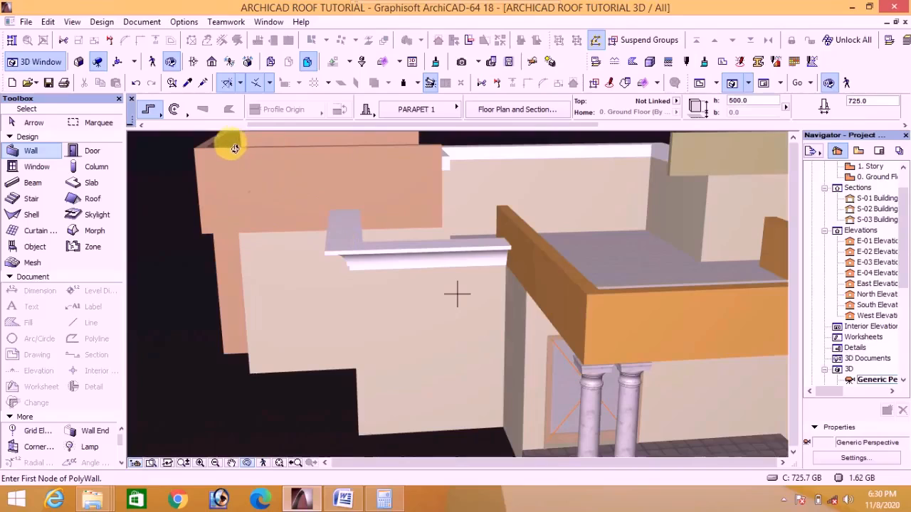
pyautogui.moveTo(205, 146); pyautogui.dragTo(655, 220)
pyautogui.scroll(2, 655, 219)
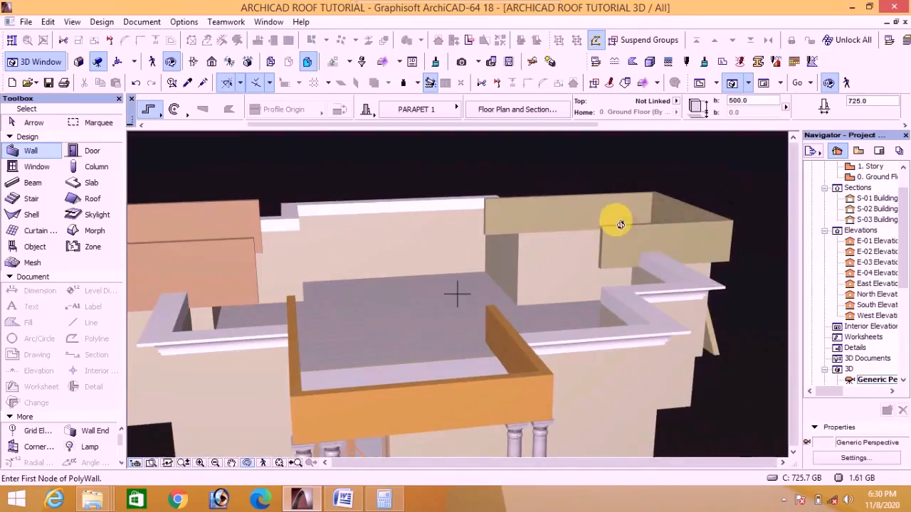
pyautogui.moveTo(525, 372); pyautogui.dragTo(441, 373)
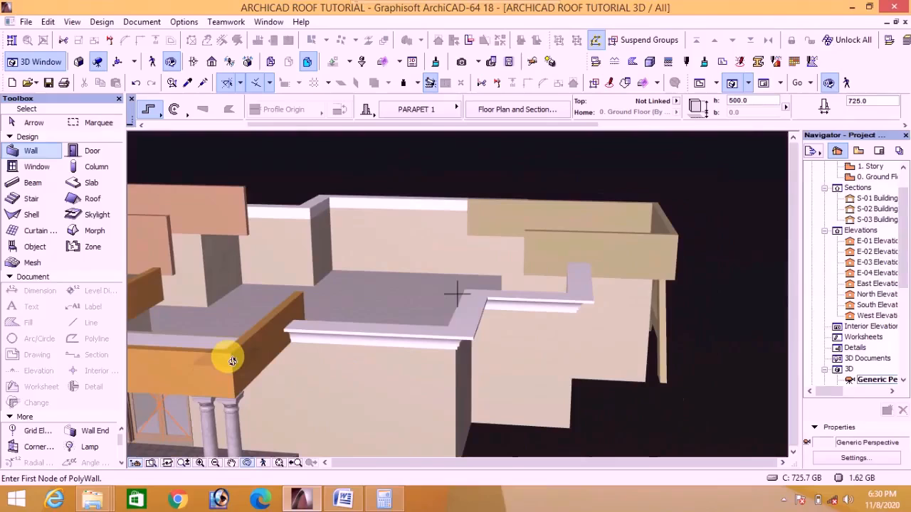
pyautogui.scroll(-3, 370, 327)
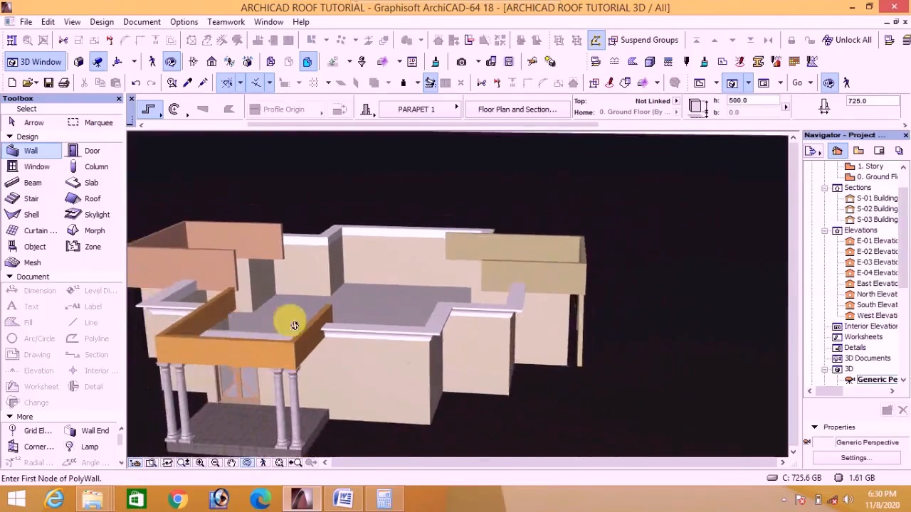
pyautogui.scroll(3, 295, 322)
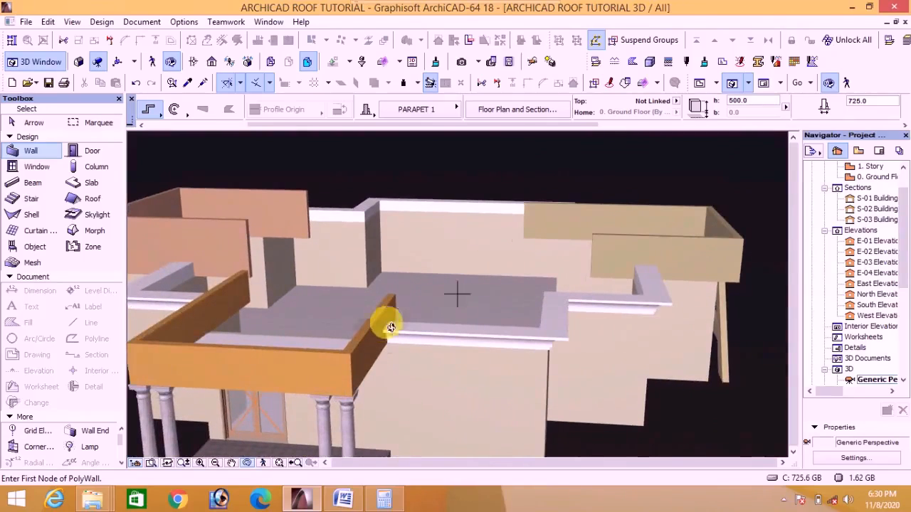
pyautogui.scroll(-3, 295, 291)
pyautogui.scroll(4, 301, 290)
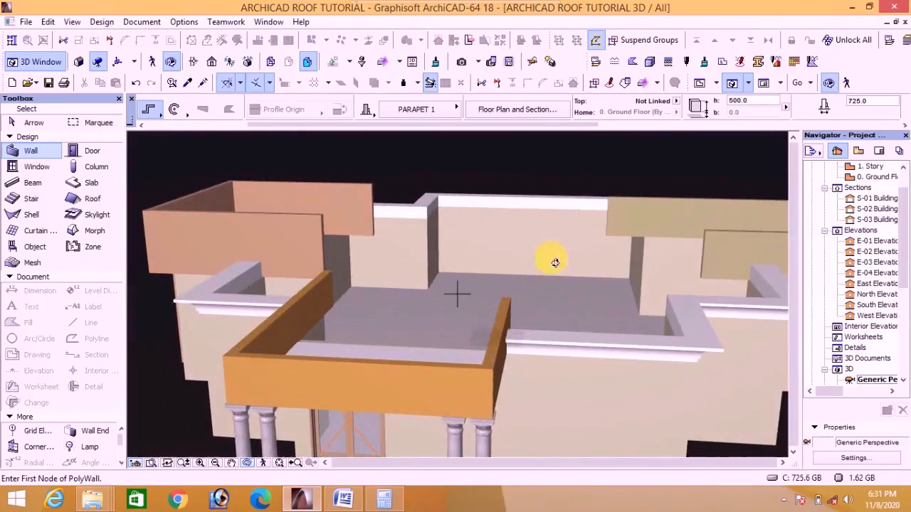
# On the 1. Story plan, set the wall's bottom offset to 2000.0 and draw a chained PARAPET 1 wall around the X1 bay, then check it in 3D
pyautogui.click(700, 84)
pyautogui.scroll(4, 284, 309)
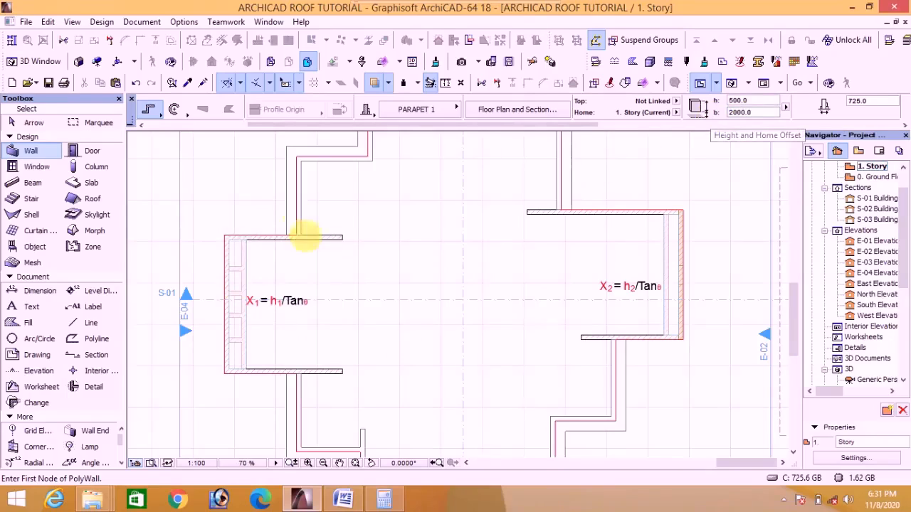
pyautogui.scroll(4, 306, 241)
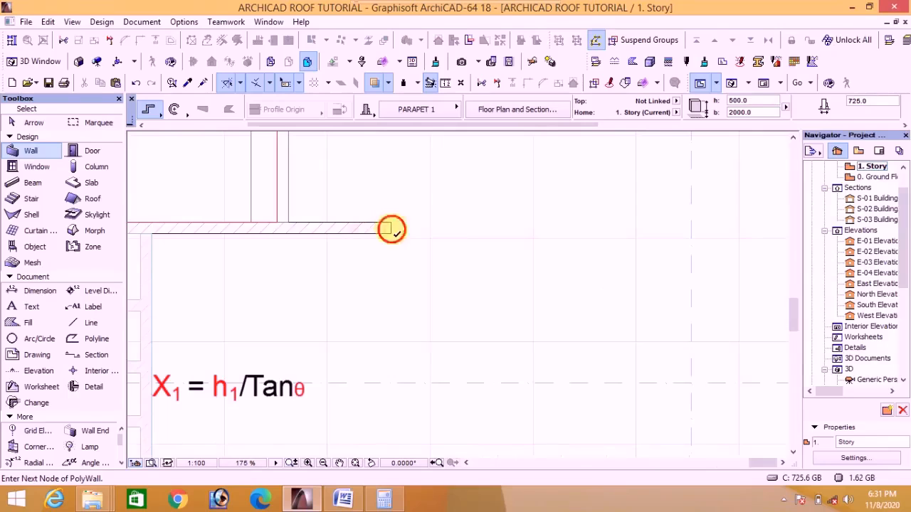
pyautogui.scroll(-5, 363, 229)
pyautogui.scroll(4, 286, 230)
pyautogui.click(229, 228)
pyautogui.scroll(-5, 227, 229)
pyautogui.scroll(8, 231, 334)
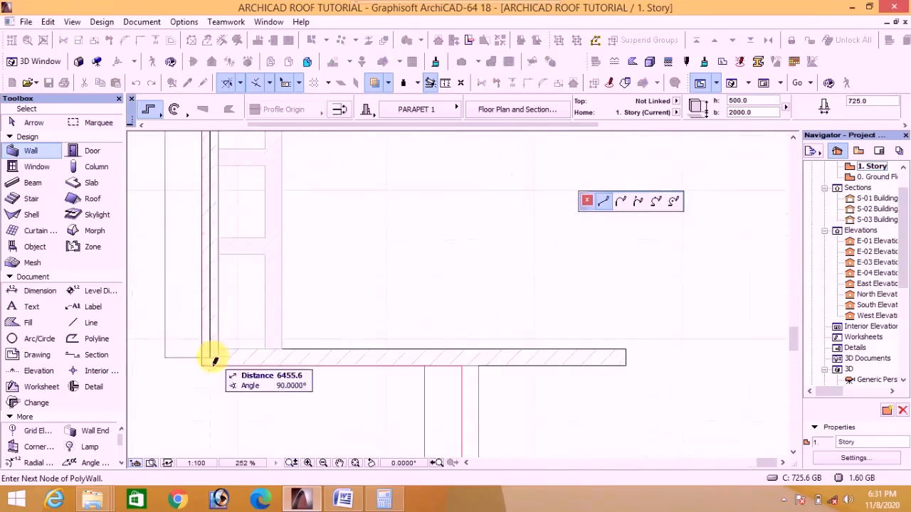
pyautogui.click(214, 360)
pyautogui.click(624, 358)
pyautogui.click(624, 358)
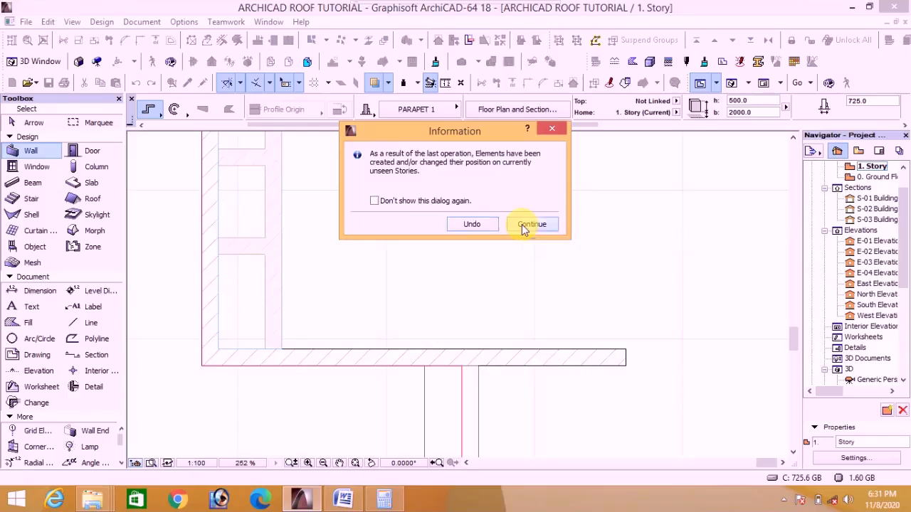
pyautogui.click(524, 228)
pyautogui.scroll(-3, 298, 328)
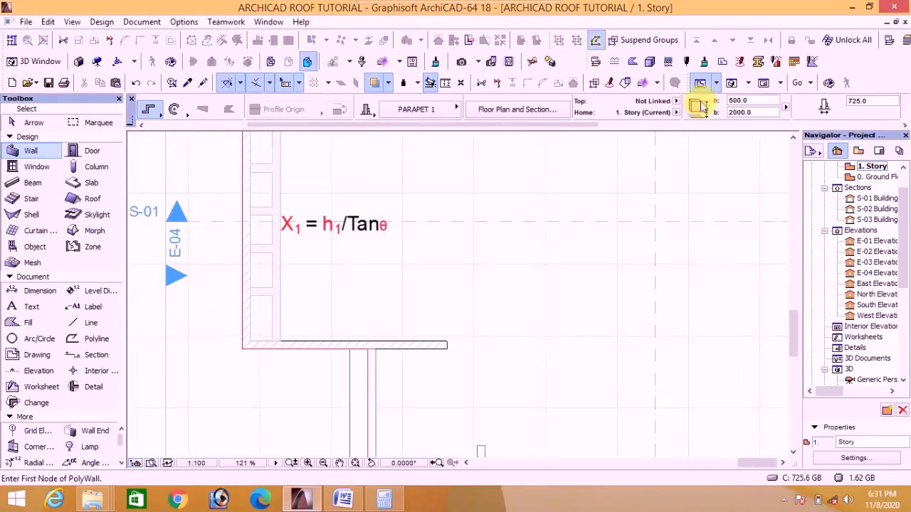
pyautogui.click(732, 84)
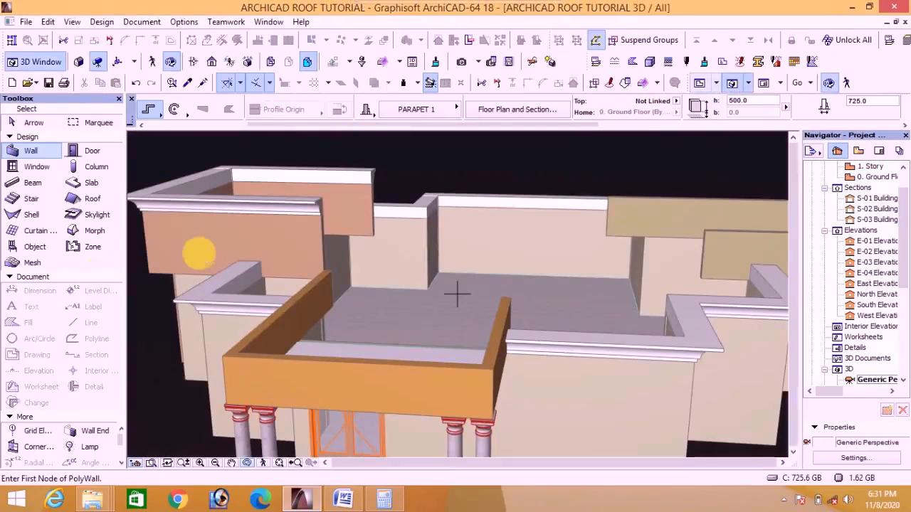
# Return to the floor plan, set the bottom offset to 1500.0 and draw a chained PARAPET 1 wall around the three X2 bay walls
pyautogui.click(701, 84)
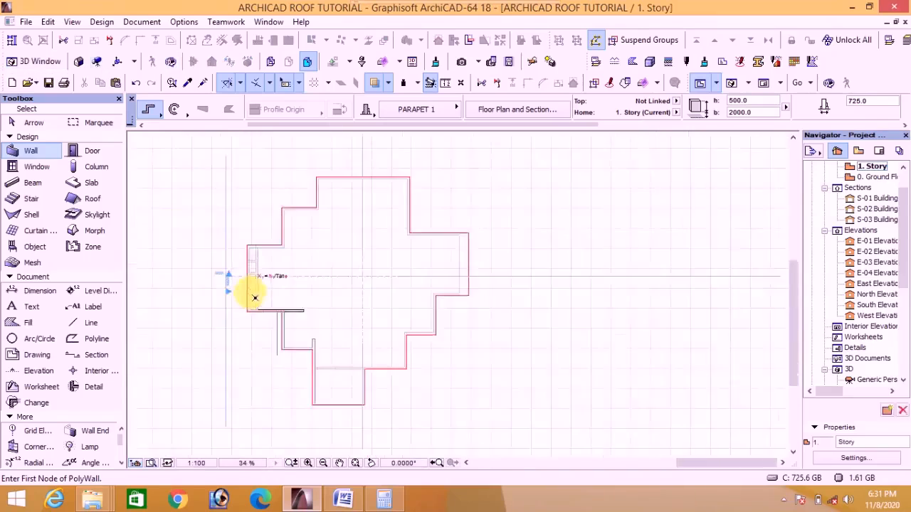
pyautogui.scroll(2, 219, 274)
pyautogui.moveTo(295, 258); pyautogui.dragTo(368, 240, button='middle')
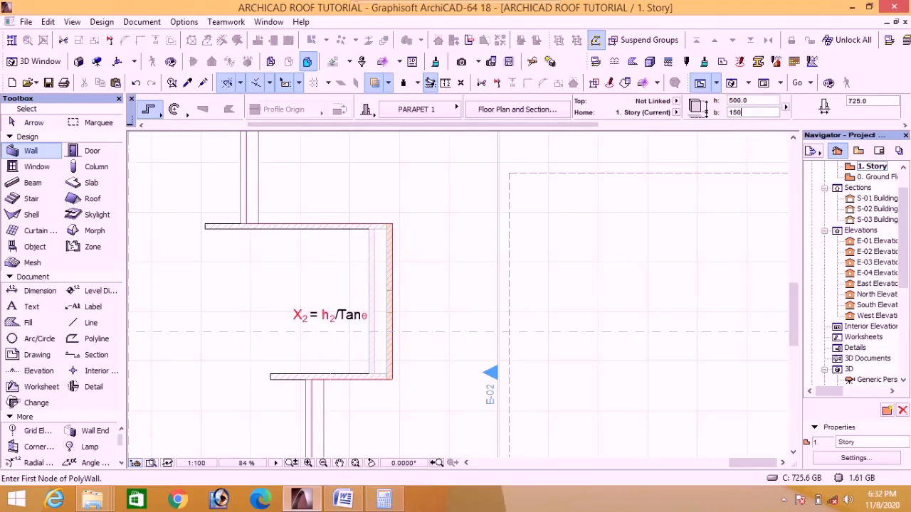
pyautogui.scroll(3, 281, 407)
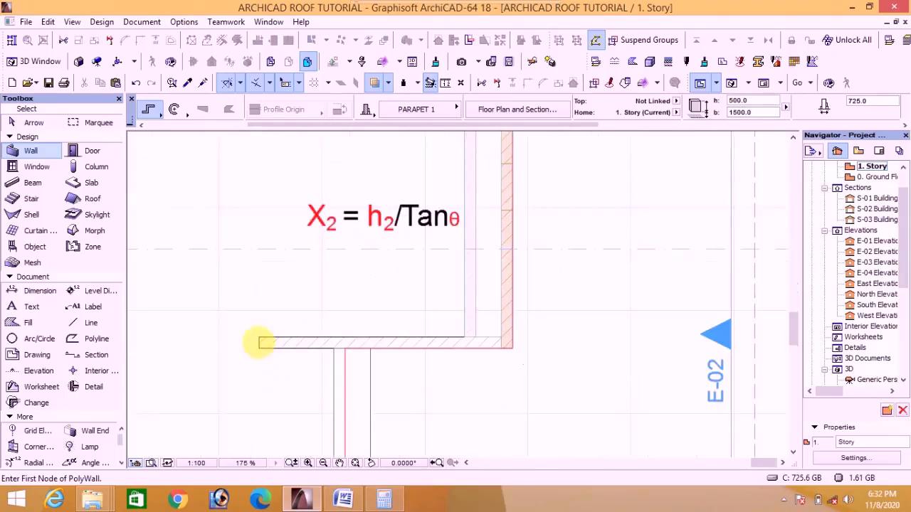
pyautogui.click(259, 343)
pyautogui.click(507, 343)
pyautogui.scroll(-3, 504, 335)
pyautogui.scroll(6, 501, 221)
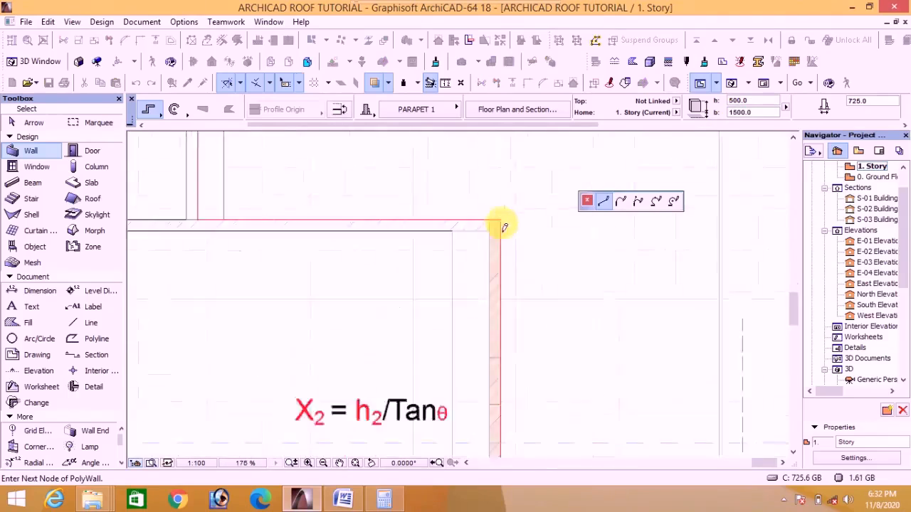
pyautogui.click(487, 229)
pyautogui.scroll(-8, 484, 231)
pyautogui.scroll(7, 222, 244)
pyautogui.doubleClick(276, 212)
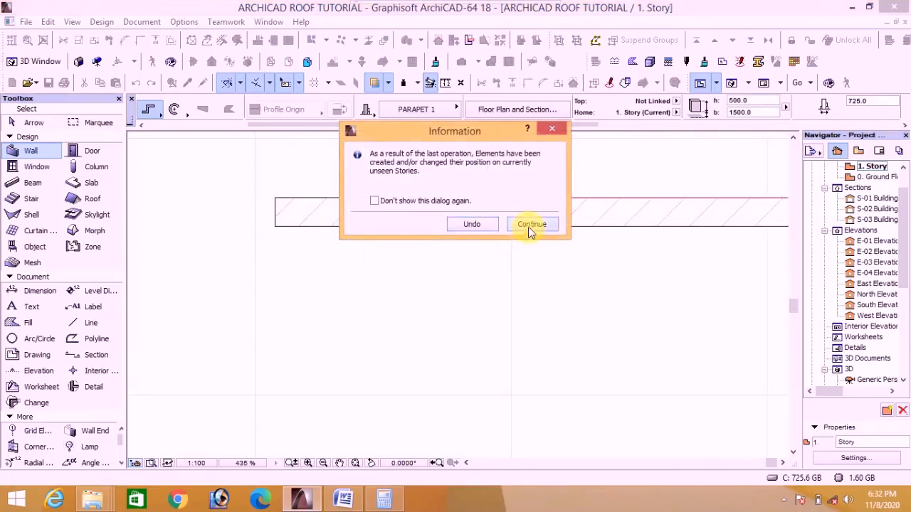
pyautogui.click(530, 225)
# Set the wall's bottom offset to 1000.0 and draw a chained PARAPET 1 wall around the three X3 bay walls above the entrance porch
pyautogui.scroll(-4, 502, 228)
pyautogui.scroll(4, 503, 350)
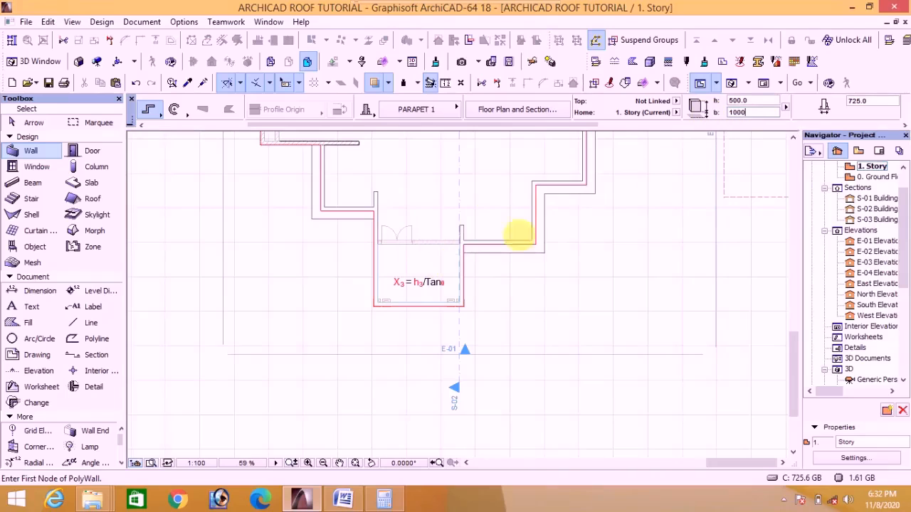
pyautogui.press('Return')
pyautogui.scroll(5, 371, 225)
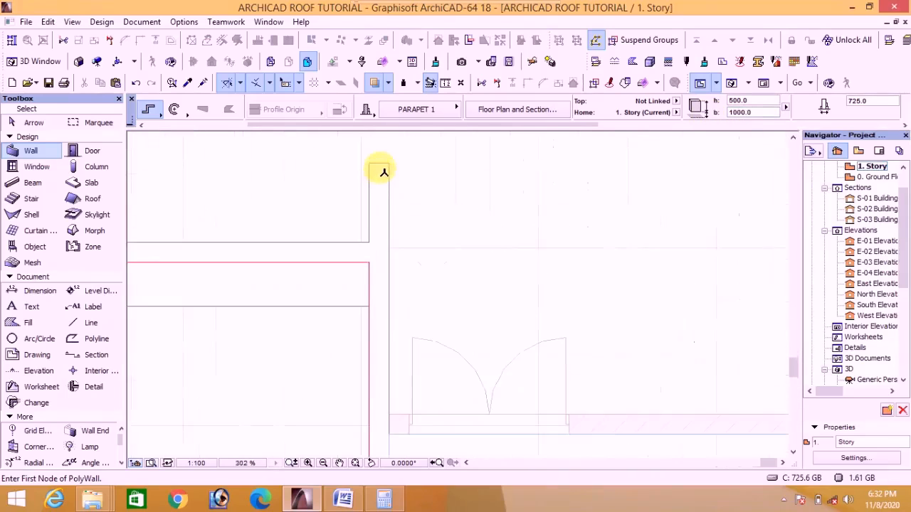
pyautogui.click(378, 164)
pyautogui.scroll(-8, 371, 314)
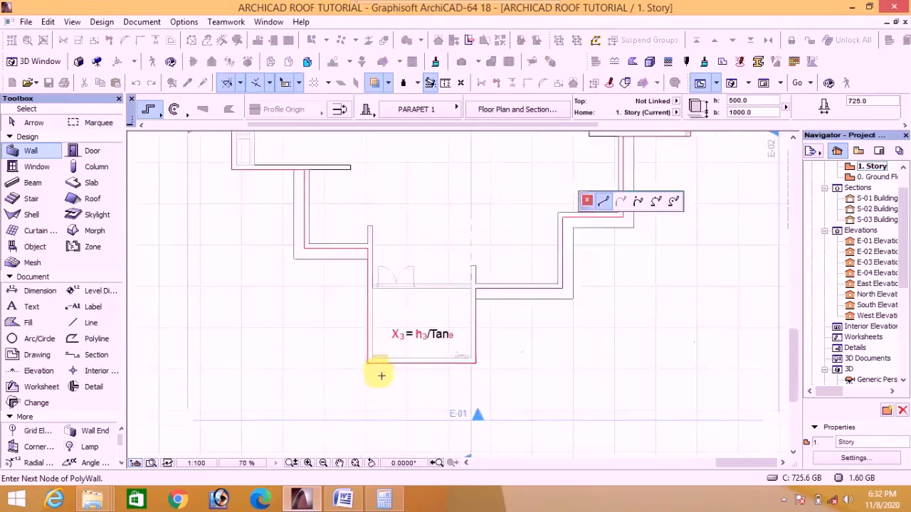
pyautogui.scroll(7, 372, 358)
pyautogui.click(360, 381)
pyautogui.click(727, 380)
pyautogui.scroll(-7, 725, 374)
pyautogui.scroll(6, 715, 299)
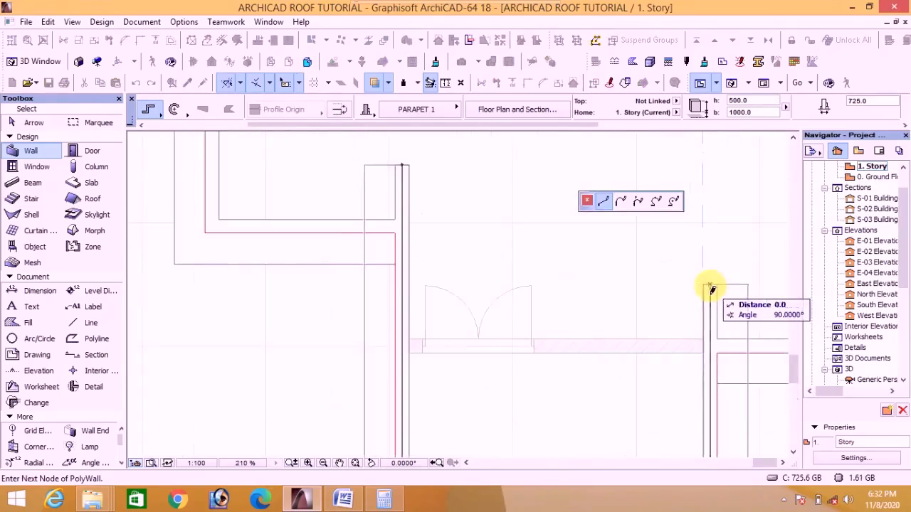
pyautogui.doubleClick(712, 290)
pyautogui.scroll(-8, 451, 289)
pyautogui.scroll(-2, 311, 293)
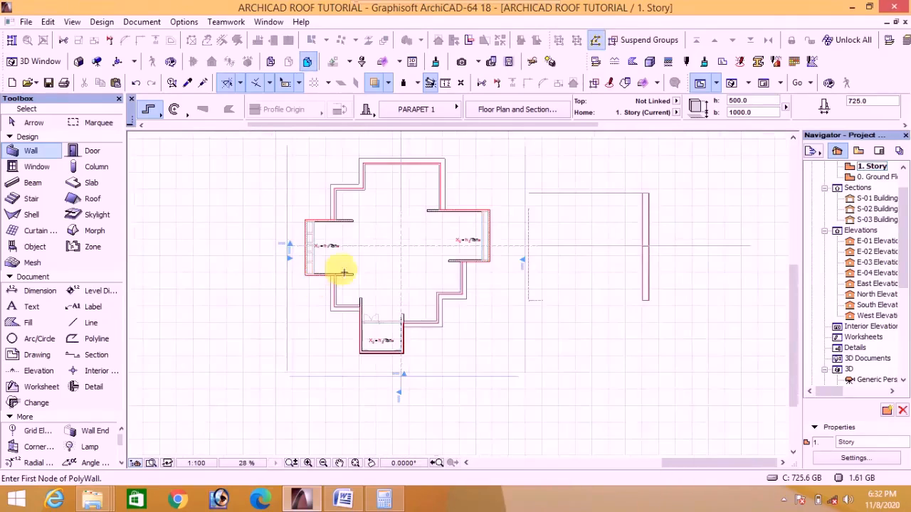
# Examine the parapets on the X1, X2 and X3 bays in 3D and return to the floor plan
pyautogui.click(732, 83)
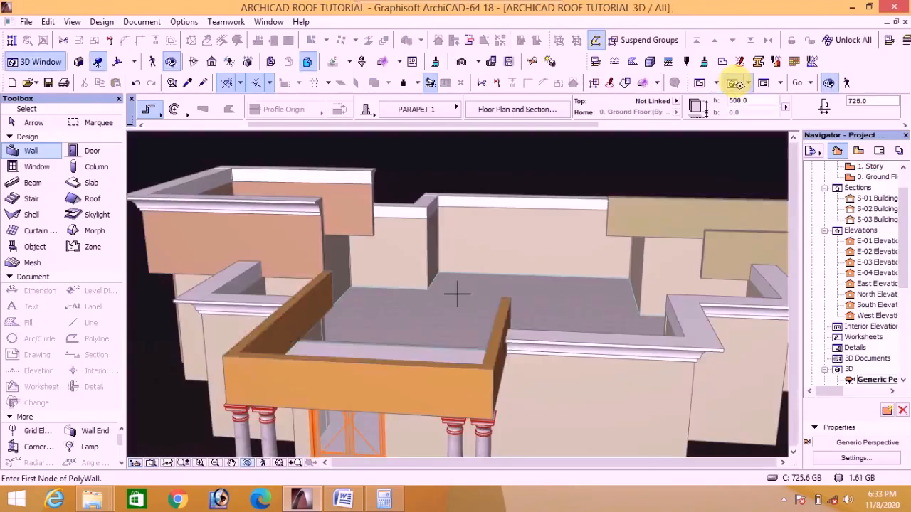
pyautogui.moveTo(325, 264); pyautogui.dragTo(286, 326)
pyautogui.scroll(2, 315, 316)
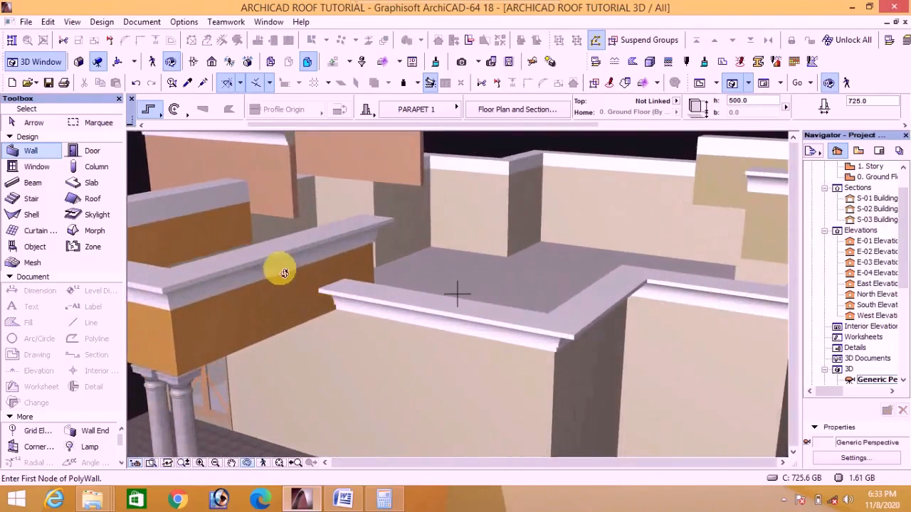
pyautogui.scroll(-3, 317, 318)
pyautogui.scroll(3, 285, 199)
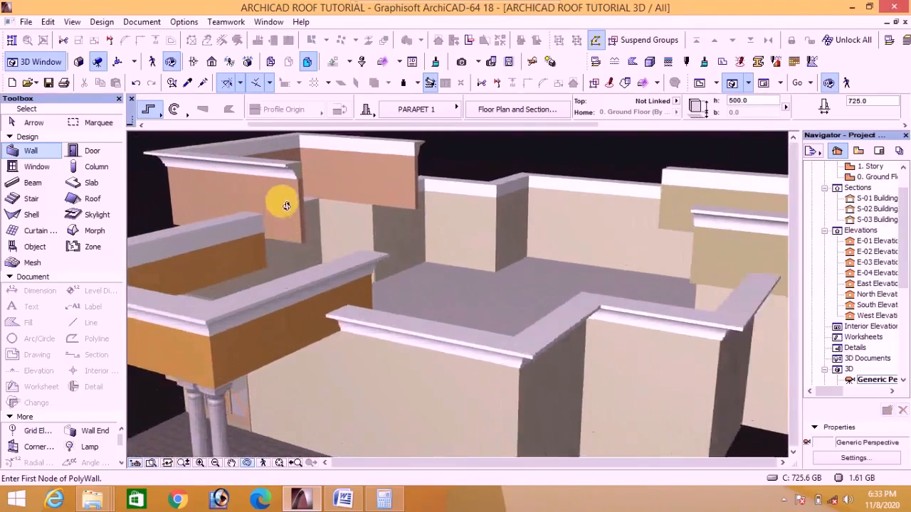
pyautogui.moveTo(264, 187); pyautogui.dragTo(372, 199)
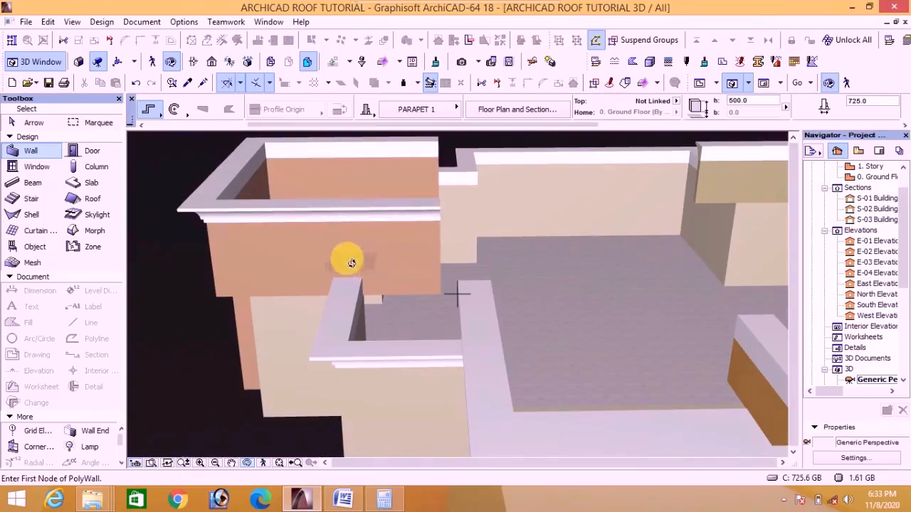
pyautogui.scroll(-5, 319, 250)
pyautogui.moveTo(595, 311); pyautogui.dragTo(515, 303)
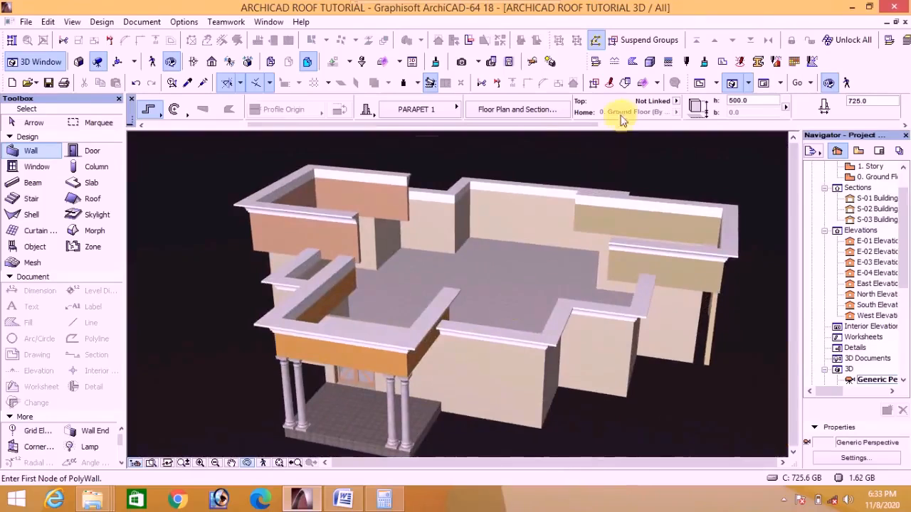
pyautogui.click(699, 84)
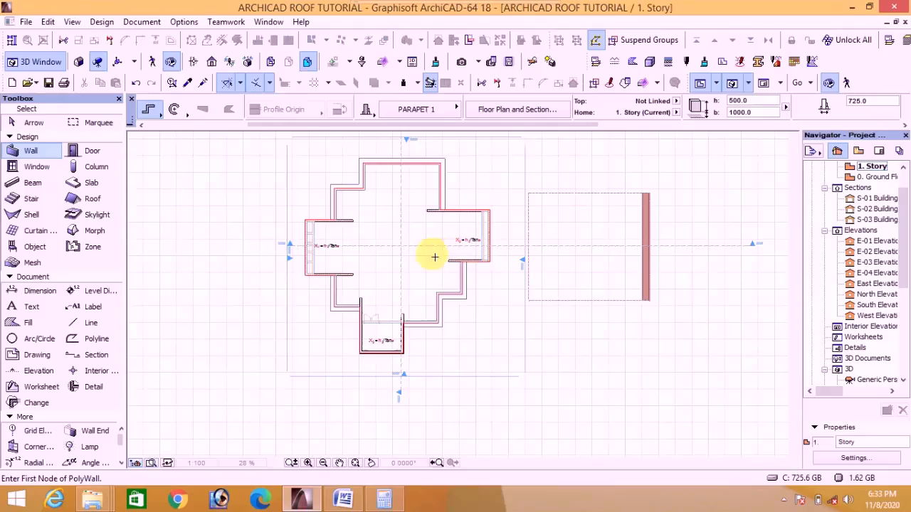
# Open the 2. Story floor plan to work above the parapet walls
pyautogui.scroll(-2, 340, 268)
pyautogui.scroll(2, 355, 222)
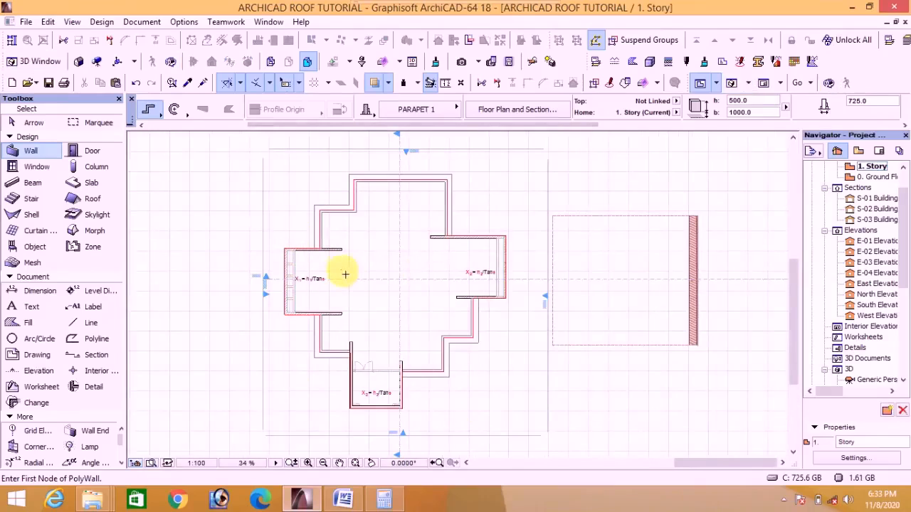
pyautogui.scroll(2, 313, 243)
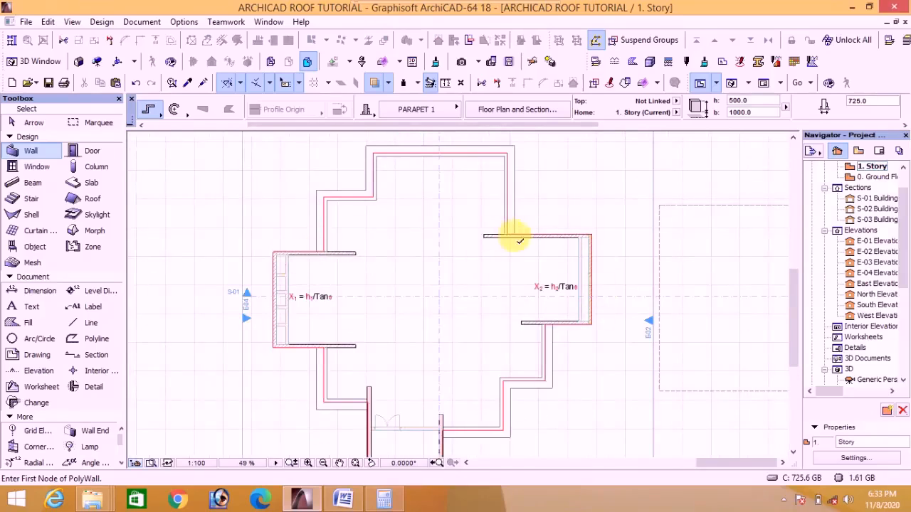
pyautogui.scroll(-2, 425, 268)
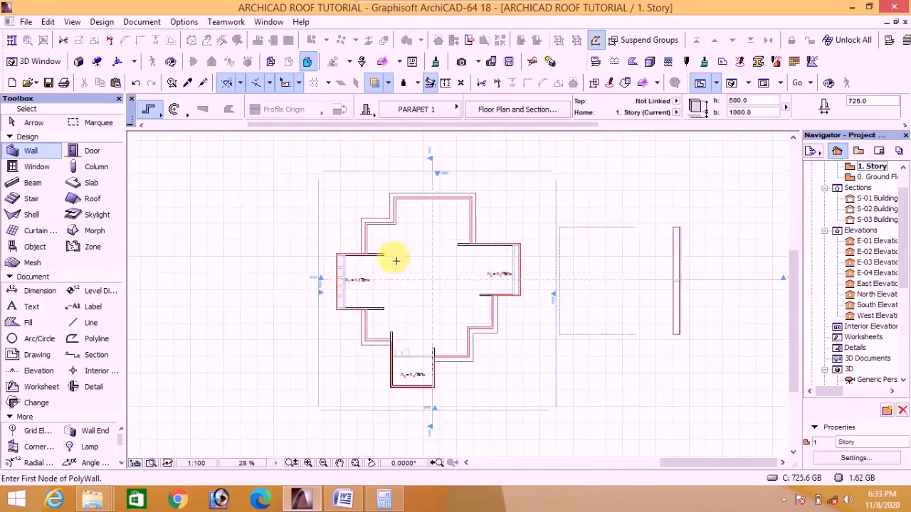
pyautogui.scroll(1, 907, 210)
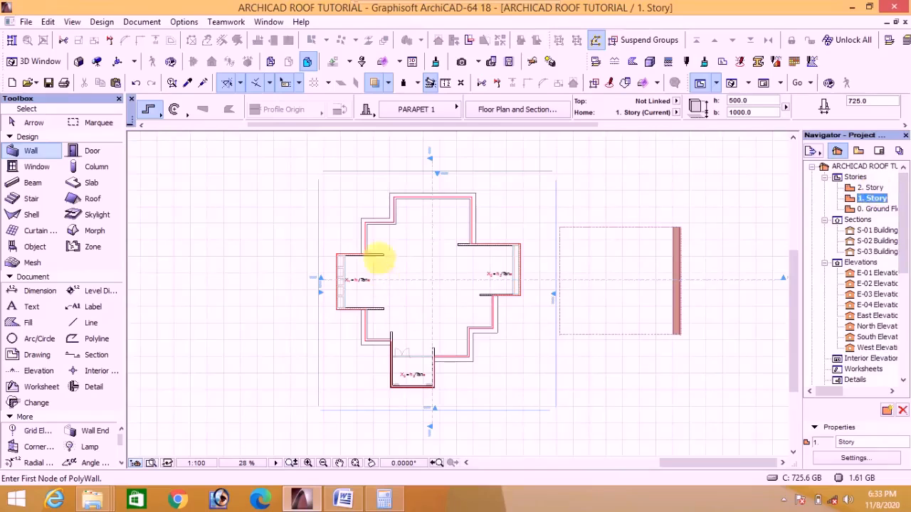
pyautogui.click(871, 189)
pyautogui.doubleClick(874, 189)
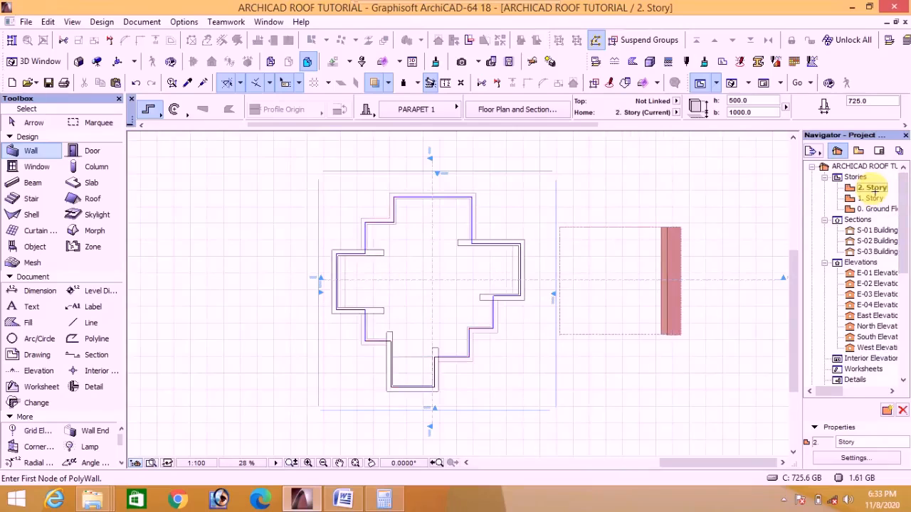
pyautogui.scroll(3, 356, 298)
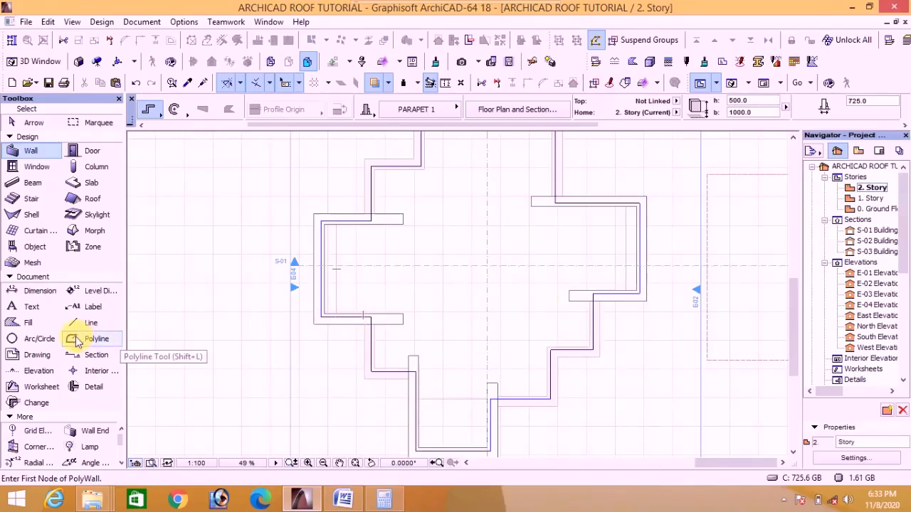
pyautogui.scroll(-2, 149, 341)
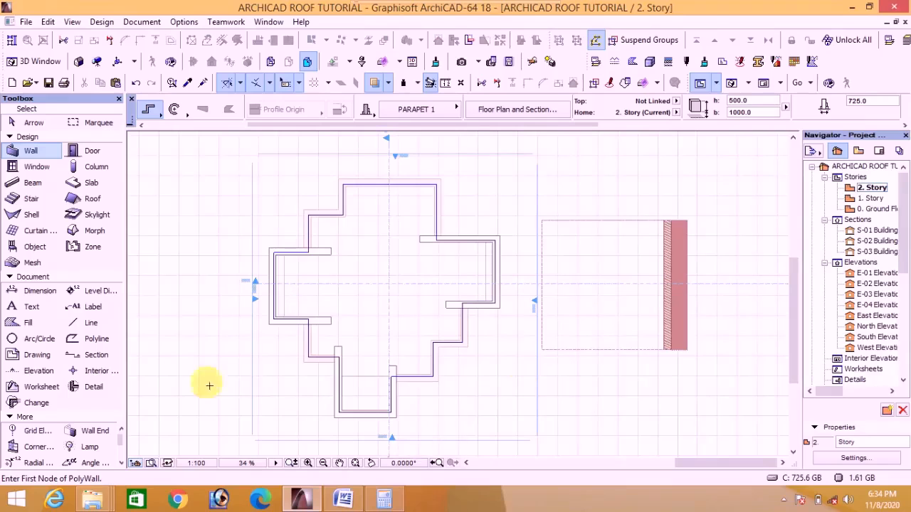
# Start a polyline at the X1 bay's upper outer corner and trace the outer parapet edge up to the rear wall's left corner
pyautogui.click(91, 339)
pyautogui.scroll(10, 229, 226)
pyautogui.click(214, 220)
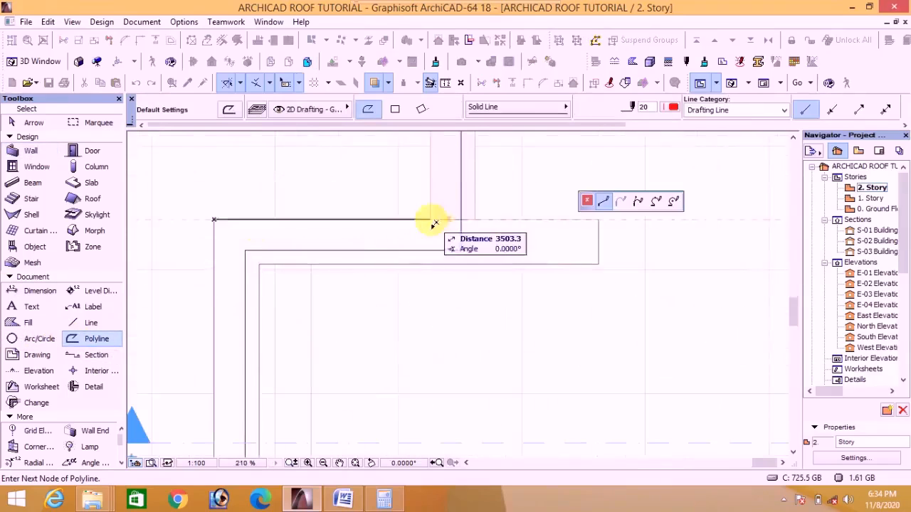
pyautogui.click(431, 220)
pyautogui.scroll(-2, 431, 220)
pyautogui.moveTo(431, 220); pyautogui.dragTo(407, 360, button='middle')
pyautogui.click(408, 198)
pyautogui.click(558, 198)
pyautogui.scroll(-1, 557, 197)
pyautogui.moveTo(558, 197); pyautogui.dragTo(461, 281, button='middle')
pyautogui.click(461, 171)
# Continue the polyline along the rear wall and around the outer edge of the X2 bay to its junction with the stepped wall
pyautogui.scroll(-2, 462, 171)
pyautogui.moveTo(462, 171); pyautogui.dragTo(181, 230, button='middle')
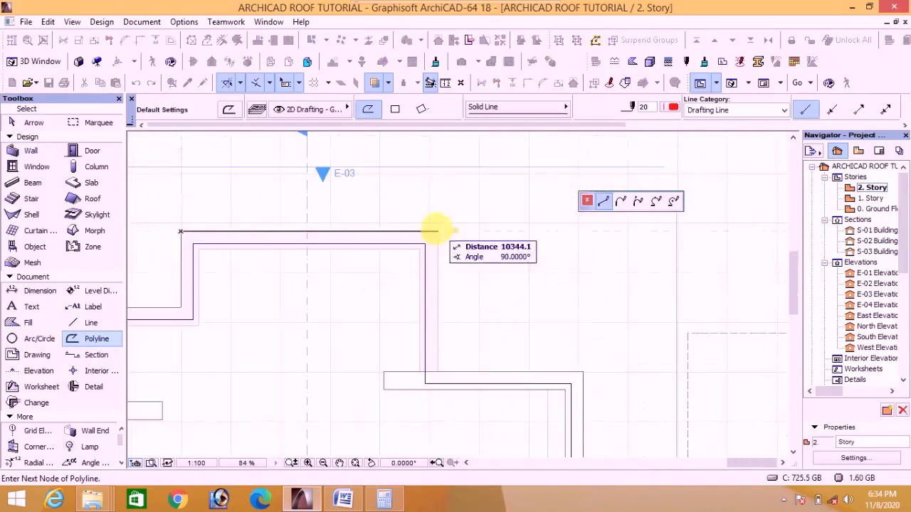
pyautogui.click(437, 231)
pyautogui.click(438, 372)
pyautogui.click(581, 373)
pyautogui.scroll(-8, 580, 378)
pyautogui.scroll(11, 581, 395)
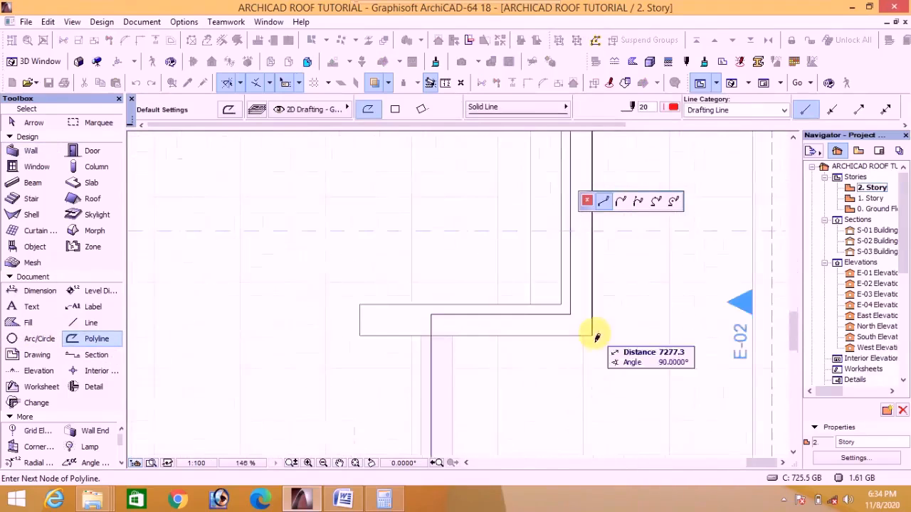
pyautogui.click(592, 335)
pyautogui.click(453, 336)
# Trace the polyline along the outer edges of the stepped walls between the X2 bay and the entrance porch bay
pyautogui.moveTo(453, 336); pyautogui.dragTo(428, 160, button='middle')
pyautogui.click(428, 328)
pyautogui.click(302, 330)
pyautogui.moveTo(302, 329); pyautogui.dragTo(435, 224, button='middle')
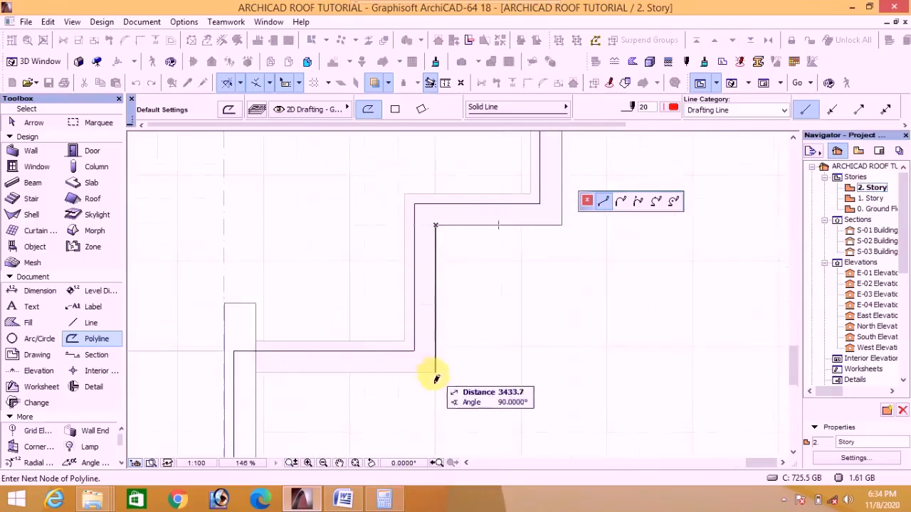
pyautogui.click(434, 372)
pyautogui.click(254, 373)
# Carry the polyline around the outer edges of the X3 bay above the entrance porch
pyautogui.scroll(-1, 255, 373)
pyautogui.moveTo(255, 373); pyautogui.dragTo(373, 201, button='middle')
pyautogui.click(373, 330)
pyautogui.click(151, 330)
pyautogui.scroll(-3, 151, 330)
pyautogui.moveTo(151, 330); pyautogui.dragTo(321, 451, button='middle')
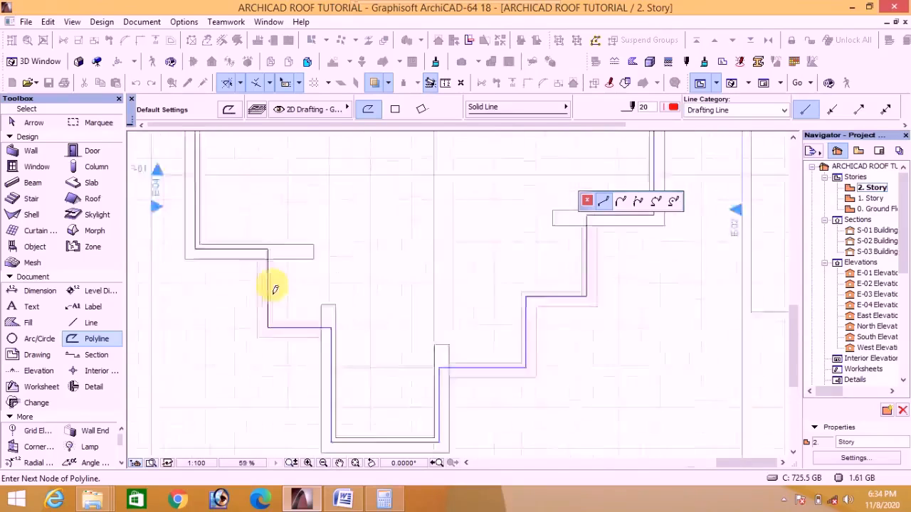
pyautogui.scroll(3, 276, 291)
pyautogui.click(353, 372)
# Trace the polyline along the stepped wall and the X1 bay's outer edge, closing it at its starting corner
pyautogui.click(244, 372)
pyautogui.click(244, 239)
pyautogui.moveTo(244, 239); pyautogui.dragTo(389, 297, button='middle')
pyautogui.click(286, 297)
pyautogui.moveTo(286, 153); pyautogui.dragTo(283, 354, button='middle')
pyautogui.scroll(1, 283, 354)
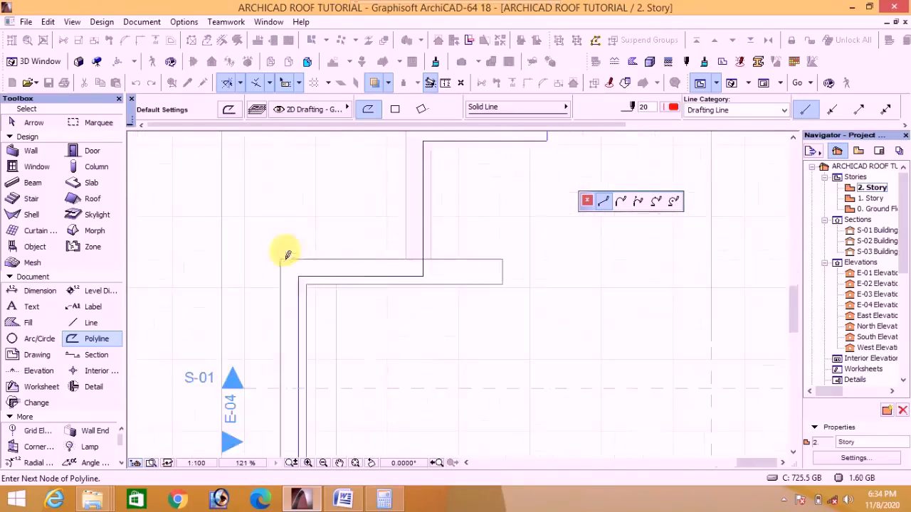
pyautogui.click(281, 258)
# Examine the closed polyline against the outer parapet edges and the inner wall lines around the whole plan
pyautogui.scroll(-9, 302, 252)
pyautogui.scroll(2, 419, 341)
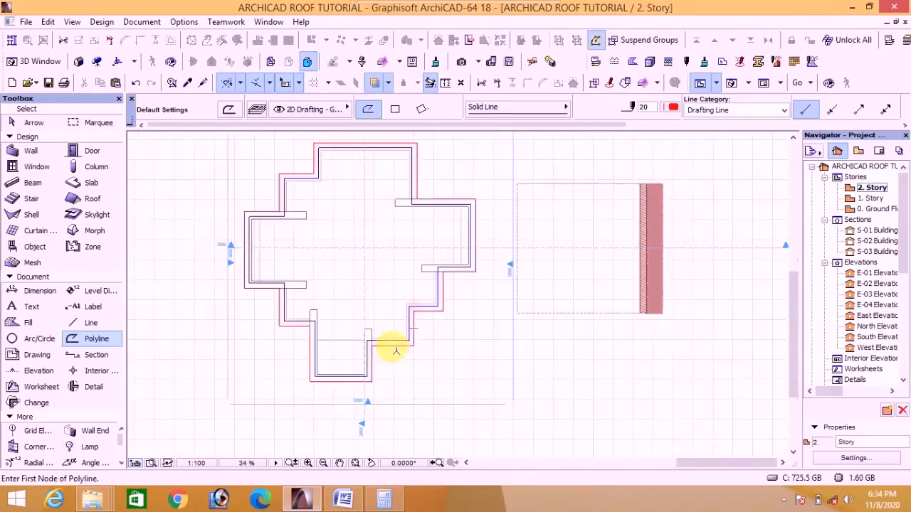
pyautogui.scroll(5, 279, 330)
pyautogui.scroll(-1, 310, 282)
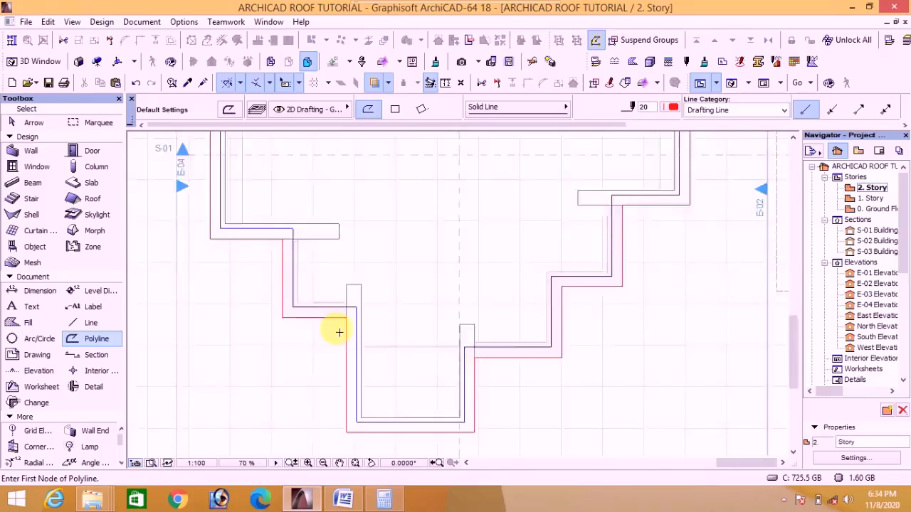
pyautogui.scroll(-2, 340, 331)
pyautogui.scroll(-1, 270, 232)
pyautogui.scroll(-1, 286, 267)
pyautogui.scroll(5, 293, 169)
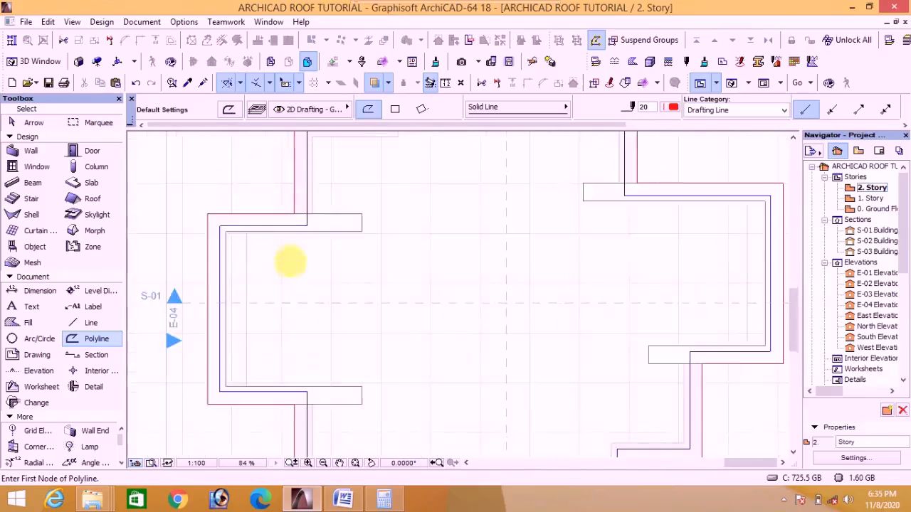
pyautogui.scroll(-2, 290, 262)
pyautogui.scroll(5, 303, 177)
pyautogui.scroll(-4, 301, 278)
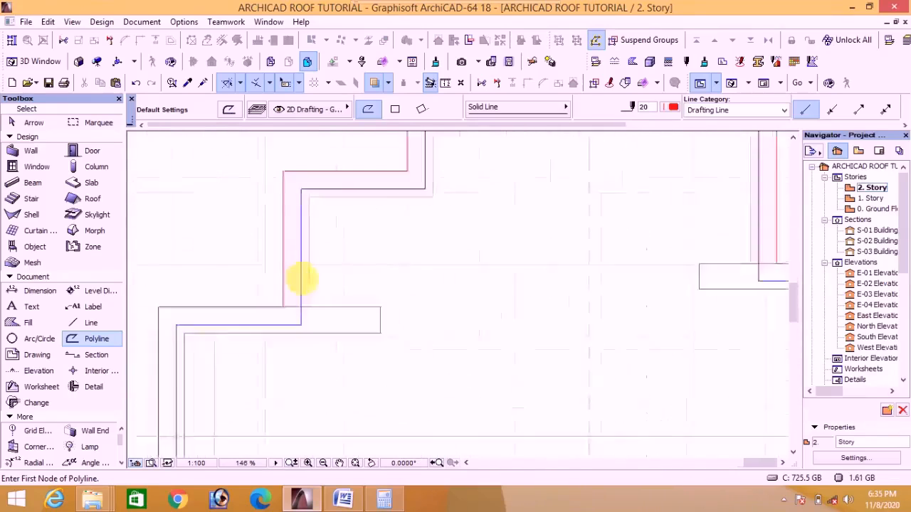
pyautogui.scroll(6, 382, 165)
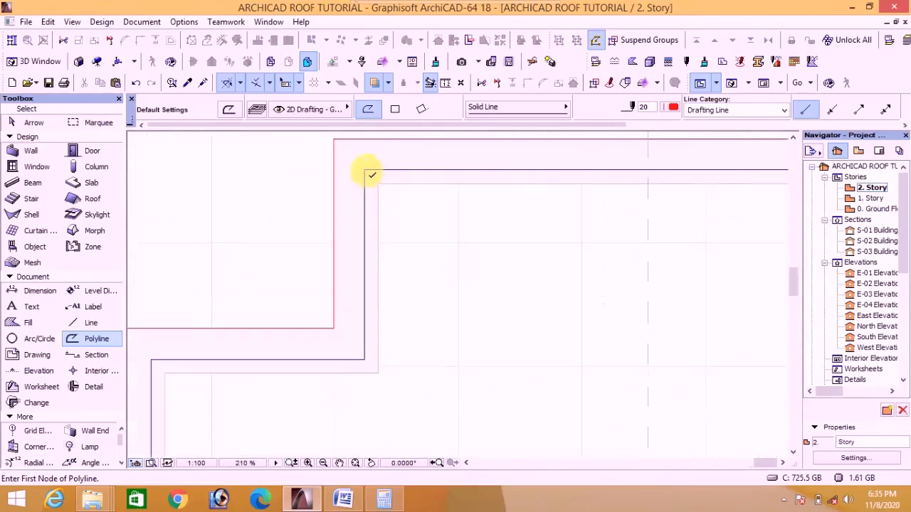
pyautogui.scroll(-5, 372, 174)
pyautogui.scroll(4, 580, 165)
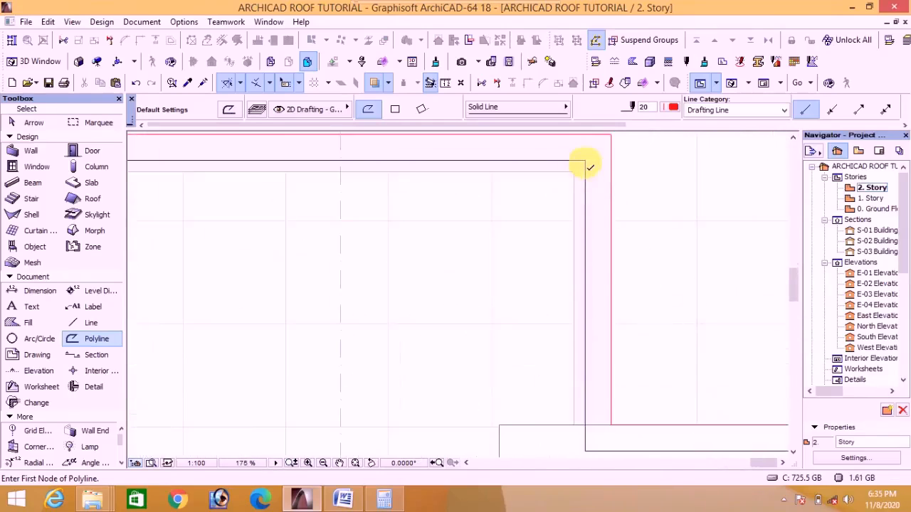
pyautogui.scroll(-5, 590, 167)
pyautogui.scroll(6, 662, 299)
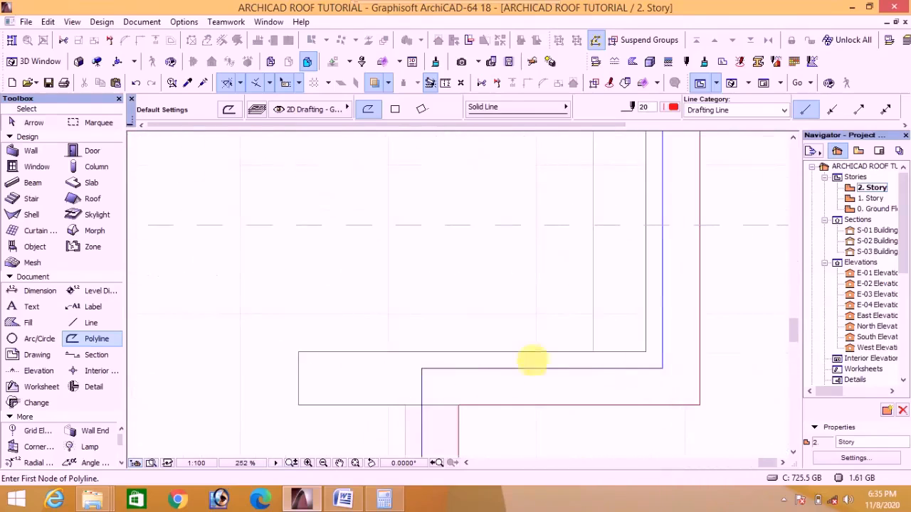
pyautogui.scroll(-9, 425, 375)
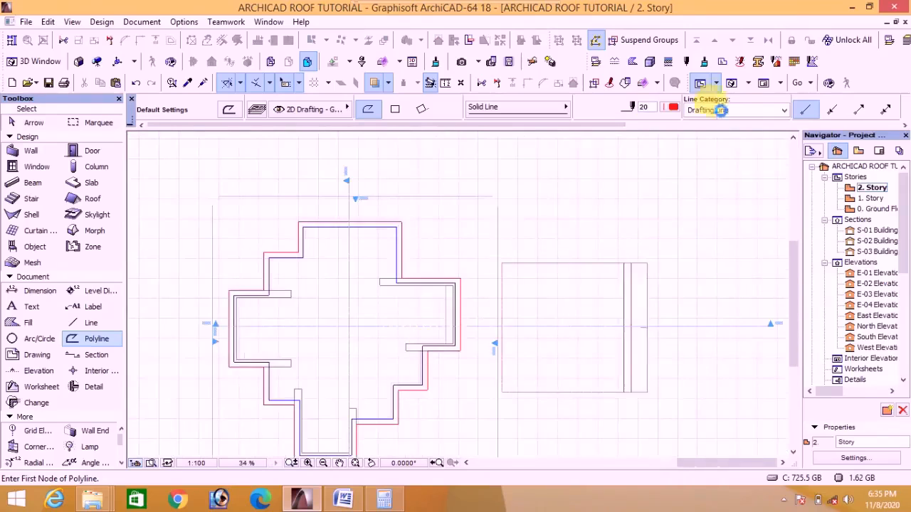
# Examine the parapets on the porch, X1 and X2 bays and stepped walls in 3D, and return to the floor plan
pyautogui.click(731, 83)
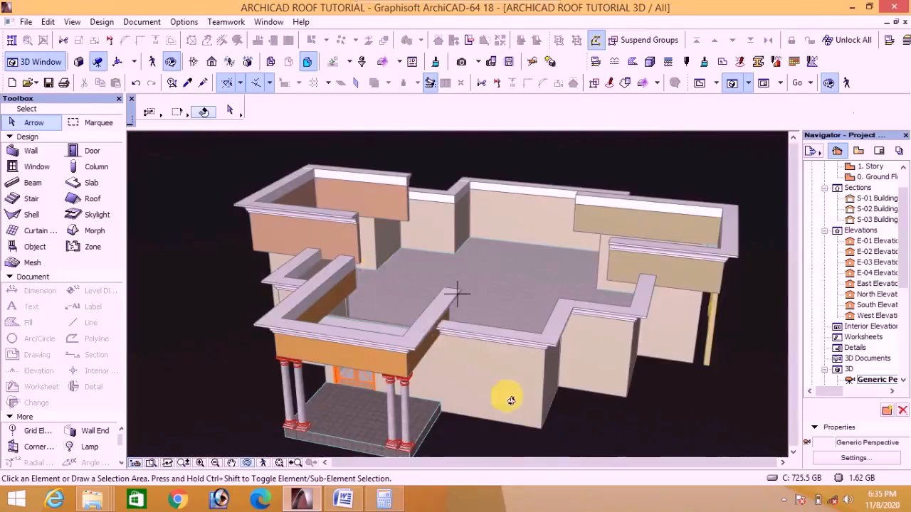
pyautogui.moveTo(511, 401); pyautogui.dragTo(446, 348)
pyautogui.scroll(2, 445, 348)
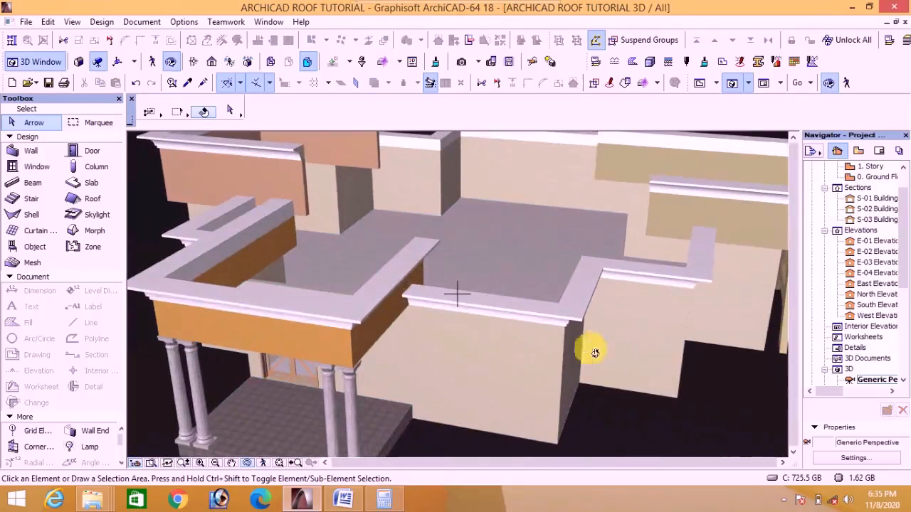
pyautogui.scroll(-2, 614, 363)
pyautogui.moveTo(614, 362); pyautogui.dragTo(499, 274)
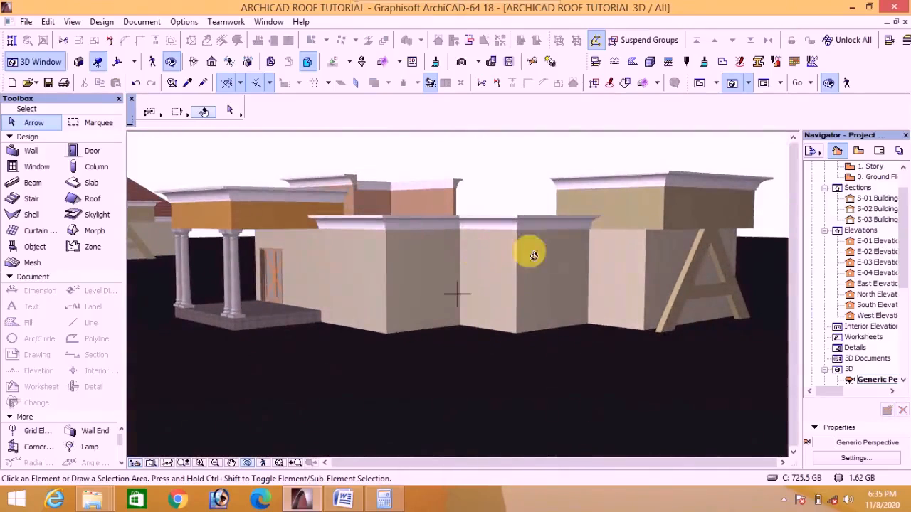
pyautogui.moveTo(687, 253); pyautogui.dragTo(377, 271)
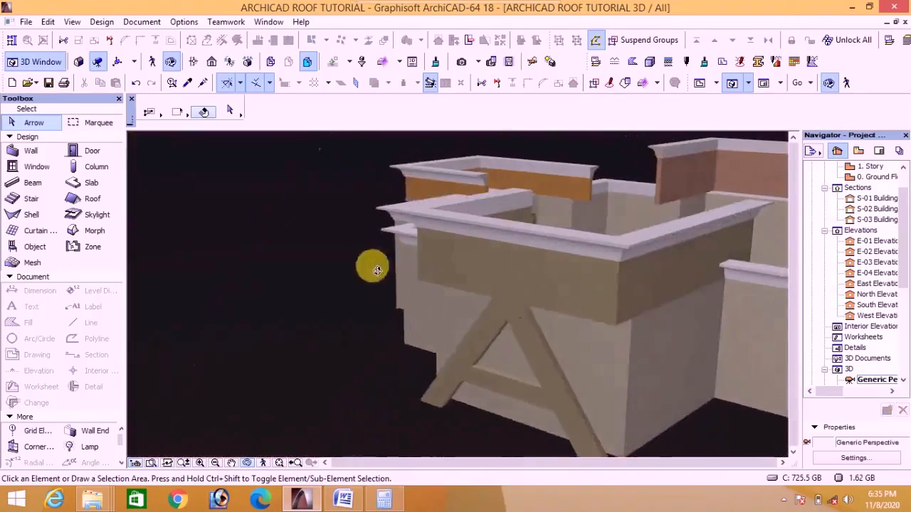
pyautogui.moveTo(678, 309); pyautogui.dragTo(562, 333)
pyautogui.scroll(-4, 534, 325)
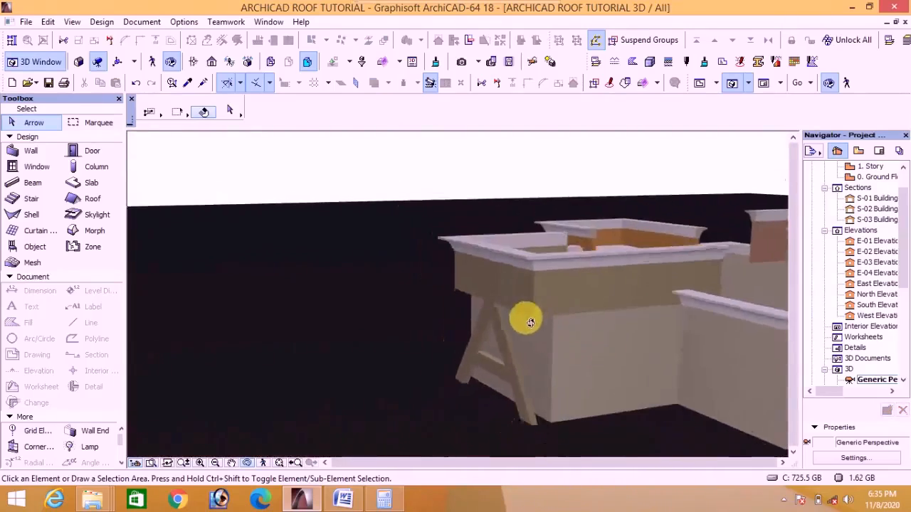
pyautogui.moveTo(486, 284); pyautogui.dragTo(858, 343)
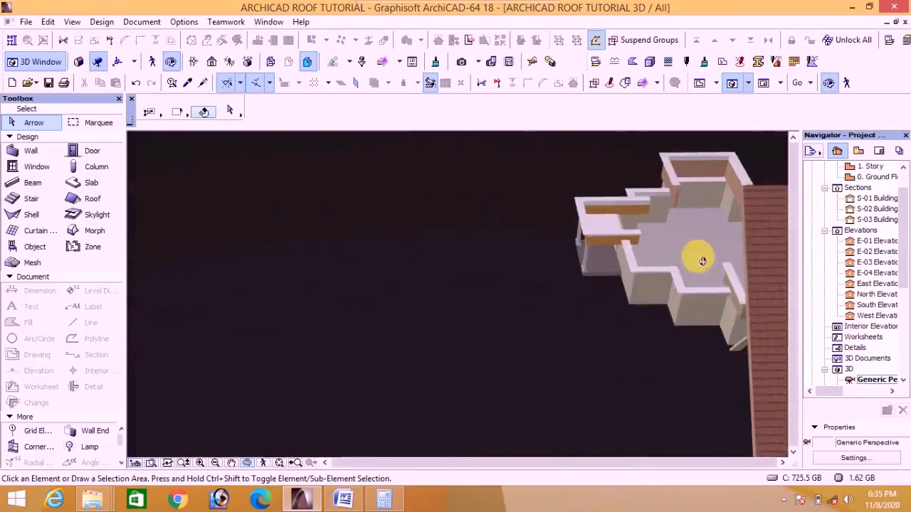
pyautogui.scroll(7, 680, 183)
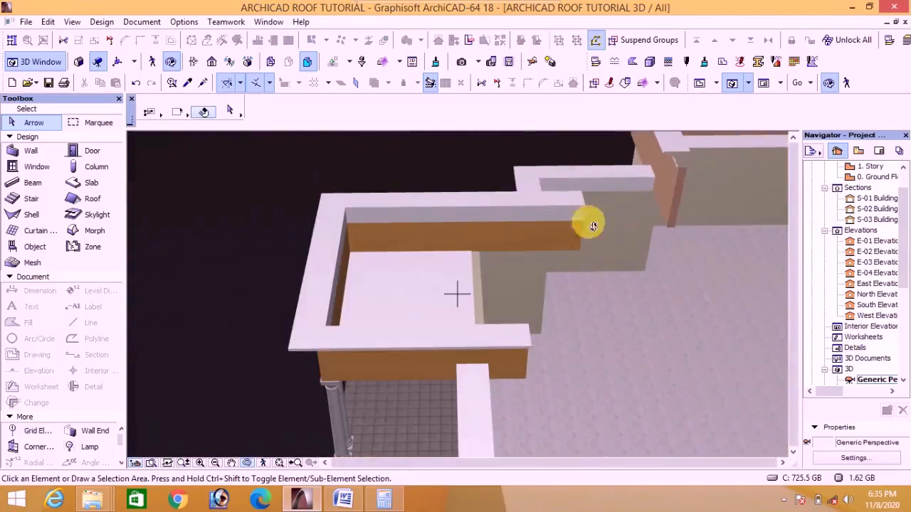
pyautogui.moveTo(586, 223); pyautogui.dragTo(699, 214)
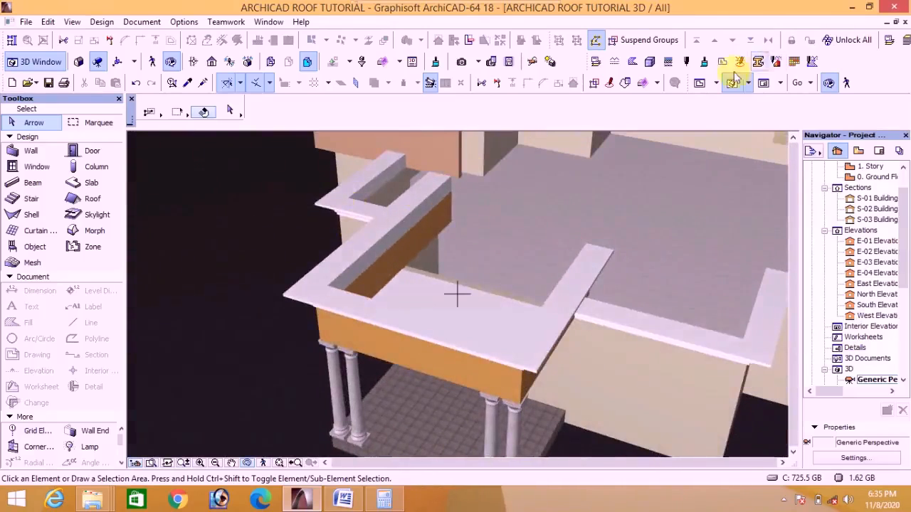
pyautogui.click(699, 82)
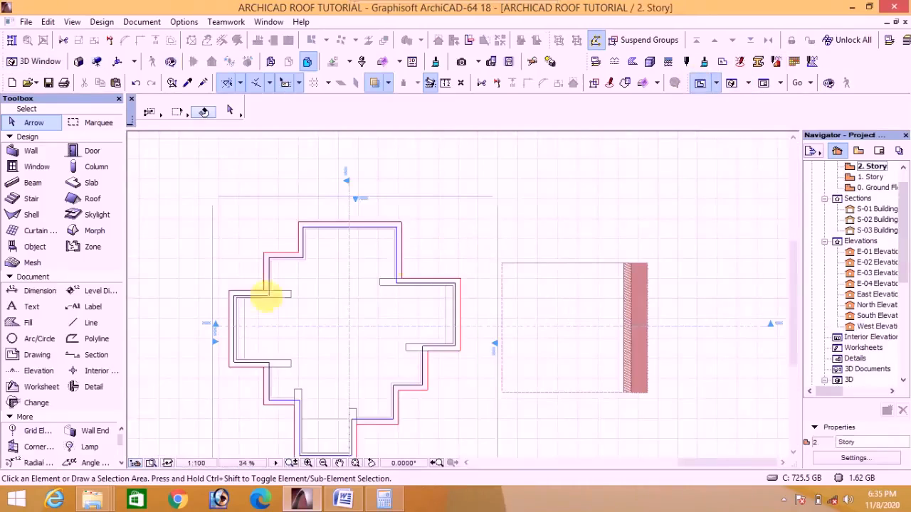
# Drag a copy of the closed outline polyline onto its own position, using the same corner as start and end point
pyautogui.scroll(2, 235, 304)
pyautogui.scroll(2, 240, 292)
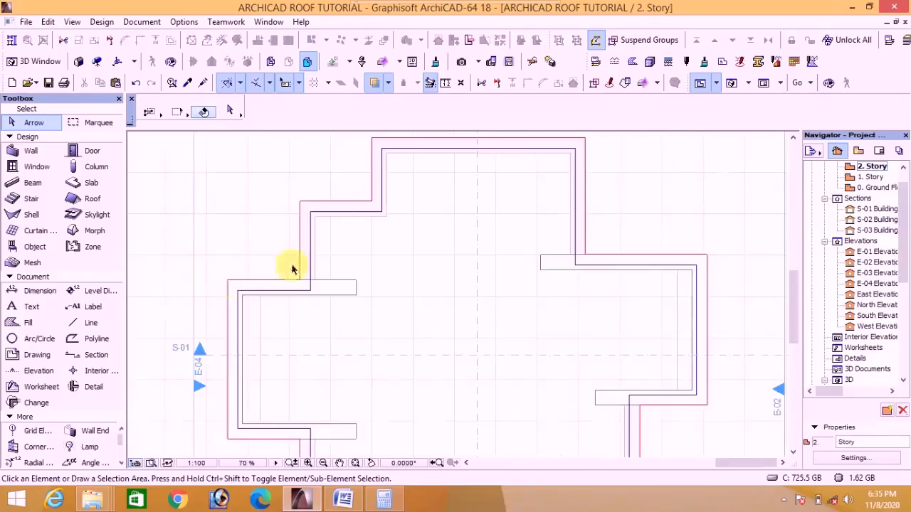
pyautogui.scroll(-2, 291, 269)
pyautogui.scroll(5, 294, 253)
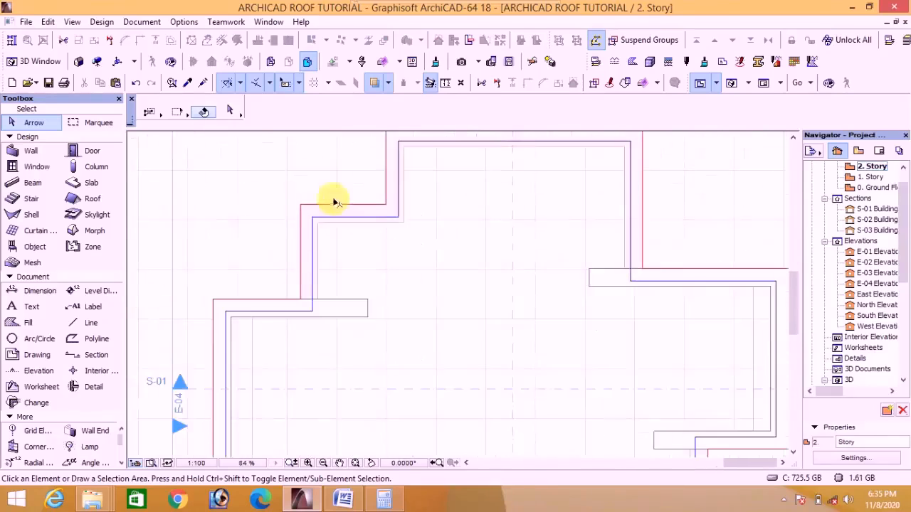
pyautogui.click(326, 205)
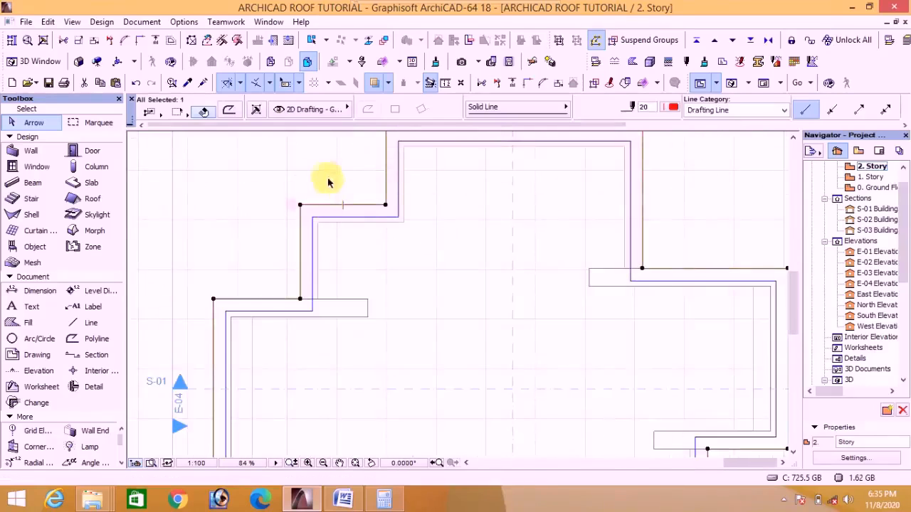
pyautogui.rightClick(326, 179)
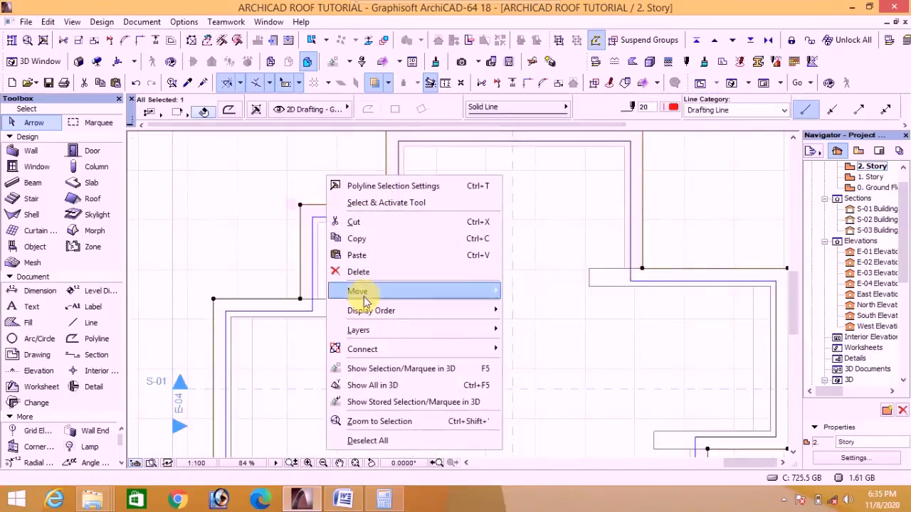
pyautogui.moveTo(356, 291)
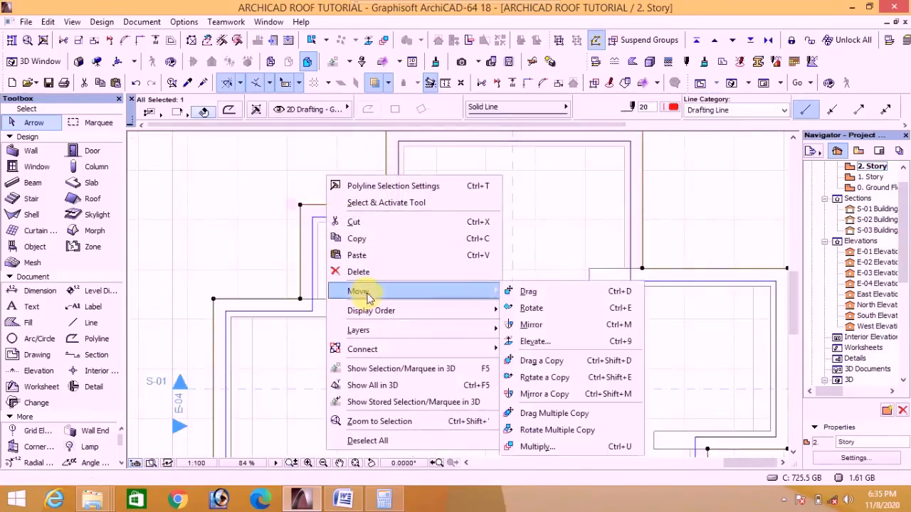
pyautogui.click(541, 361)
pyautogui.click(299, 205)
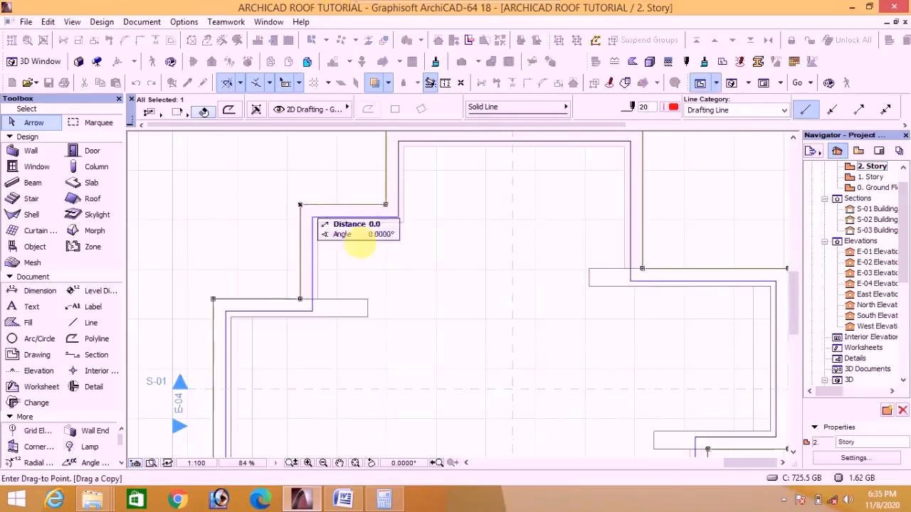
pyautogui.click(300, 205)
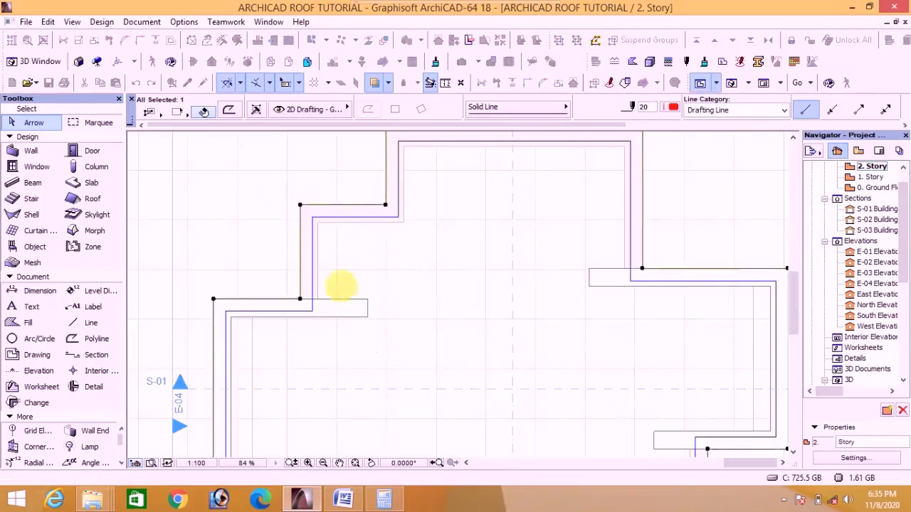
# Offset all edges of the selected outline polyline outward by 50, beyond the outer parapet edges
pyautogui.click(339, 207)
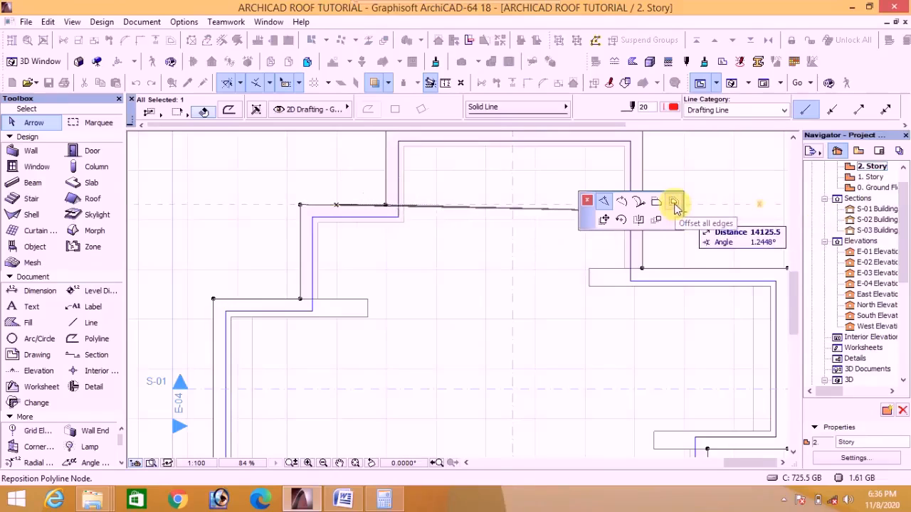
pyautogui.click(674, 204)
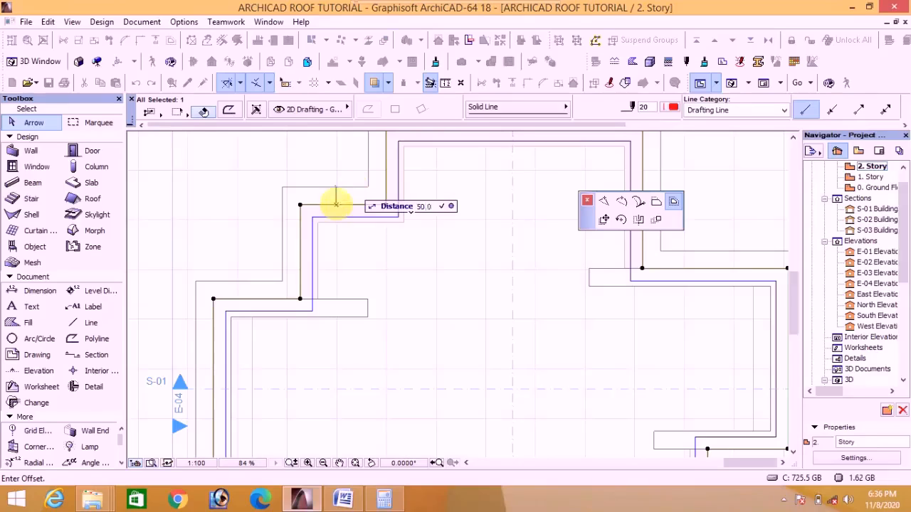
pyautogui.click(336, 205)
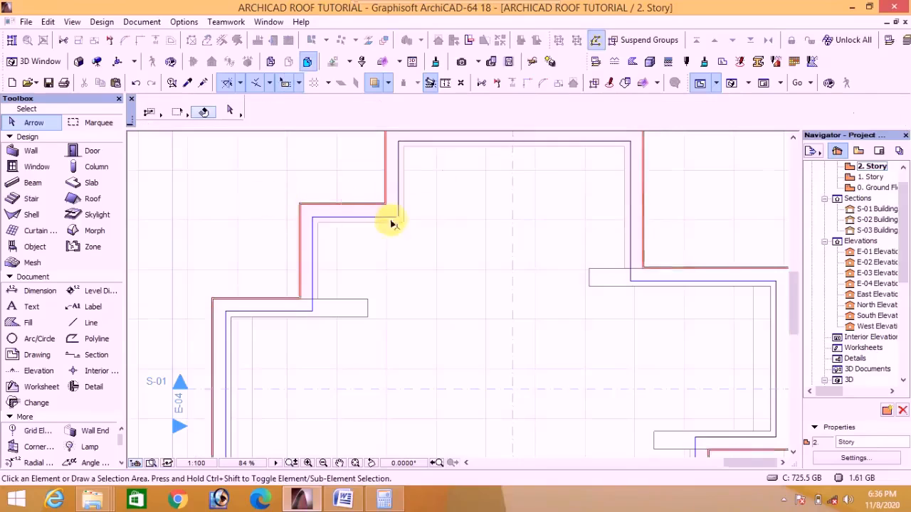
pyautogui.scroll(5, 190, 190)
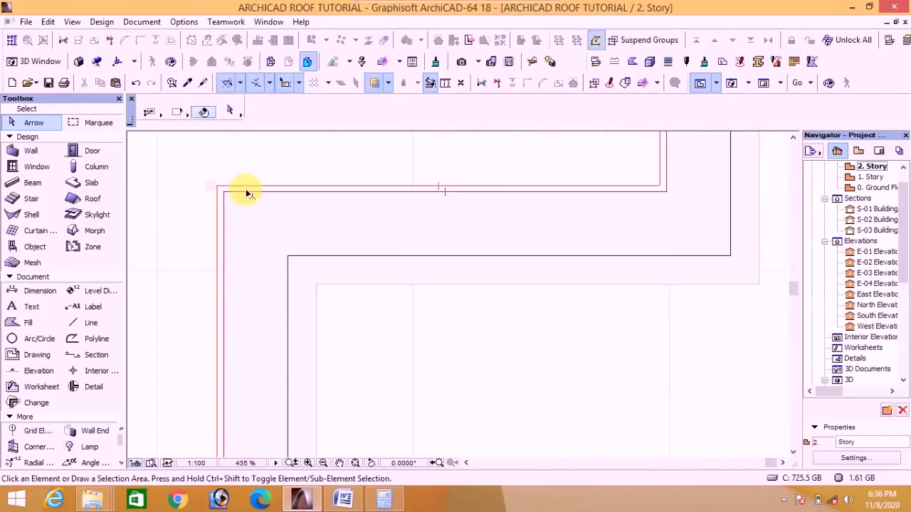
# Examine the building's existing roof and the moulded eave edge from several angles in the 3D view
pyautogui.click(733, 85)
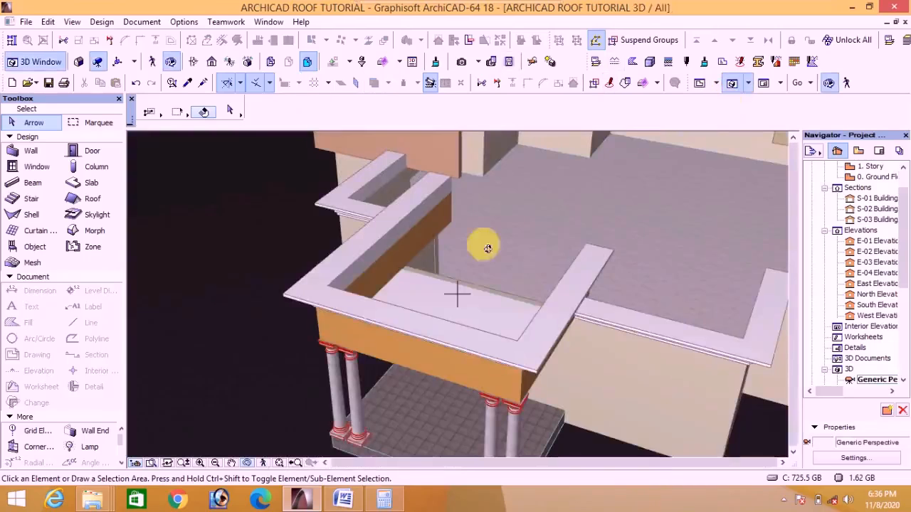
pyautogui.moveTo(482, 242); pyautogui.dragTo(541, 337)
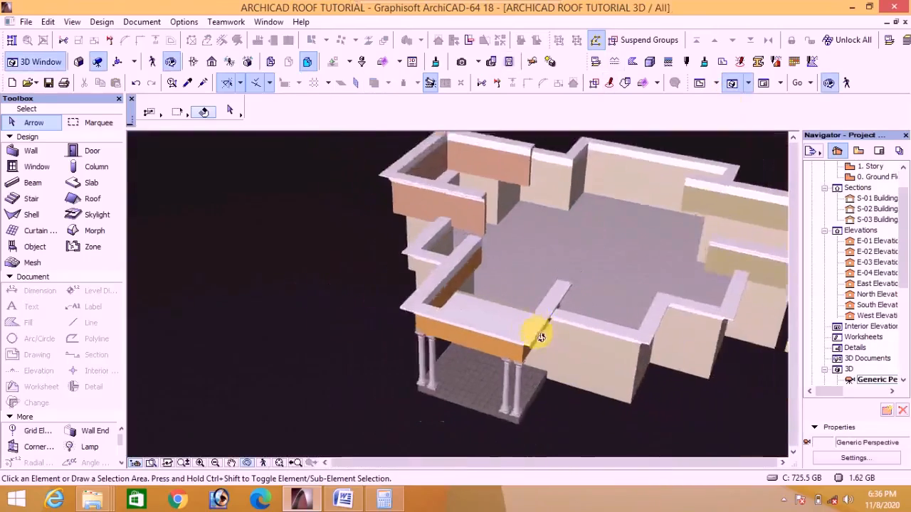
pyautogui.scroll(-5, 541, 337)
pyautogui.scroll(8, 295, 228)
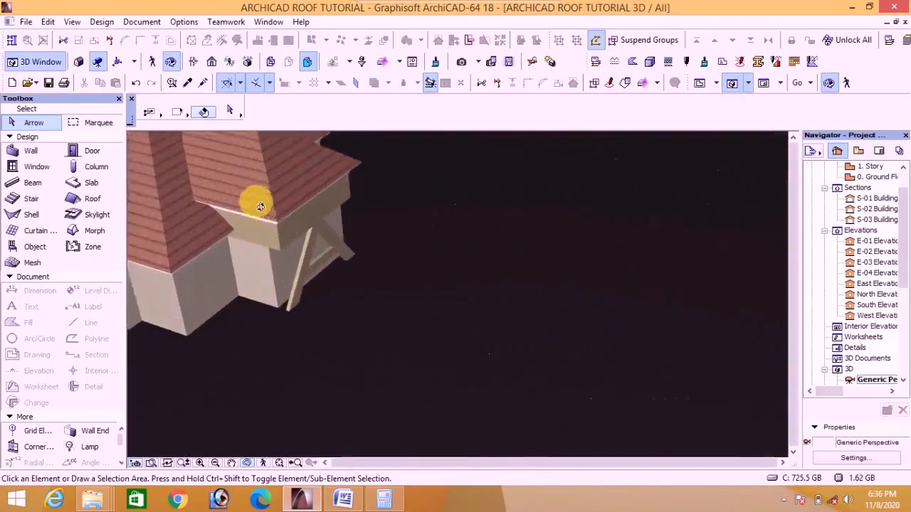
pyautogui.scroll(4, 260, 206)
pyautogui.click(278, 206)
pyautogui.rightClick(278, 187)
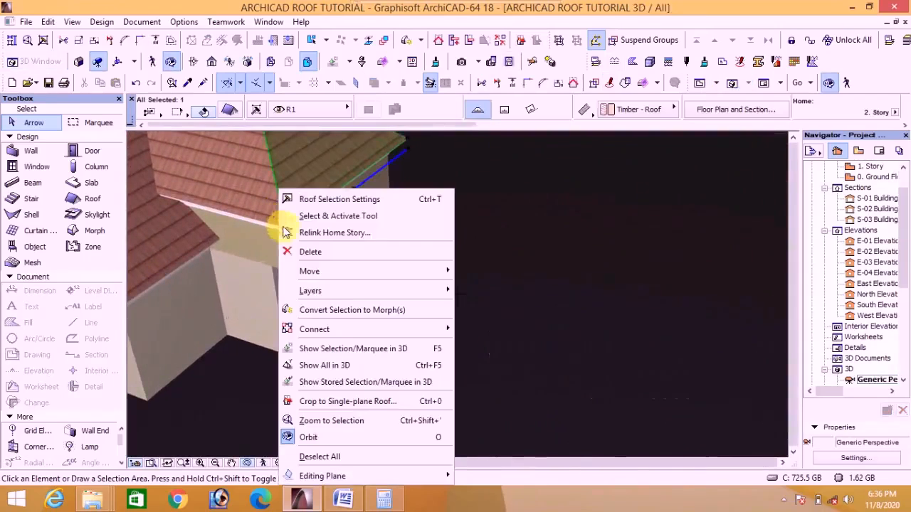
pyautogui.click(220, 285)
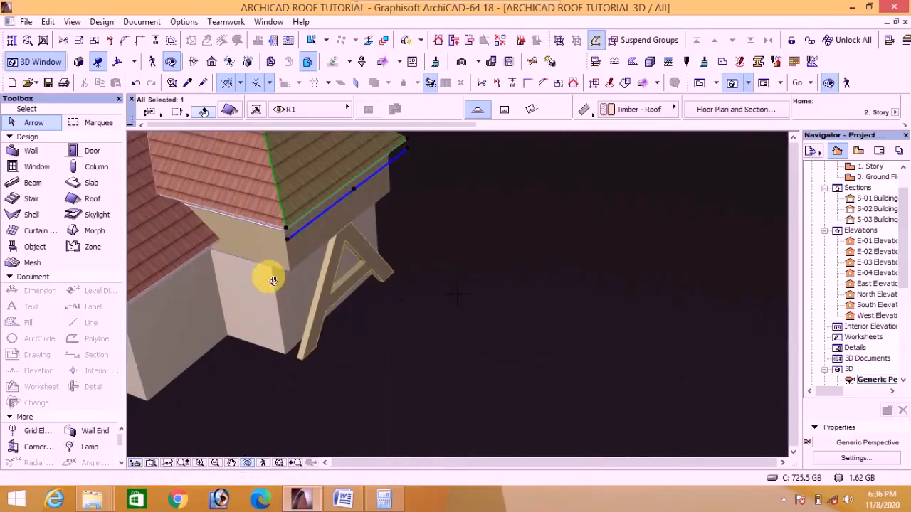
pyautogui.press('Escape')
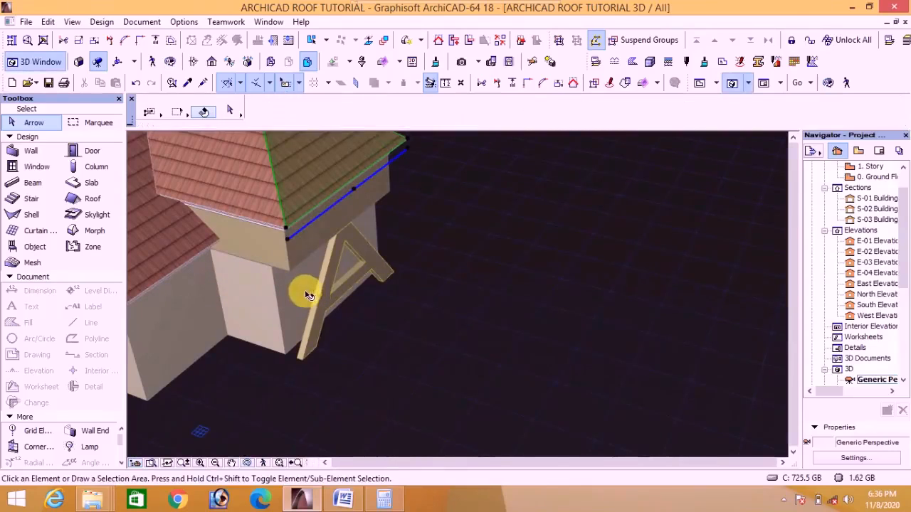
pyautogui.keyDown('shift'); pyautogui.moveTo(330, 416); pyautogui.dragTo(541, 175, button='middle'); pyautogui.keyUp('shift')
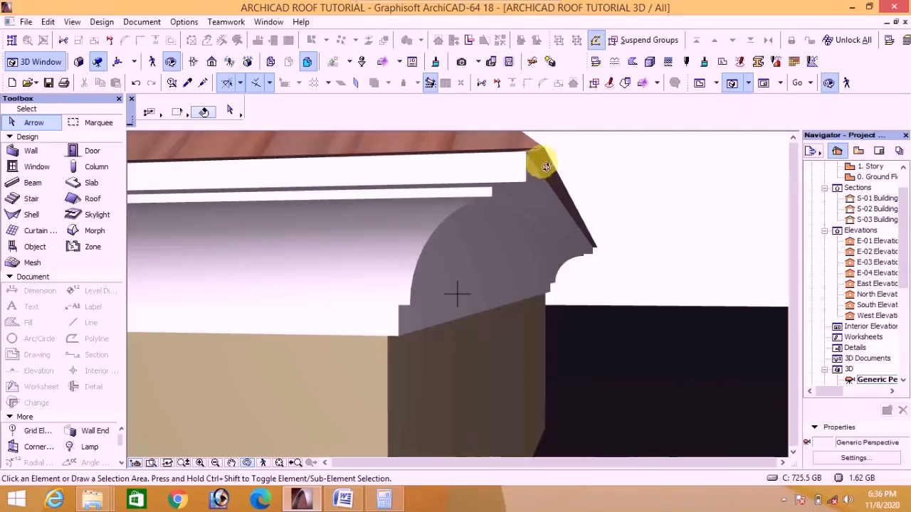
# On the 2. Story floor plan, draw two diagonal hip lines from the bottom projection's outer eave corners, meeting at its centreline
pyautogui.click(699, 84)
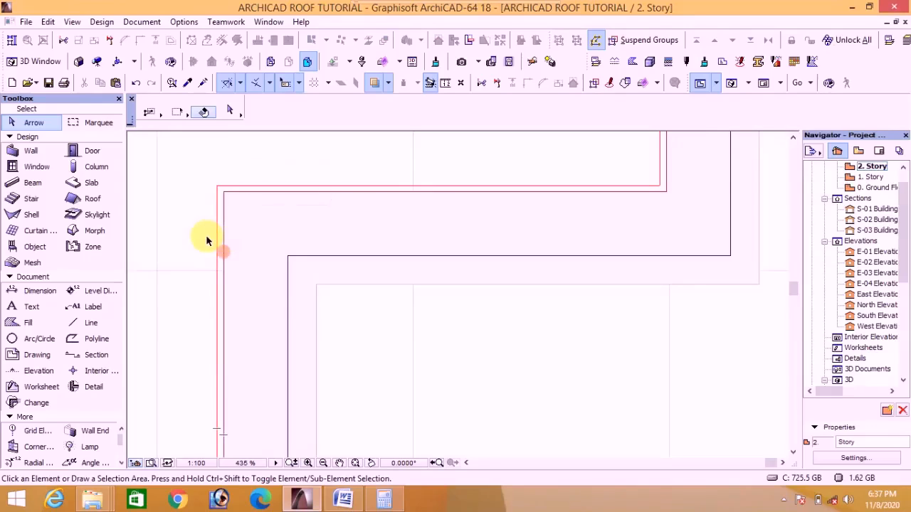
pyautogui.scroll(-10, 211, 239)
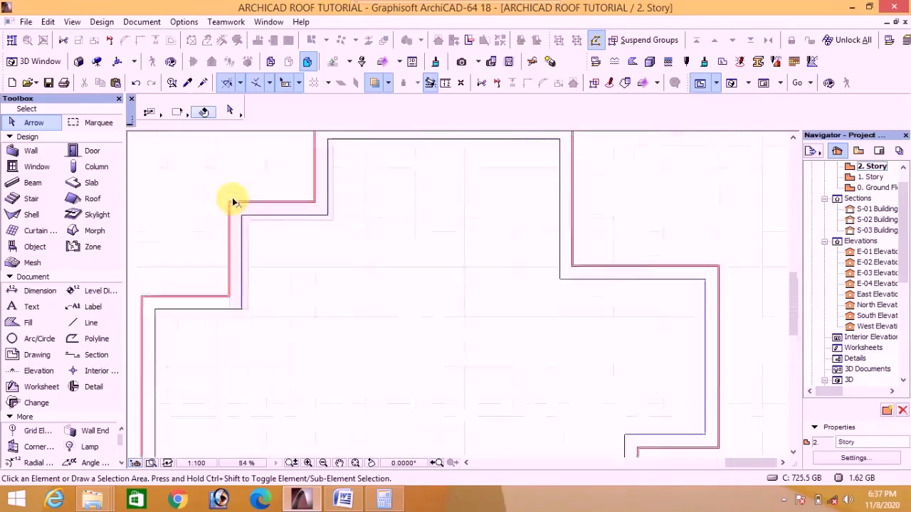
pyautogui.scroll(1, 242, 251)
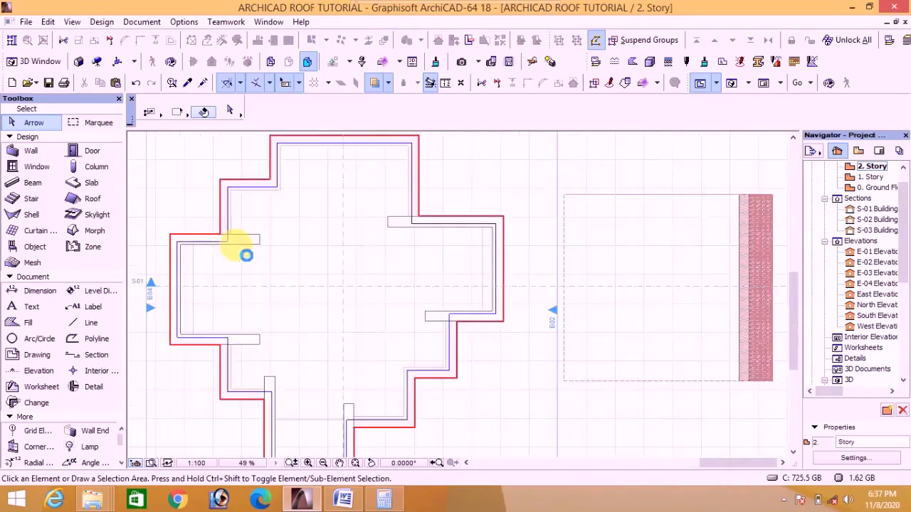
pyautogui.scroll(-2, 257, 245)
pyautogui.scroll(2, 264, 292)
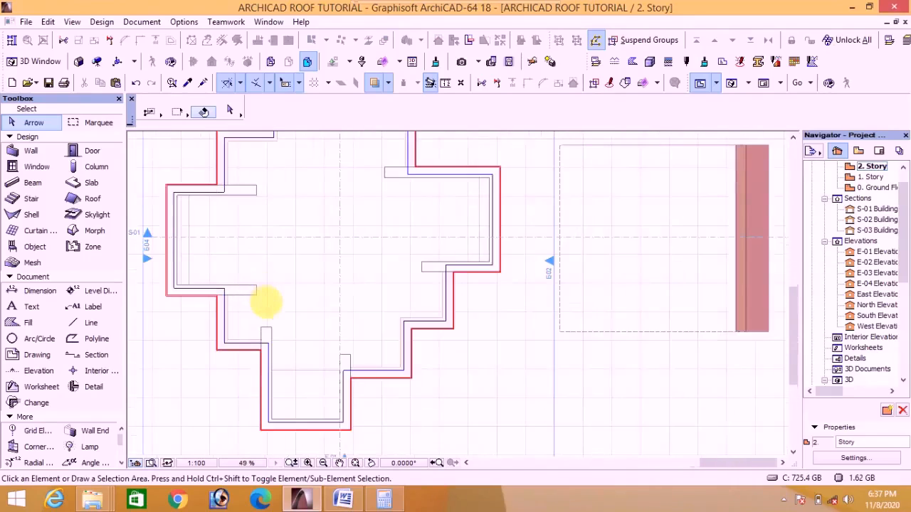
pyautogui.click(91, 324)
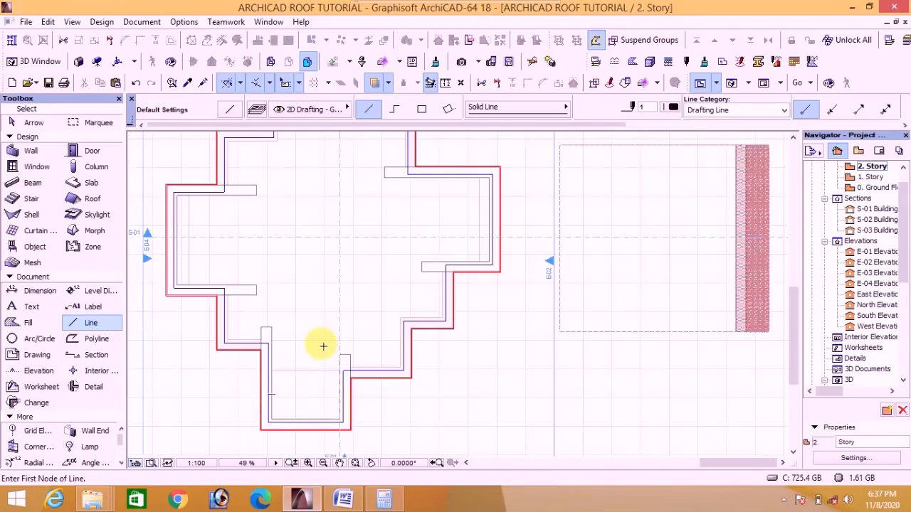
pyautogui.scroll(-2, 274, 361)
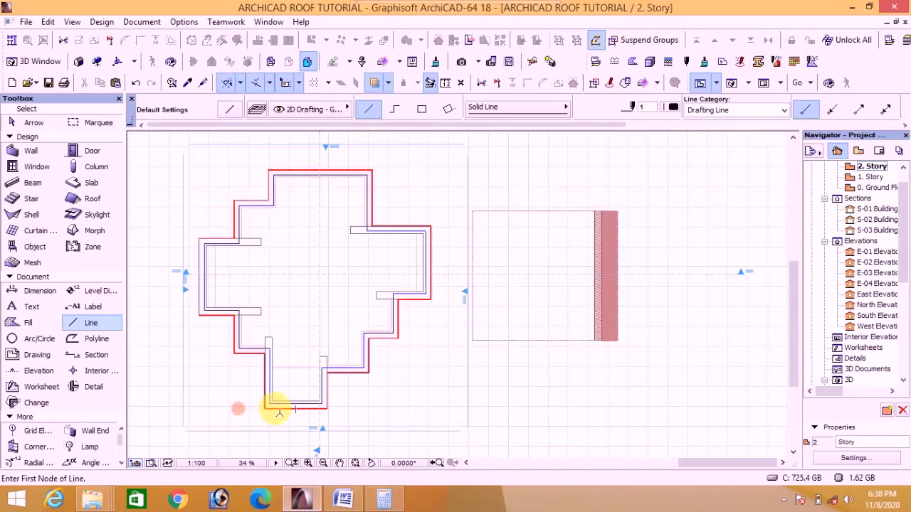
pyautogui.scroll(10, 280, 410)
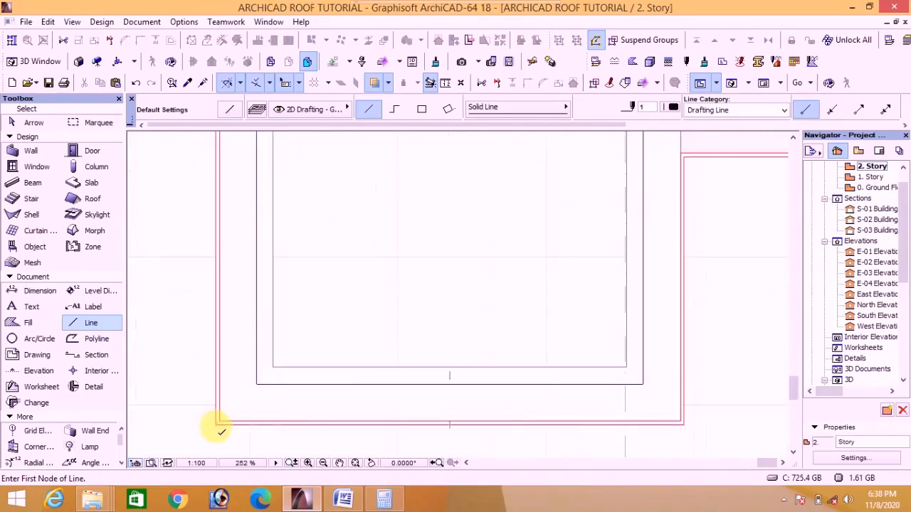
pyautogui.click(216, 425)
pyautogui.click(450, 192)
pyautogui.click(683, 424)
pyautogui.click(449, 193)
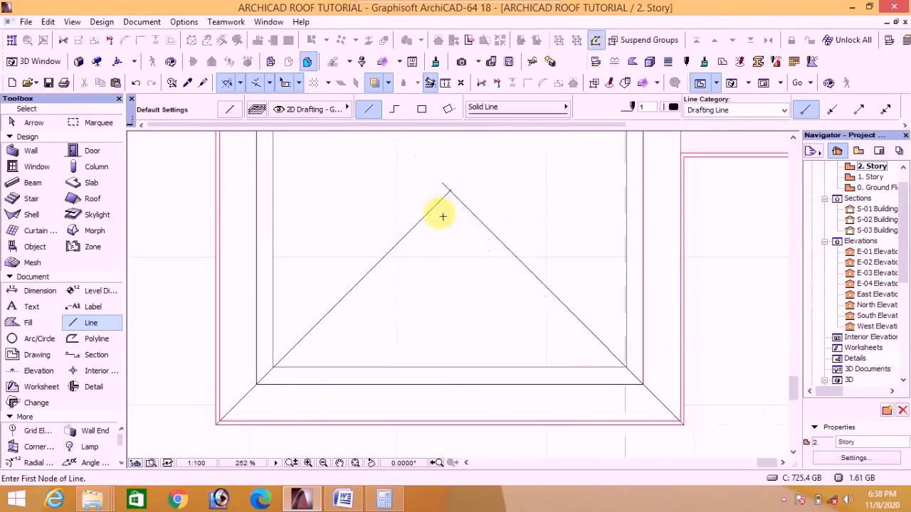
# Draw a 135° diagonal line from the lowest outer eave corner of the stepped lower-right side into the roof's interior
pyautogui.scroll(-7, 385, 229)
pyautogui.scroll(4, 468, 294)
pyautogui.scroll(-2, 451, 329)
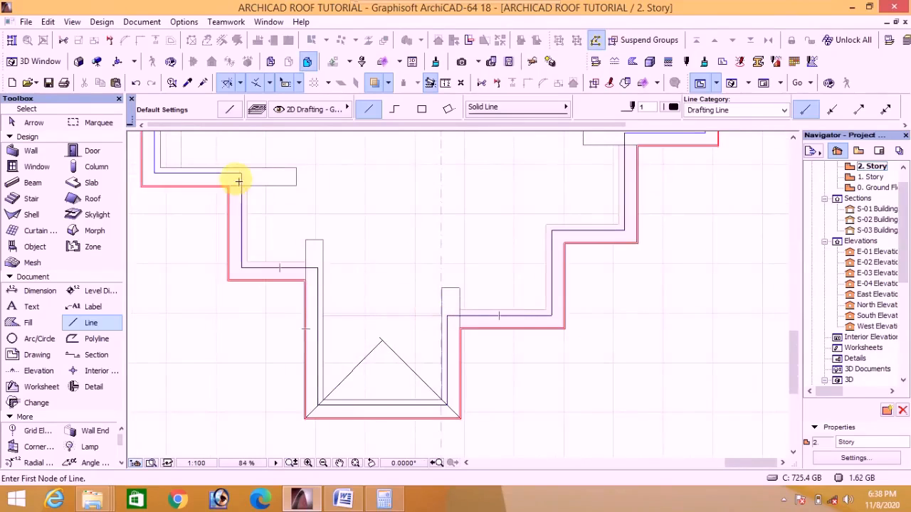
pyautogui.scroll(-4, 250, 361)
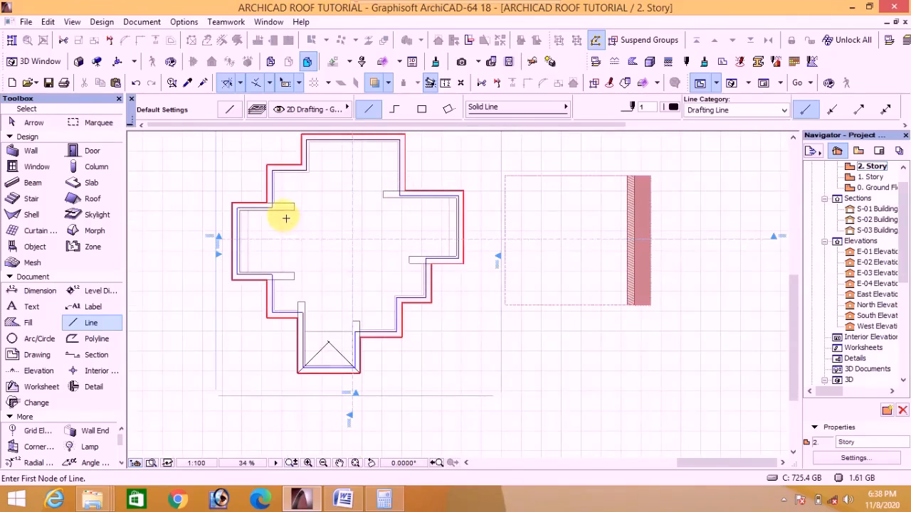
pyautogui.scroll(4, 323, 359)
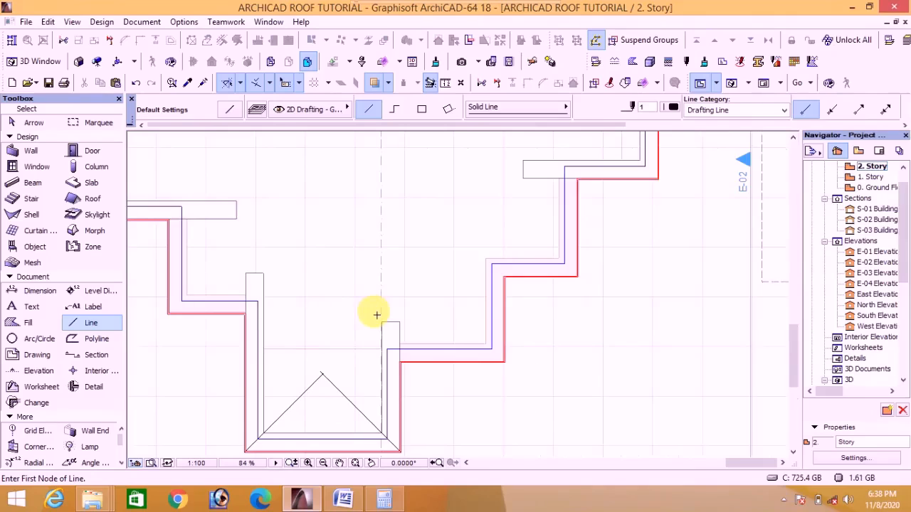
pyautogui.scroll(4, 501, 367)
pyautogui.click(515, 355)
pyautogui.scroll(-4, 531, 396)
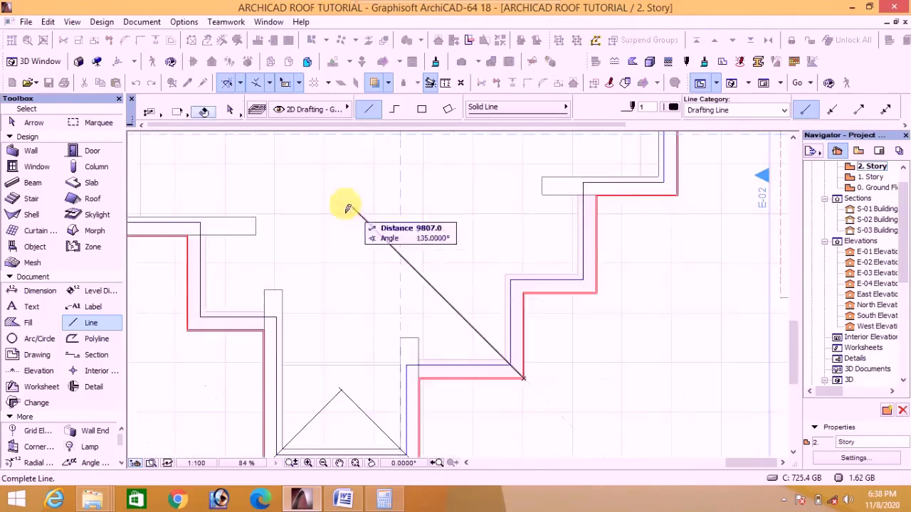
pyautogui.click(341, 198)
# Draw two more parallel diagonal lines from the next two eave corners up the stepped lower-right side into the interior
pyautogui.scroll(4, 527, 295)
pyautogui.click(528, 290)
pyautogui.scroll(-4, 523, 296)
pyautogui.click(345, 151)
pyautogui.scroll(3, 480, 266)
pyautogui.click(477, 286)
pyautogui.scroll(-4, 503, 326)
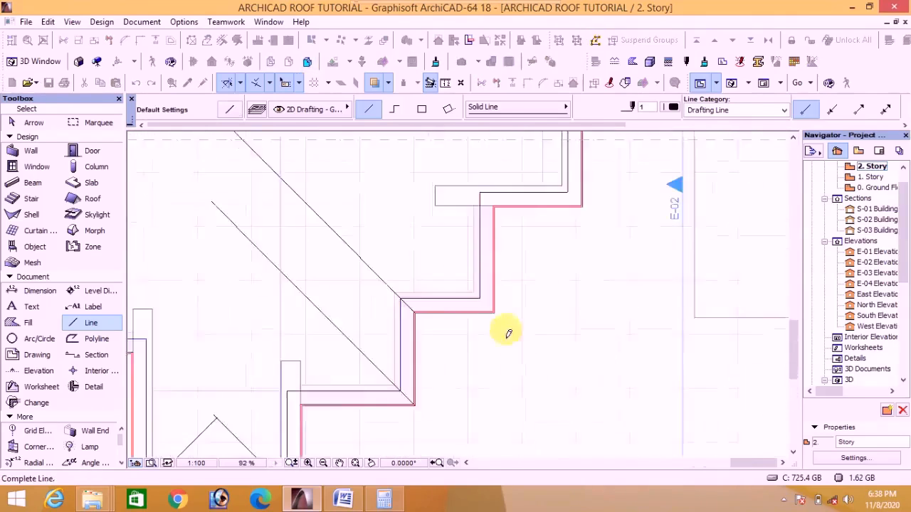
pyautogui.scroll(-4, 462, 303)
pyautogui.click(356, 189)
# Draw two diagonal hip lines from the right projection's lower and upper outer corners so that they cross inside it
pyautogui.scroll(7, 500, 259)
pyautogui.click(584, 254)
pyautogui.scroll(-4, 619, 349)
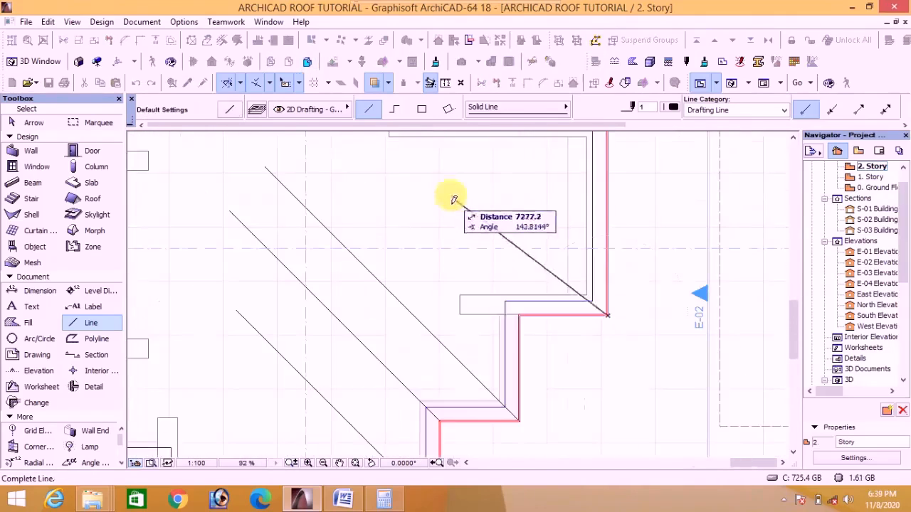
pyautogui.click(493, 207)
pyautogui.scroll(5, 593, 209)
pyautogui.click(593, 209)
pyautogui.scroll(-6, 519, 250)
pyautogui.click(403, 366)
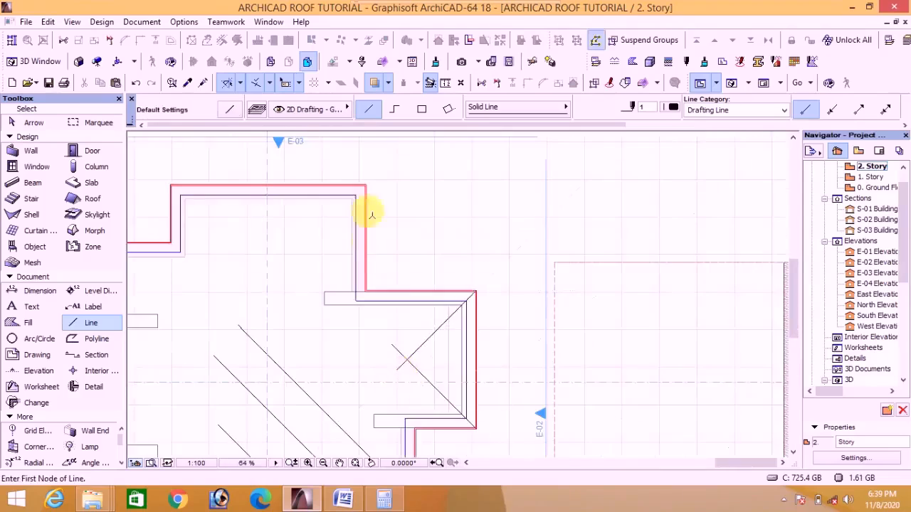
# Draw two 45° hip lines from the top projection's right and left outer corners so that they cross at its centreline
pyautogui.scroll(3, 363, 192)
pyautogui.click(368, 181)
pyautogui.click(195, 354)
pyautogui.scroll(-1, 195, 354)
pyautogui.moveTo(195, 354); pyautogui.dragTo(341, 331, button='middle')
pyautogui.scroll(6, 208, 193)
pyautogui.click(199, 175)
pyautogui.scroll(-5, 218, 185)
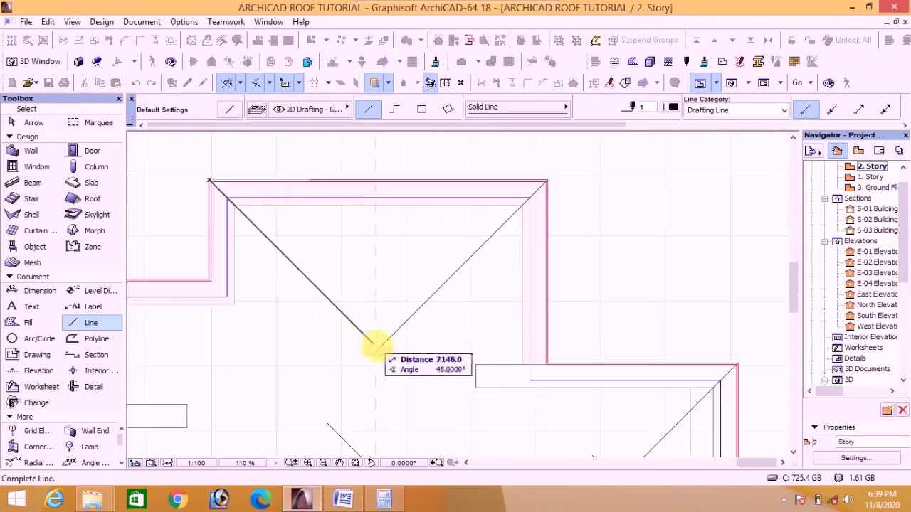
pyautogui.click(392, 363)
# Draw two parallel diagonal lines from the stepped upper-left eave corners down into the roof's interior
pyautogui.scroll(-5, 393, 364)
pyautogui.scroll(6, 279, 330)
pyautogui.scroll(7, 427, 306)
pyautogui.click(378, 278)
pyautogui.scroll(-10, 378, 280)
pyautogui.click(510, 414)
pyautogui.scroll(-4, 406, 306)
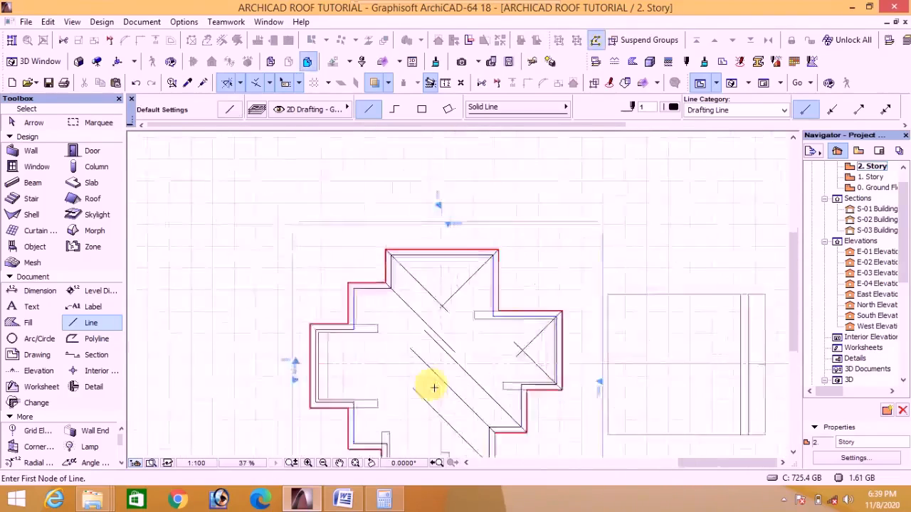
pyautogui.scroll(7, 367, 303)
pyautogui.click(244, 173)
pyautogui.scroll(-4, 265, 191)
pyautogui.click(399, 324)
# Draw two diagonal hip lines from the left projection's upper and lower outer corners so that they cross inside it
pyautogui.scroll(6, 177, 293)
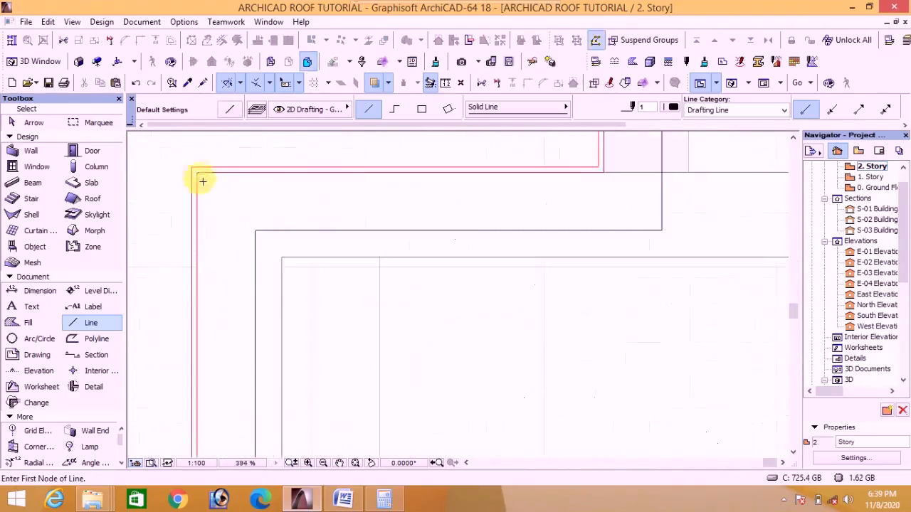
pyautogui.click(192, 168)
pyautogui.scroll(-8, 216, 205)
pyautogui.click(318, 300)
pyautogui.scroll(9, 217, 337)
pyautogui.click(163, 313)
pyautogui.scroll(-6, 182, 342)
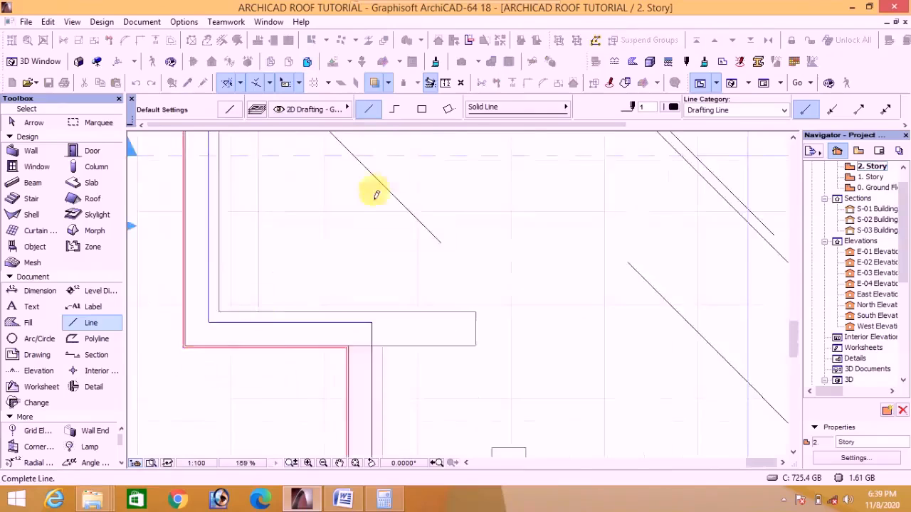
pyautogui.scroll(-4, 375, 196)
pyautogui.click(382, 192)
# Draw a diagonal line about 9200 long from the stepped lower-left outer eave corner up into the roof's interior
pyautogui.scroll(7, 355, 347)
pyautogui.click(315, 435)
pyautogui.scroll(-8, 331, 388)
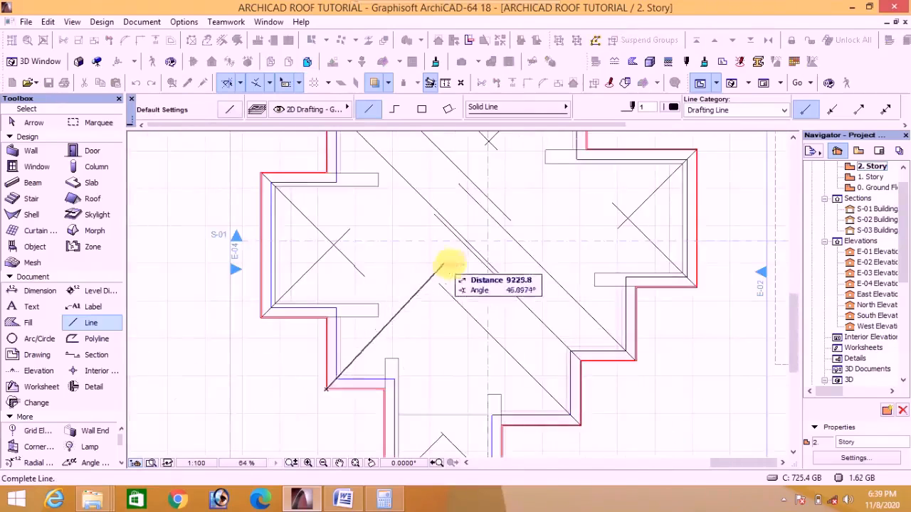
pyautogui.click(441, 269)
# Trim the overhanging line ends where the hip lines cross inside the building's projections
pyautogui.scroll(3, 356, 259)
pyautogui.scroll(-3, 315, 223)
pyautogui.scroll(8, 440, 399)
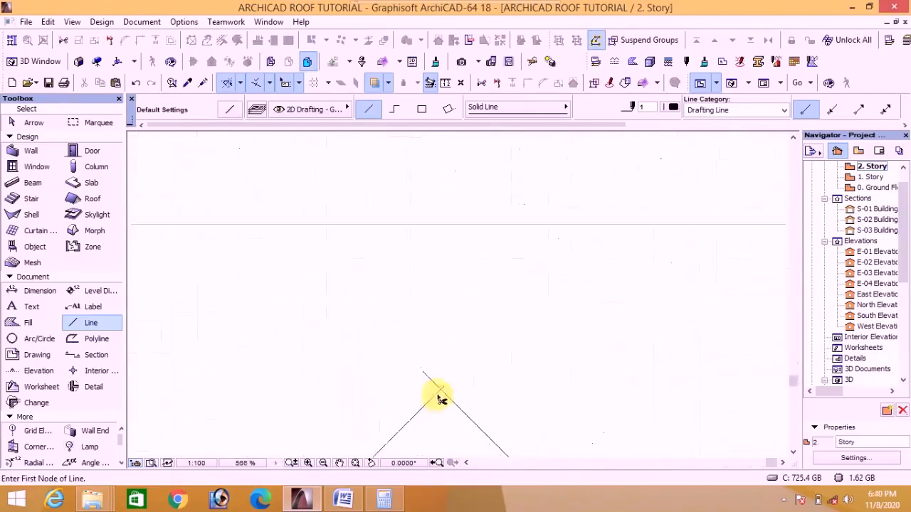
pyautogui.scroll(-6, 433, 370)
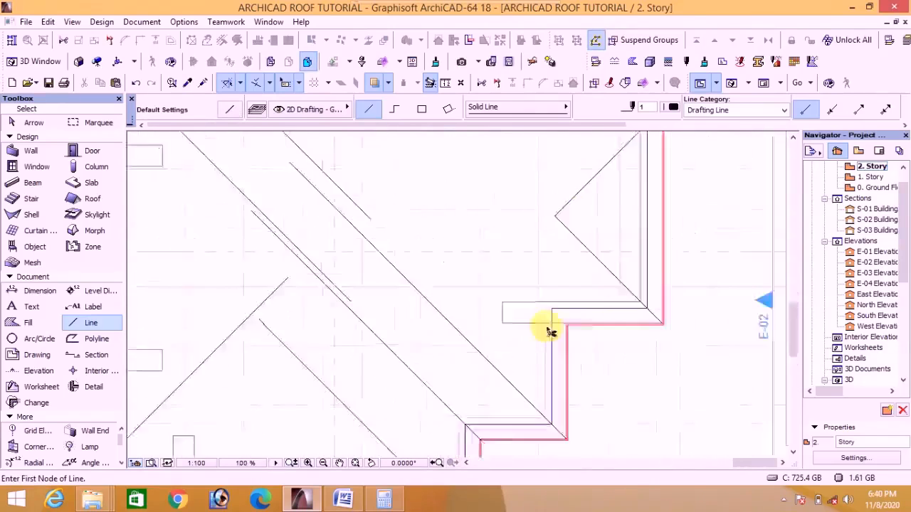
pyautogui.scroll(2, 427, 218)
pyautogui.scroll(-6, 420, 220)
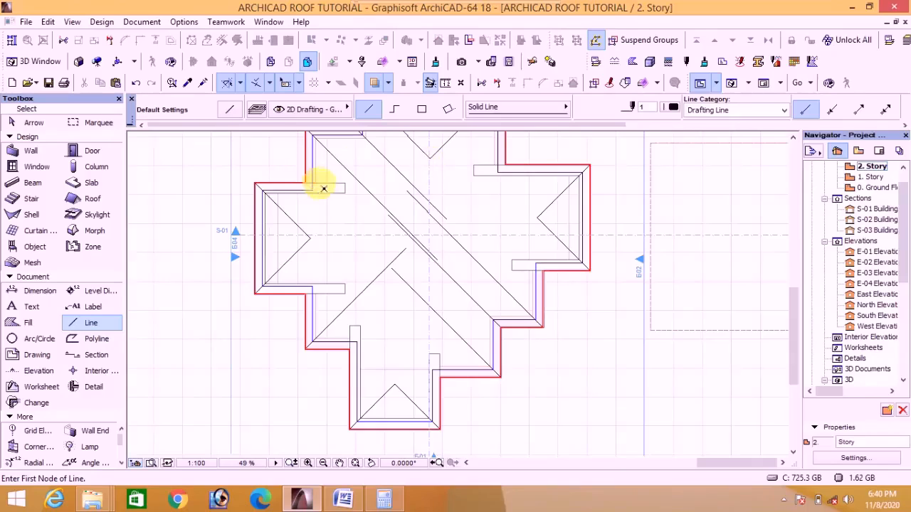
# Examine the inner eave corners where the left projection meets the main roof outline
pyautogui.scroll(5, 315, 296)
pyautogui.scroll(5, 242, 300)
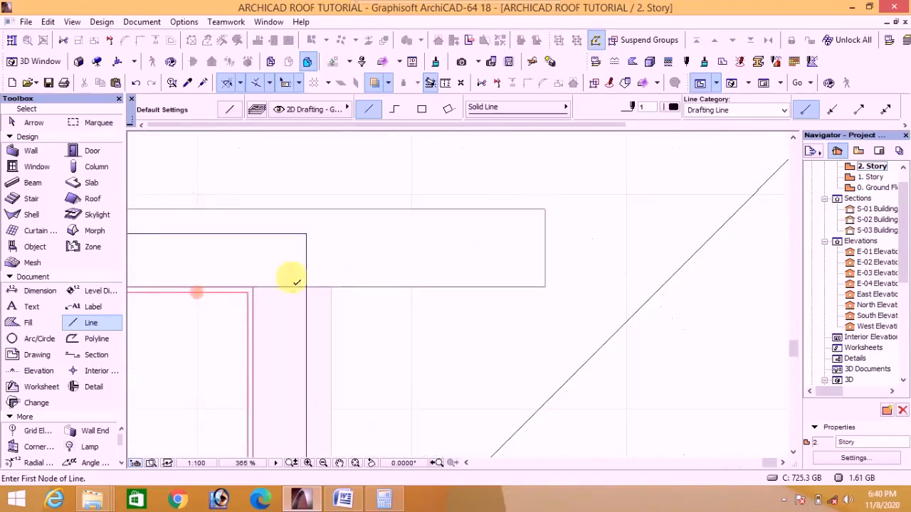
pyautogui.scroll(-4, 266, 318)
pyautogui.scroll(3, 265, 319)
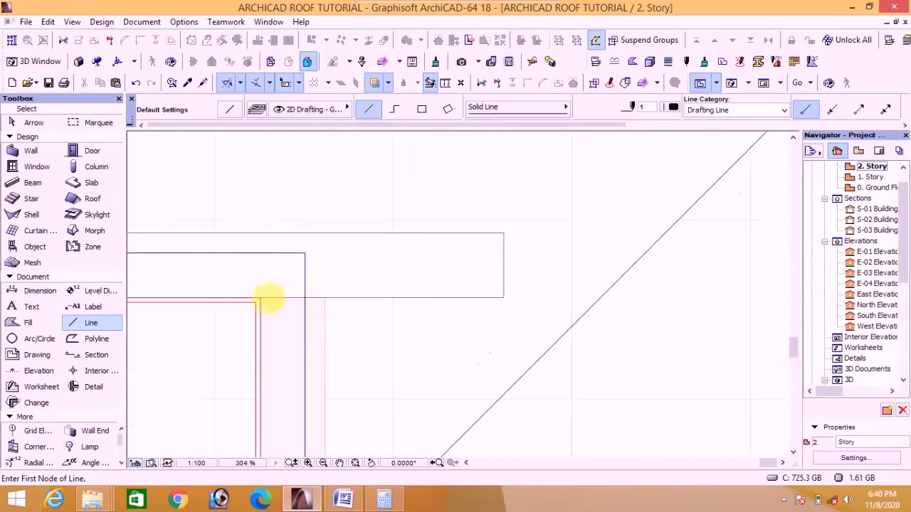
pyautogui.scroll(-4, 260, 308)
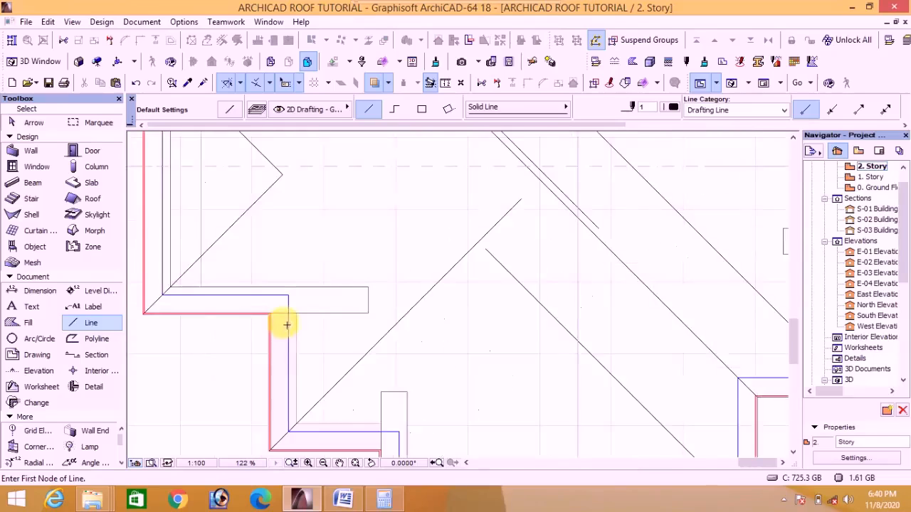
pyautogui.scroll(-1, 291, 341)
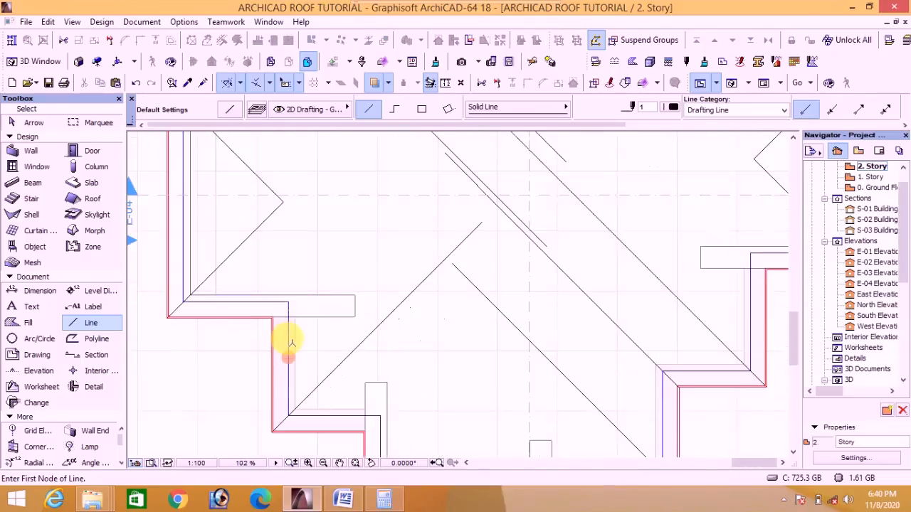
pyautogui.scroll(3, 288, 340)
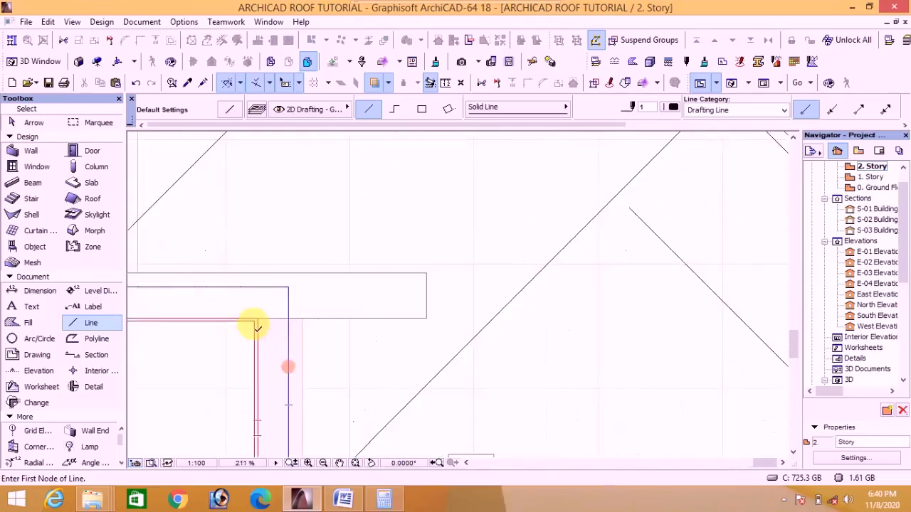
pyautogui.scroll(1, 255, 325)
pyautogui.scroll(-3, 266, 335)
pyautogui.scroll(4, 266, 338)
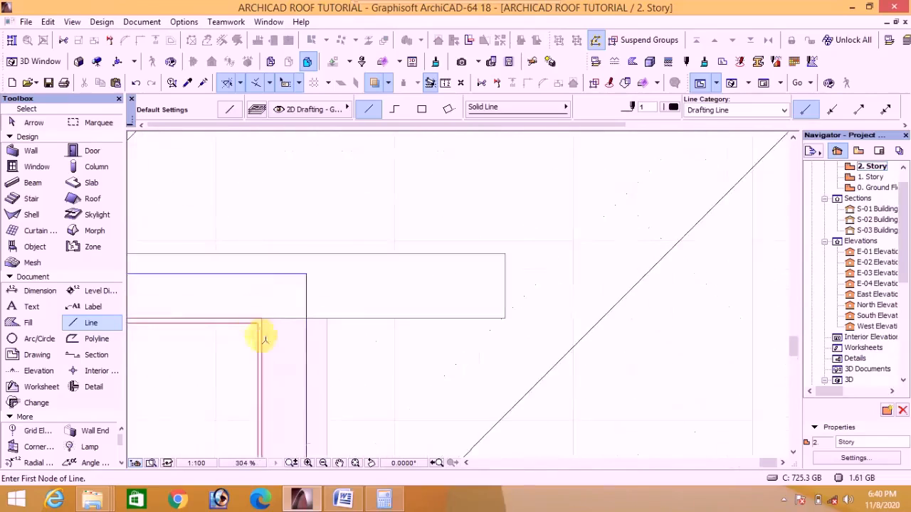
pyautogui.scroll(-5, 265, 340)
pyautogui.scroll(1, 282, 352)
pyautogui.scroll(-1, 274, 356)
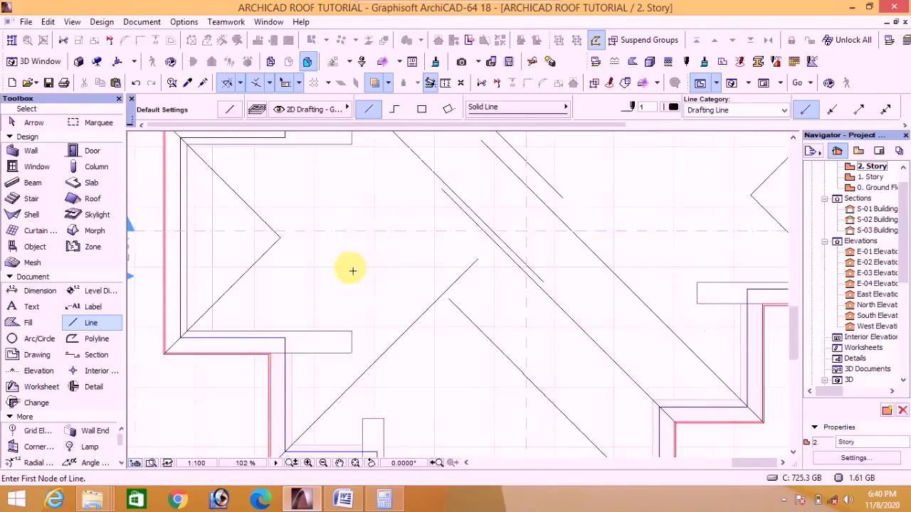
# Look up the horizontal roof extension for h = 2000 in the Word formula document and return to the ArchiCAD plan
pyautogui.click(345, 501)
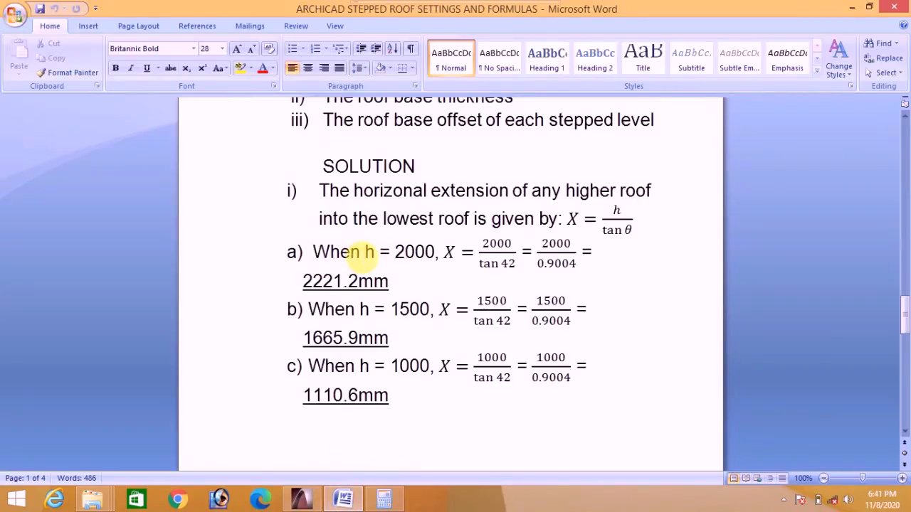
pyautogui.click(301, 501)
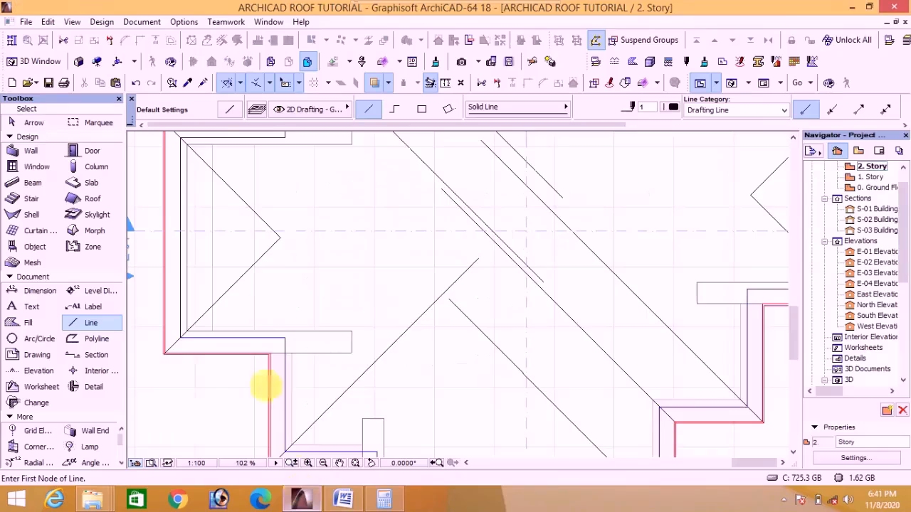
pyautogui.scroll(-3, 277, 349)
pyautogui.scroll(5, 254, 203)
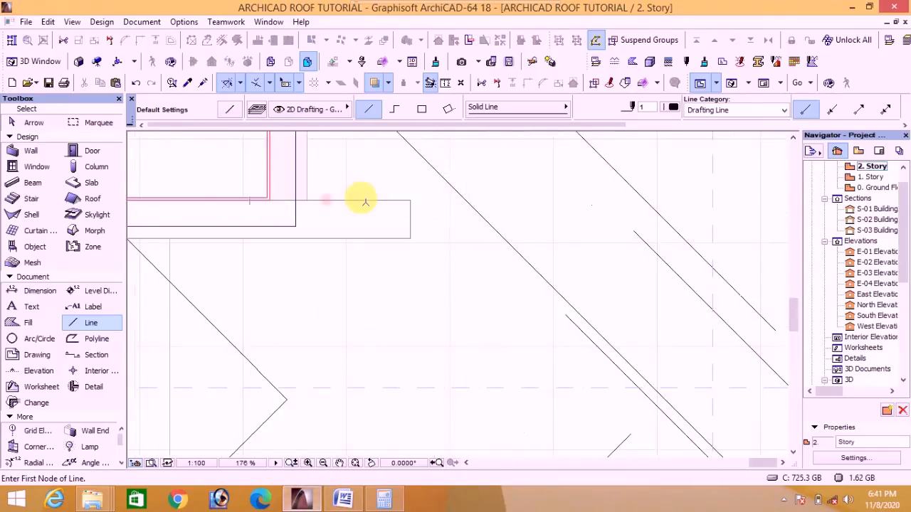
pyautogui.click(343, 501)
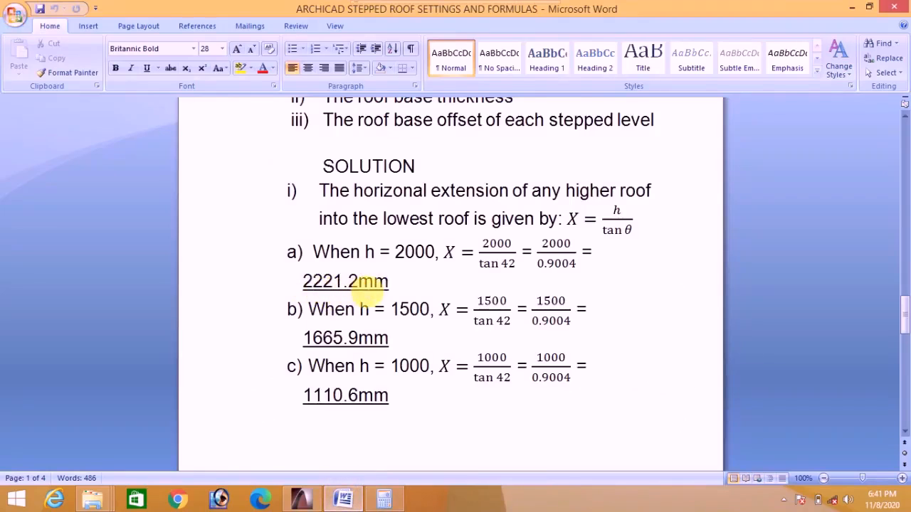
pyautogui.click(302, 501)
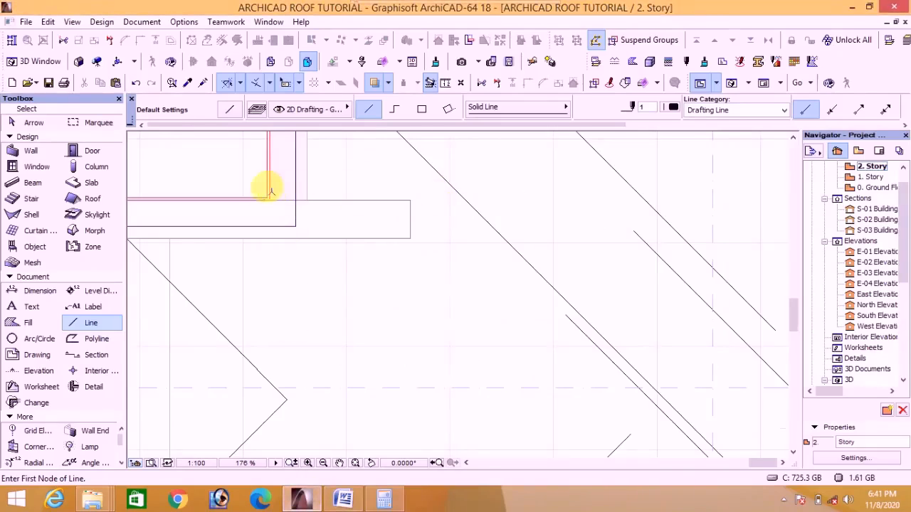
# Draw a horizontal line 2221.2 long from the left projection's upper inner eave corner into the roof's interior
pyautogui.scroll(1, 264, 189)
pyautogui.scroll(5, 285, 207)
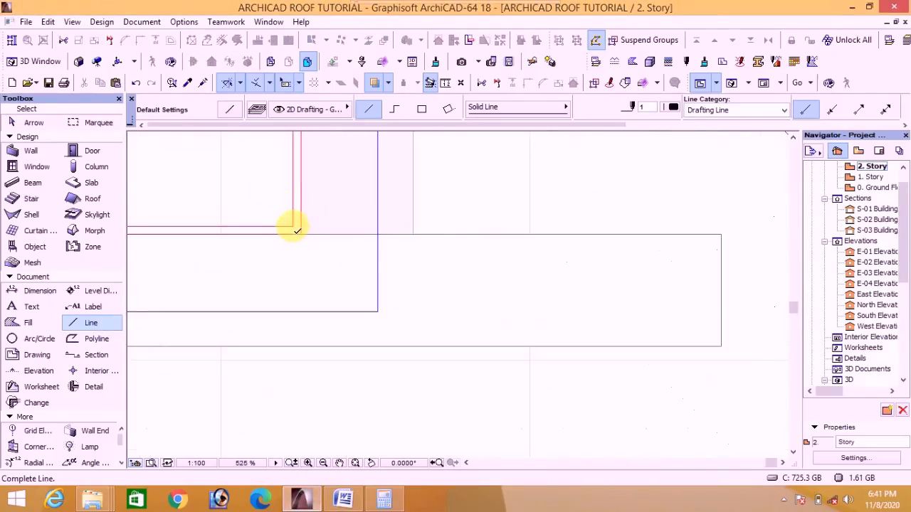
pyautogui.click(293, 227)
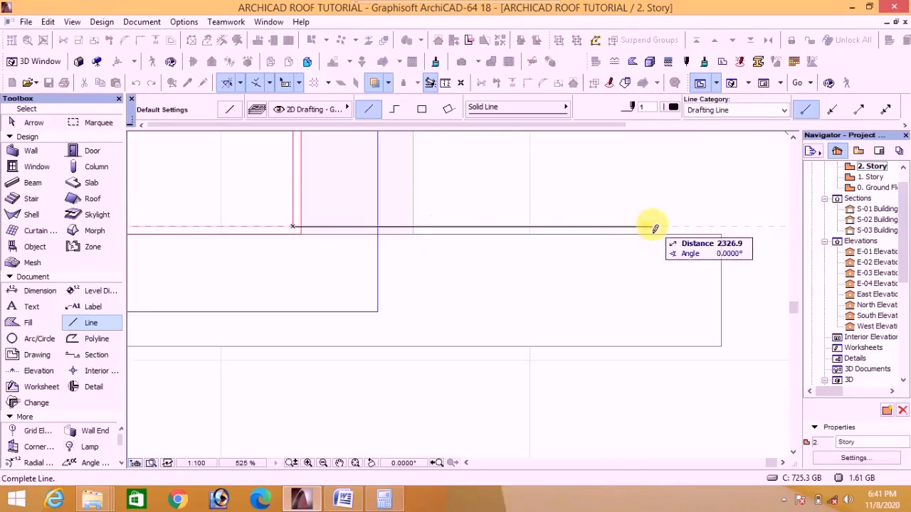
pyautogui.write('221')
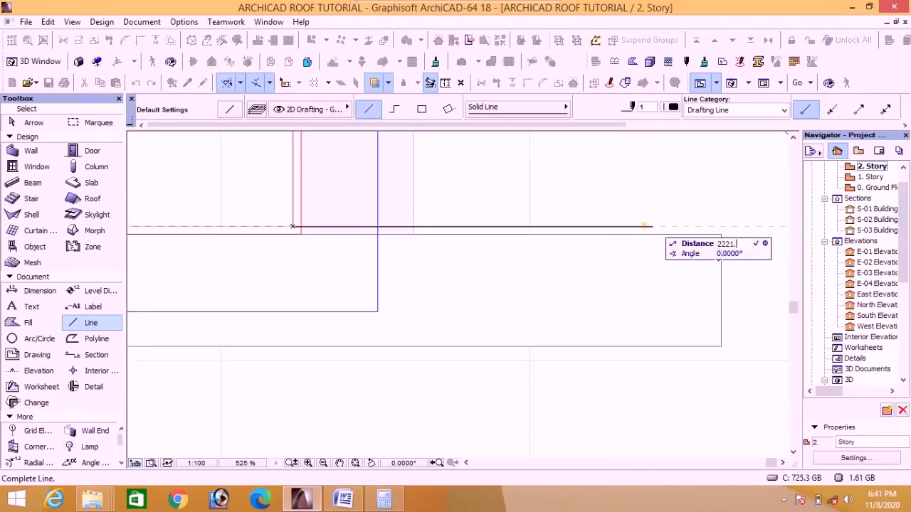
pyautogui.click(637, 226)
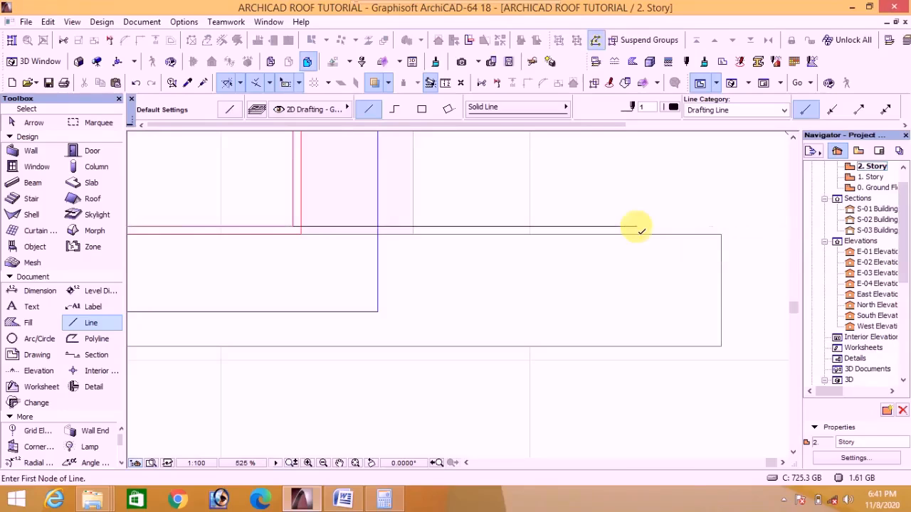
# Draw a 45° diagonal line from the inner end of the upper extension line down past the left projection's centre axis
pyautogui.scroll(-3, 450, 214)
pyautogui.scroll(2, 555, 228)
pyautogui.moveTo(612, 264); pyautogui.dragTo(531, 234, button='middle')
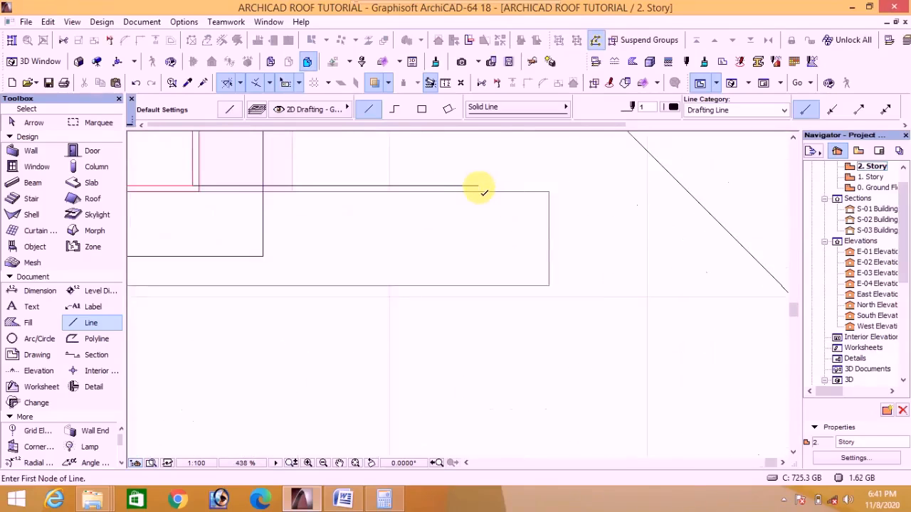
pyautogui.click(484, 191)
pyautogui.scroll(-5, 500, 234)
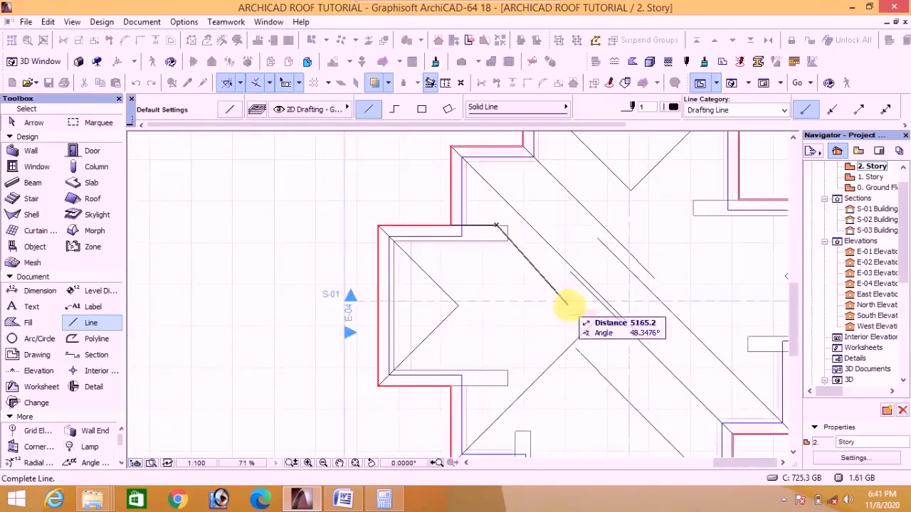
pyautogui.click(597, 319)
pyautogui.scroll(-3, 459, 265)
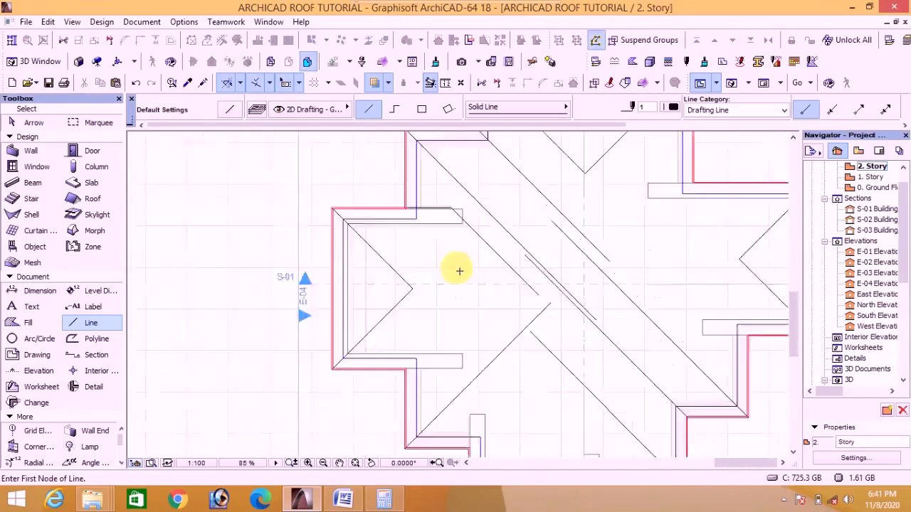
# Draw a horizontal line 2221.2 long from the left projection's lower inner eave corner into the roof's interior
pyautogui.moveTo(413, 368); pyautogui.dragTo(392, 297, button='middle')
pyautogui.scroll(3, 392, 297)
pyautogui.scroll(5, 392, 297)
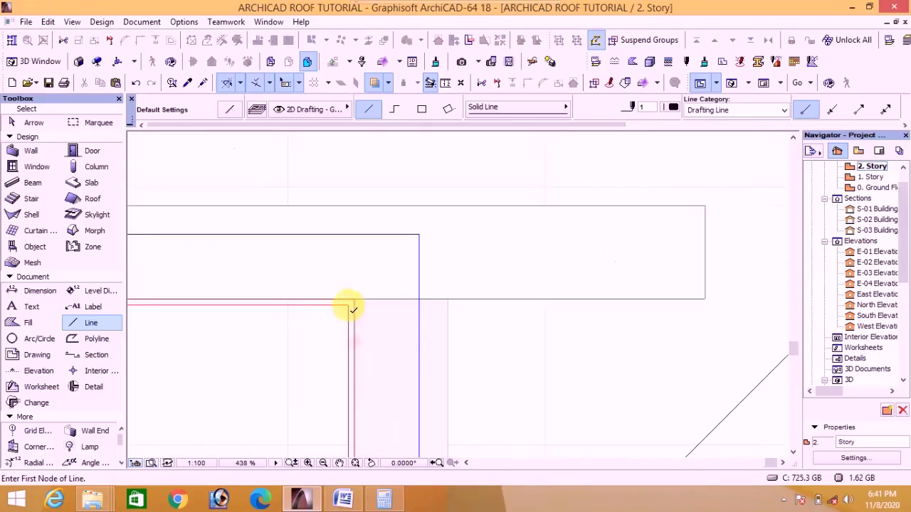
pyautogui.click(352, 308)
pyautogui.scroll(-5, 358, 309)
pyautogui.scroll(4, 462, 309)
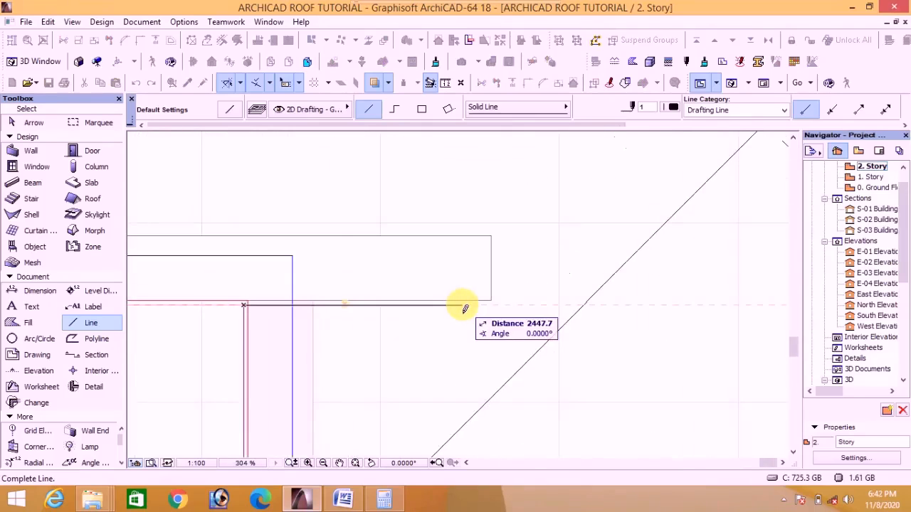
pyautogui.write('2221.')
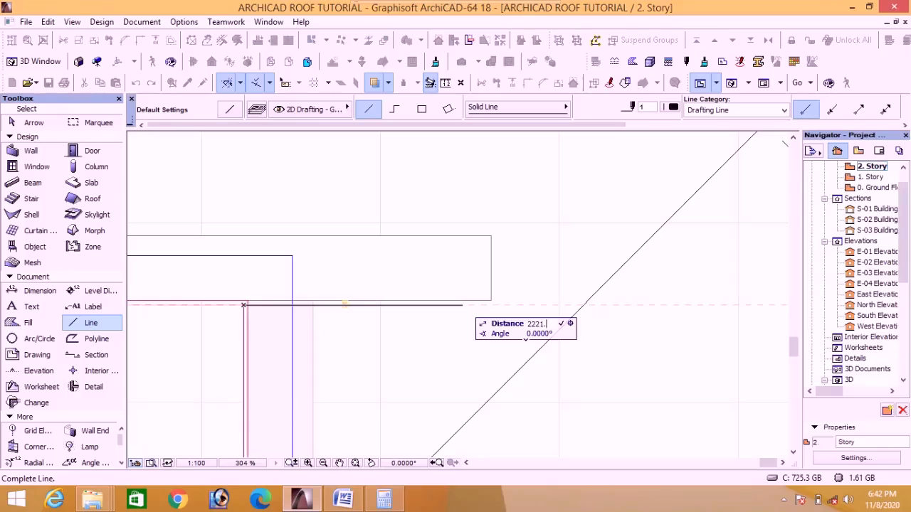
pyautogui.write('2')
pyautogui.press('Return')
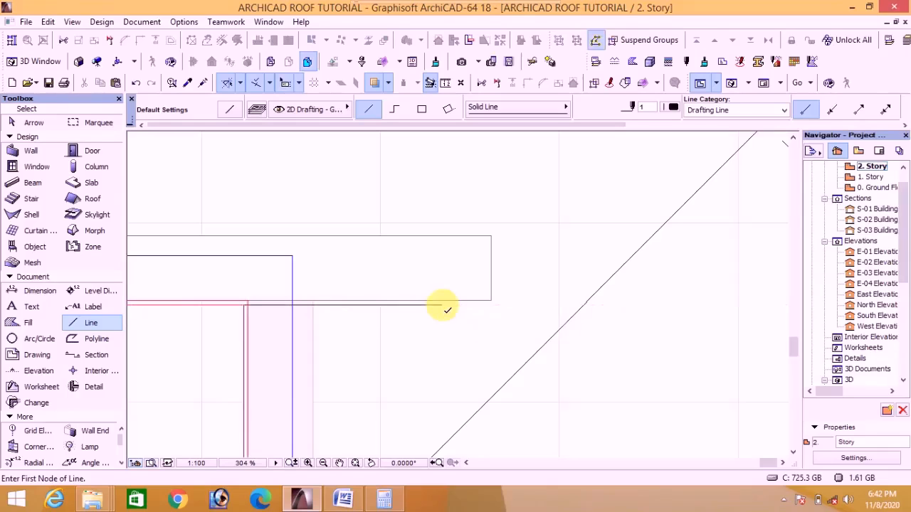
# Draw a 45° diagonal line about 5800 long from the lower extension line's inner end up across the upper diagonal
pyautogui.click(443, 307)
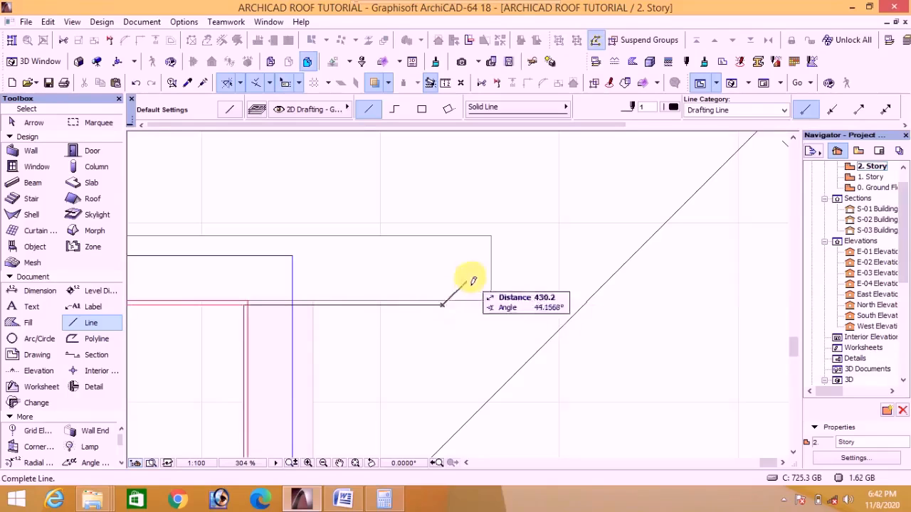
pyautogui.scroll(-5, 470, 308)
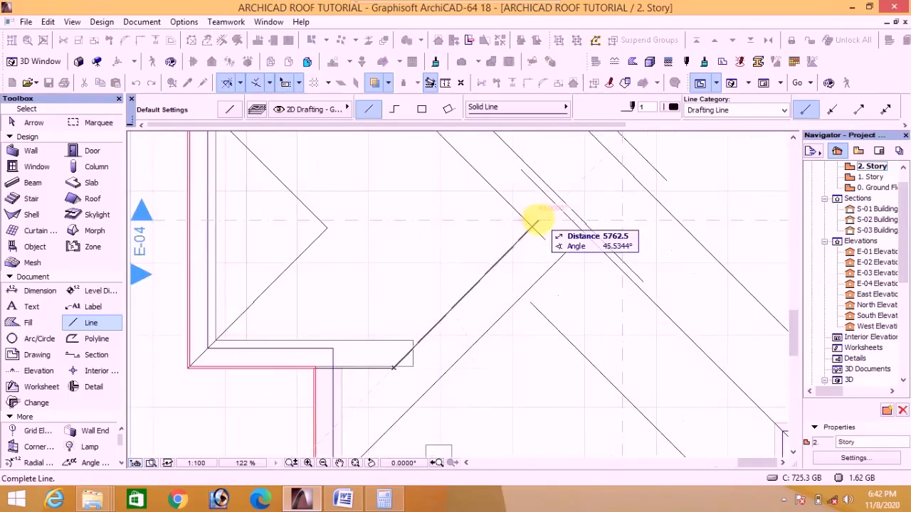
pyautogui.click(541, 225)
pyautogui.scroll(4, 542, 239)
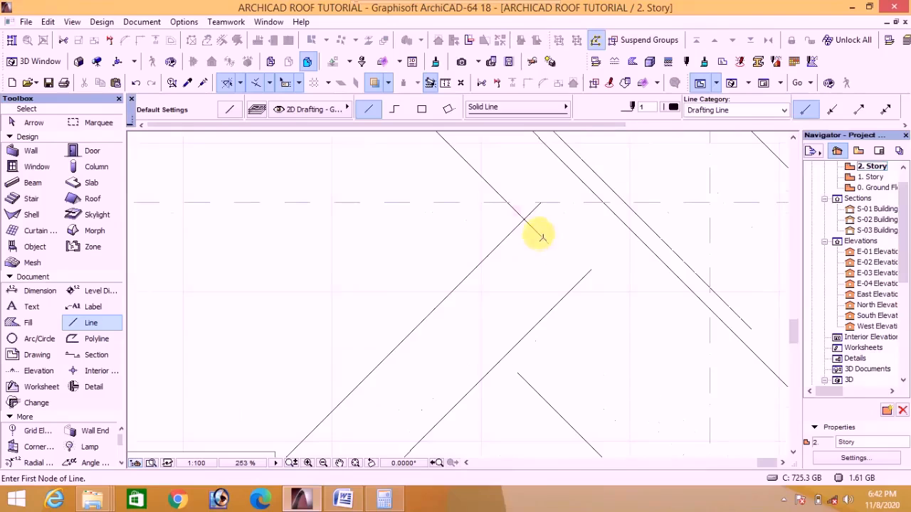
# Trim the overhanging ends where the two diagonals cross and draw a horizontal ridge line from there to the left projection's hip apex
pyautogui.click(523, 222)
pyautogui.scroll(-5, 386, 244)
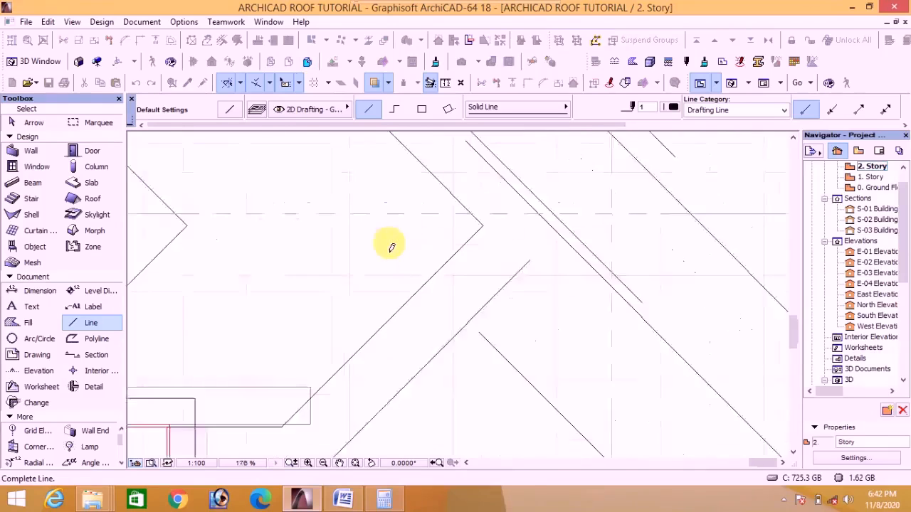
pyautogui.click(291, 234)
# Check the horizontal extension values in the Word formula document for the right projection and return to the ArchiCAD plan
pyautogui.scroll(3, 355, 324)
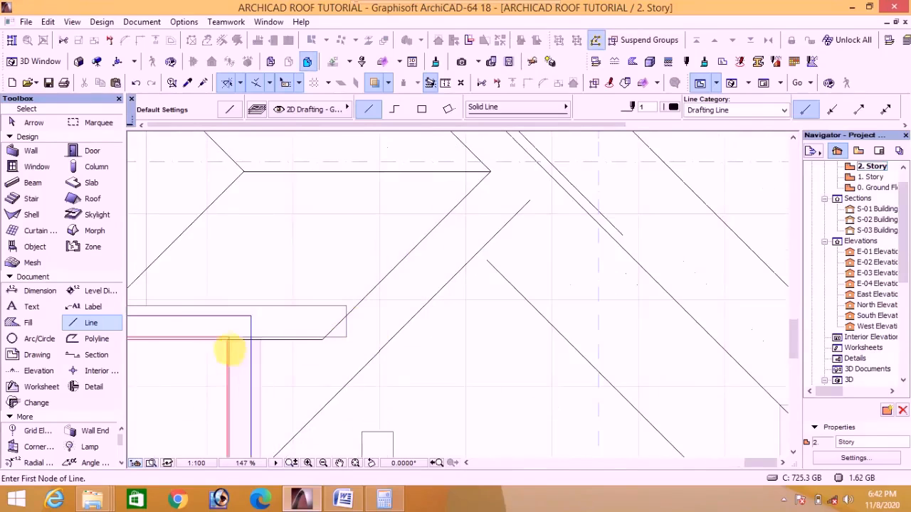
pyautogui.scroll(-4, 247, 349)
pyautogui.scroll(4, 295, 184)
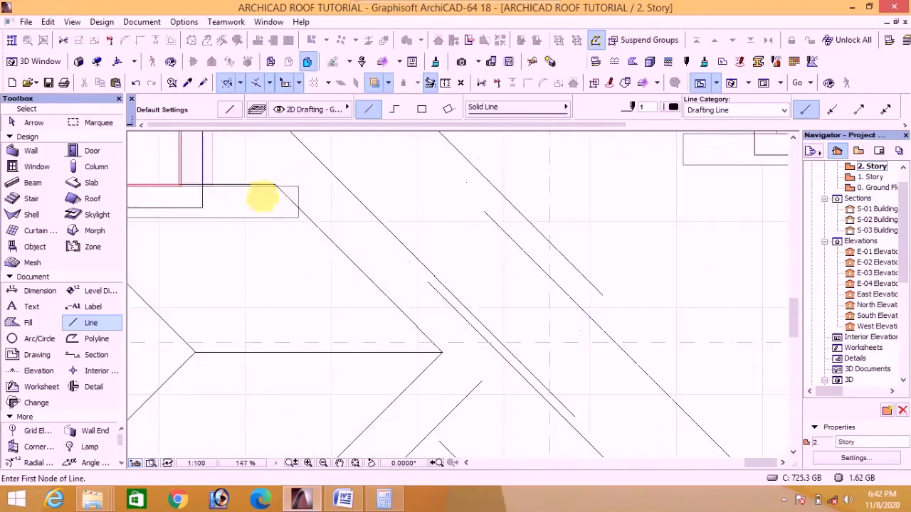
pyautogui.scroll(-8, 269, 225)
pyautogui.scroll(4, 420, 197)
pyautogui.scroll(1, 313, 209)
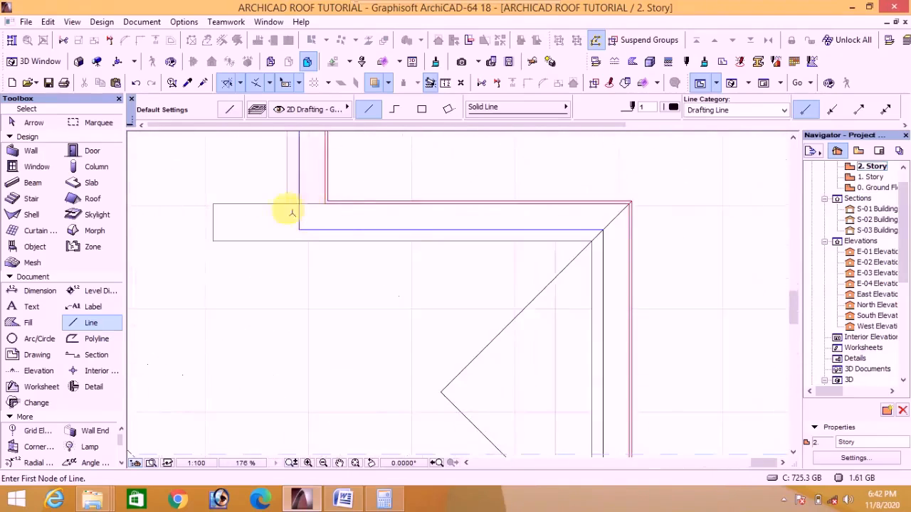
pyautogui.scroll(-2, 336, 242)
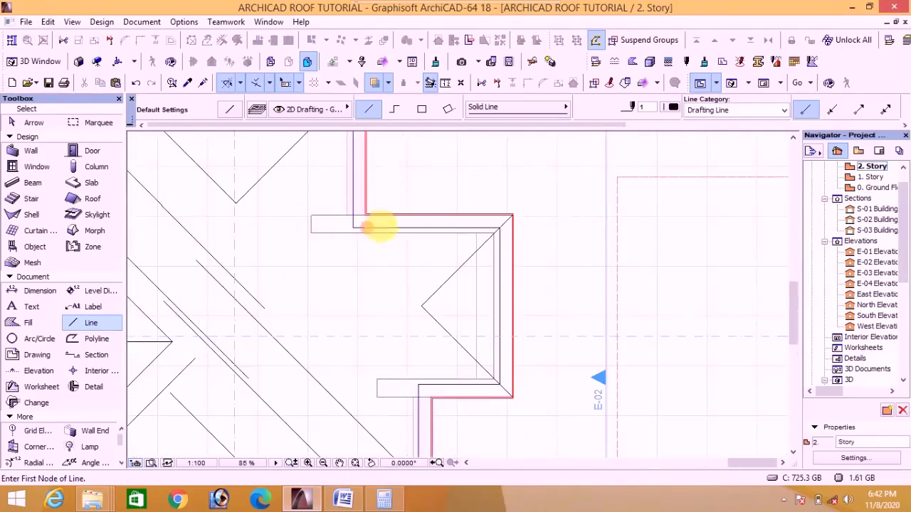
pyautogui.click(343, 500)
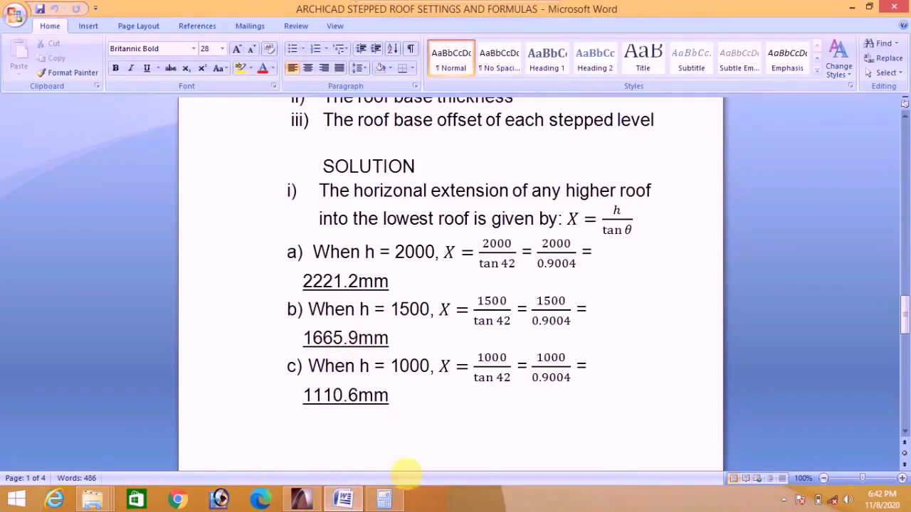
pyautogui.click(302, 503)
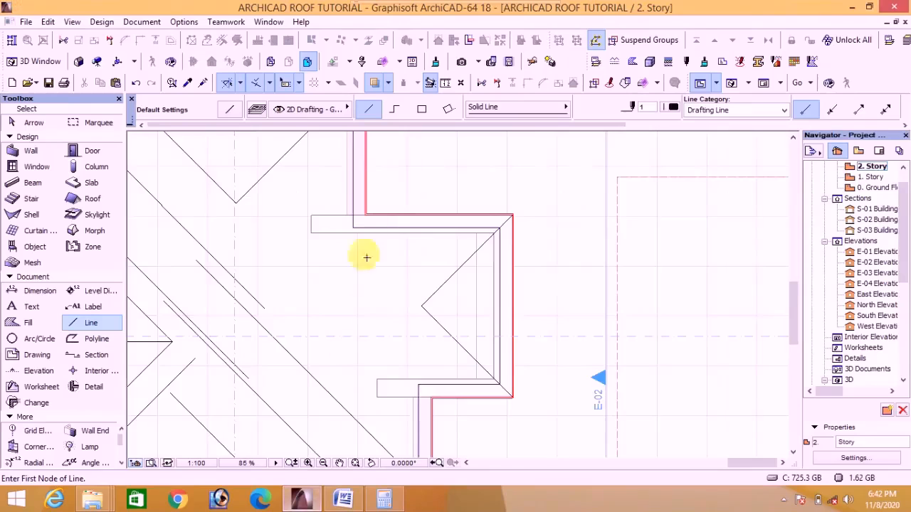
# Draw a horizontal line 1665.9 long from the right projection's upper inner eave corner into the roof's interior
pyautogui.scroll(5, 366, 254)
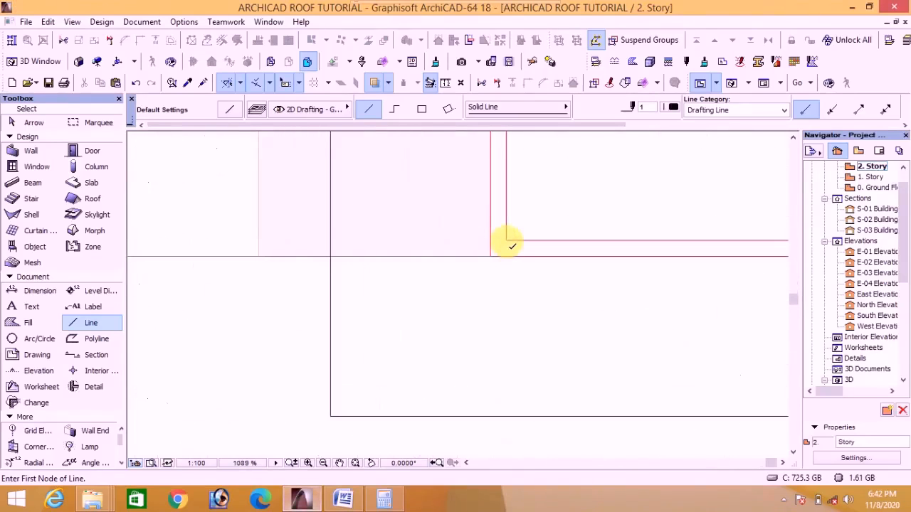
pyautogui.click(509, 243)
pyautogui.scroll(-5, 392, 248)
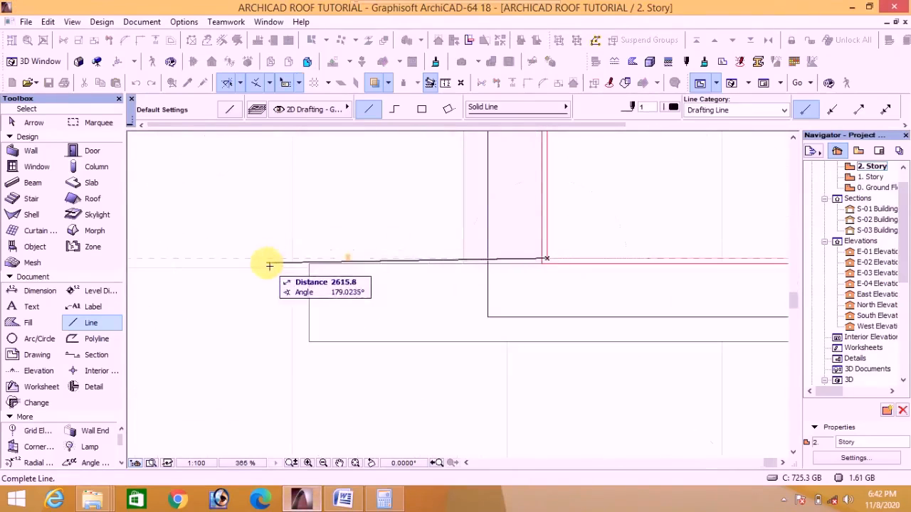
pyautogui.press('Tab')
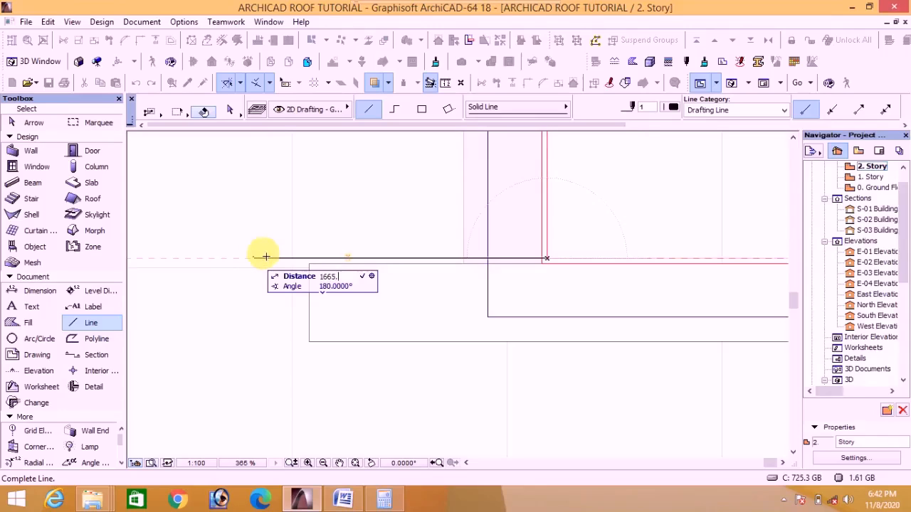
# Draw a 45° diagonal line about 6570 long from the upper extension line's inner end down towards the roof's centre
pyautogui.click(369, 260)
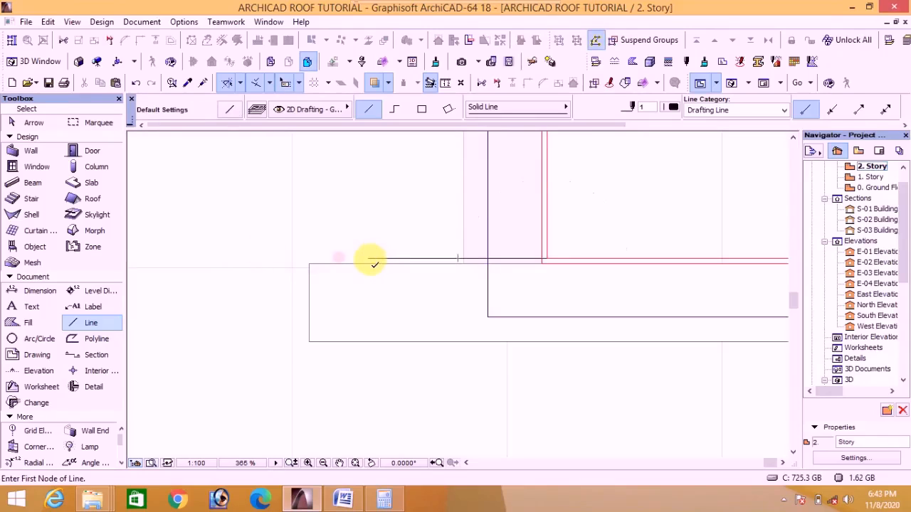
pyautogui.scroll(-5, 346, 284)
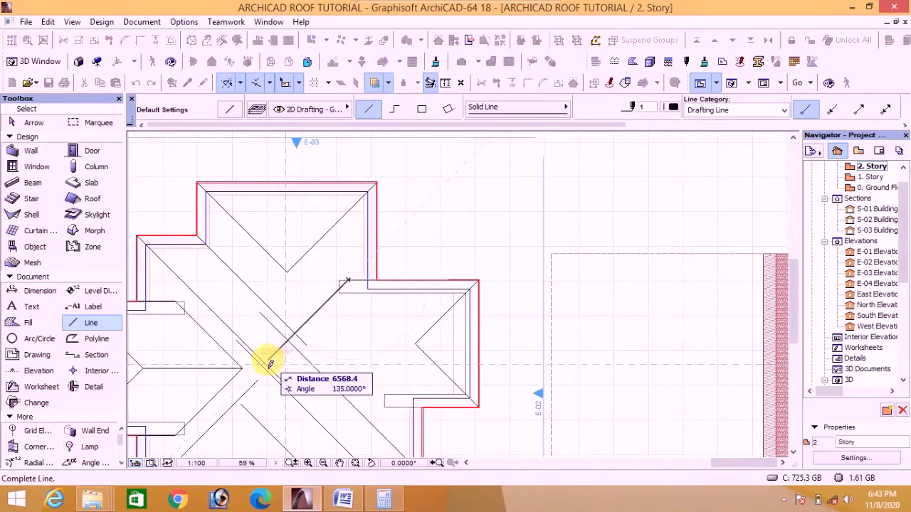
pyautogui.click(267, 362)
# Draw a horizontal line 1665.9 long from the right projection's lower inner eave corner into the roof's interior
pyautogui.scroll(6, 355, 366)
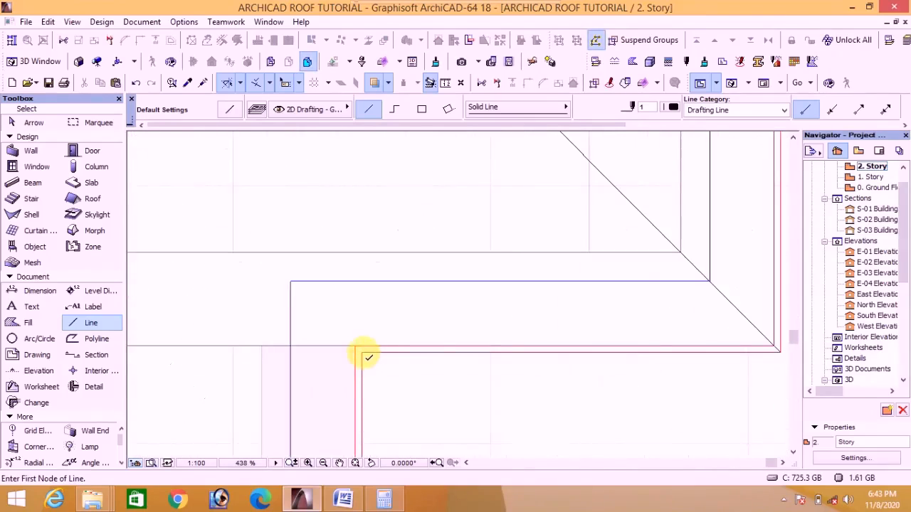
pyautogui.click(368, 356)
pyautogui.scroll(-3, 446, 362)
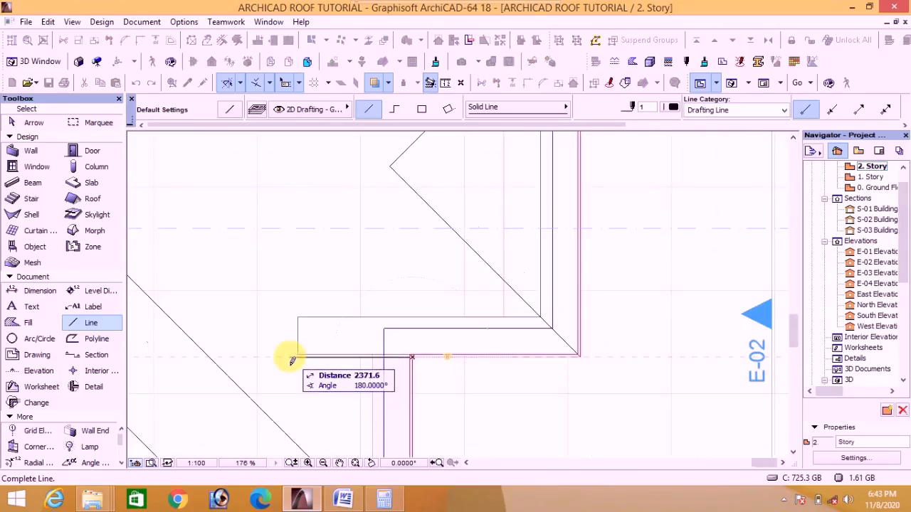
pyautogui.write('1')
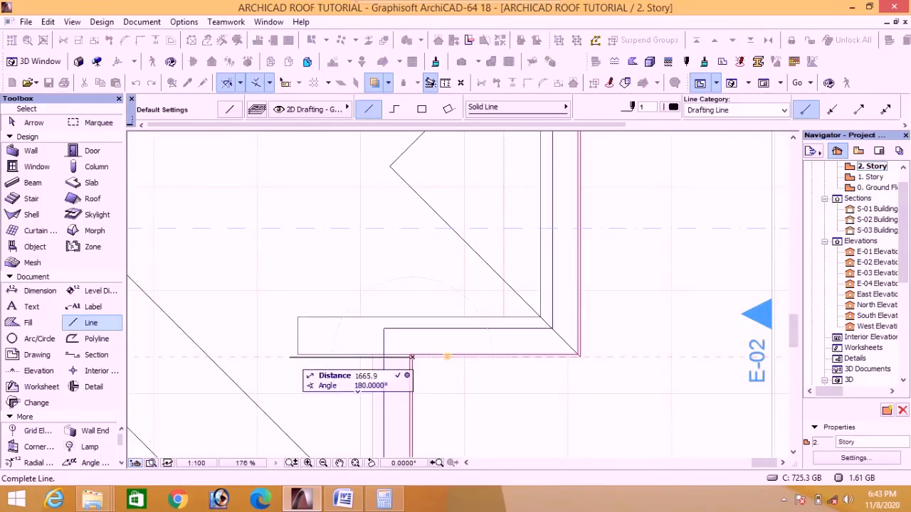
pyautogui.write('665.9')
pyautogui.press('Return')
# Draw a 45° diagonal line from the right projection's lower extension line's inner end up across the roof's interior
pyautogui.scroll(2, 332, 362)
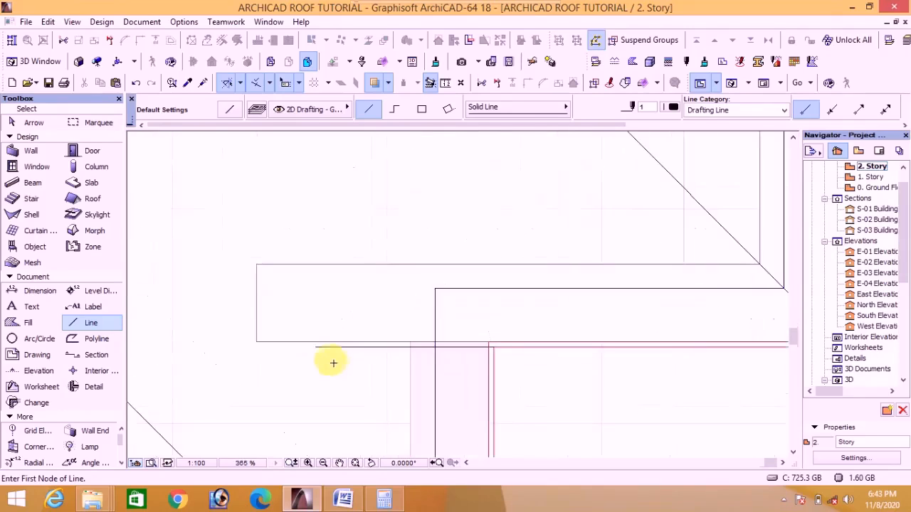
pyautogui.click(321, 353)
pyautogui.scroll(-3, 382, 413)
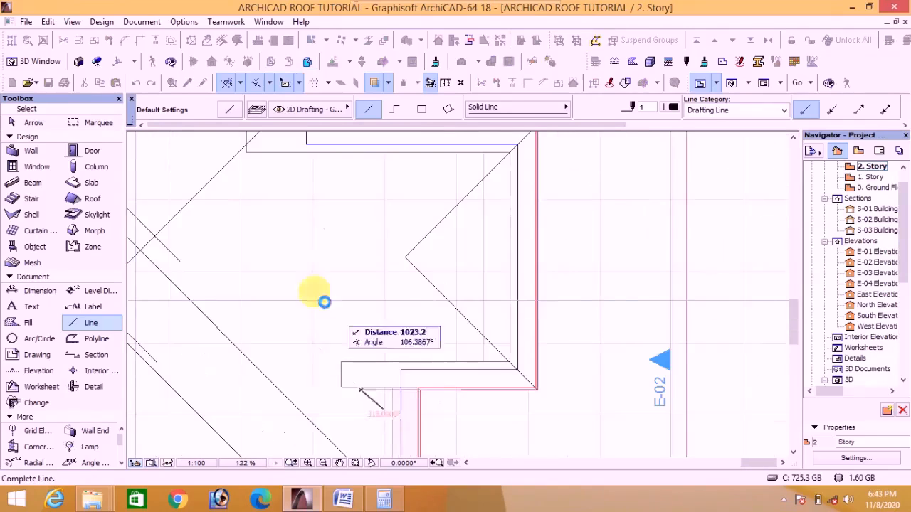
pyautogui.click(167, 195)
# Draw a horizontal ridge line from the right projection's hip apex to the lower diagonal and trim the diagonal's overhang beyond it
pyautogui.scroll(1, 389, 266)
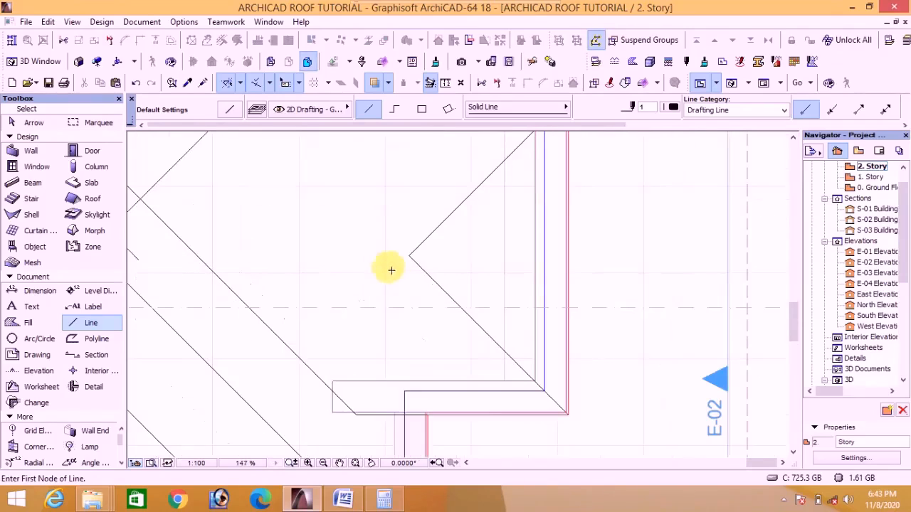
pyautogui.click(411, 257)
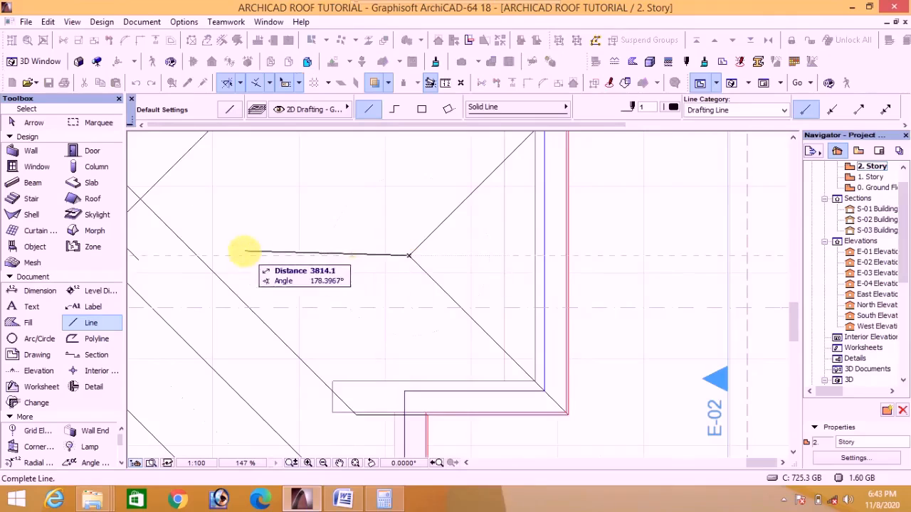
pyautogui.click(195, 257)
pyautogui.scroll(-1, 199, 210)
pyautogui.scroll(2, 257, 269)
# Draw a 45° diagonal line from the right ridge's inner end down-left across the central diagonals
pyautogui.moveTo(260, 271); pyautogui.dragTo(392, 219, button='middle')
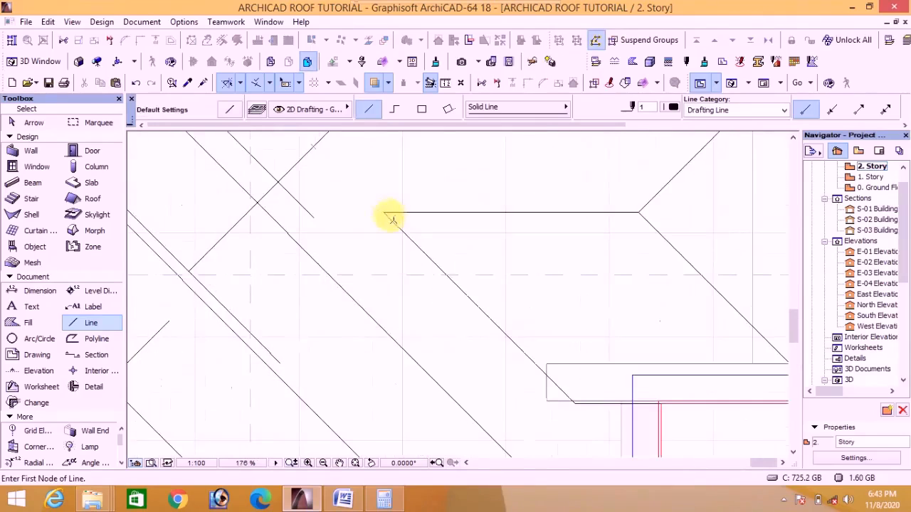
pyautogui.click(386, 212)
pyautogui.click(226, 373)
# Draw a vertical ridge line about 3140 long from the upper projection's hip apex down to the diagonal and trim the diagonal's overhang
pyautogui.moveTo(249, 185); pyautogui.dragTo(354, 415, button='middle')
pyautogui.click(354, 219)
pyautogui.scroll(1, 363, 303)
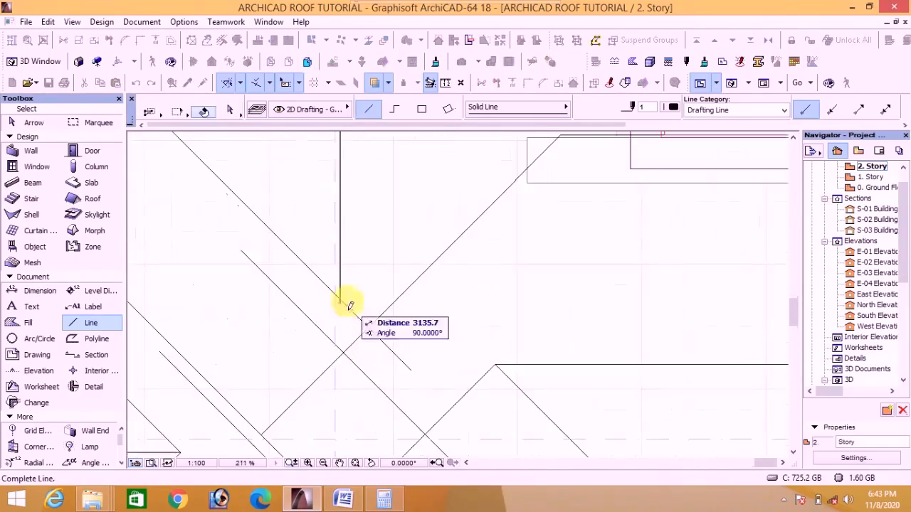
pyautogui.click(349, 305)
pyautogui.scroll(-4, 364, 313)
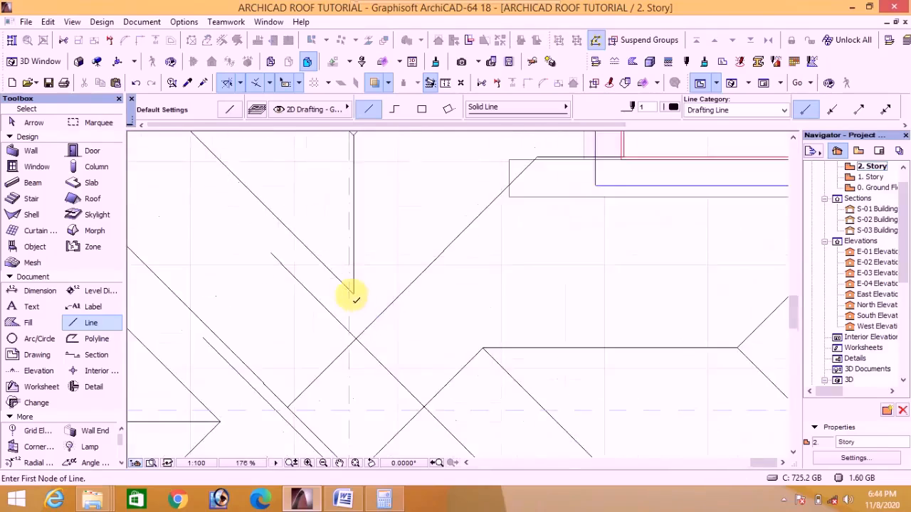
# Draw a 45° diagonal line from the upper ridge's lower end down-left across the central diagonals
pyautogui.click(341, 299)
pyautogui.scroll(-2, 340, 300)
pyautogui.click(242, 397)
# Trim the right ridge's diagonal and the long diagonal at their crossing and delete the leftover pieces
pyautogui.scroll(6, 324, 341)
pyautogui.scroll(-5, 336, 343)
pyautogui.scroll(4, 337, 356)
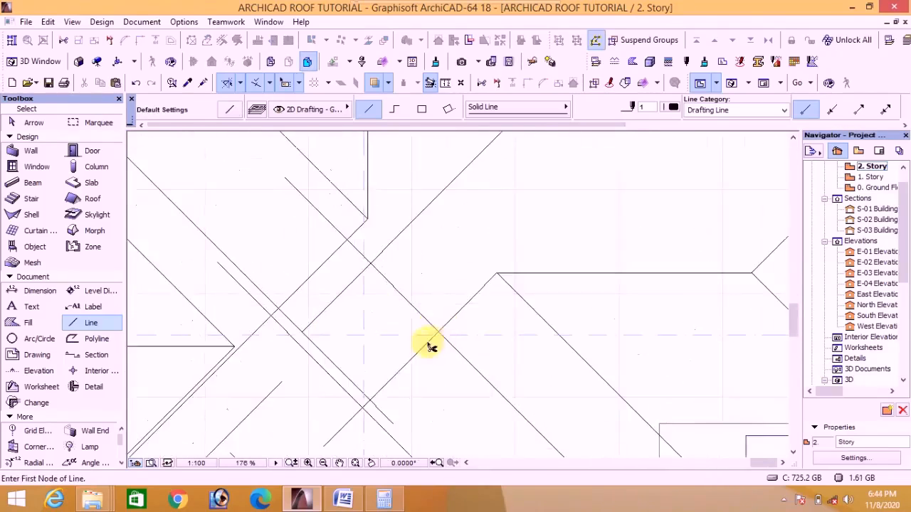
pyautogui.keyDown('ctrl'); pyautogui.click(429, 344); pyautogui.keyUp('ctrl')
pyautogui.keyDown('ctrl'); pyautogui.click(422, 313); pyautogui.keyUp('ctrl')
pyautogui.scroll(-5, 422, 313)
pyautogui.keyDown('shift'); pyautogui.click(387, 360); pyautogui.keyUp('shift')
pyautogui.keyDown('shift'); pyautogui.click(398, 290); pyautogui.keyUp('shift')
pyautogui.press('Delete')
# Draw a horizontal ridge line from the trimmed corner left to the right projection's upper diagonal and join the two lines at a corner
pyautogui.scroll(5, 408, 326)
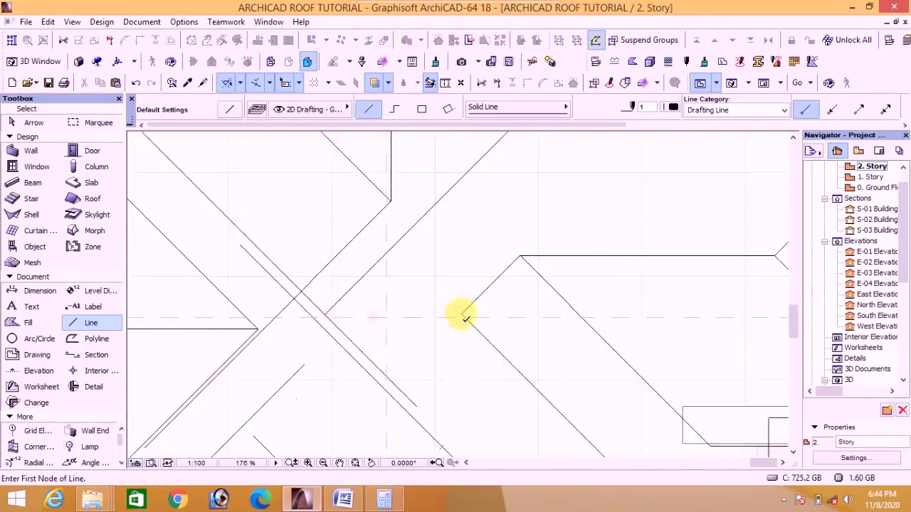
pyautogui.click(462, 313)
pyautogui.scroll(7, 321, 310)
pyautogui.click(302, 329)
pyautogui.keyDown('shift'); pyautogui.click(365, 330); pyautogui.keyUp('shift')
pyautogui.keyDown('shift'); pyautogui.click(356, 297); pyautogui.keyUp('shift')
pyautogui.click(527, 83)
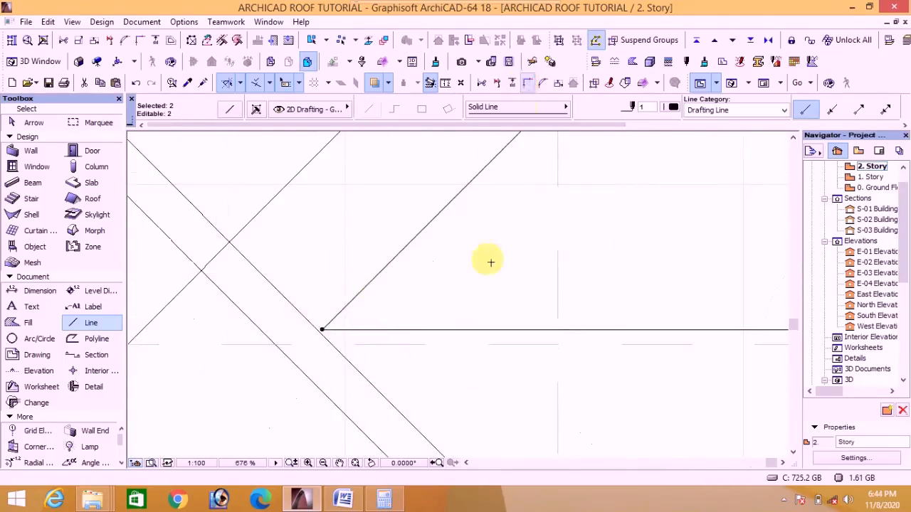
pyautogui.press('Escape')
# Draw a short 45° line about 680 long up-left from the central ridge's left end across the upper ridge's diagonal and trim the overhanging ends
pyautogui.scroll(-3, 450, 289)
pyautogui.keyDown('ctrl'); pyautogui.click(406, 332); pyautogui.keyUp('ctrl')
pyautogui.scroll(3, 386, 314)
pyautogui.click(388, 314)
pyautogui.scroll(3, 308, 236)
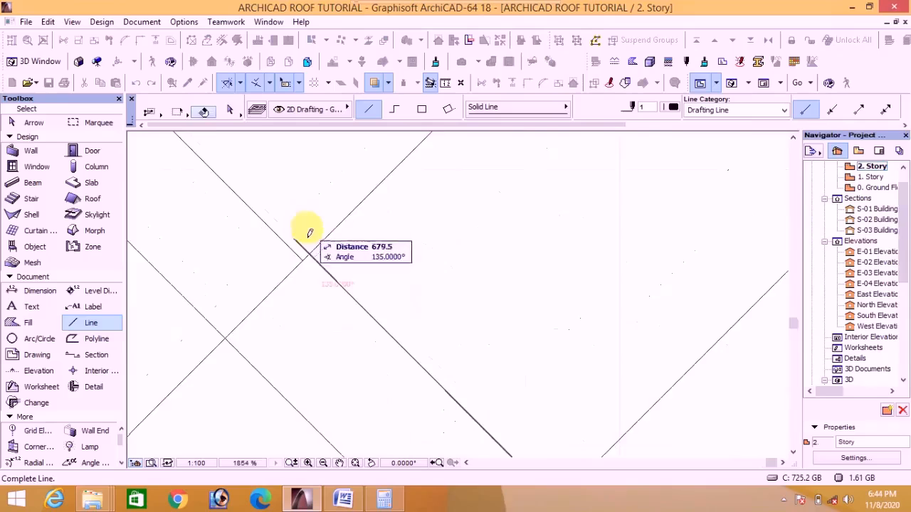
pyautogui.click(309, 232)
pyautogui.scroll(-6, 333, 275)
pyautogui.scroll(8, 329, 272)
pyautogui.keyDown('ctrl'); pyautogui.click(300, 250); pyautogui.keyUp('ctrl')
pyautogui.keyDown('ctrl'); pyautogui.click(299, 227); pyautogui.keyUp('ctrl')
pyautogui.scroll(-8, 299, 238)
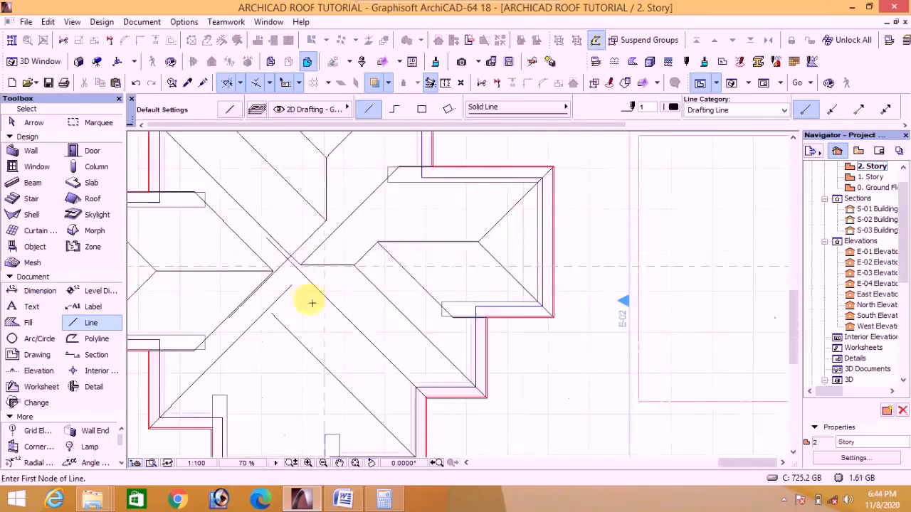
# Check the horizontal extension values in the Word formula document for the lower projection and return to the ArchiCAD plan
pyautogui.scroll(4, 304, 257)
pyautogui.scroll(-8, 382, 200)
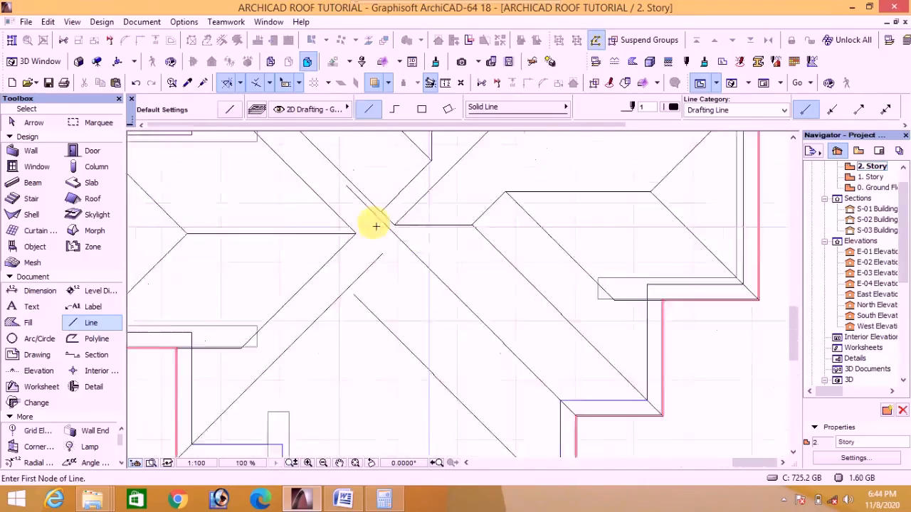
pyautogui.scroll(4, 349, 350)
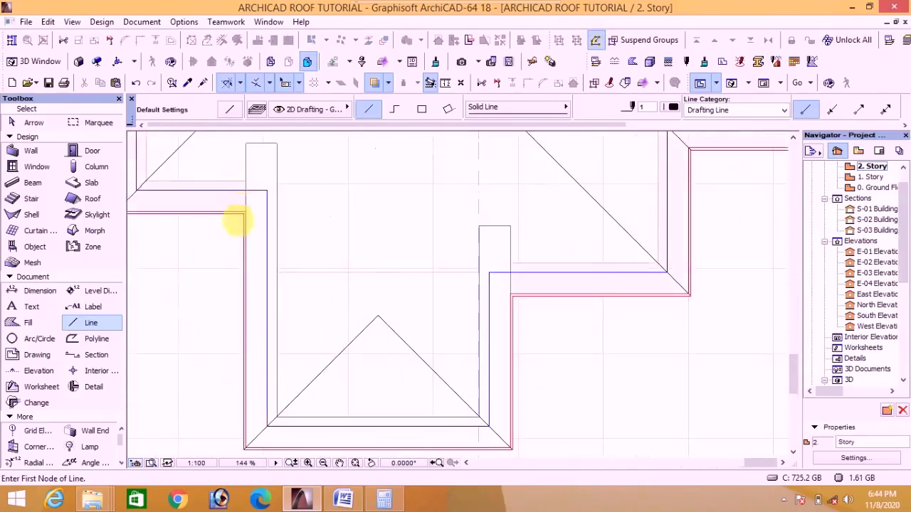
pyautogui.scroll(-2, 241, 219)
pyautogui.scroll(2, 241, 181)
pyautogui.click(343, 501)
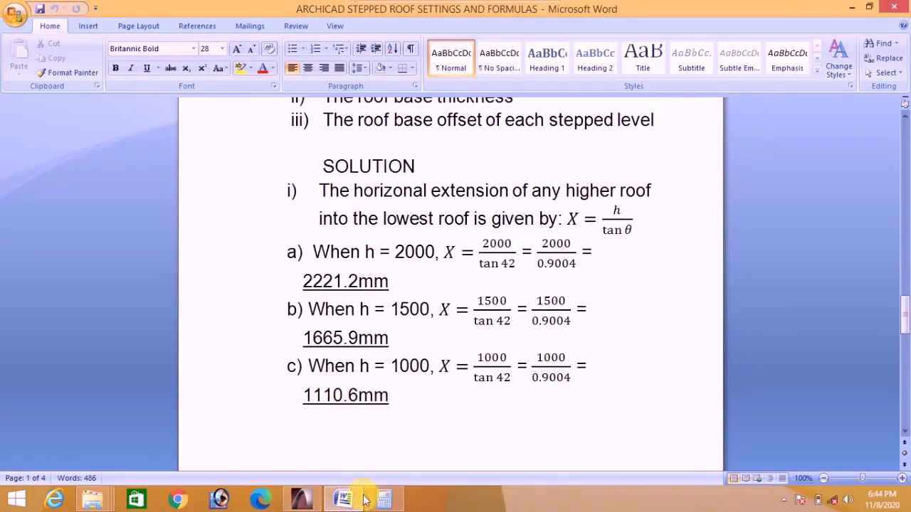
pyautogui.click(302, 500)
# Draw a vertical line 1110.6 long from the lower projection's left inner eave corner up into the roof's interior
pyautogui.scroll(5, 231, 228)
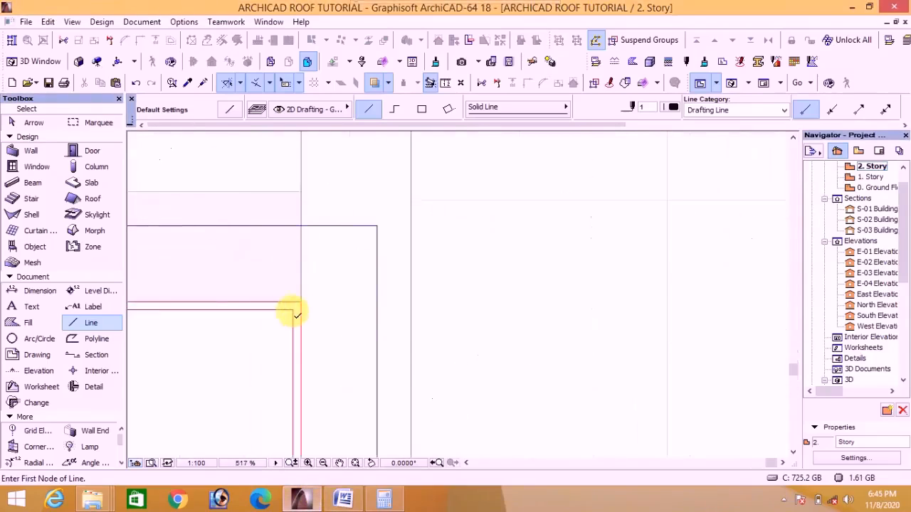
pyautogui.click(285, 313)
pyautogui.scroll(-4, 285, 321)
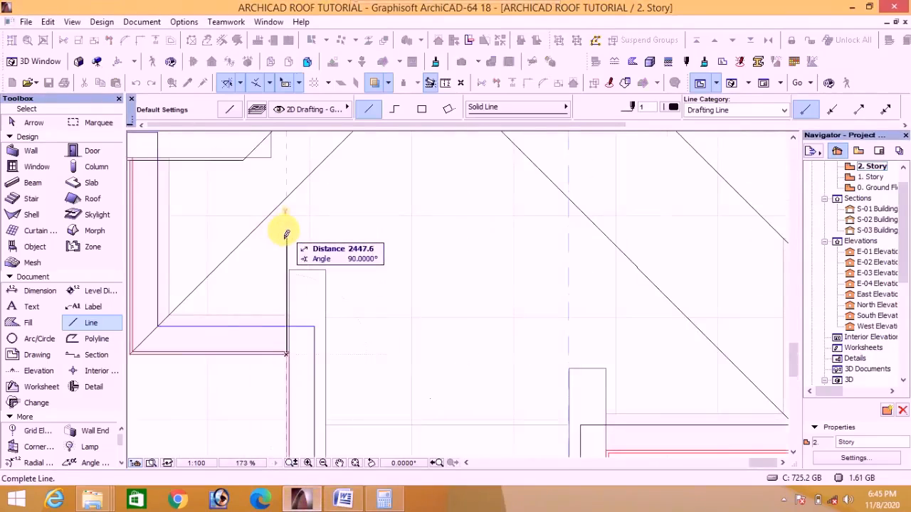
pyautogui.write('1110')
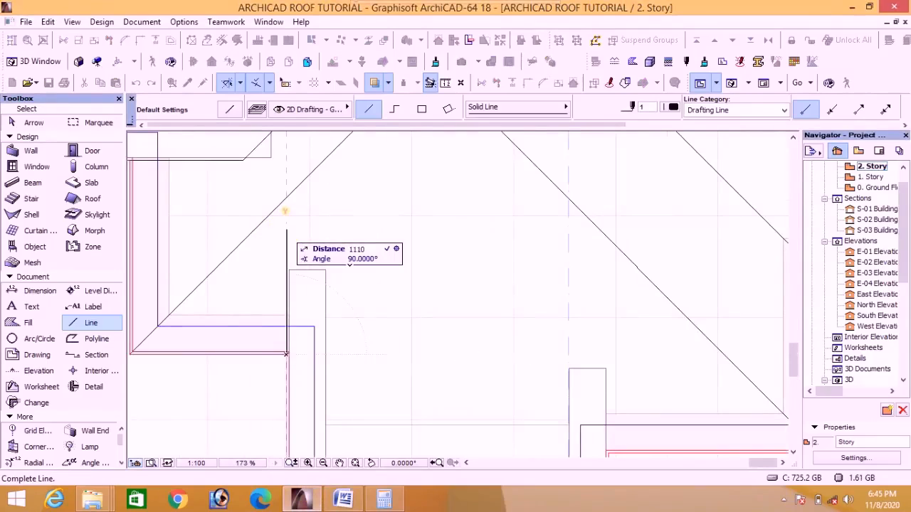
# Draw a 45° diagonal line from the left vertical extension's upper end up-right across the long diagonal
pyautogui.click(291, 303)
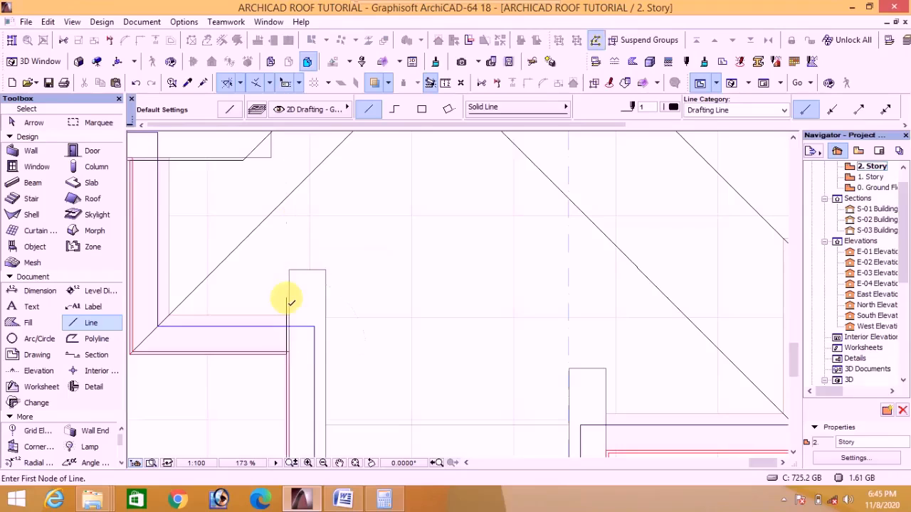
pyautogui.scroll(-4, 291, 302)
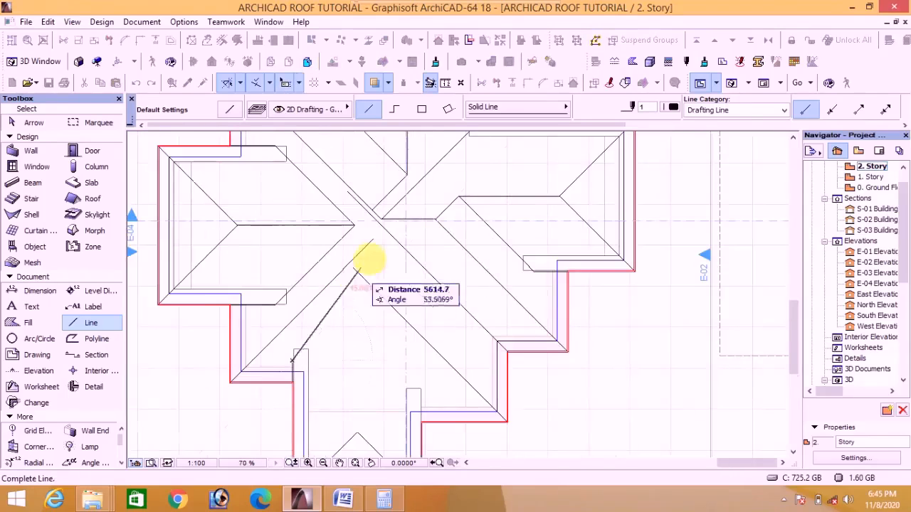
pyautogui.click(395, 259)
# Draw a vertical line 1110.6 long from the lower projection's right inner eave corner up into the roof's interior
pyautogui.scroll(10, 386, 386)
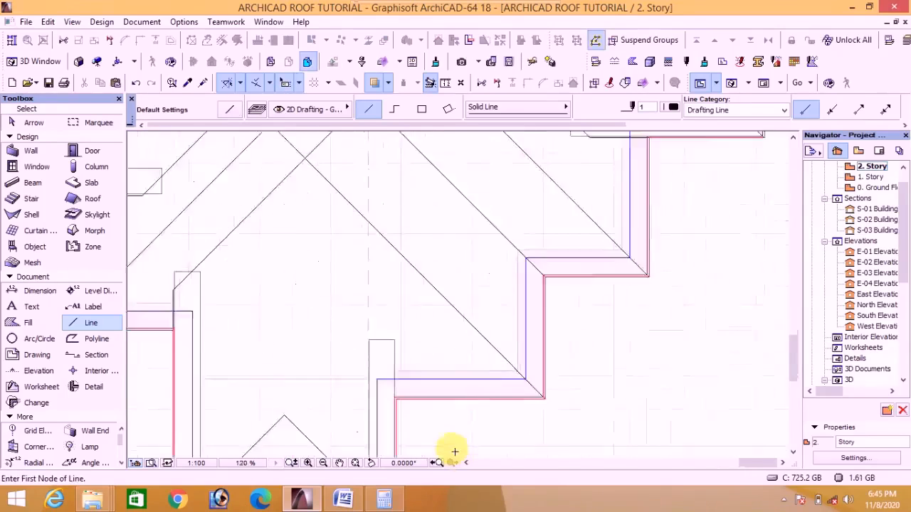
pyautogui.click(365, 358)
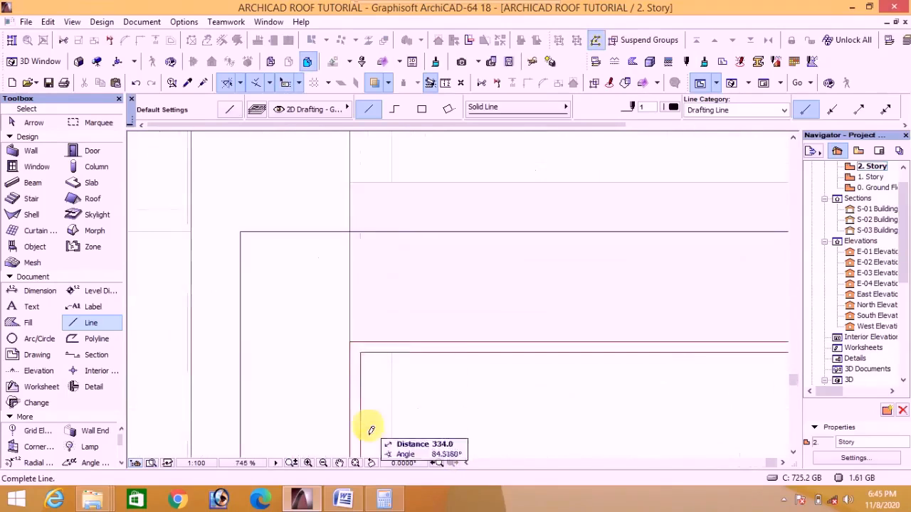
pyautogui.scroll(-4, 364, 424)
pyautogui.press('Tab')
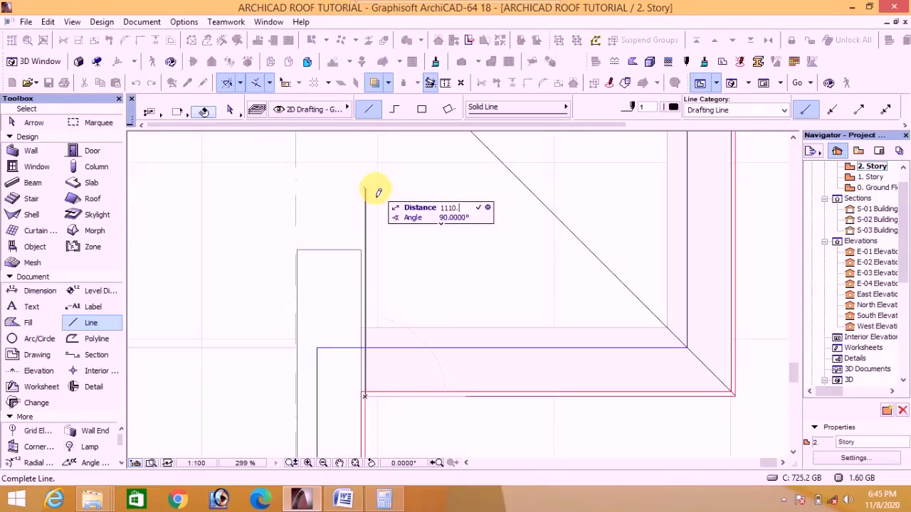
pyautogui.press('Return')
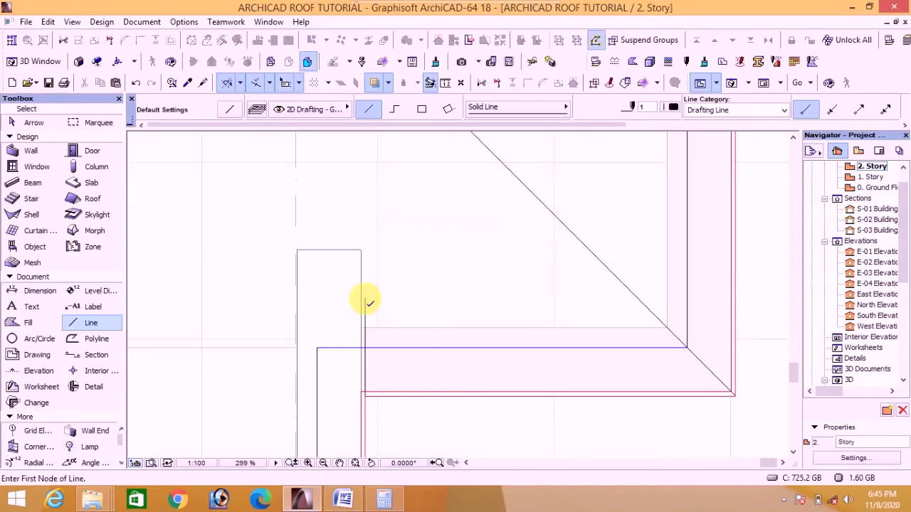
# Draw a 45° diagonal line from the right vertical extension's upper end up-left into the roof above the lower projection
pyautogui.click(366, 299)
pyautogui.scroll(-5, 398, 362)
pyautogui.scroll(2, 348, 299)
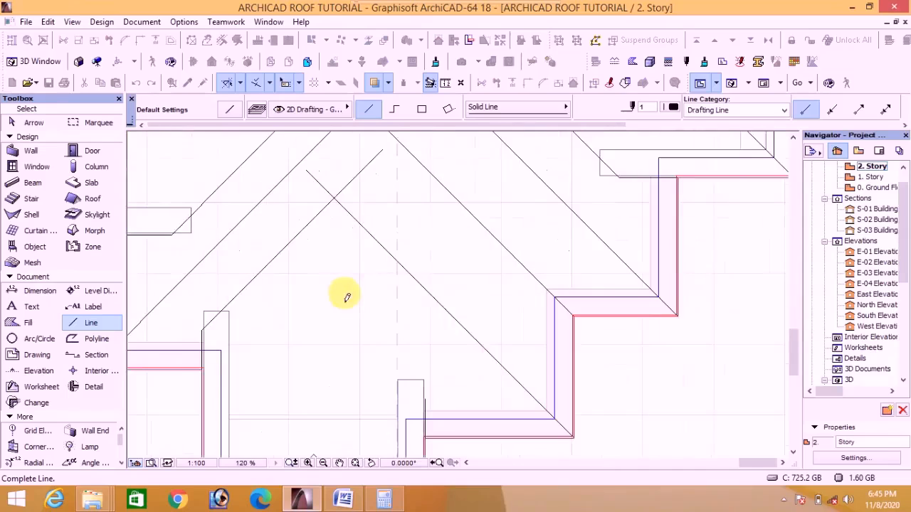
pyautogui.click(305, 280)
pyautogui.scroll(-2, 343, 417)
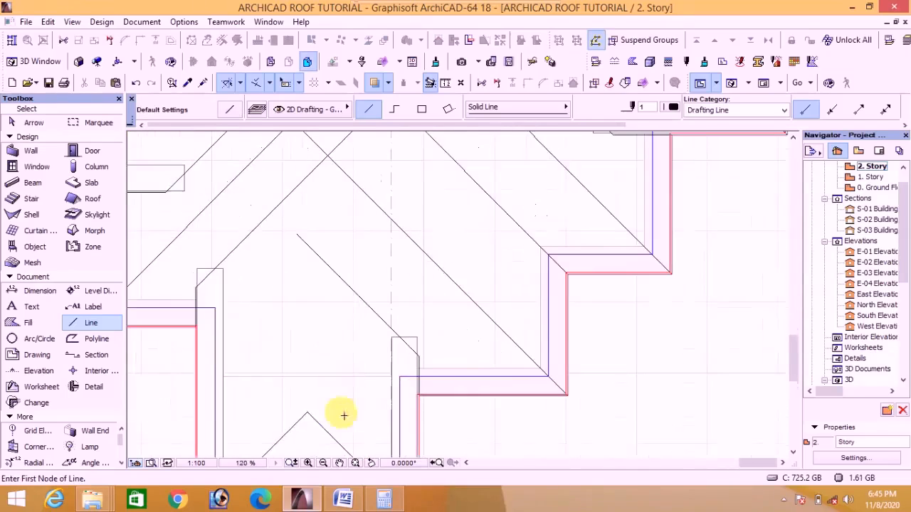
pyautogui.scroll(-4, 311, 414)
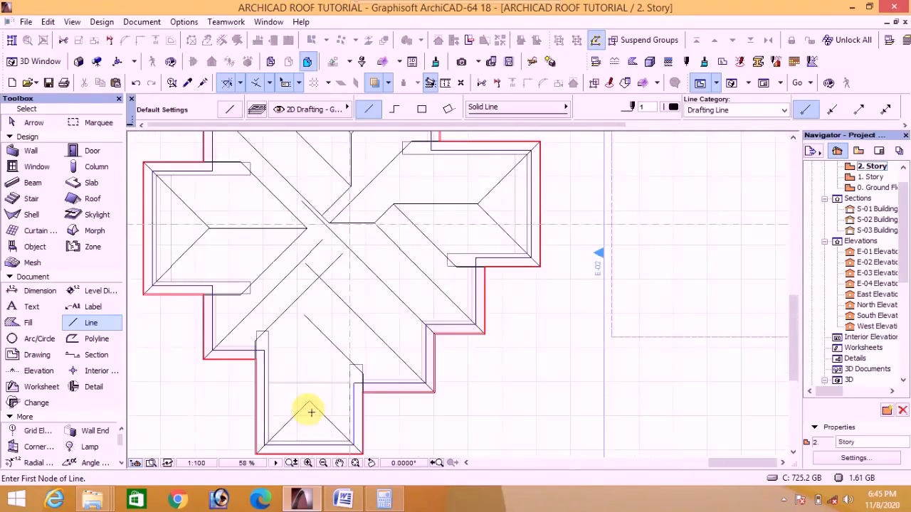
# Draw the vertical ridge from the lower projection's hip apex to the right diagonal's end, then a 45° line up-right to the next diagonal
pyautogui.scroll(2, 307, 407)
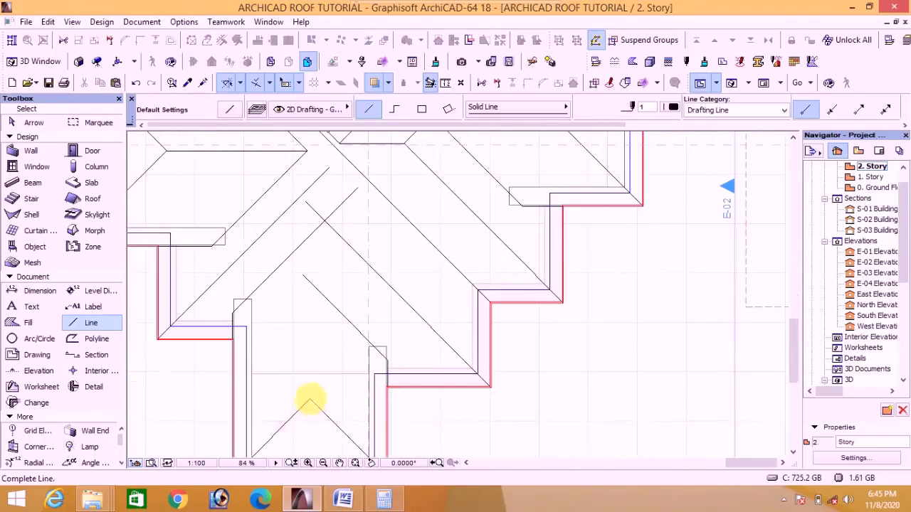
pyautogui.click(310, 269)
pyautogui.scroll(4, 311, 280)
pyautogui.keyDown('shift'); pyautogui.click(312, 278); pyautogui.keyUp('shift')
pyautogui.keyDown('shift'); pyautogui.click(316, 307); pyautogui.keyUp('shift')
pyautogui.click(529, 84)
pyautogui.press('Escape')
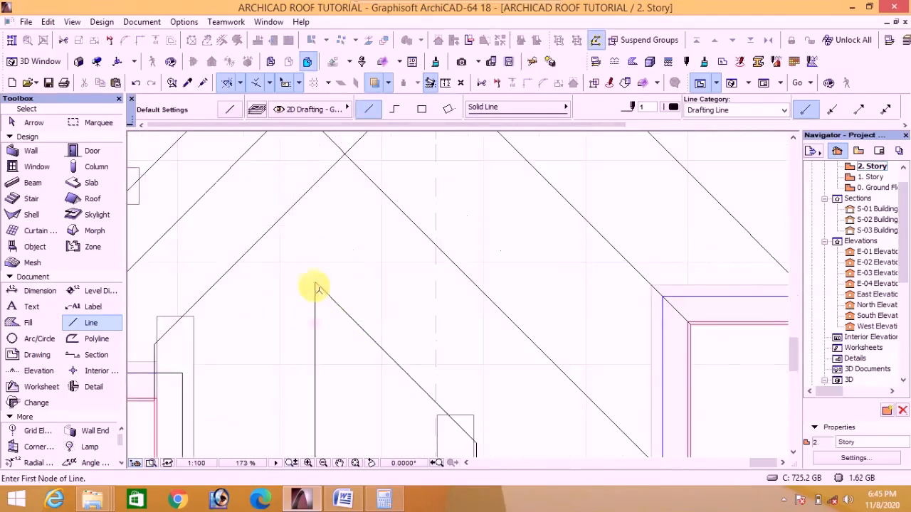
pyautogui.scroll(-3, 382, 211)
pyautogui.scroll(4, 375, 230)
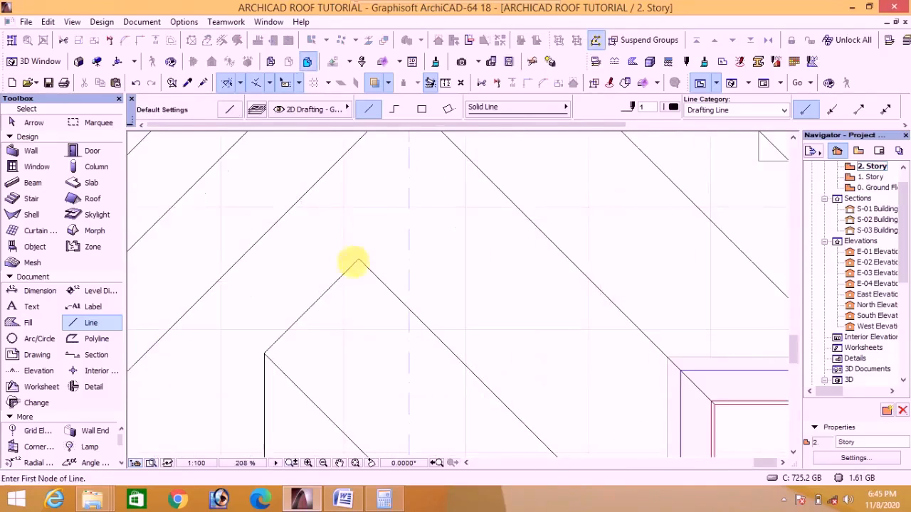
# Continue the lower ridge vertically to the next left-hand diagonal, then add a 135° line up-left to the neighbouring diagonal
pyautogui.click(356, 265)
pyautogui.scroll(-3, 358, 230)
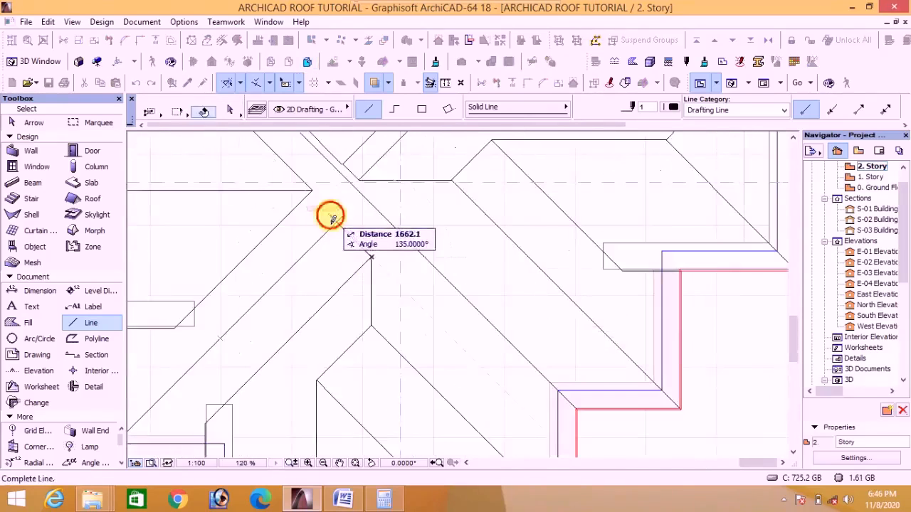
pyautogui.scroll(6, 333, 217)
pyautogui.click(332, 215)
pyautogui.click(333, 215)
pyautogui.scroll(-6, 335, 252)
# Extend the ridge vertically to the long diagonal and close the gap at the roof centre with short 45° and horizontal lines
pyautogui.scroll(4, 330, 189)
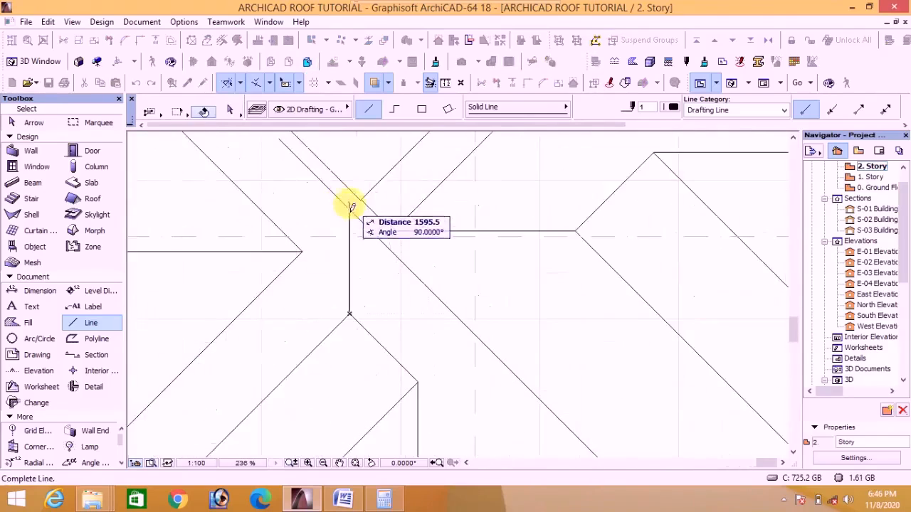
pyautogui.click(350, 204)
pyautogui.scroll(5, 348, 210)
pyautogui.keyDown('ctrl'); pyautogui.click(351, 204); pyautogui.keyUp('ctrl')
pyautogui.scroll(4, 355, 204)
pyautogui.click(350, 212)
pyautogui.click(407, 152)
pyautogui.scroll(6, 404, 154)
pyautogui.click(393, 171)
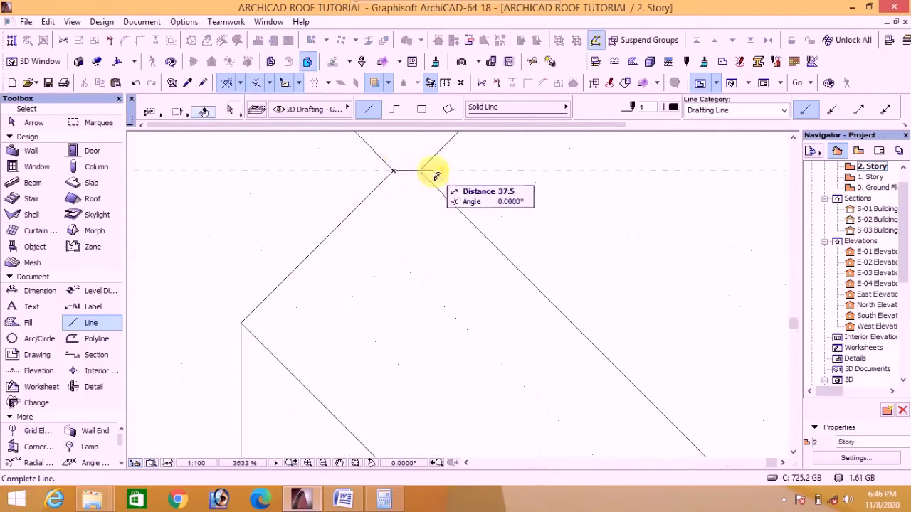
pyautogui.click(436, 176)
pyautogui.scroll(-15, 412, 213)
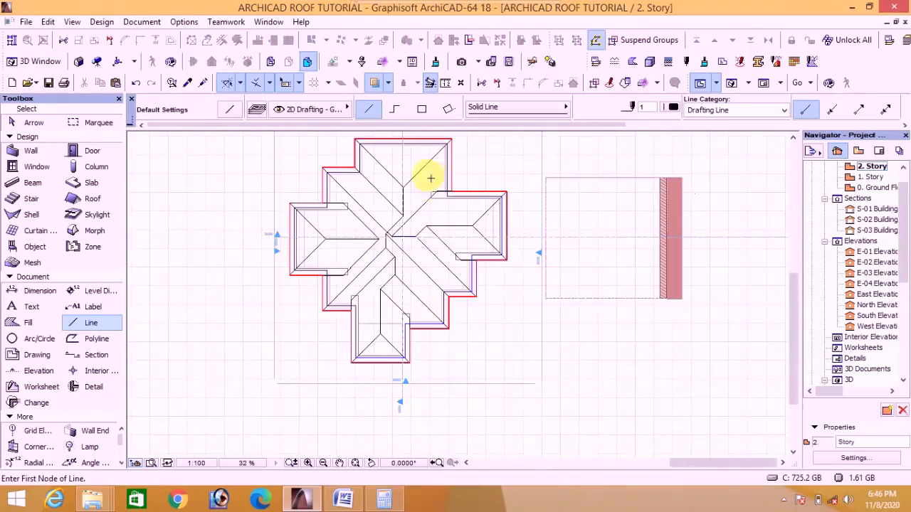
pyautogui.scroll(2, 430, 263)
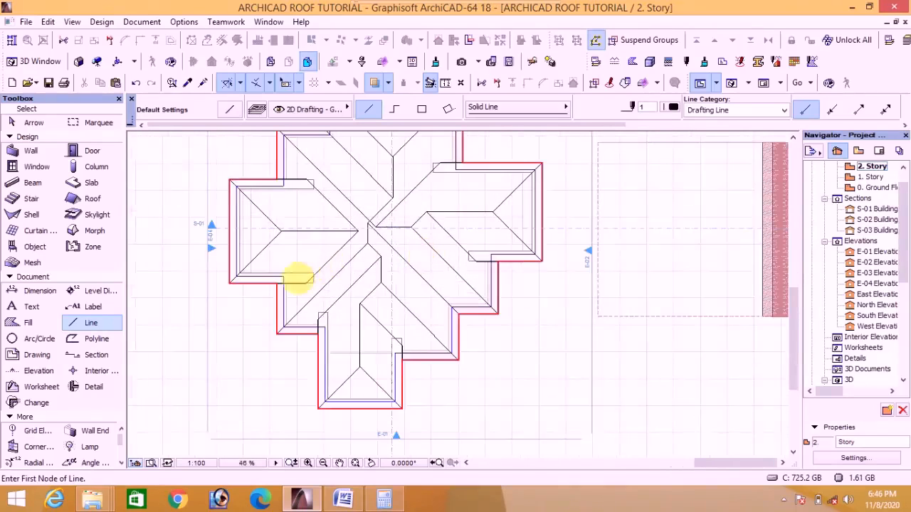
pyautogui.scroll(-2, 298, 278)
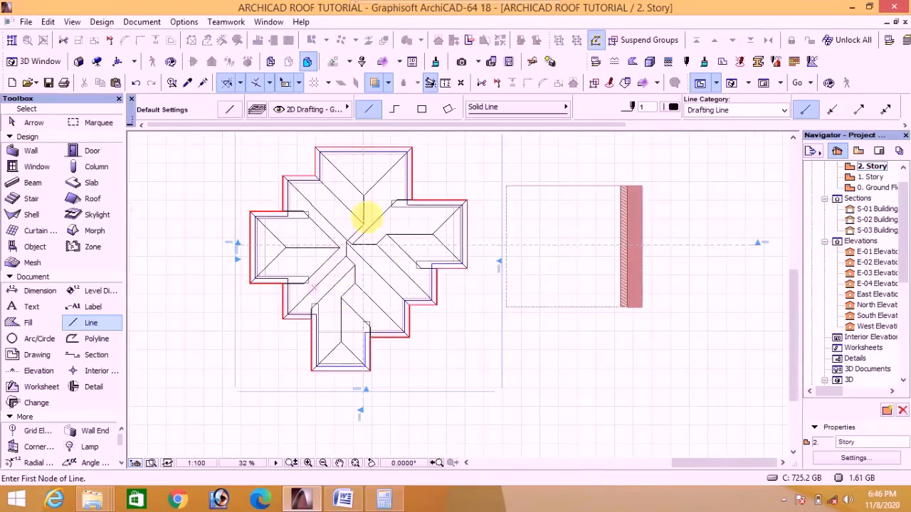
pyautogui.scroll(3, 333, 199)
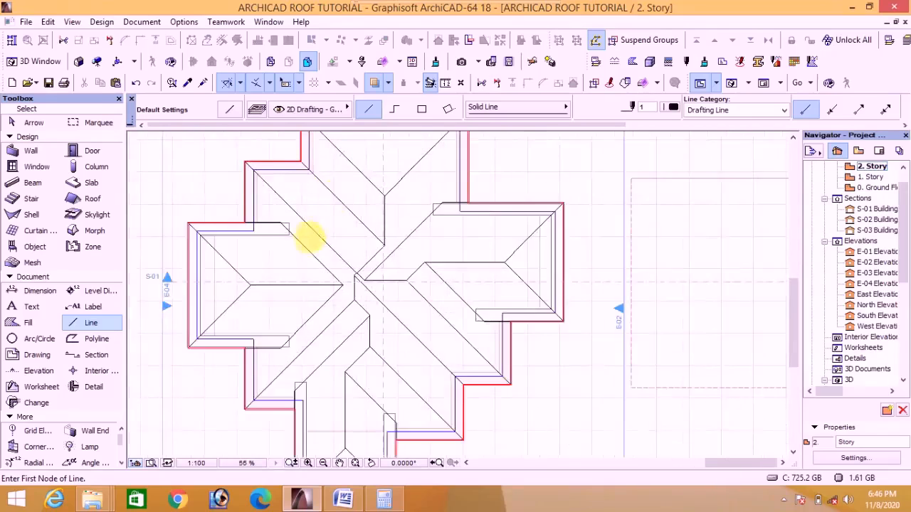
pyautogui.scroll(-3, 309, 214)
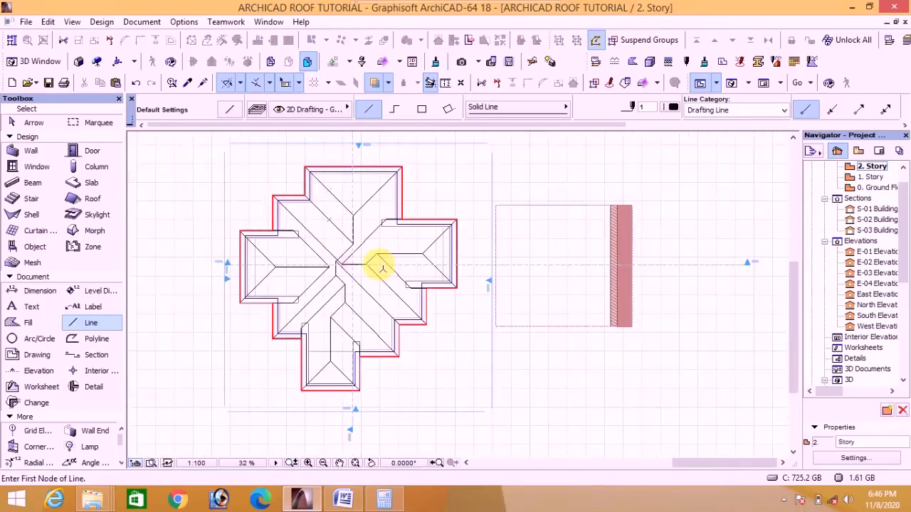
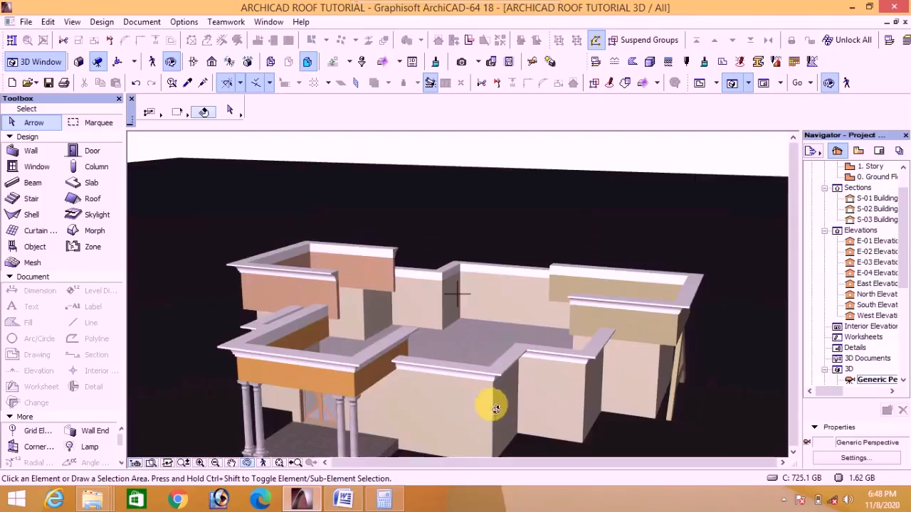
pyautogui.scroll(2, 481, 402)
pyautogui.scroll(1, 482, 402)
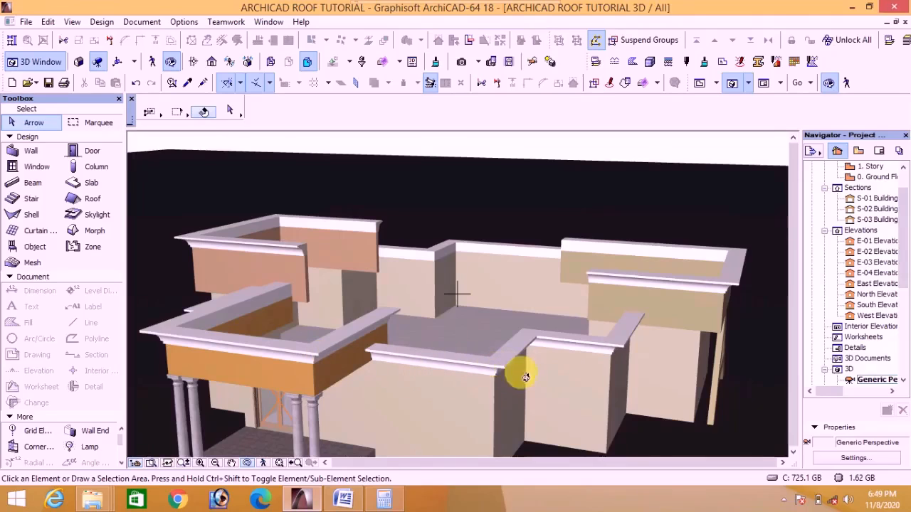
# Switch to the Word document, review the roof base offset formula Δ = ±d − V and its worked cases, and return to ArchiCAD
pyautogui.click(342, 499)
pyautogui.scroll(-3, 363, 370)
pyautogui.scroll(-15, 365, 369)
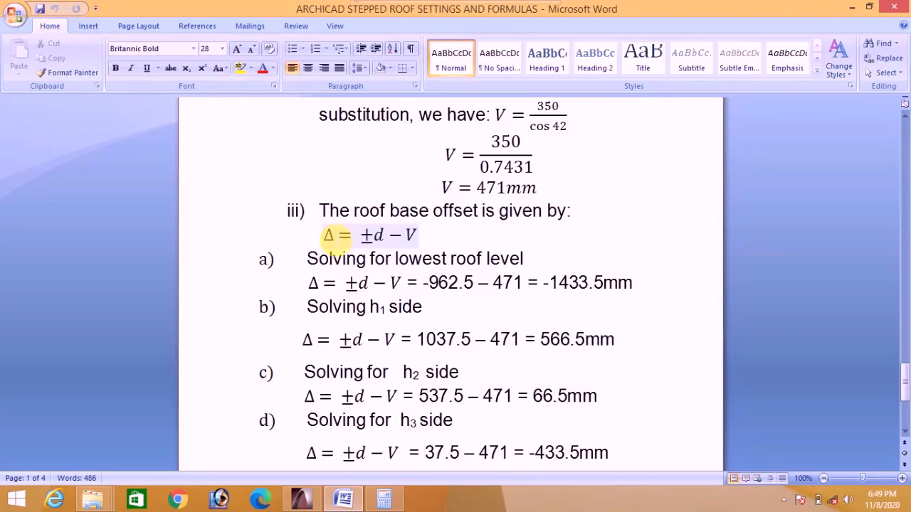
pyautogui.click(301, 500)
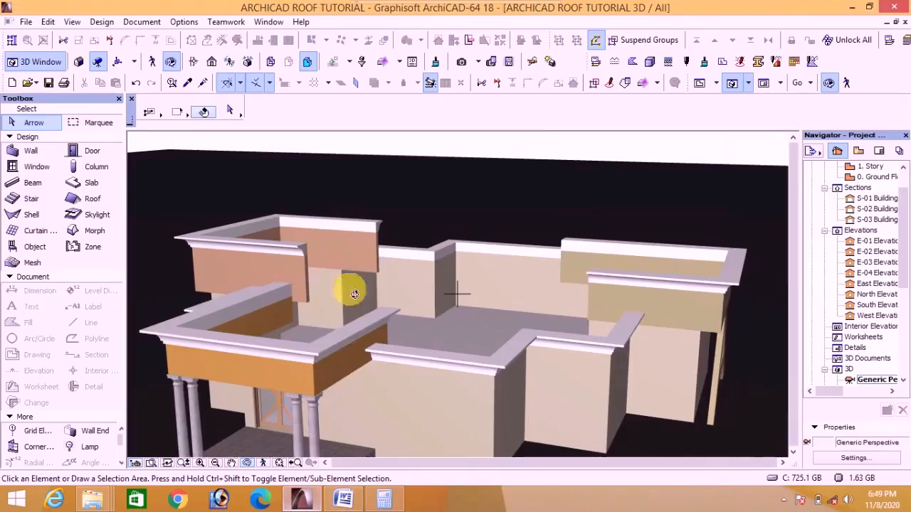
# Open the S-01 building section and examine the sample roof's base offset detail with its V and Δ formulas
pyautogui.click(699, 83)
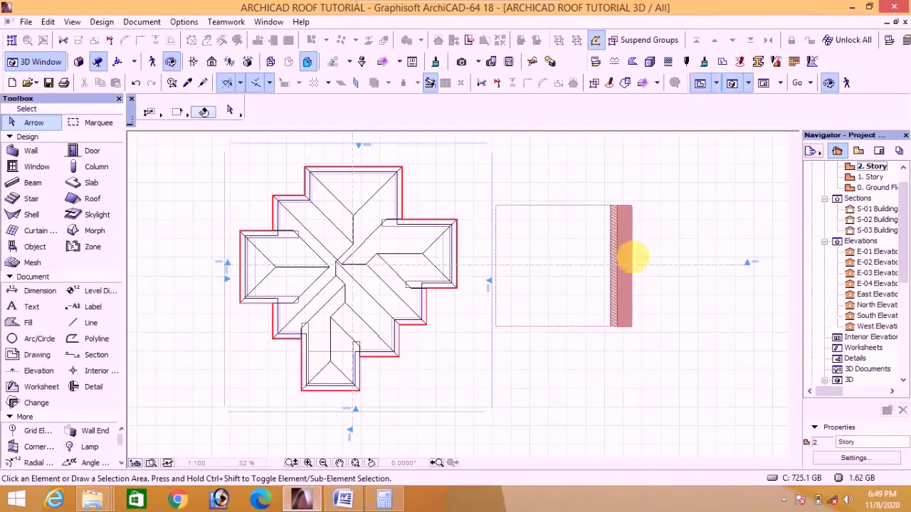
pyautogui.scroll(5, 757, 264)
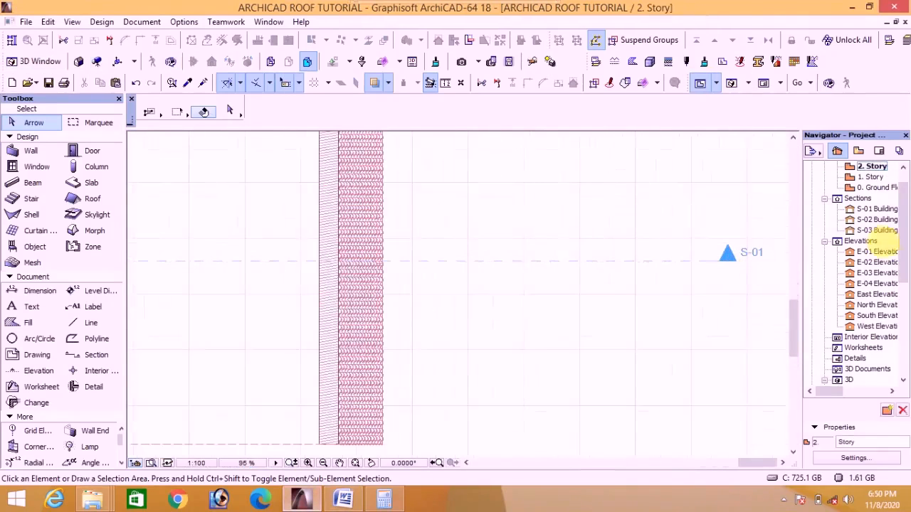
pyautogui.doubleClick(866, 209)
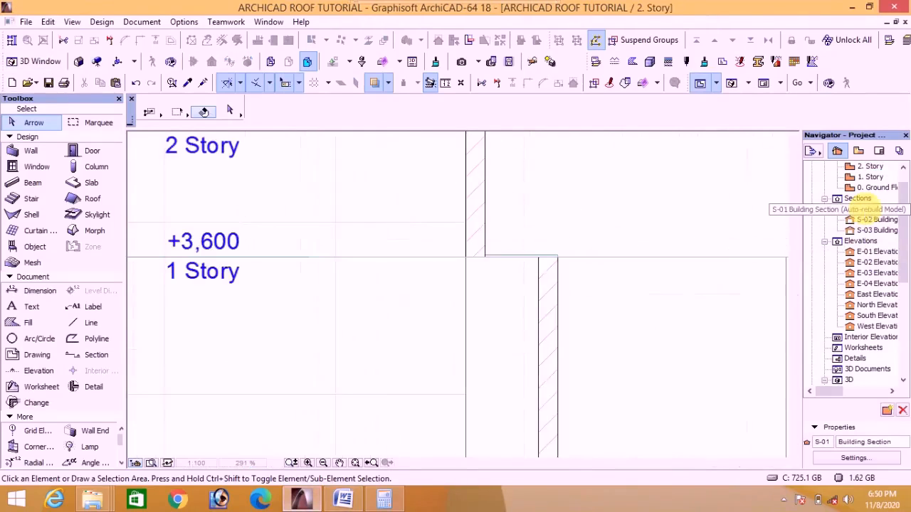
pyautogui.scroll(-10, 366, 348)
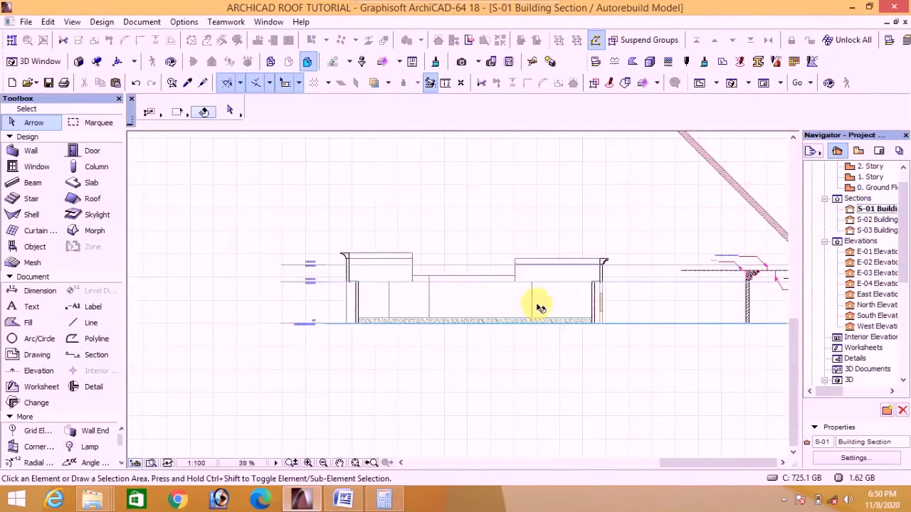
pyautogui.scroll(10, 467, 304)
pyautogui.scroll(-2, 447, 254)
pyautogui.scroll(4, 484, 249)
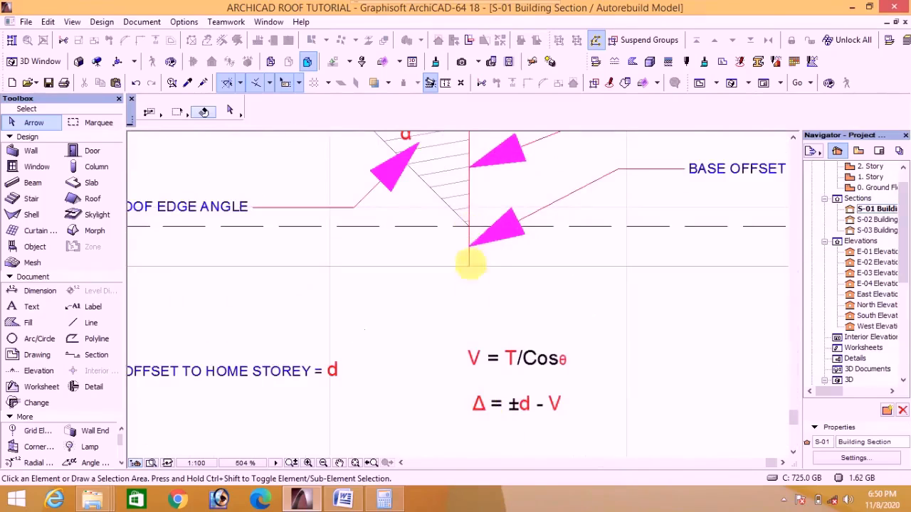
# Check the sample roof's base offset to its home story in its selection settings and close them without changes
pyautogui.click(437, 179)
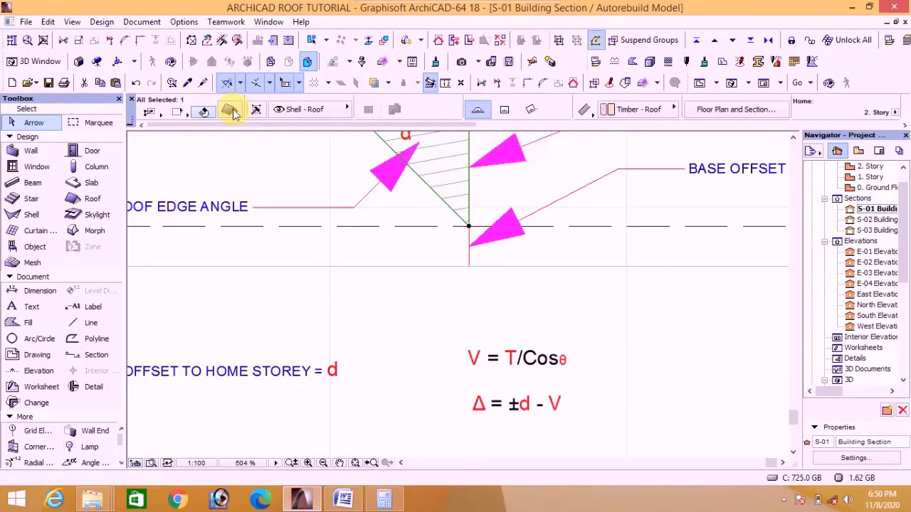
pyautogui.click(229, 110)
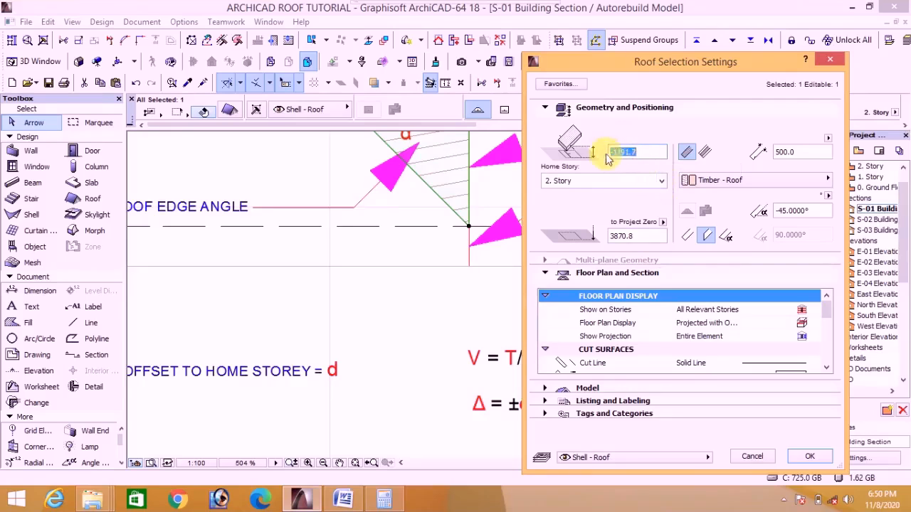
pyautogui.click(829, 59)
pyautogui.scroll(-5, 543, 329)
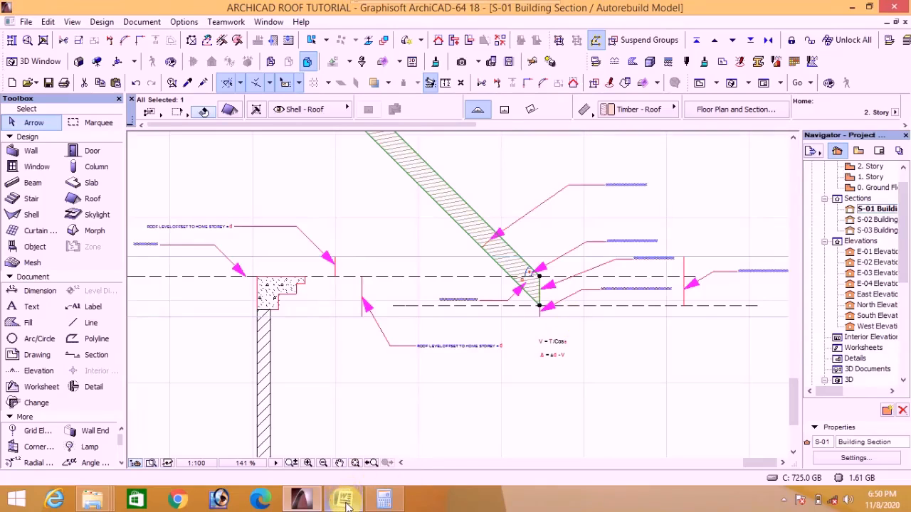
# Examine the stepped parapet levels and the left eave moulding's top edge in the S-01 building section
pyautogui.scroll(-5, 565, 325)
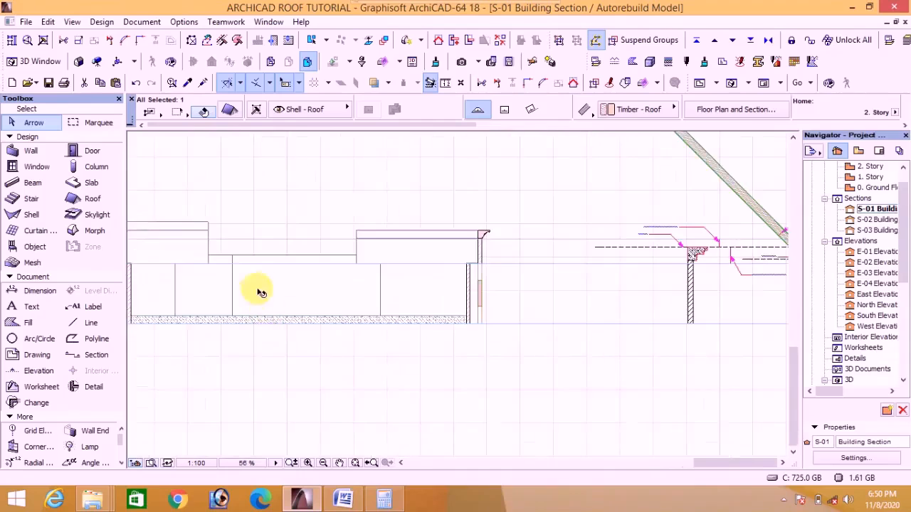
pyautogui.scroll(-2, 332, 288)
pyautogui.scroll(2, 267, 278)
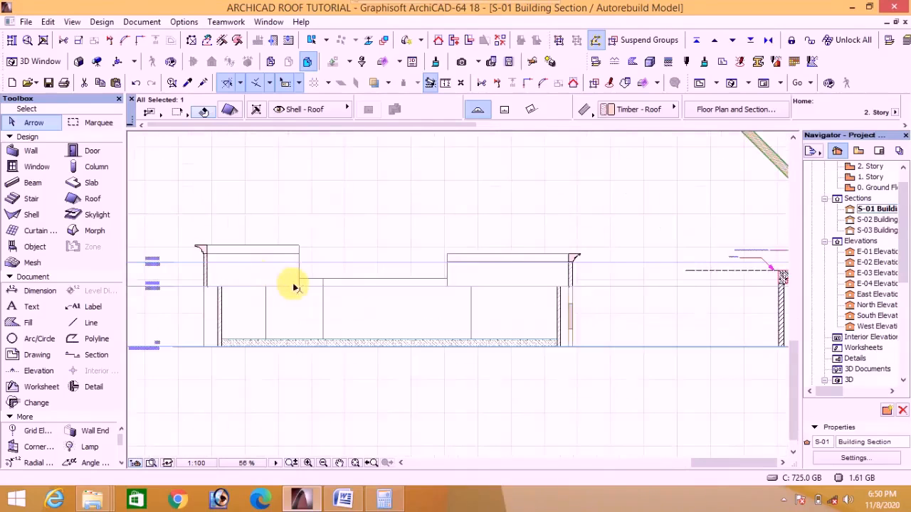
pyautogui.scroll(1, 332, 289)
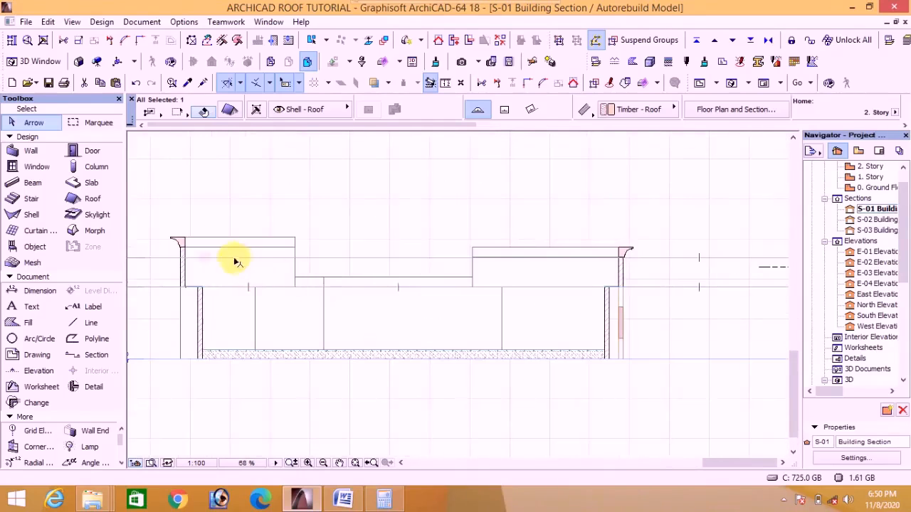
pyautogui.scroll(5, 182, 243)
pyautogui.scroll(5, 178, 239)
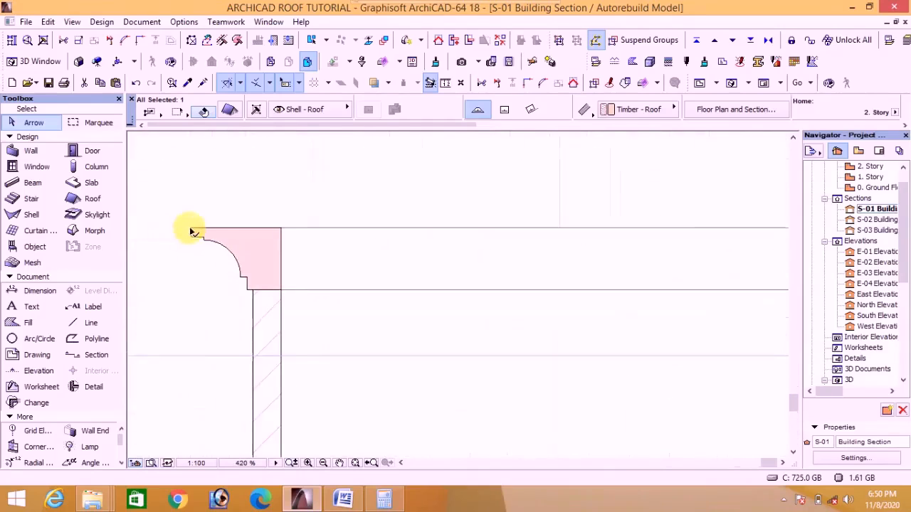
pyautogui.scroll(-10, 188, 236)
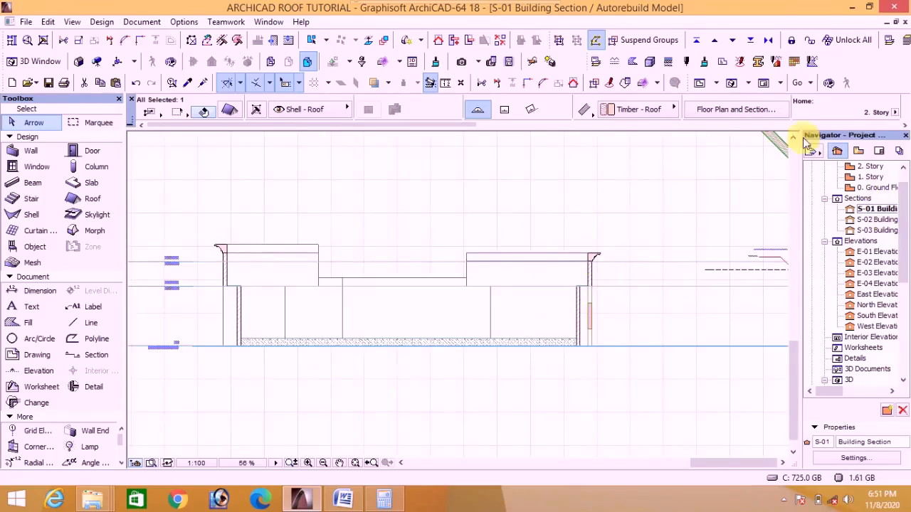
# Return to the 2. Story plan, locate the E-01 marker below the lower projection, and open the E-01 elevation
pyautogui.click(699, 83)
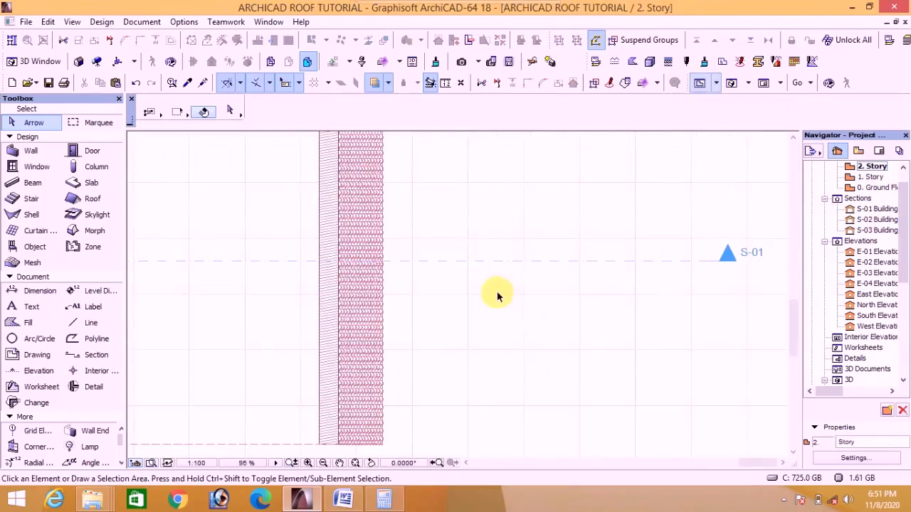
pyautogui.scroll(-10, 498, 299)
pyautogui.scroll(5, 426, 321)
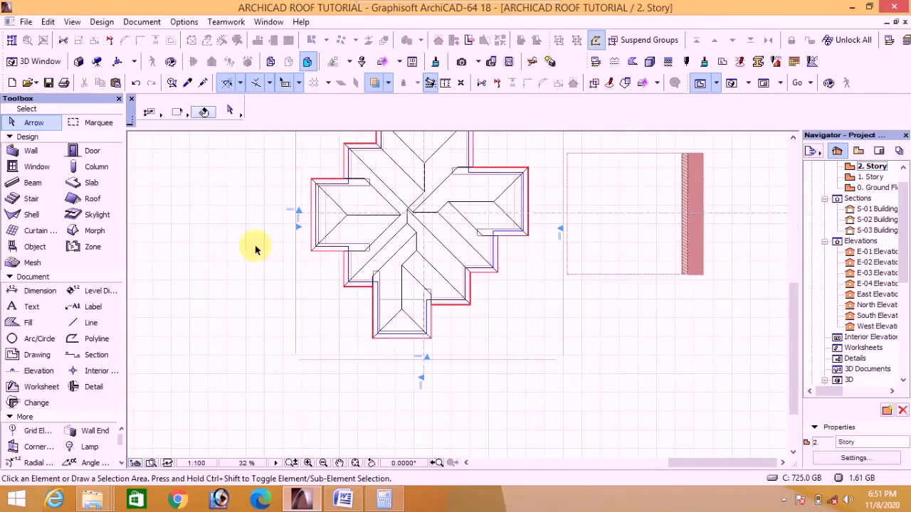
pyautogui.scroll(4, 418, 363)
pyautogui.scroll(-2, 384, 360)
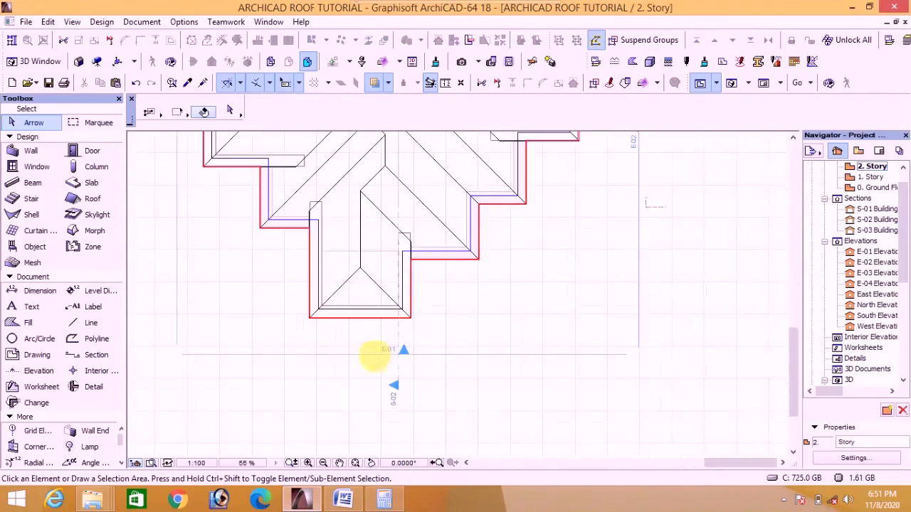
pyautogui.scroll(2, 386, 358)
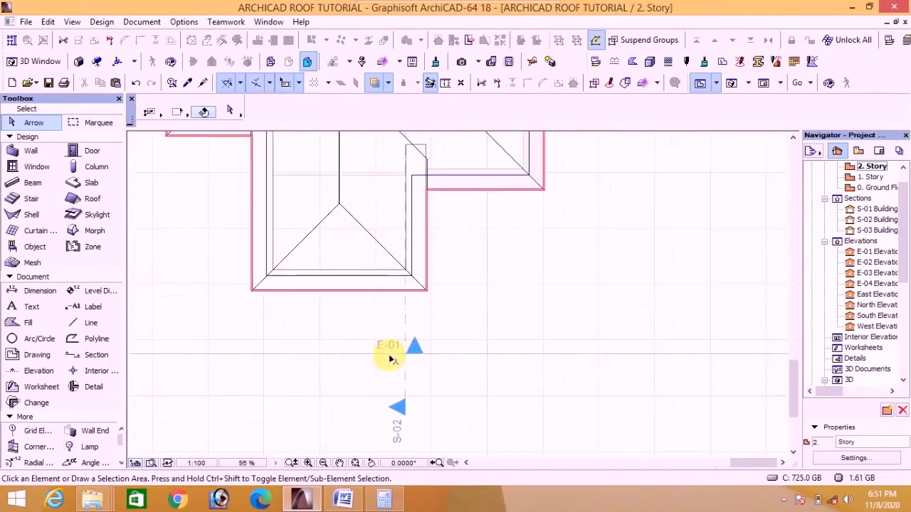
pyautogui.scroll(-3, 326, 359)
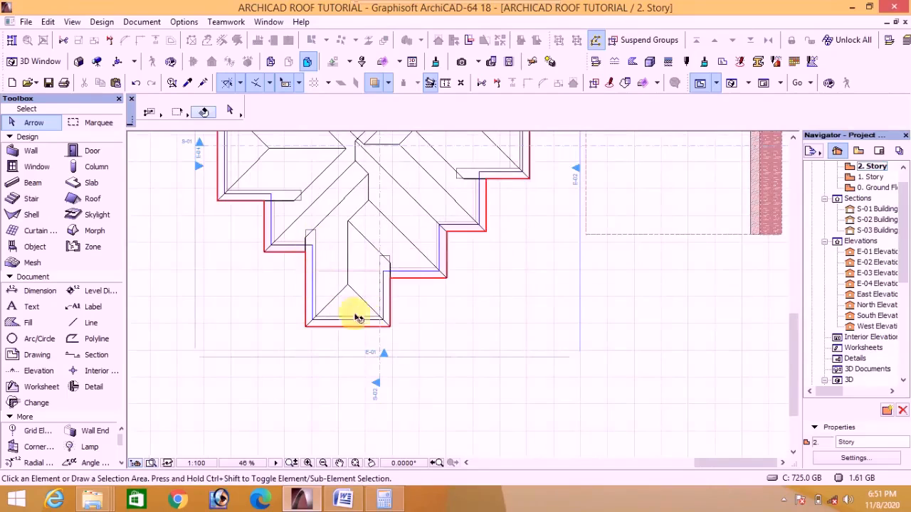
pyautogui.scroll(-2, 342, 306)
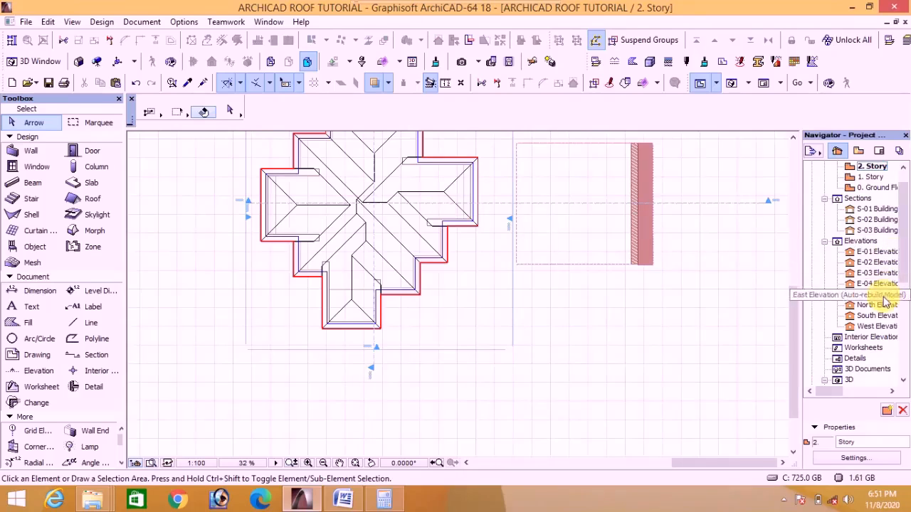
pyautogui.doubleClick(879, 256)
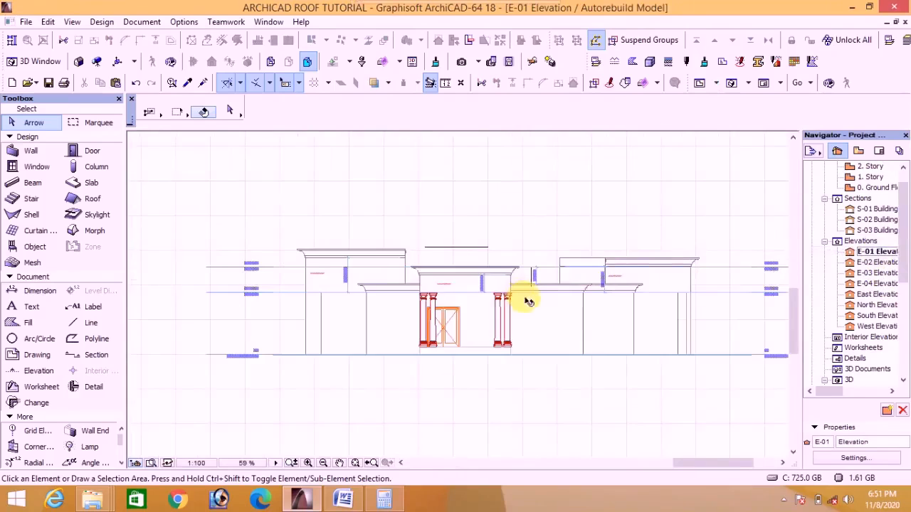
# Examine the h₃ and h₂ sides in the E-01 elevation against the roof base offset solutions in the Word document
pyautogui.scroll(6, 417, 280)
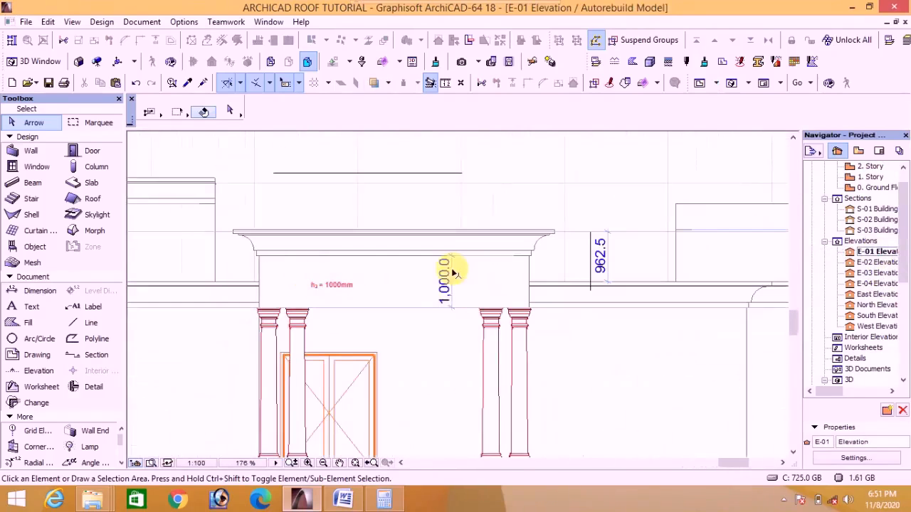
pyautogui.click(343, 500)
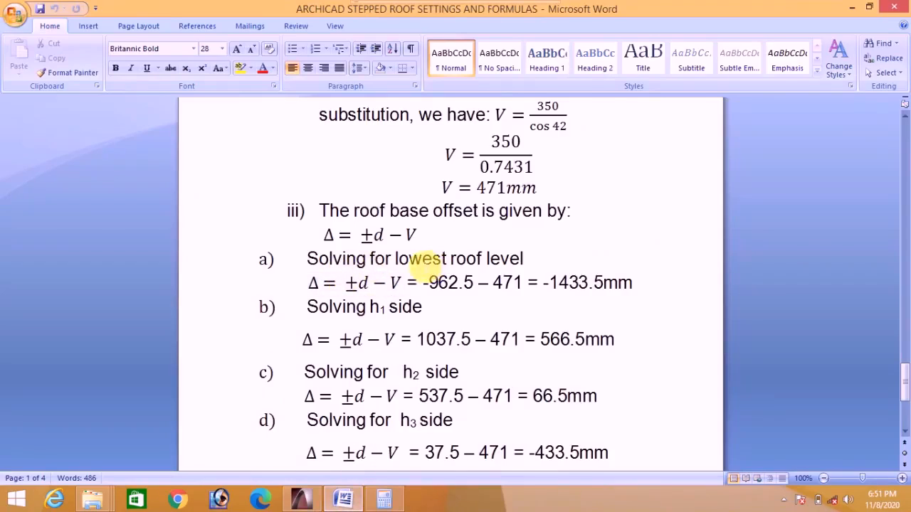
pyautogui.click(303, 502)
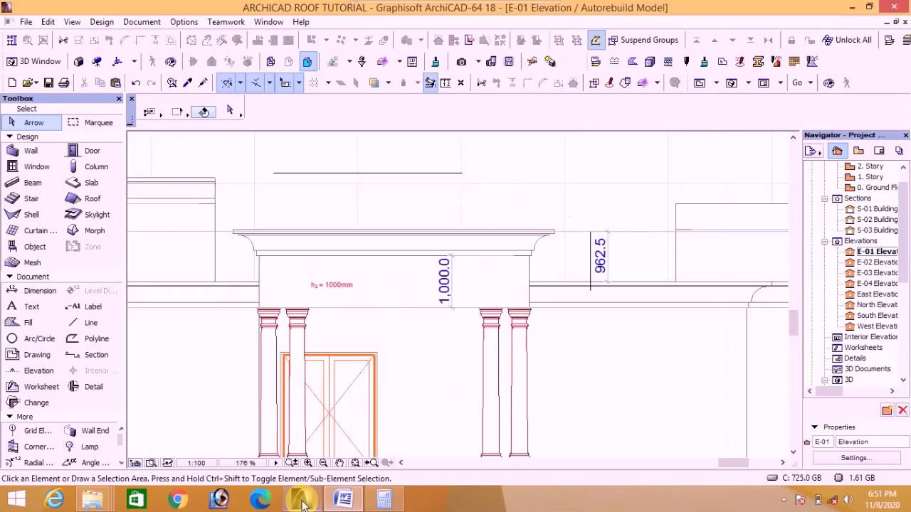
pyautogui.scroll(-3, 551, 254)
pyautogui.scroll(3, 573, 260)
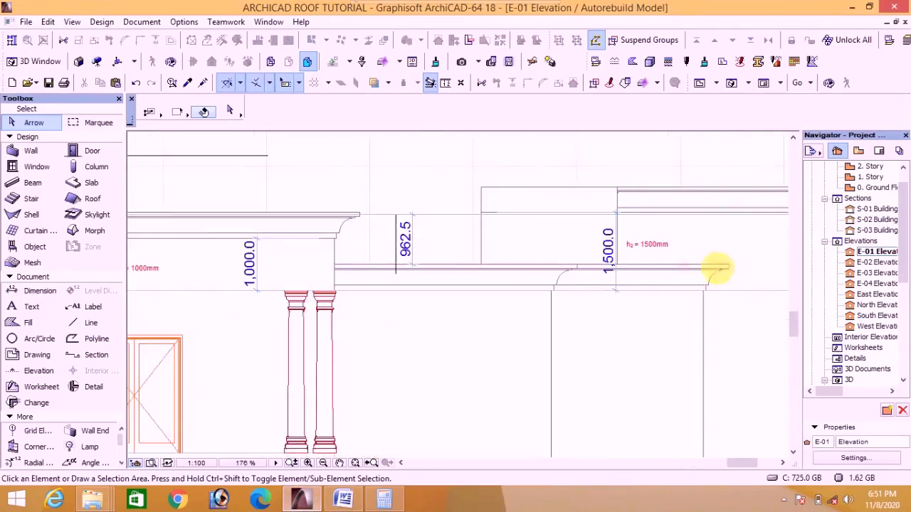
pyautogui.click(343, 500)
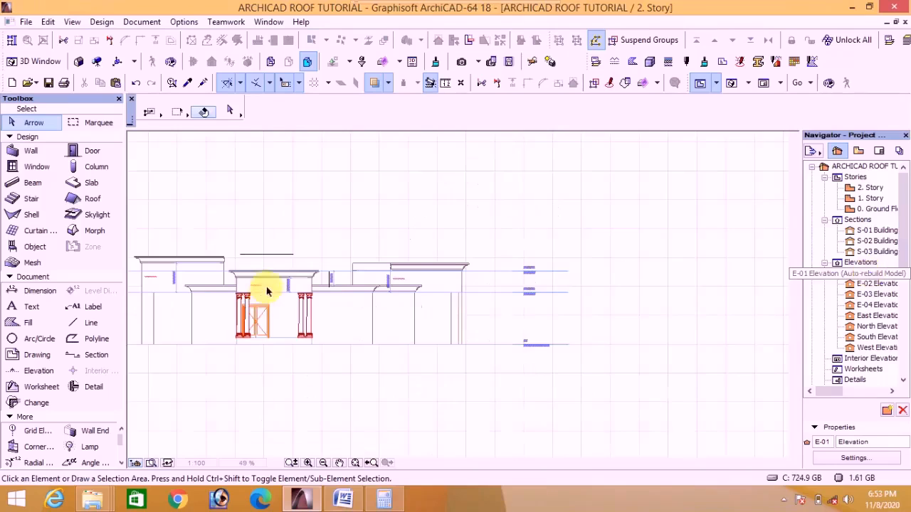
# Examine the vertical dimension from the 2. Story level line down to the lowest moulding's top edge in the E-01 elevation
pyautogui.scroll(5, 346, 284)
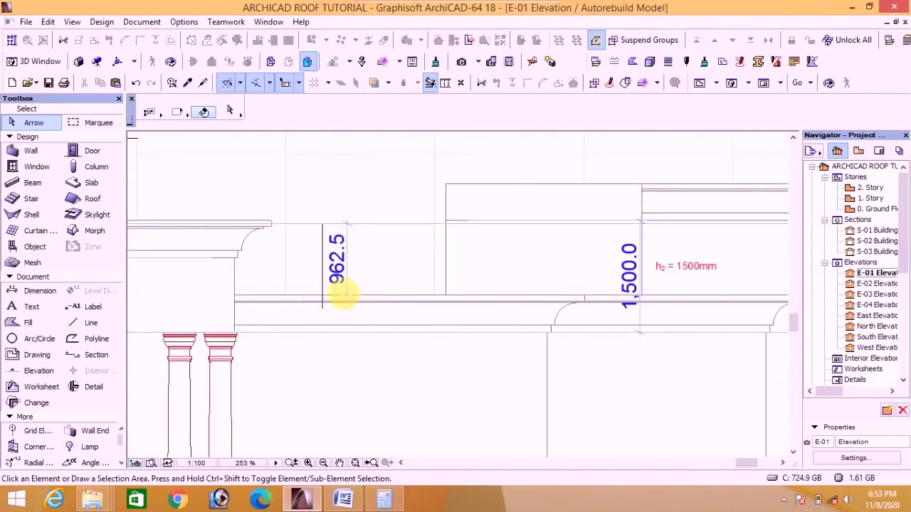
pyautogui.scroll(2, 349, 298)
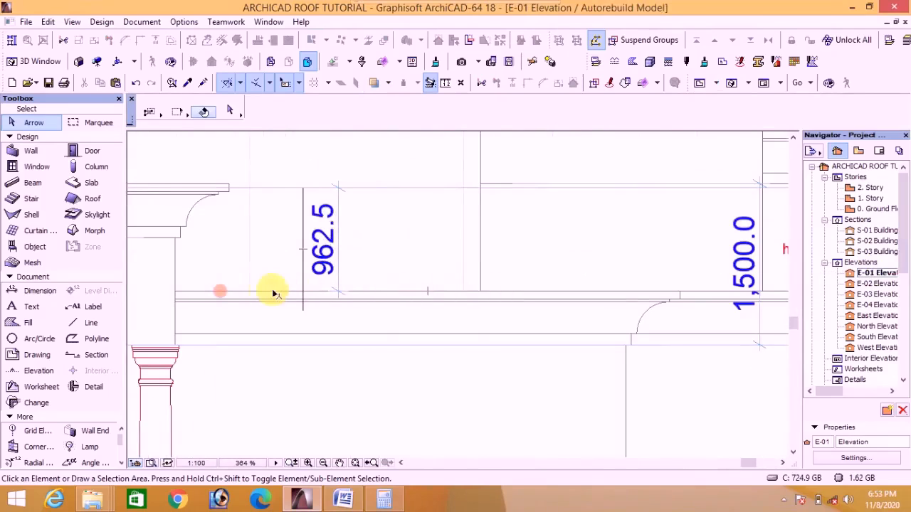
pyautogui.scroll(-2, 249, 291)
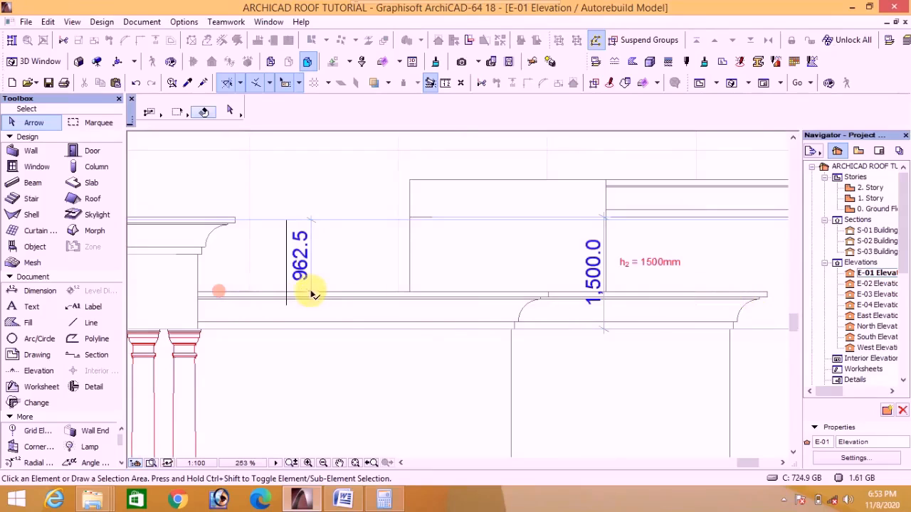
pyautogui.scroll(-1, 313, 296)
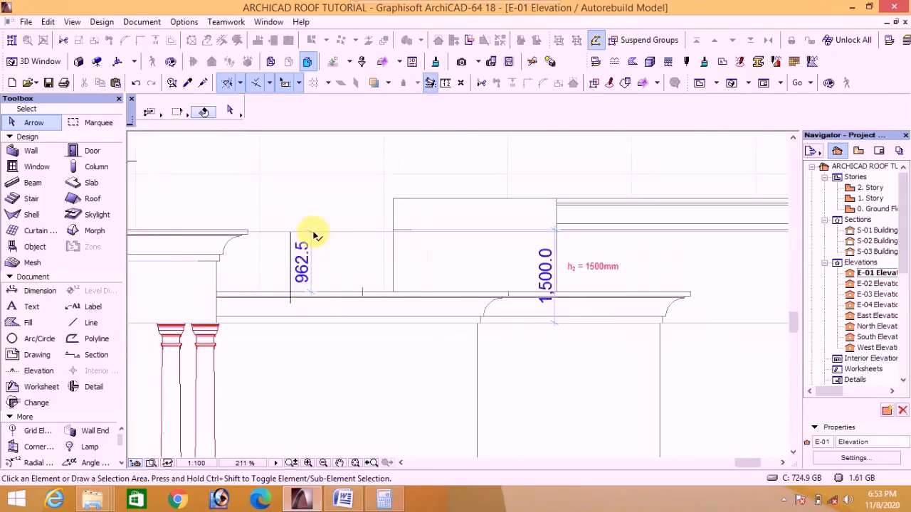
pyautogui.scroll(-7, 313, 235)
pyautogui.scroll(11, 291, 264)
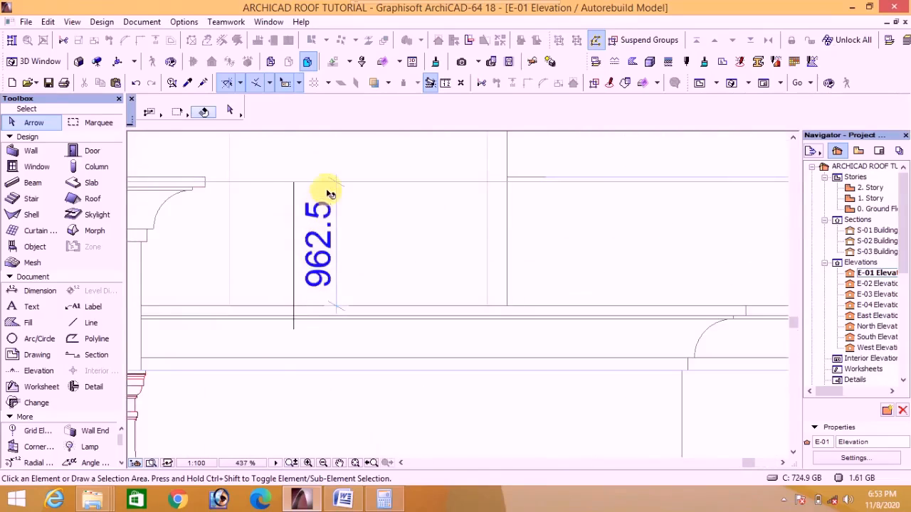
# Compare the lowest roof level's Δ = ±d − V solution in the Word document with the dimension in the E-01 elevation
pyautogui.click(343, 501)
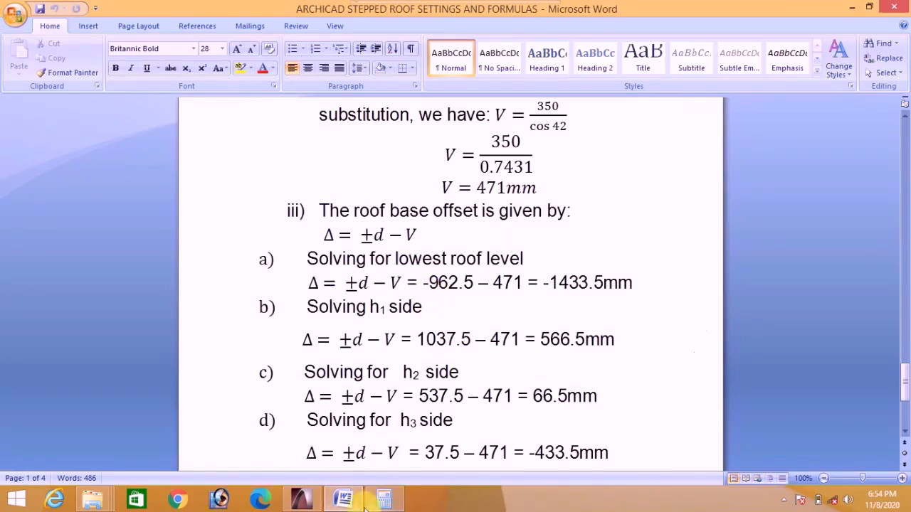
pyautogui.click(302, 500)
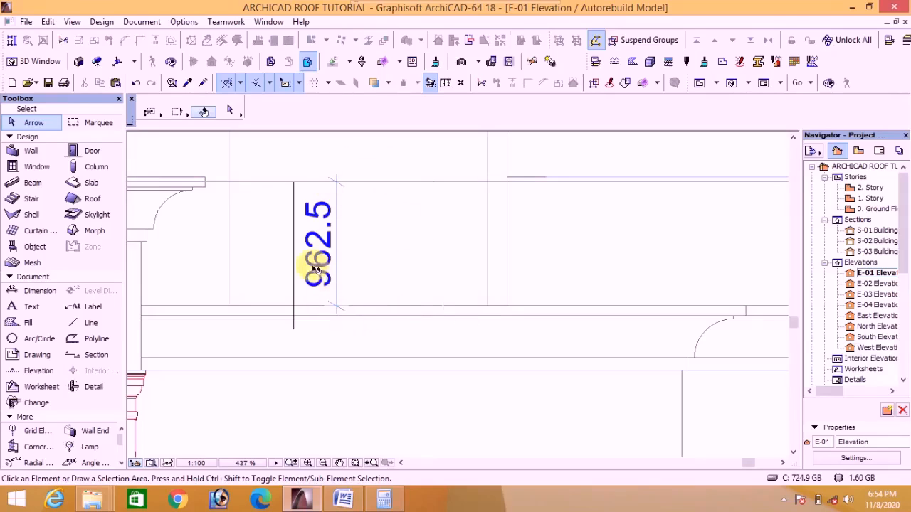
pyautogui.click(343, 499)
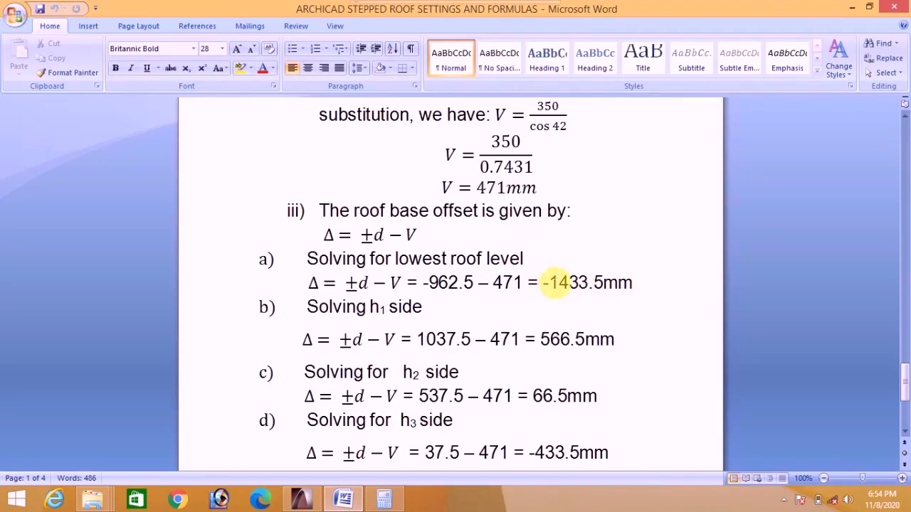
pyautogui.click(302, 498)
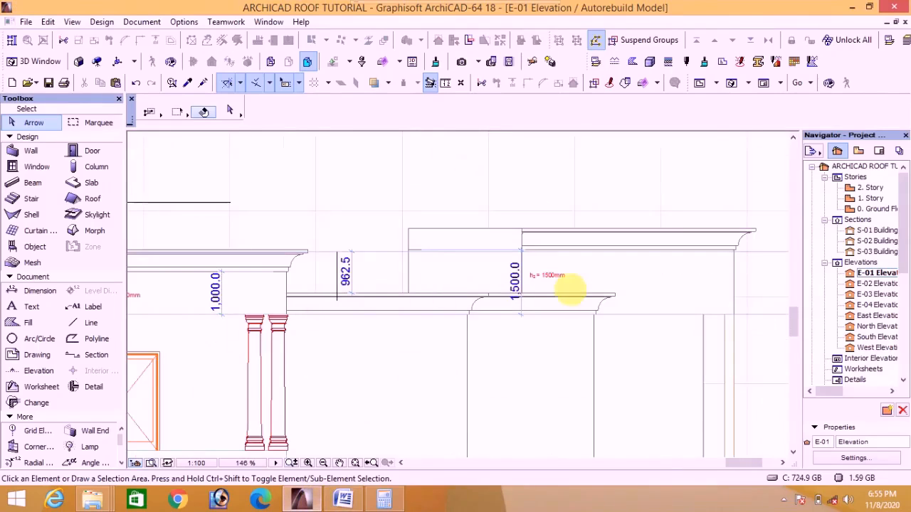
# Examine the stepped parapets across the E-01 elevation from the h₂ side to the h₁ side
pyautogui.scroll(-5, 449, 303)
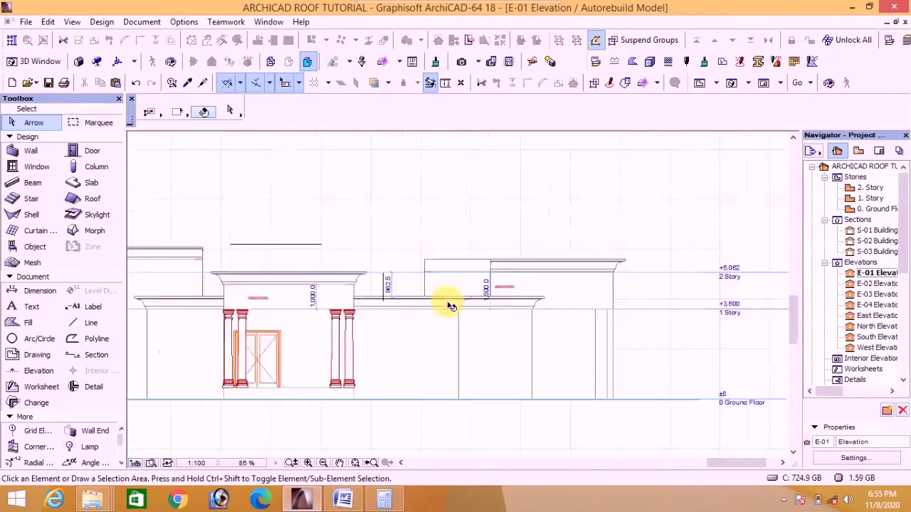
pyautogui.scroll(5, 207, 305)
pyautogui.scroll(-3, 275, 223)
pyautogui.scroll(4, 260, 203)
pyautogui.scroll(-4, 341, 237)
pyautogui.scroll(3, 317, 237)
pyautogui.scroll(2, 330, 231)
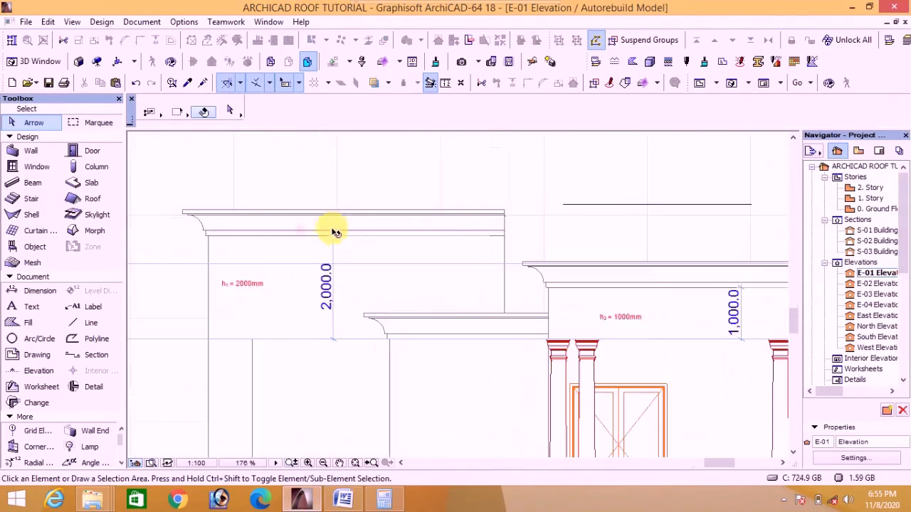
# Examine the h₁ side parapet moulding's top edge relative to the 2. Story level line and the adjoining lower parapets
pyautogui.click(337, 236)
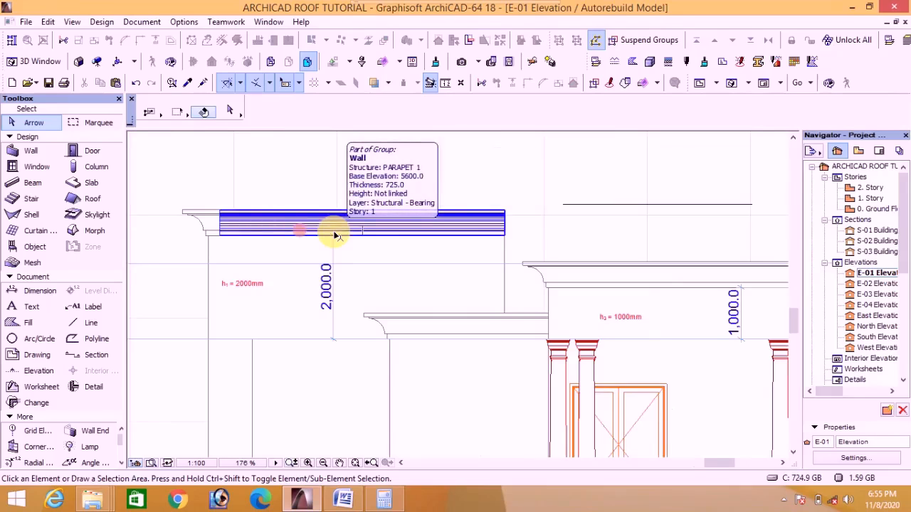
pyautogui.scroll(-3, 340, 227)
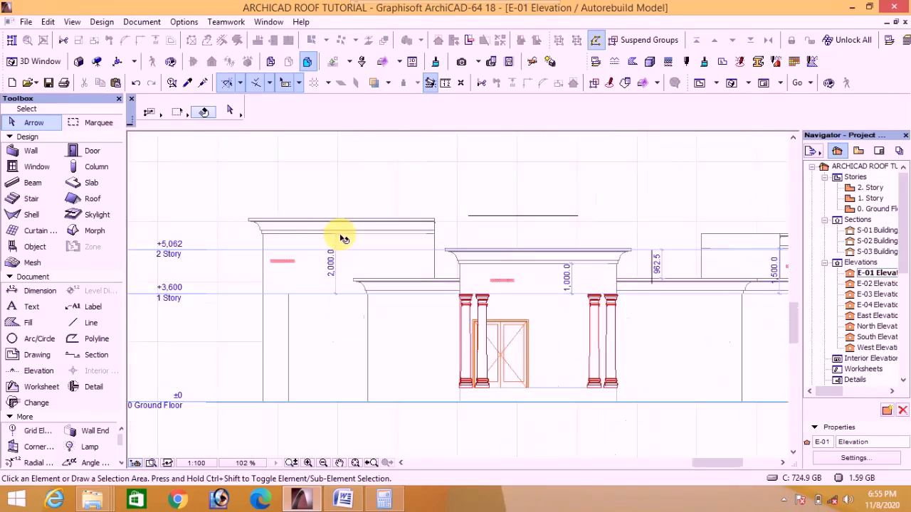
pyautogui.scroll(2, 344, 229)
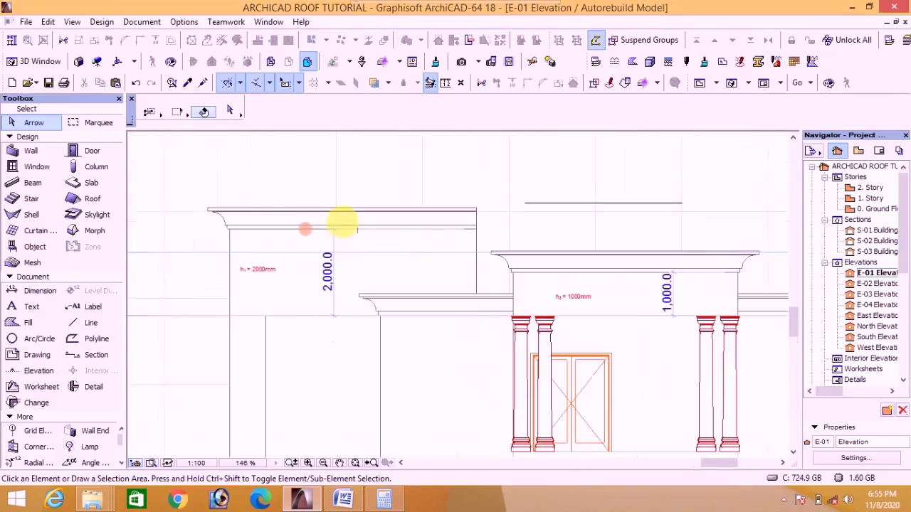
pyautogui.scroll(-4, 344, 229)
pyautogui.scroll(2, 420, 248)
pyautogui.scroll(3, 421, 248)
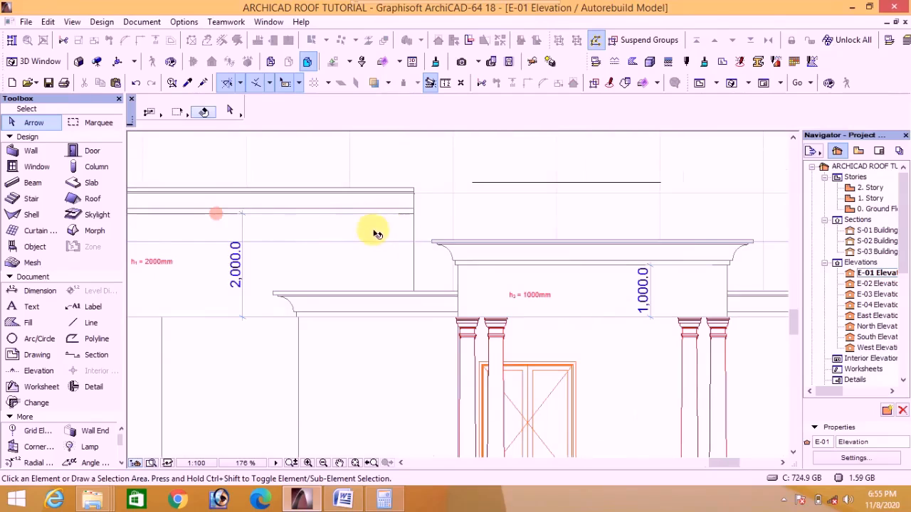
pyautogui.scroll(6, 377, 235)
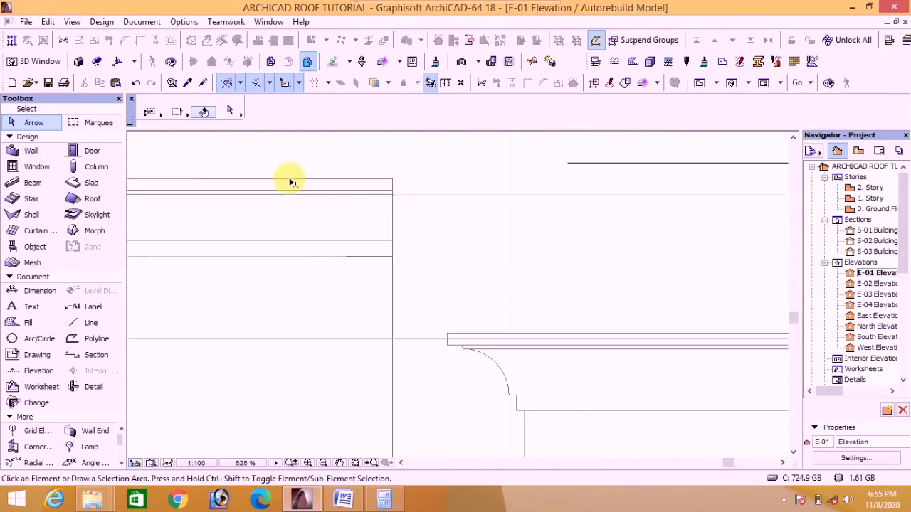
pyautogui.scroll(-4, 347, 185)
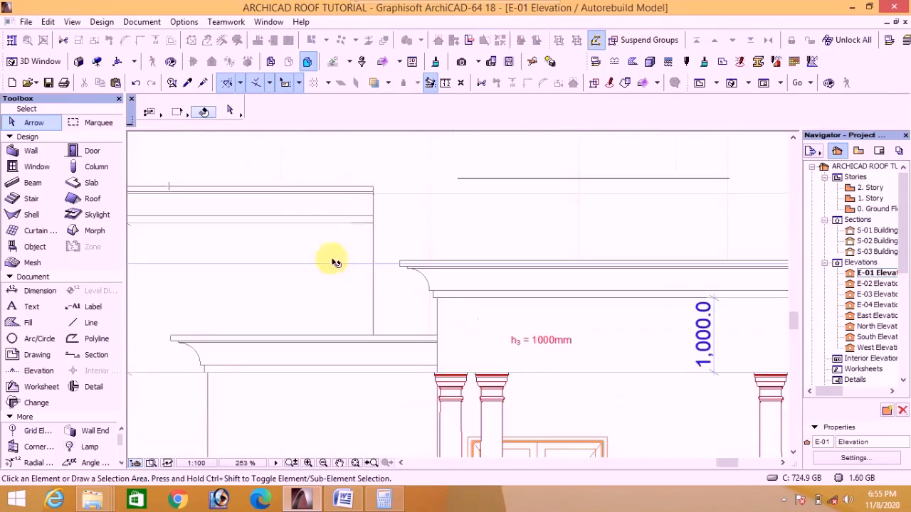
pyautogui.scroll(-3, 356, 264)
pyautogui.scroll(2, 310, 268)
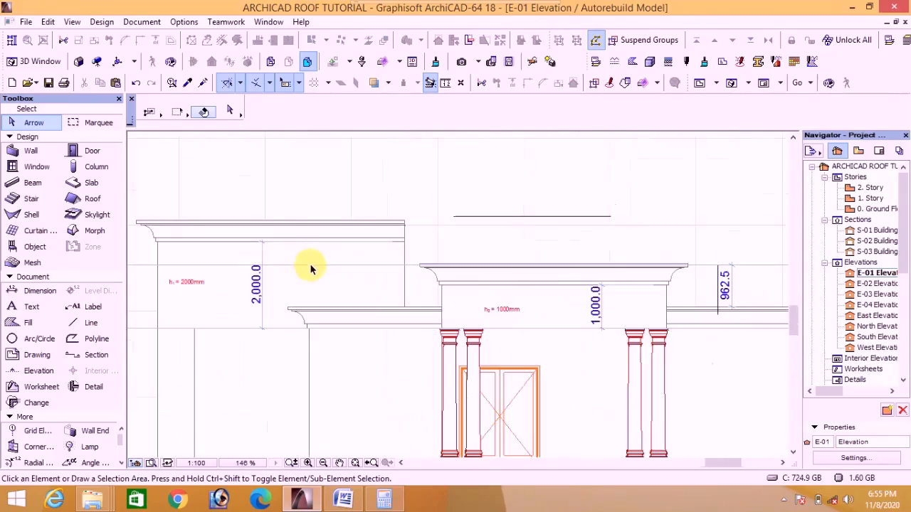
pyautogui.scroll(-2, 315, 267)
pyautogui.scroll(4, 193, 258)
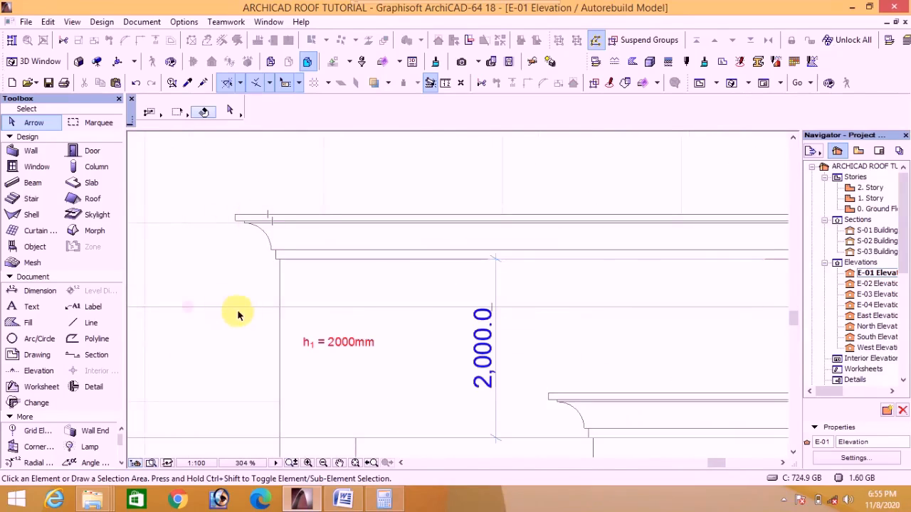
# Measure from the h₁ moulding's top corner down to the 2. Story level line and check the h₁ solution in the Word document
pyautogui.click(445, 82)
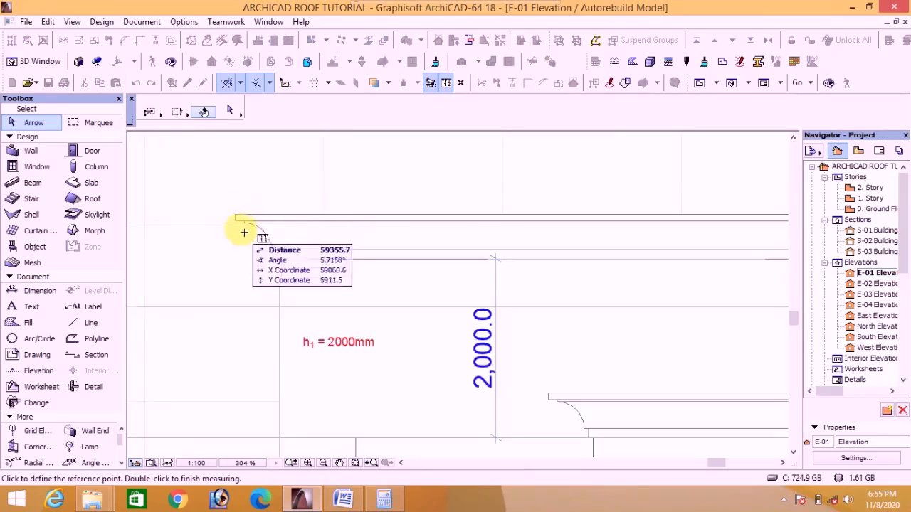
pyautogui.scroll(4, 242, 235)
pyautogui.scroll(-3, 227, 214)
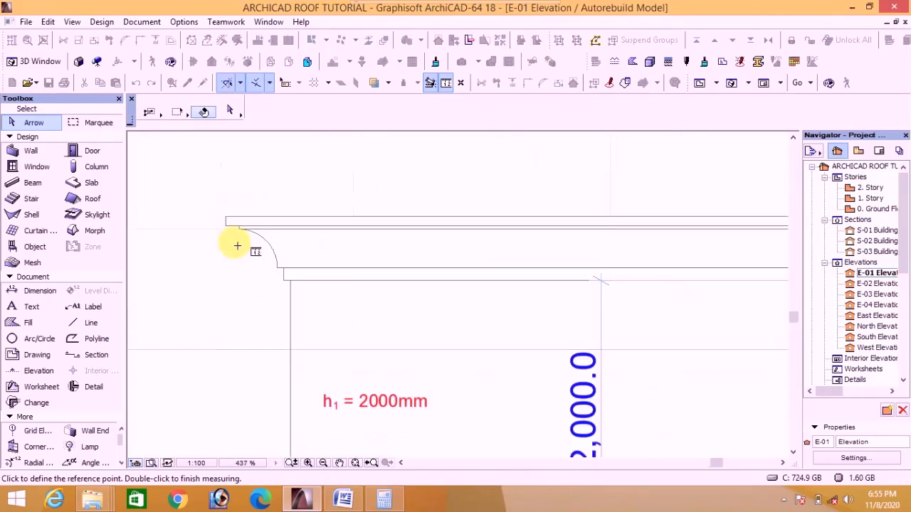
pyautogui.click(226, 217)
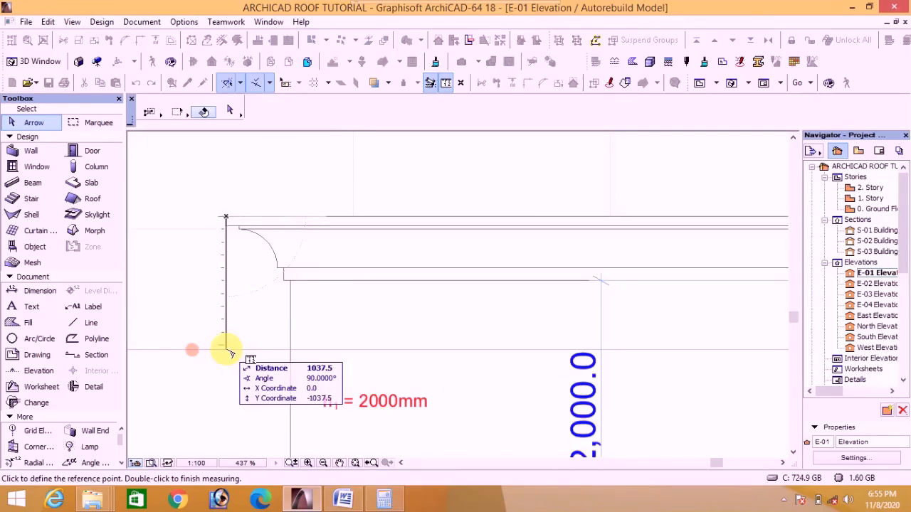
pyautogui.click(343, 499)
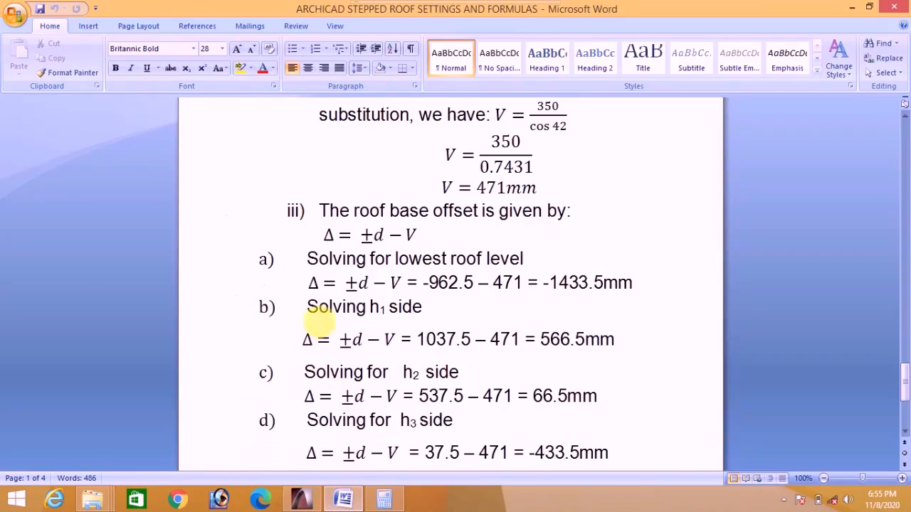
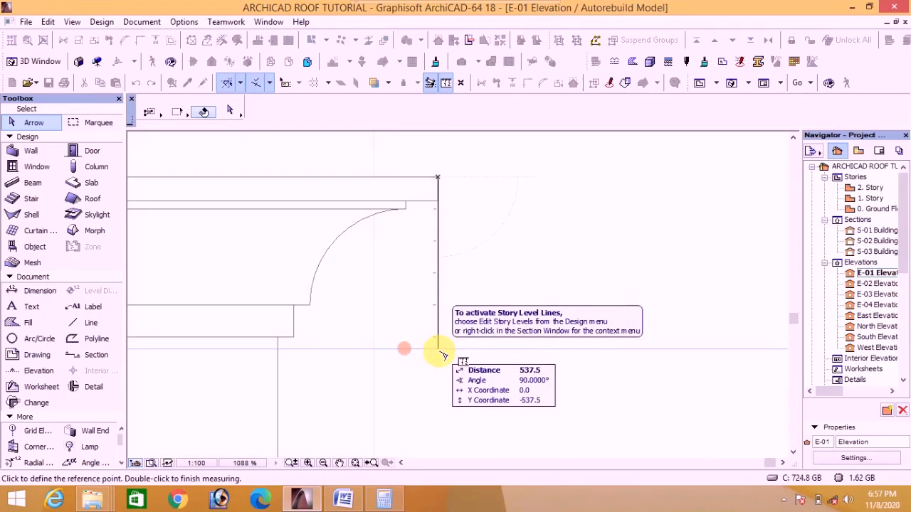
# Finish measuring the h₂ moulding's top above the 2. Story level line and compare it with the h₂ solution in the Word document
pyautogui.doubleClick(442, 354)
pyautogui.click(344, 500)
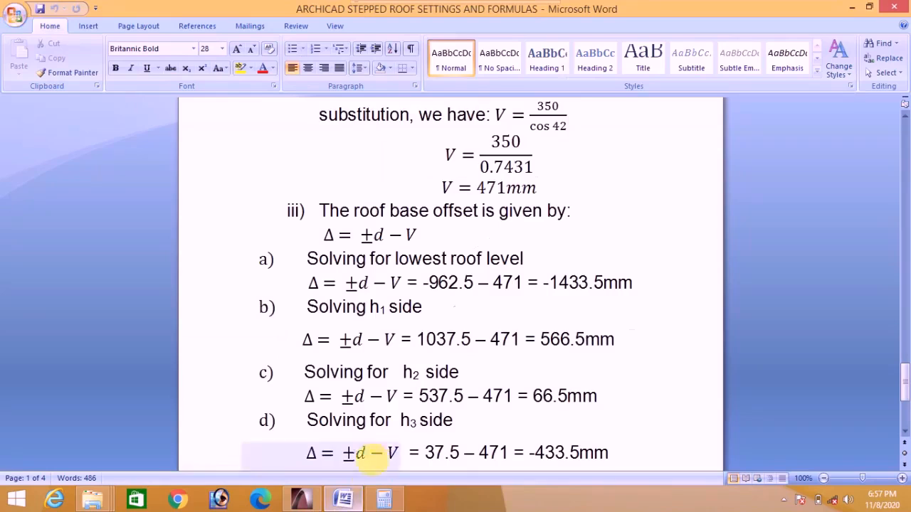
pyautogui.scroll(-2, 427, 392)
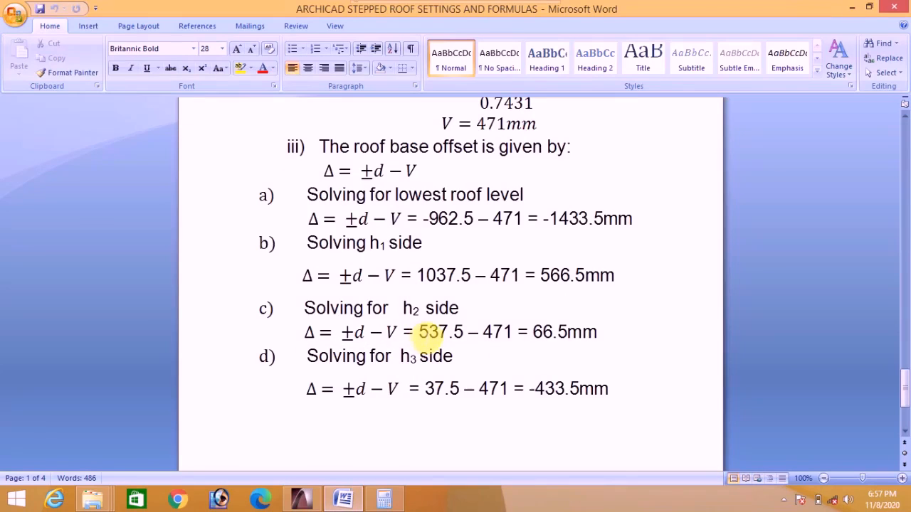
pyautogui.click(302, 500)
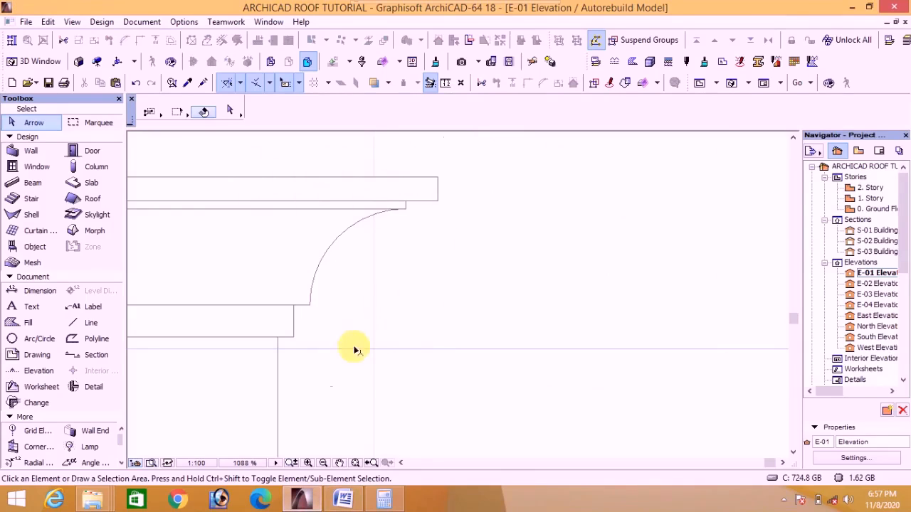
pyautogui.scroll(-4, 349, 354)
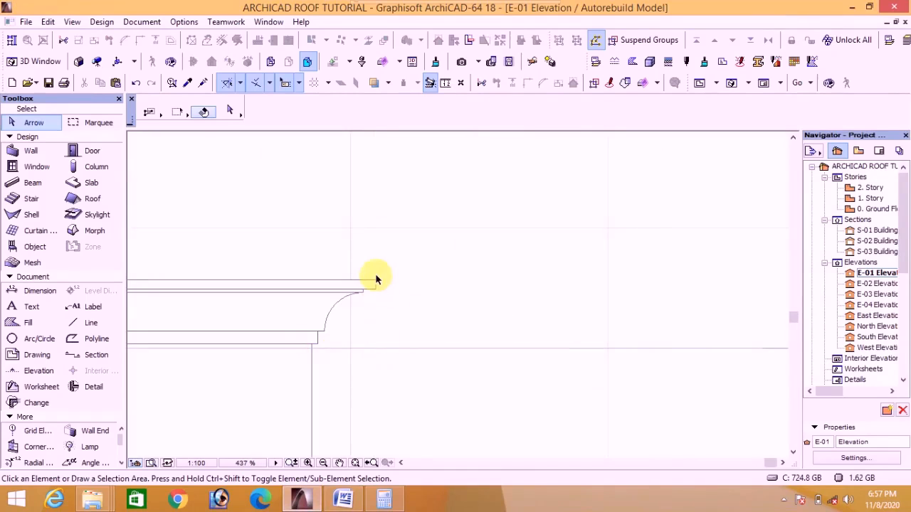
pyautogui.click(343, 499)
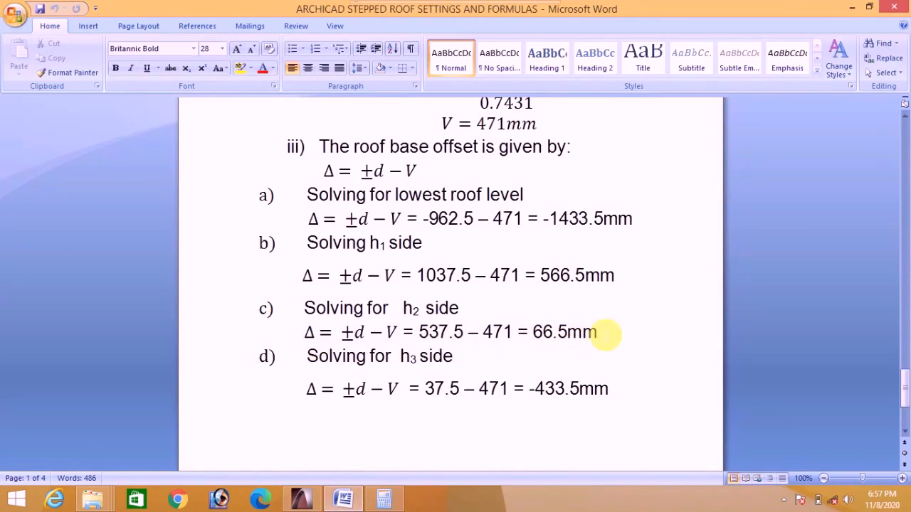
pyautogui.click(301, 498)
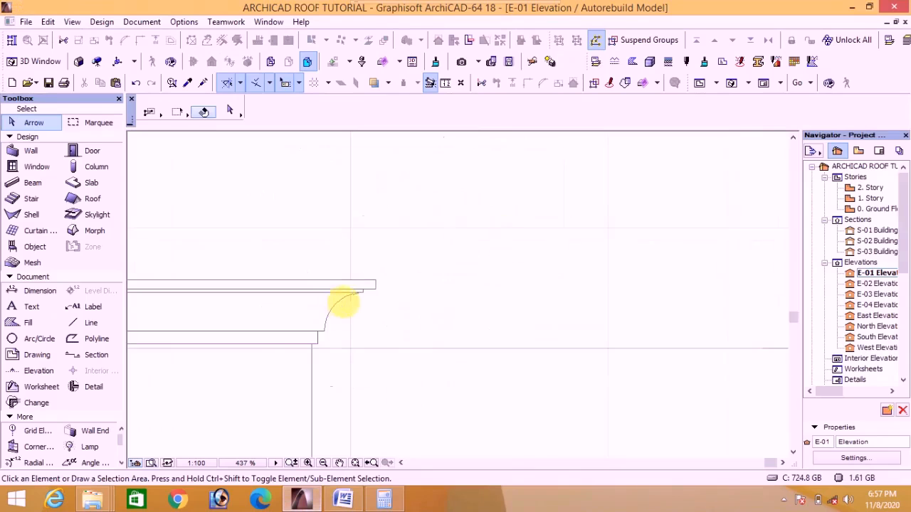
# Measure from the h₃ moulding's top corner down to the 2. Story level line in the E-01 elevation
pyautogui.scroll(-5, 343, 303)
pyautogui.scroll(7, 325, 366)
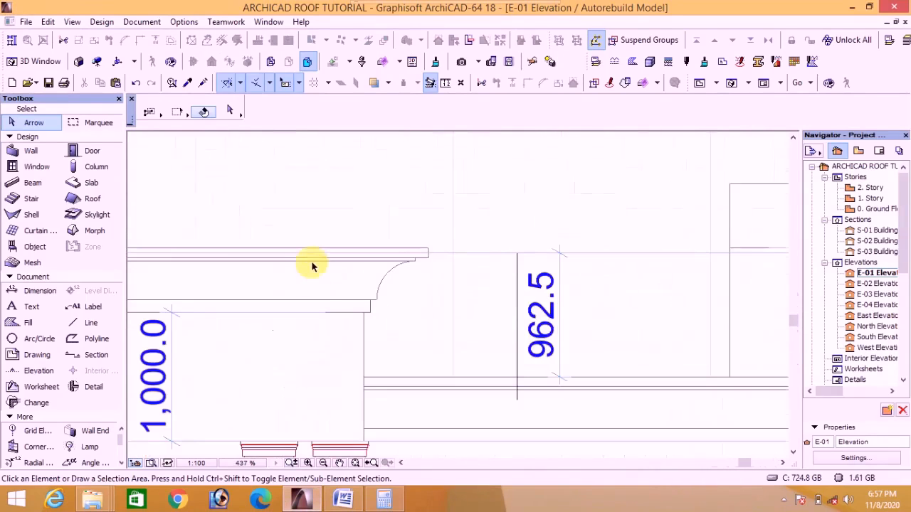
pyautogui.scroll(-4, 344, 301)
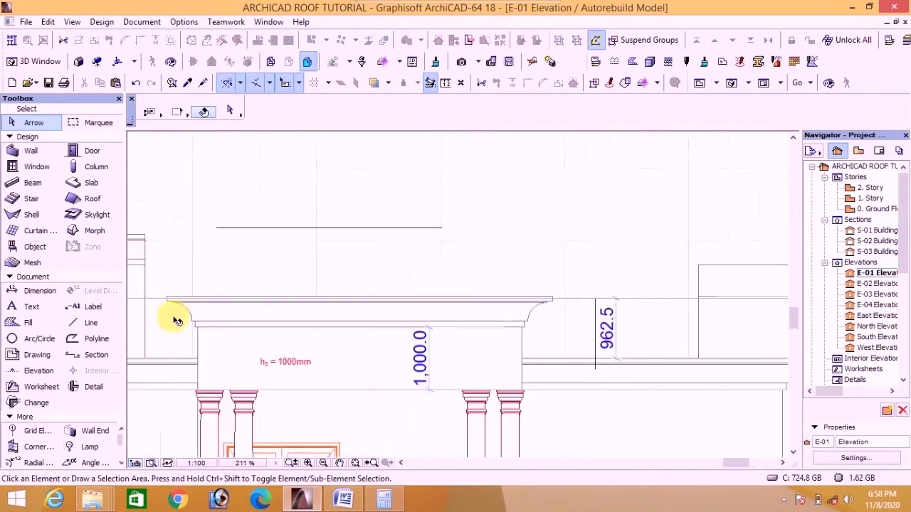
pyautogui.scroll(3, 147, 270)
pyautogui.scroll(-5, 431, 264)
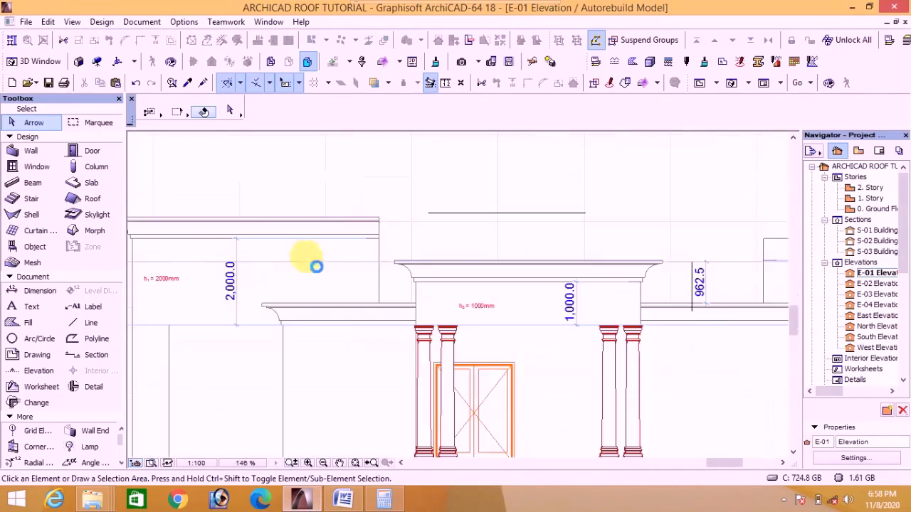
pyautogui.scroll(5, 383, 262)
pyautogui.scroll(2, 403, 276)
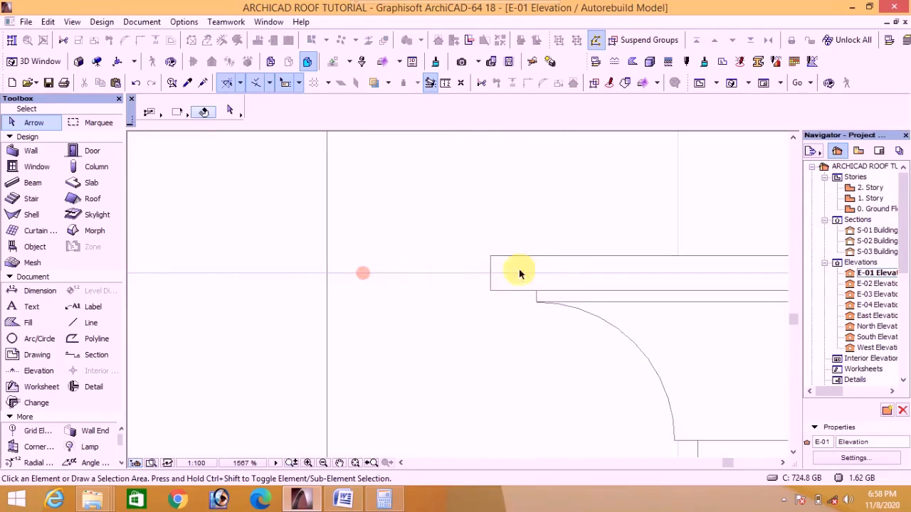
pyautogui.scroll(4, 503, 265)
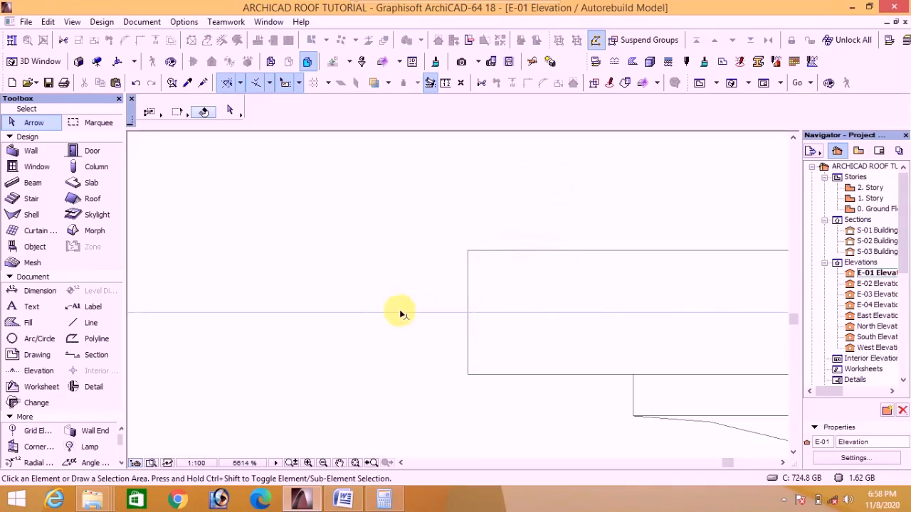
pyautogui.click(446, 84)
pyautogui.click(468, 250)
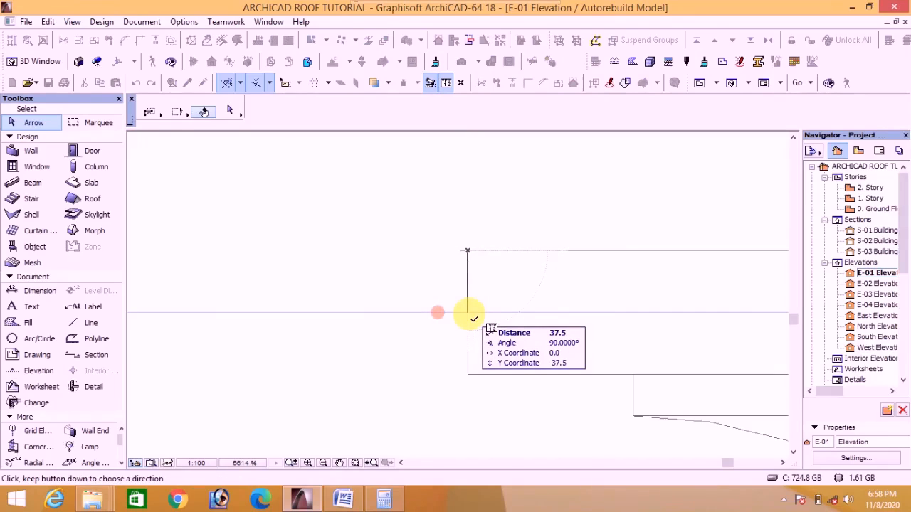
pyautogui.press('Escape')
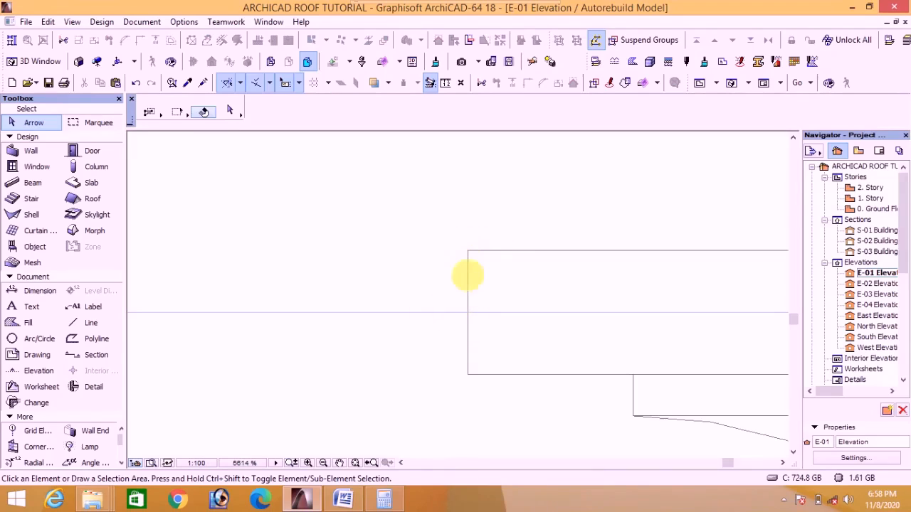
# Check the h₃ side roof base offset solution in the Word document and return to the ArchiCAD elevation
pyautogui.click(343, 499)
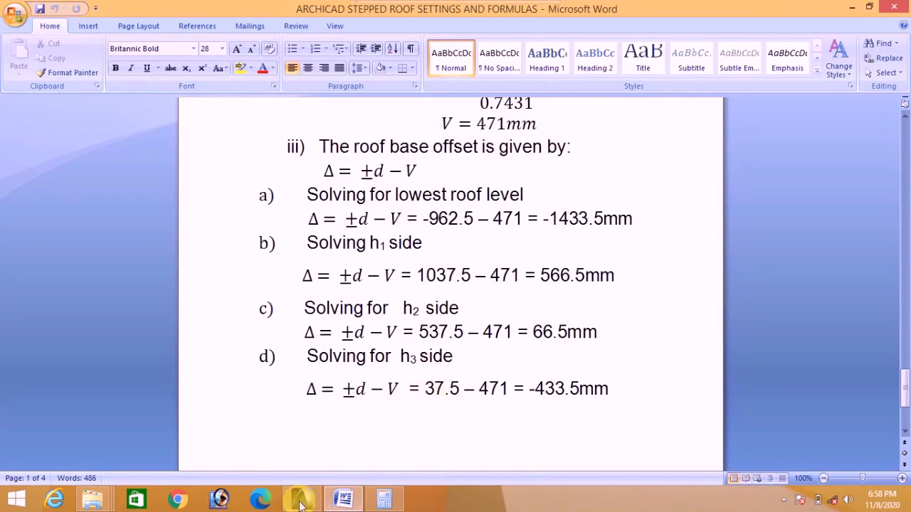
pyautogui.hotkey('alt', 'Tab')
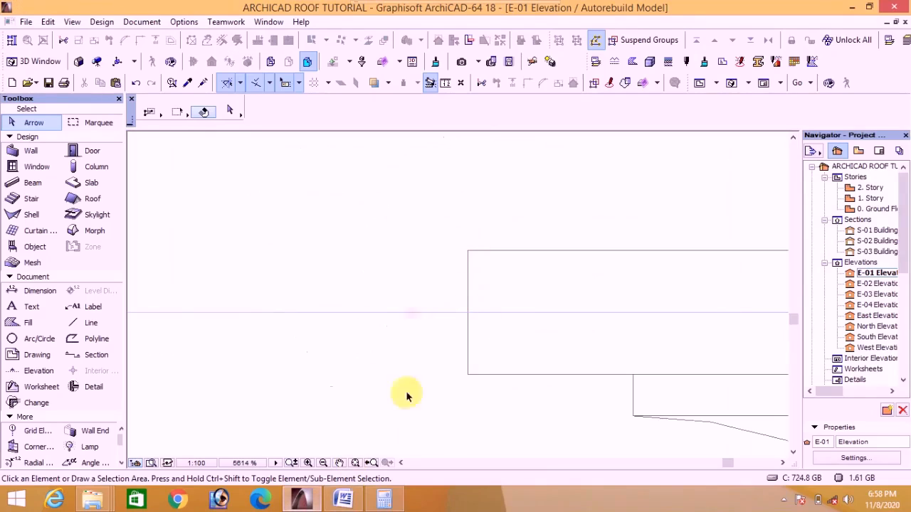
pyautogui.click(343, 500)
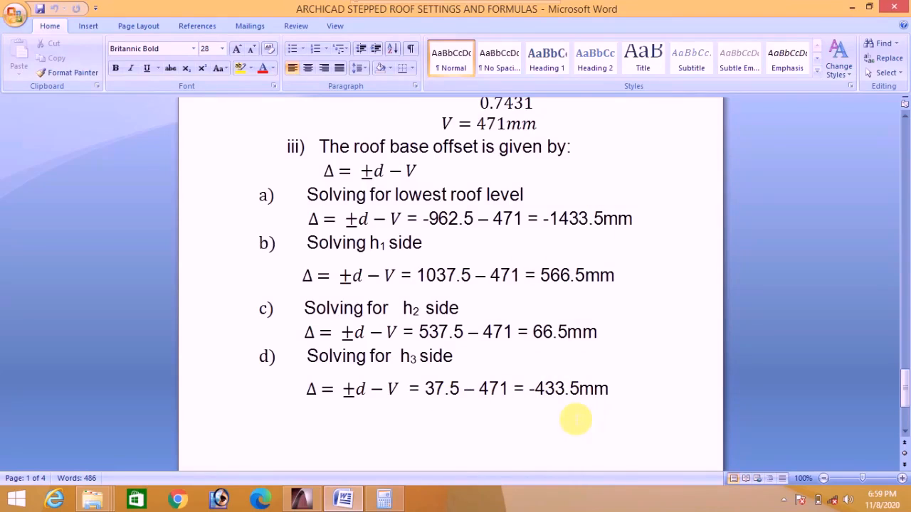
pyautogui.click(302, 499)
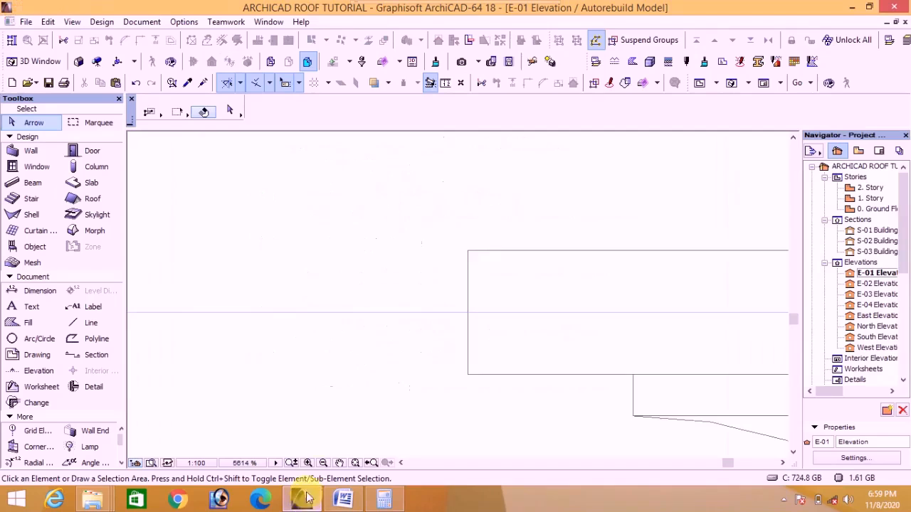
# Show the 2. Story floor plan and open the default settings of the Roof tool
pyautogui.scroll(-12, 368, 281)
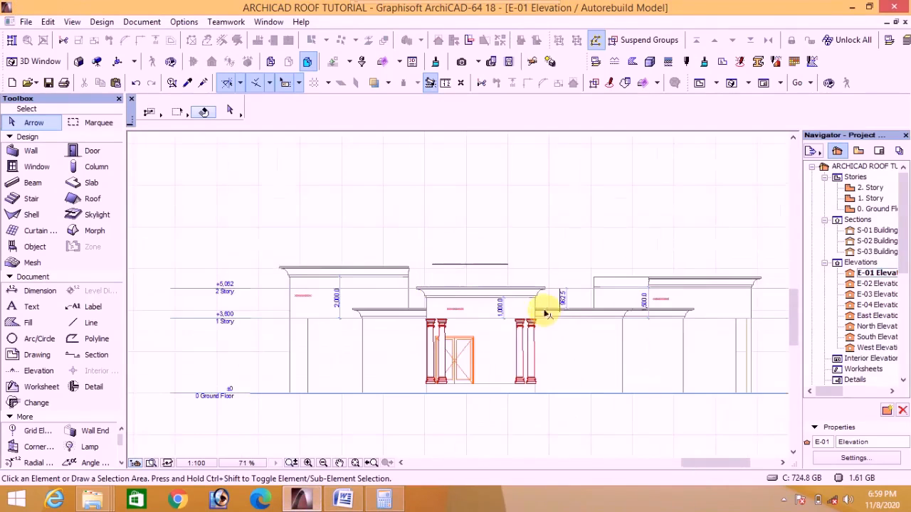
pyautogui.click(700, 83)
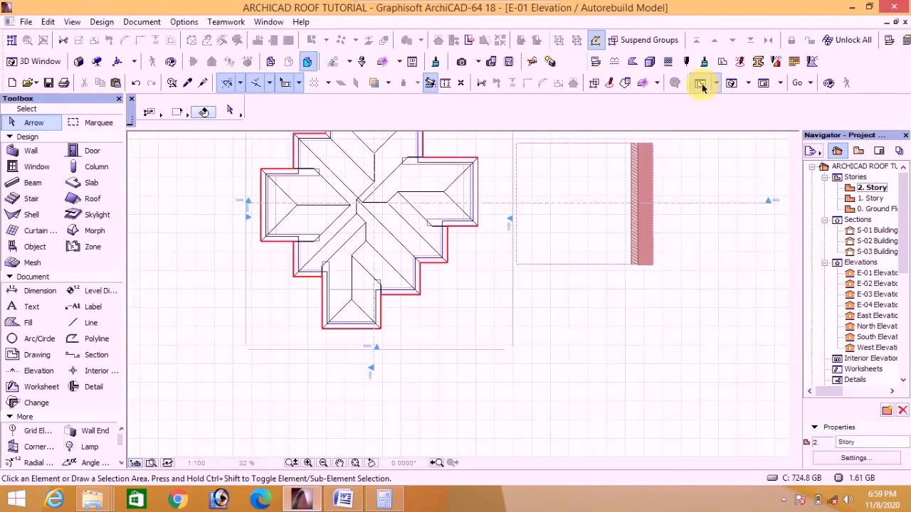
pyautogui.scroll(-5, 413, 221)
pyautogui.scroll(4, 387, 204)
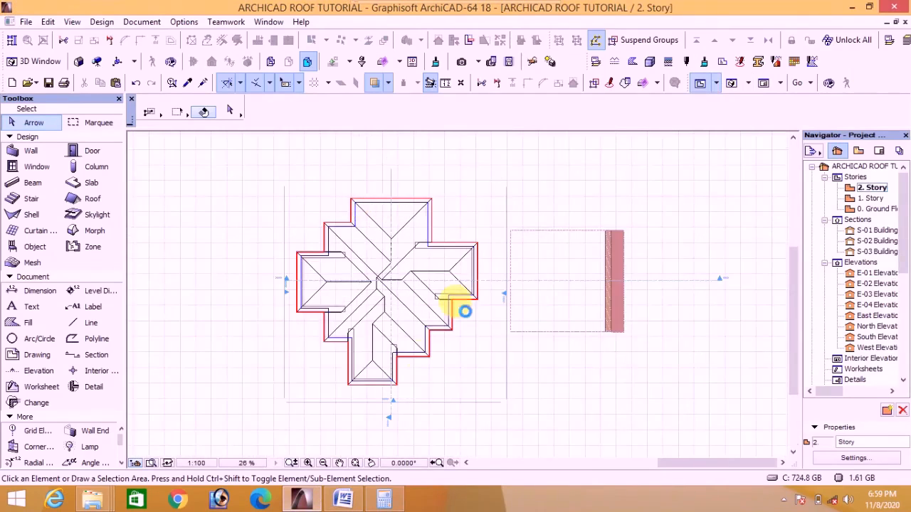
pyautogui.click(87, 199)
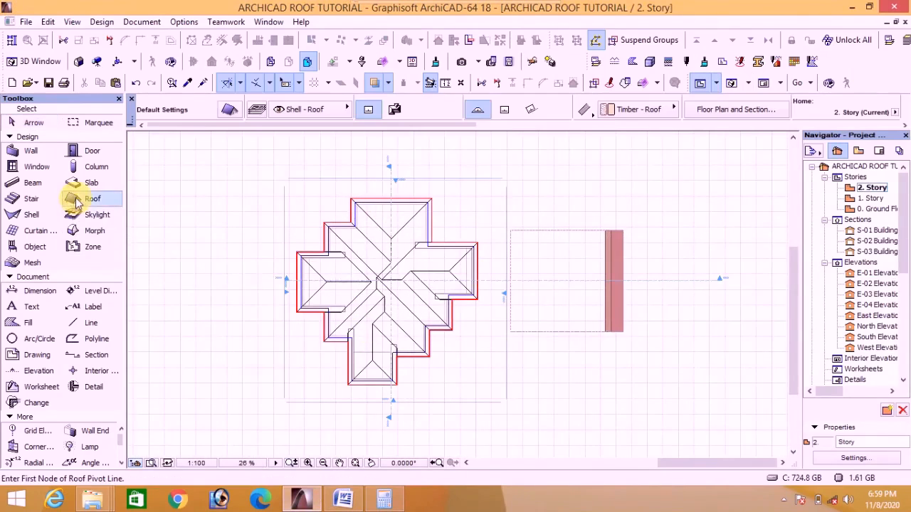
pyautogui.click(229, 110)
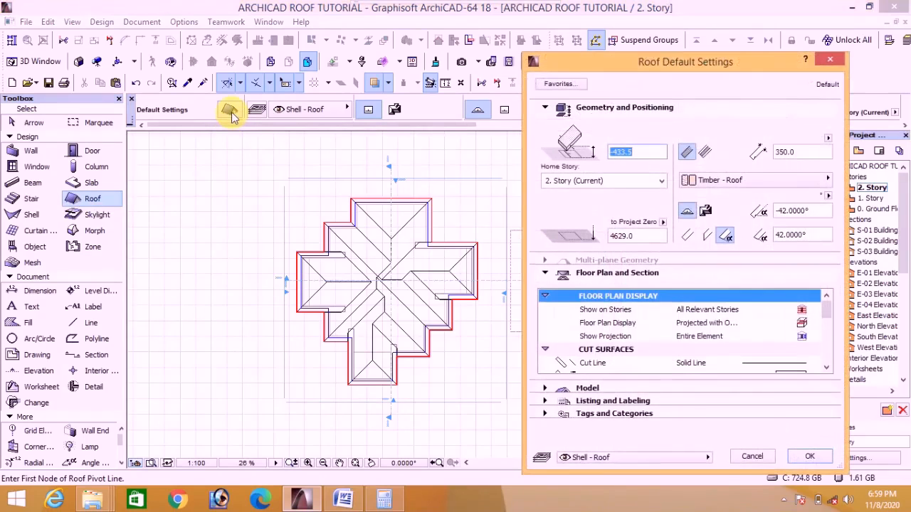
# Compare the given roof thickness and angle in the Word document with the default roof settings, including the edge angle option
pyautogui.click(343, 500)
pyautogui.scroll(10, 432, 239)
pyautogui.scroll(15, 432, 234)
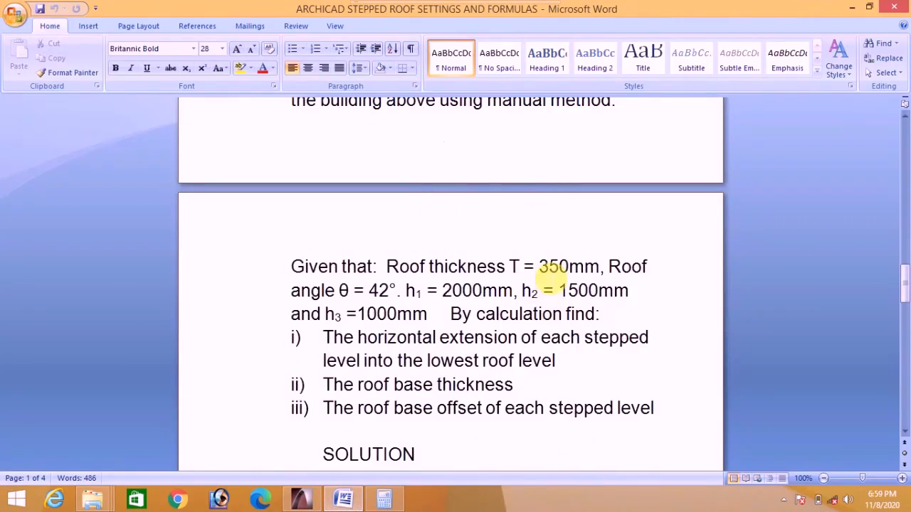
pyautogui.click(301, 500)
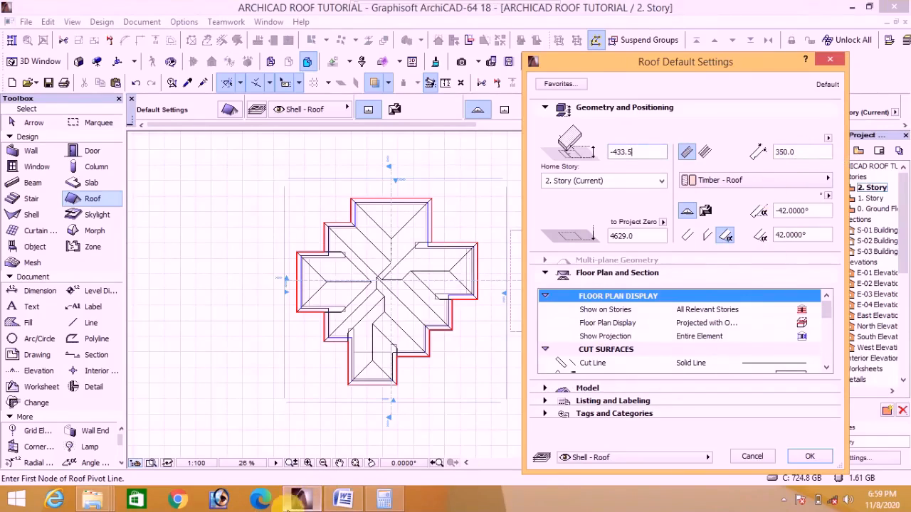
pyautogui.click(342, 501)
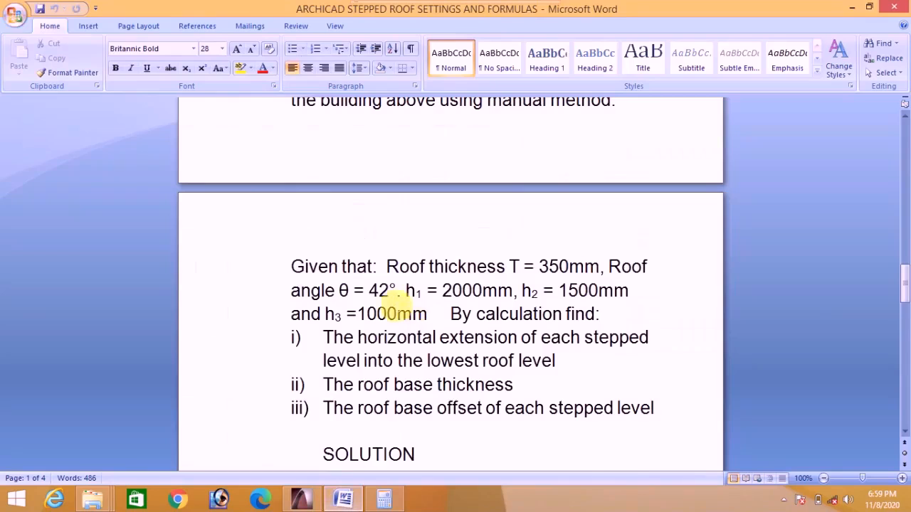
pyautogui.click(344, 502)
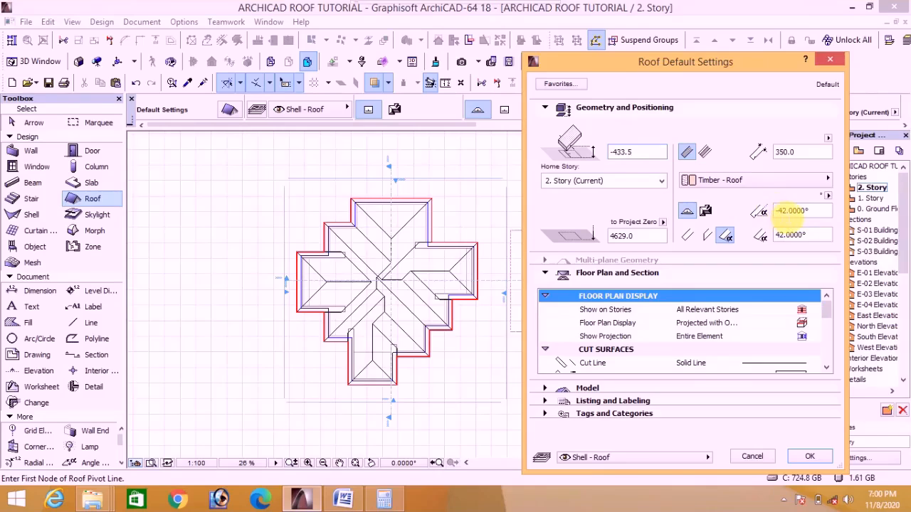
pyautogui.click(724, 237)
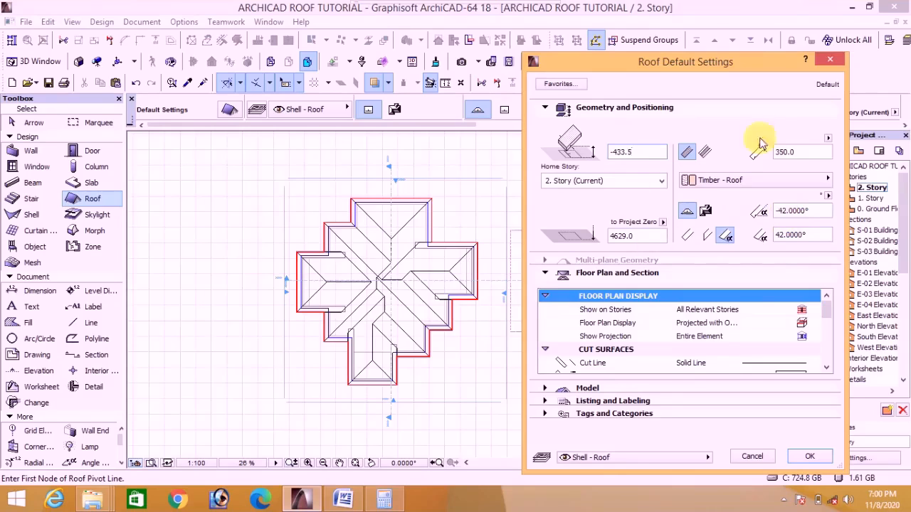
pyautogui.click(829, 59)
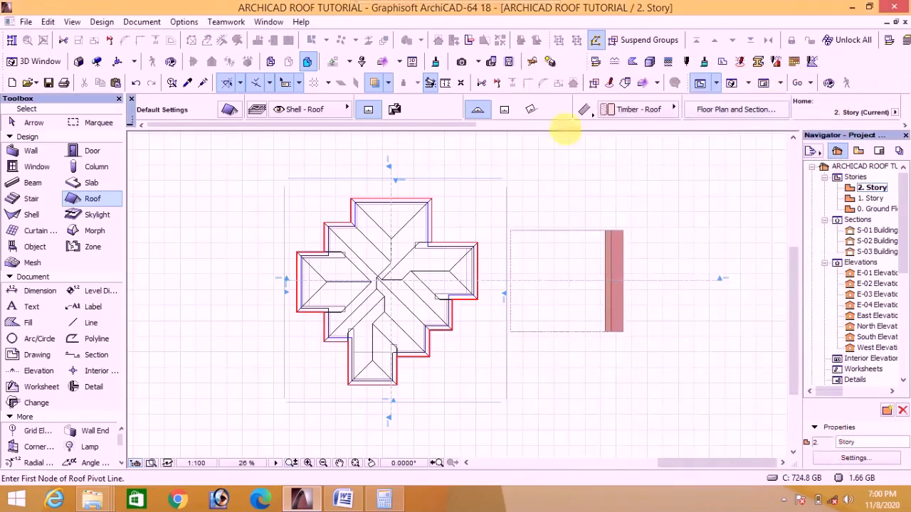
# Examine in 3D how the roof edge meets the parapet moulding at a corner of the roofed building
pyautogui.click(732, 82)
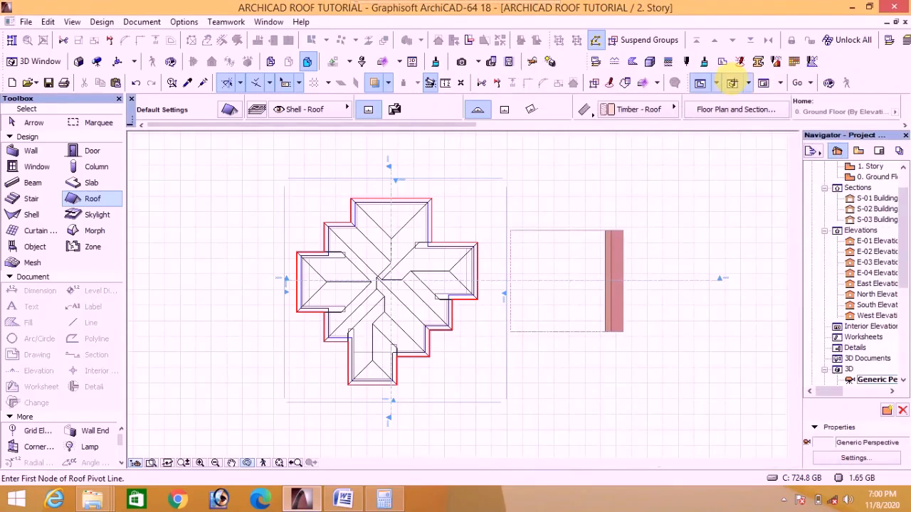
pyautogui.scroll(-6, 584, 328)
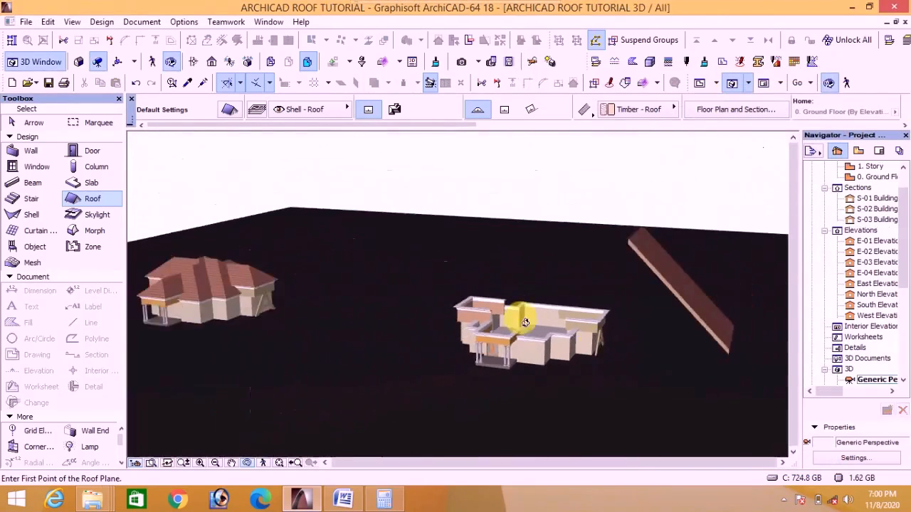
pyautogui.keyDown('shift'); pyautogui.moveTo(522, 317); pyautogui.dragTo(245, 320, button='middle'); pyautogui.keyUp('shift')
pyautogui.scroll(8, 245, 320)
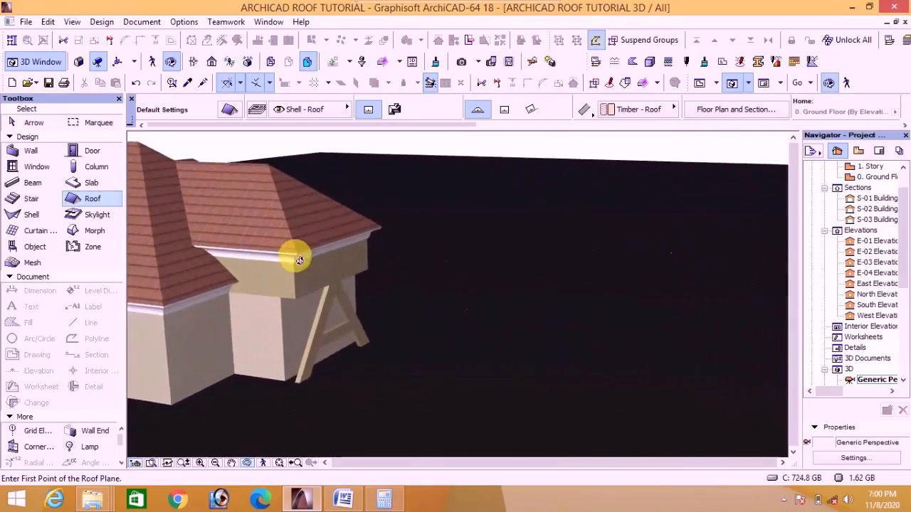
pyautogui.scroll(8, 292, 278)
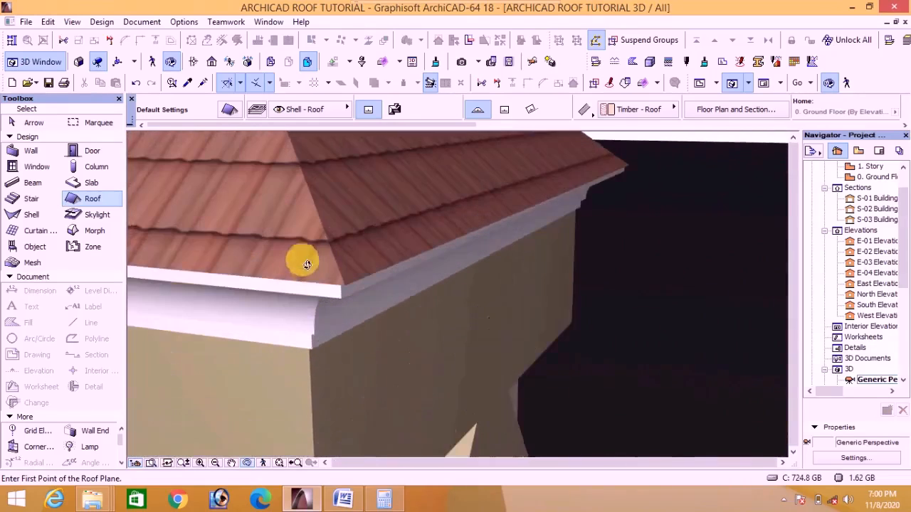
pyautogui.scroll(3, 319, 269)
pyautogui.scroll(3, 337, 183)
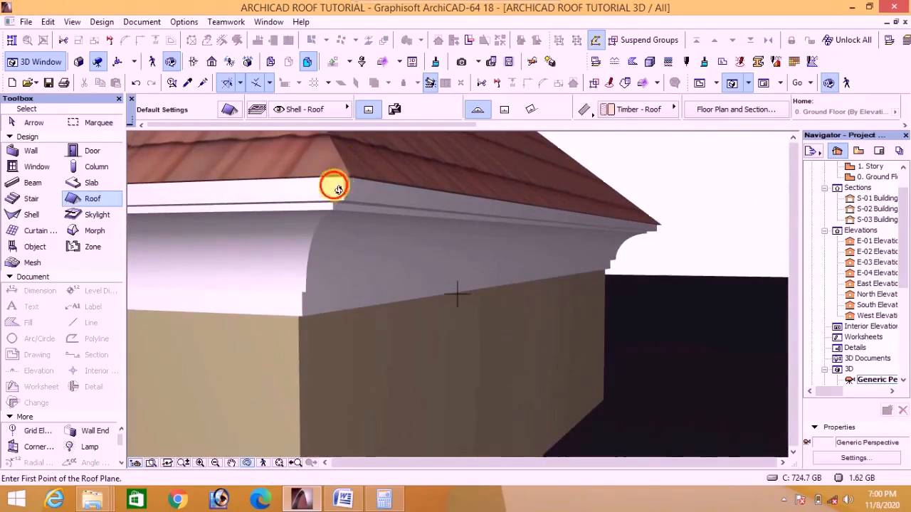
pyautogui.moveTo(334, 183); pyautogui.dragTo(434, 162)
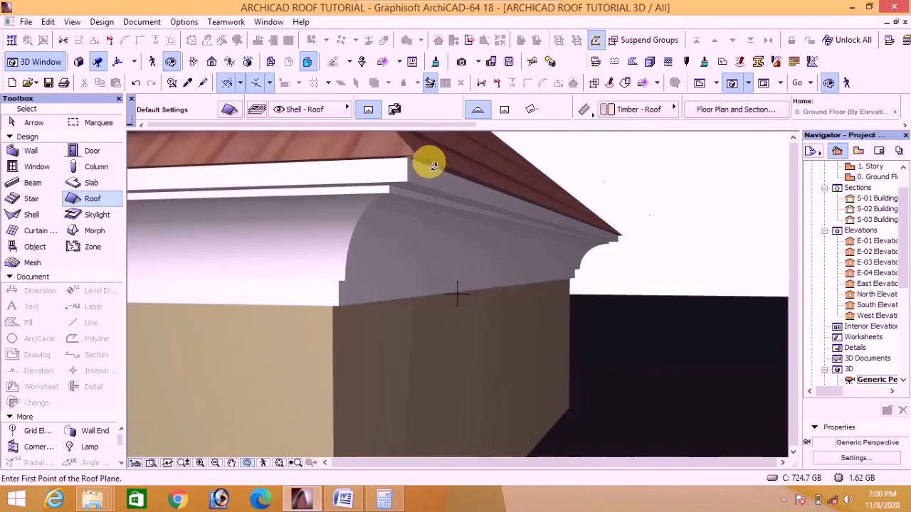
pyautogui.click(249, 463)
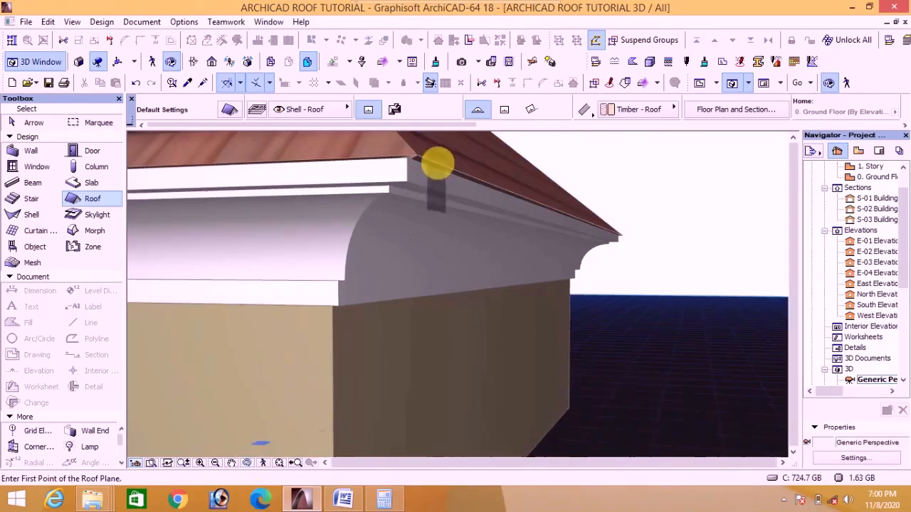
# Inspect the geometry and positioning settings of the roof plane at the parapet corner, leaving them as they are
pyautogui.keyDown('shift'); pyautogui.click(442, 156); pyautogui.keyUp('shift')
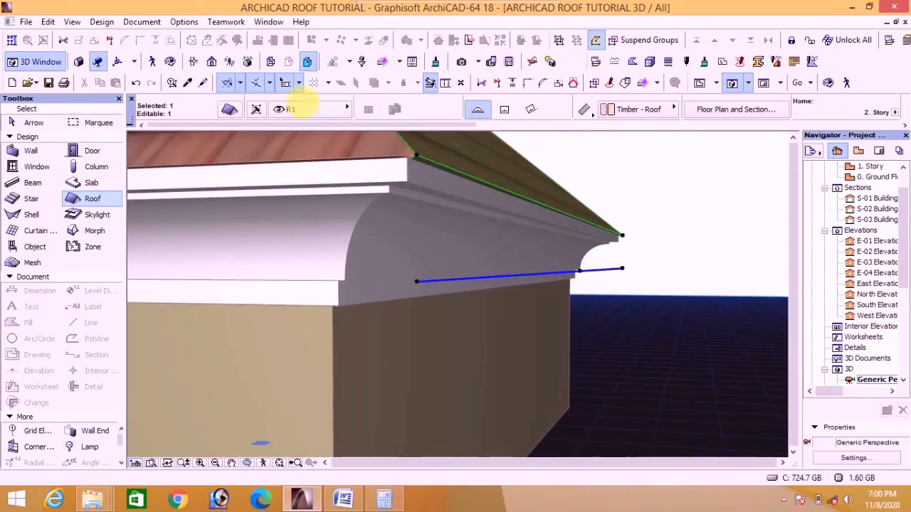
pyautogui.press('Escape')
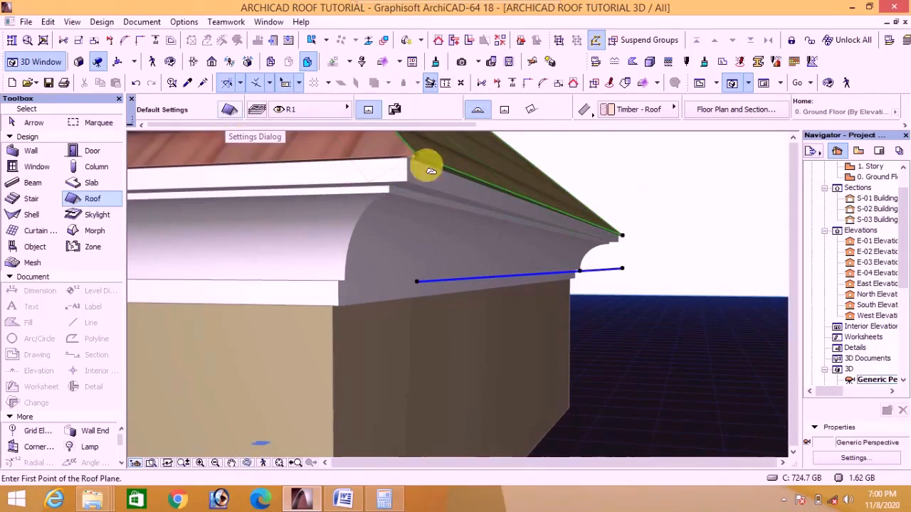
pyautogui.keyDown('shift'); pyautogui.click(318, 151); pyautogui.keyUp('shift')
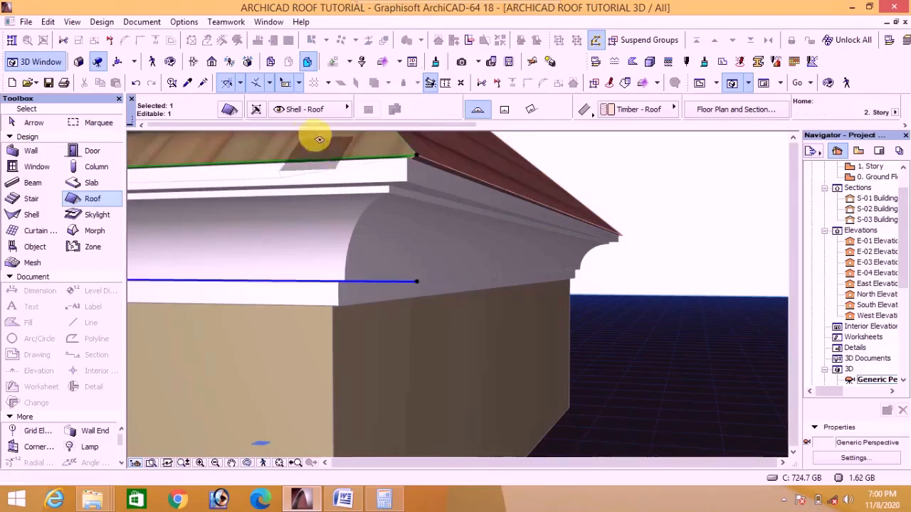
pyautogui.click(229, 111)
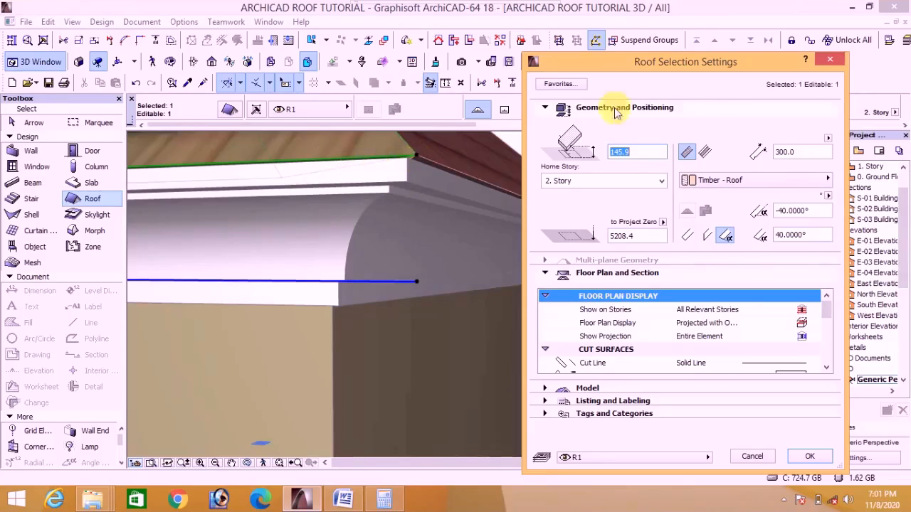
pyautogui.click(838, 58)
pyautogui.press('Escape')
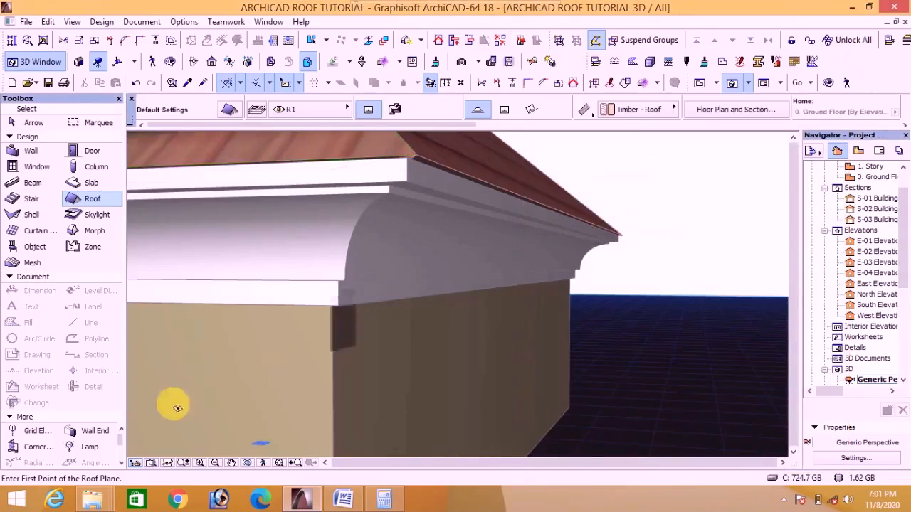
pyautogui.scroll(-4, 177, 405)
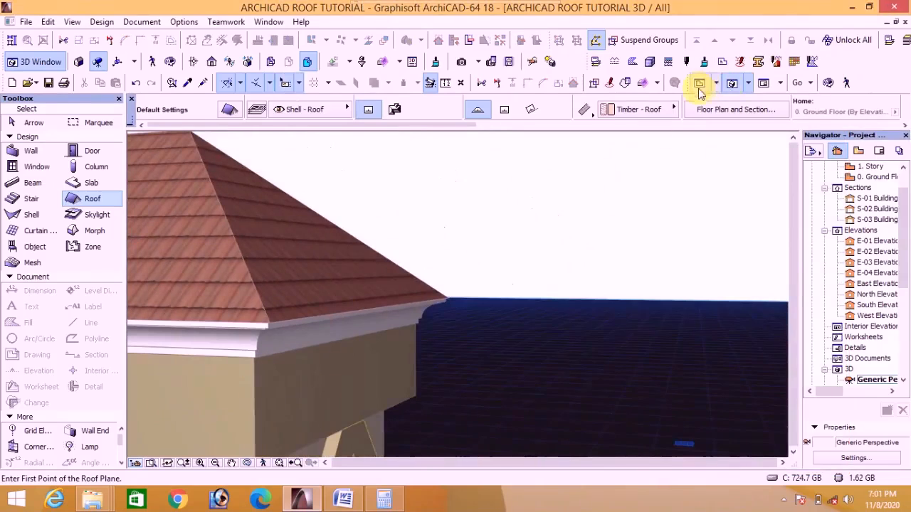
# Compare the roofed building with the unroofed one in 3D, examining the unroofed building's stepped parapet levels from above
pyautogui.scroll(-3, 234, 313)
pyautogui.scroll(-6, 247, 355)
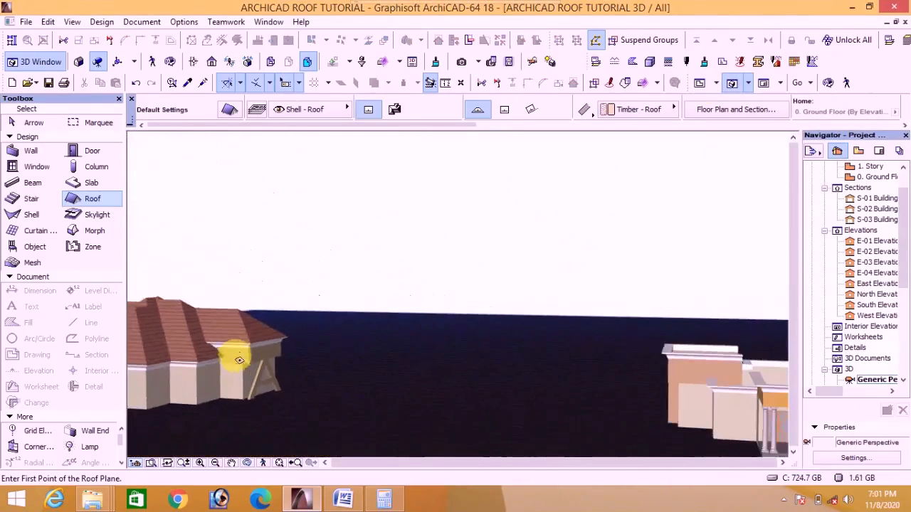
pyautogui.keyDown('shift'); pyautogui.moveTo(237, 334); pyautogui.dragTo(468, 385, button='middle'); pyautogui.keyUp('shift')
pyautogui.scroll(5, 541, 380)
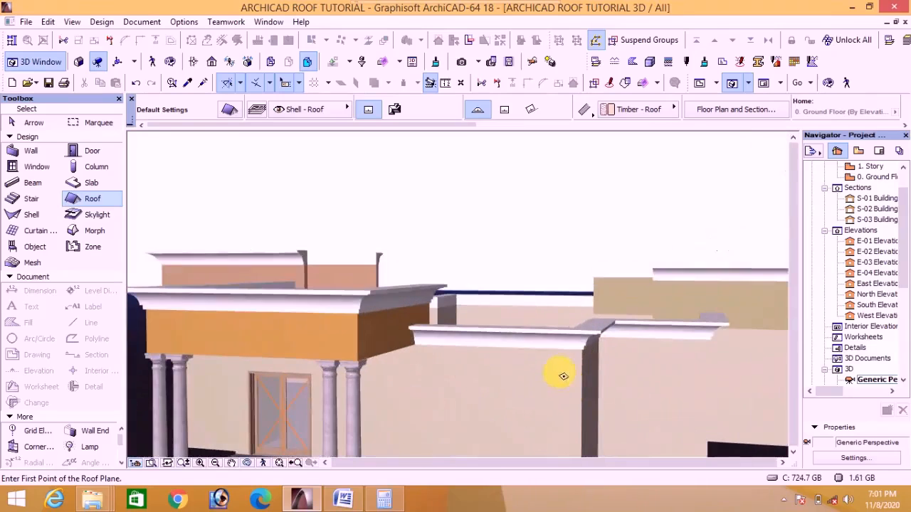
pyautogui.scroll(-1, 404, 394)
pyautogui.click(247, 464)
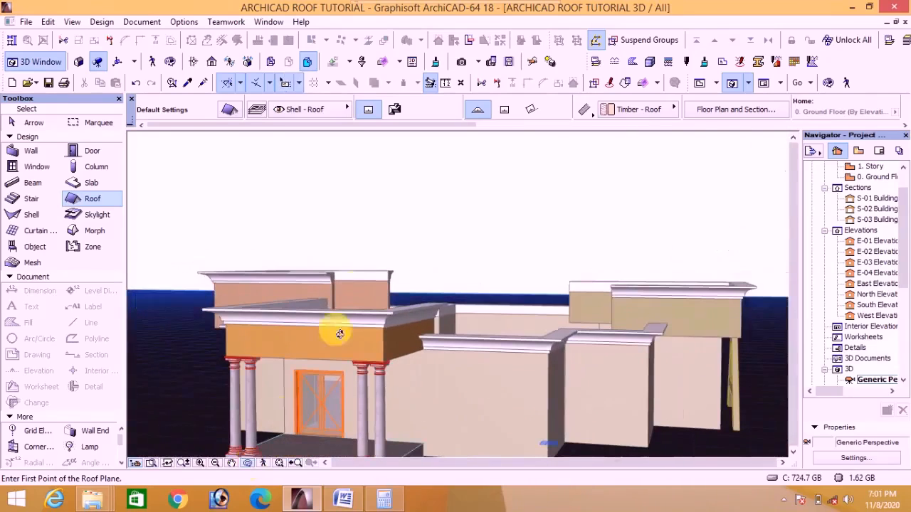
pyautogui.moveTo(339, 334); pyautogui.dragTo(299, 395)
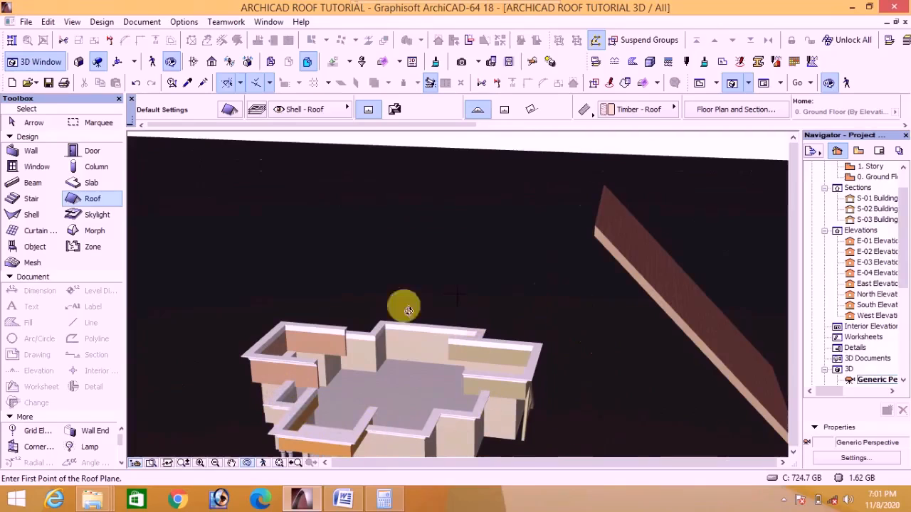
# Set the default roof base offset to -1433.5 on the 2. Story plan, using the Word document's solution for the lowest roof level
pyautogui.click(700, 84)
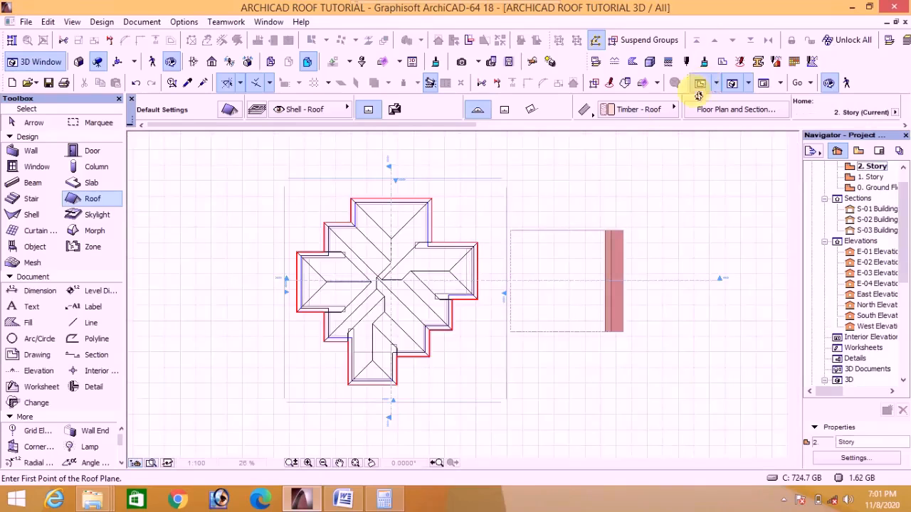
pyautogui.click(229, 110)
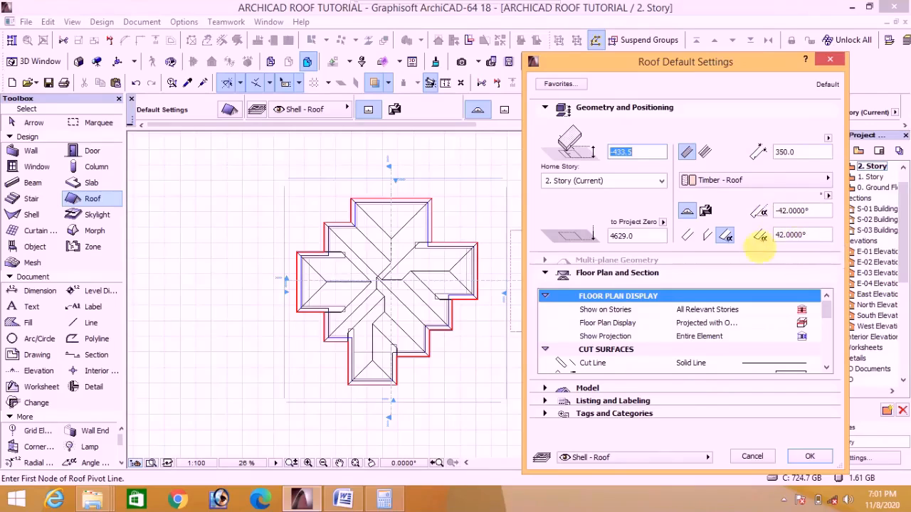
pyautogui.click(544, 389)
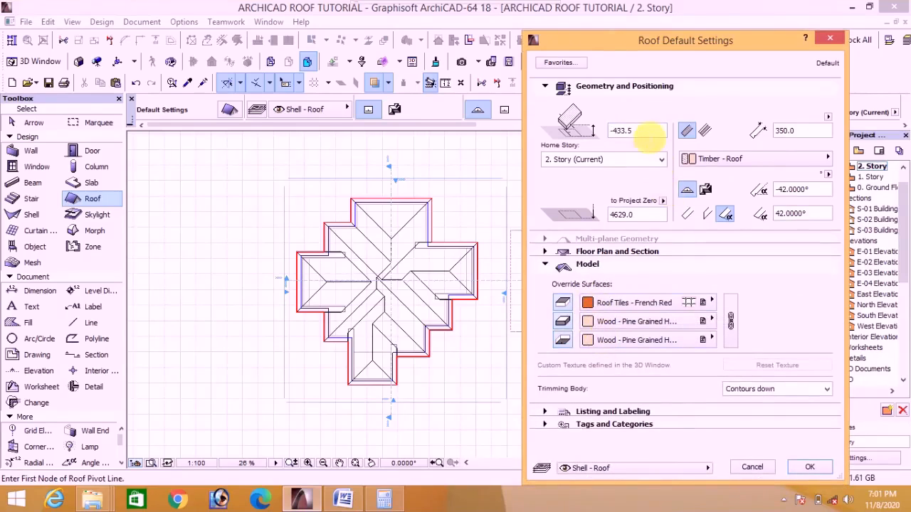
pyautogui.click(344, 500)
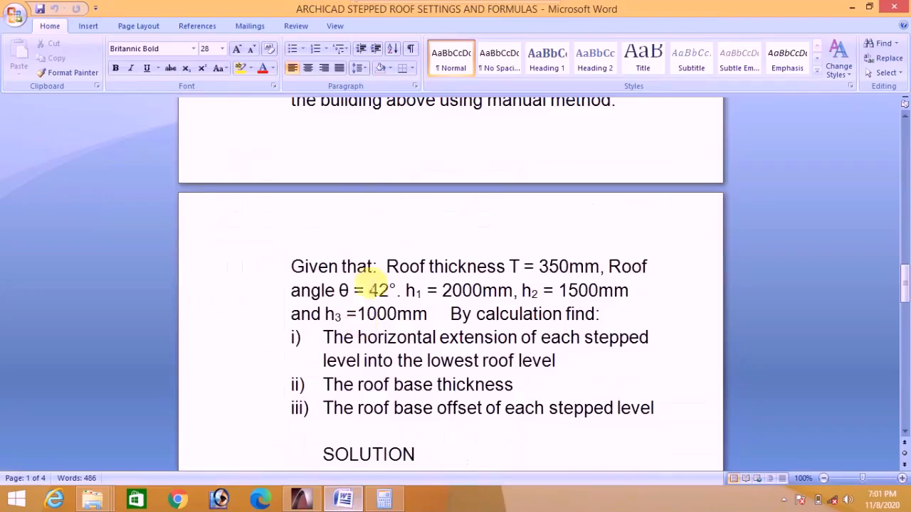
pyautogui.scroll(-15, 367, 338)
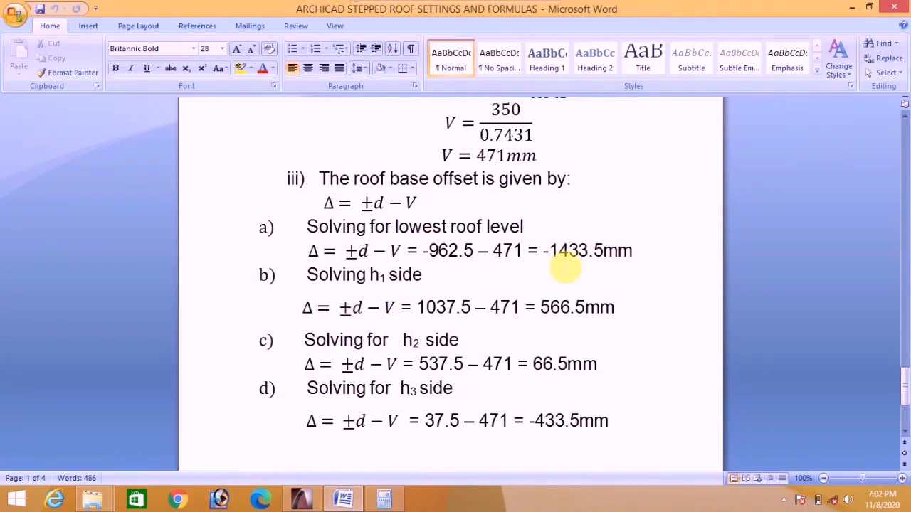
pyautogui.click(303, 500)
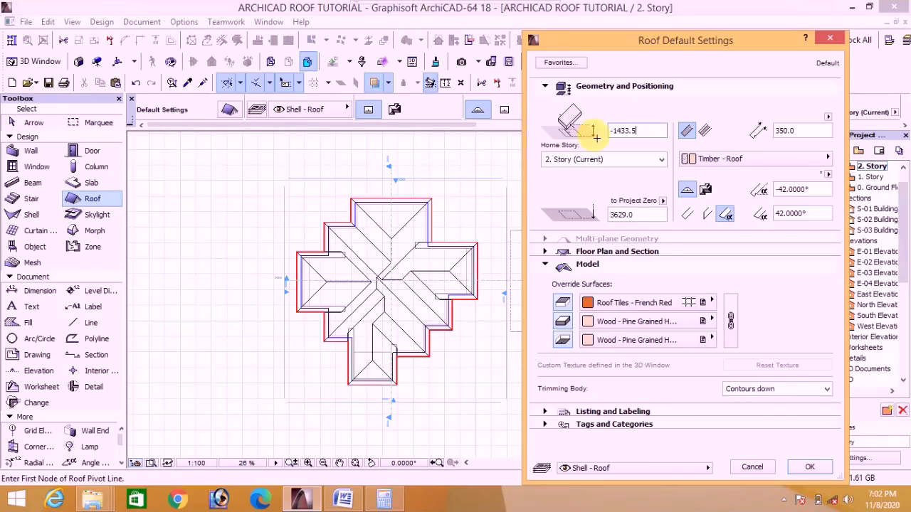
pyautogui.click(809, 470)
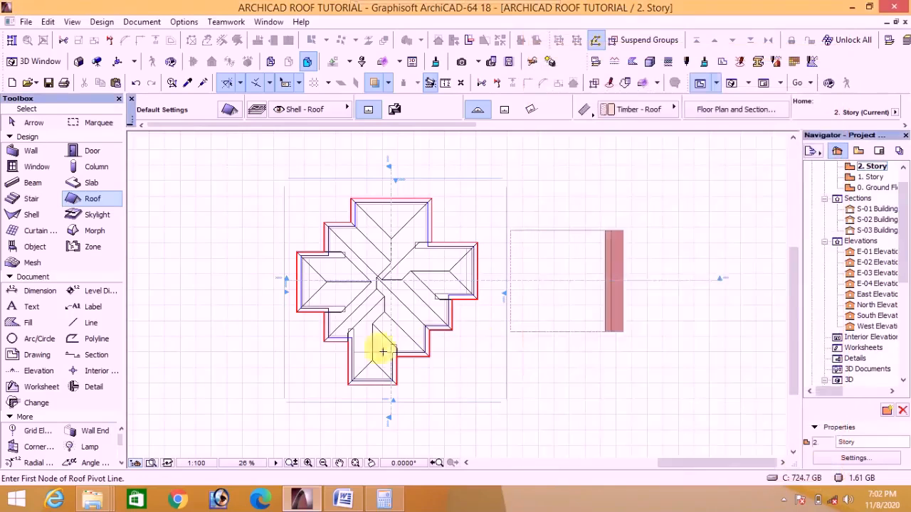
# Place a roof pivot line along the lowest level's horizontal eave beside the southern wing, extended into the wing, with its pitch rising inward
pyautogui.scroll(6, 398, 356)
pyautogui.scroll(3, 548, 332)
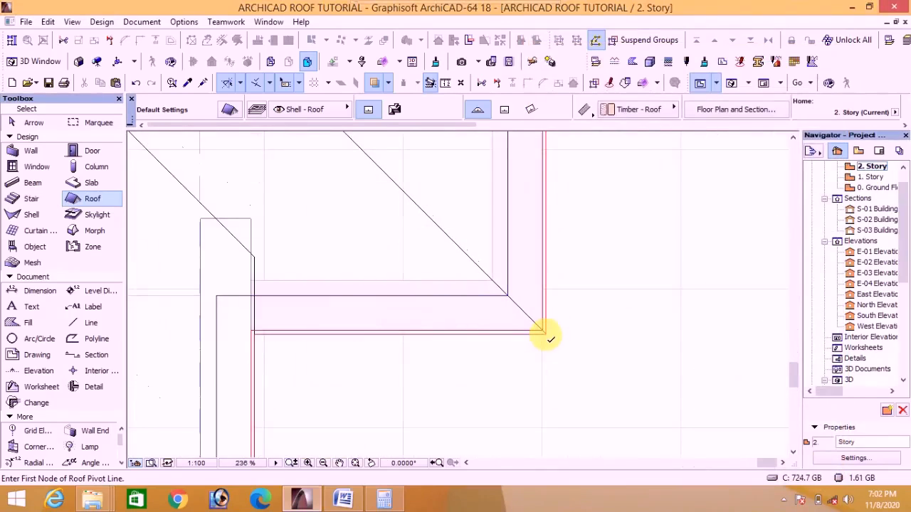
pyautogui.click(544, 333)
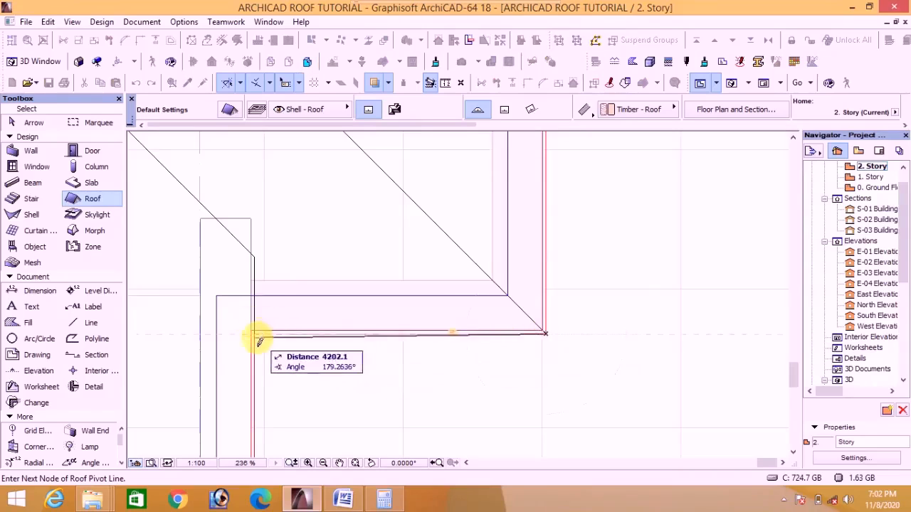
pyautogui.click(219, 340)
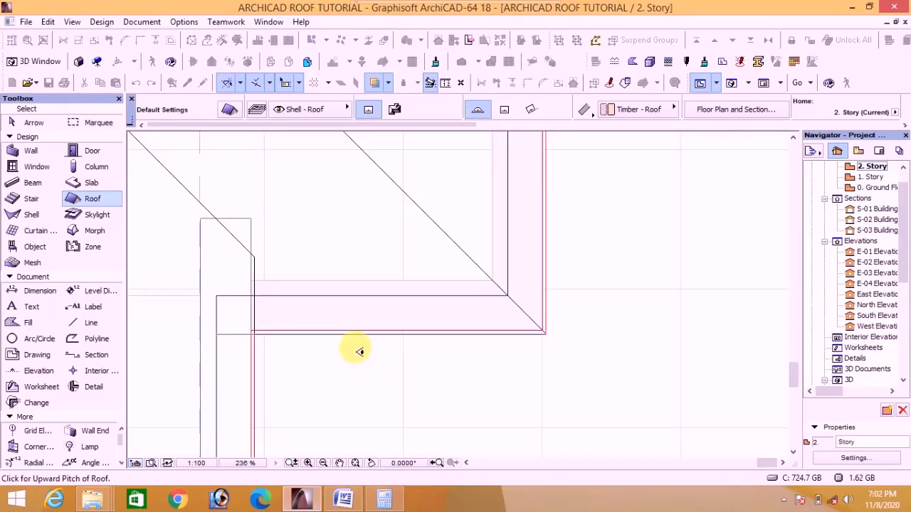
pyautogui.scroll(-5, 356, 356)
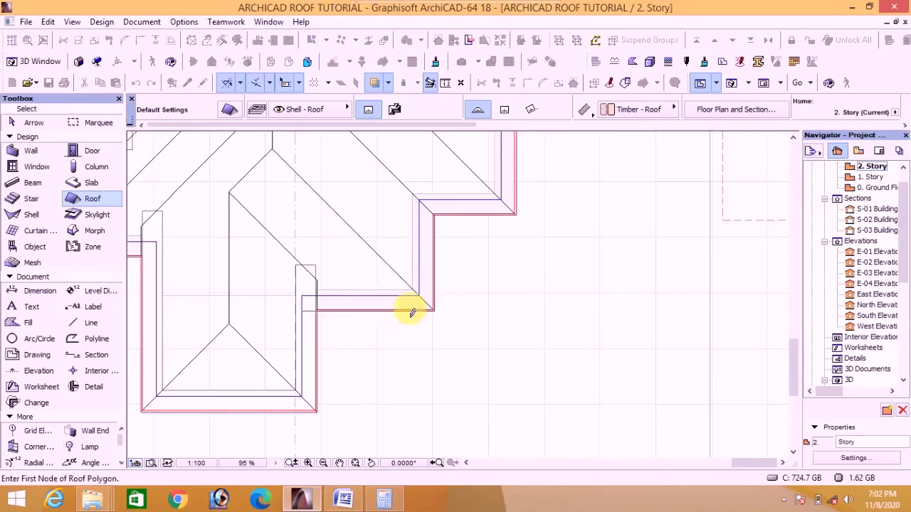
# Outline this roof plane from the eave's outer corner along the 4751.7 pivot line, up the wing and ridge lines, and back along the hip
pyautogui.scroll(3, 436, 311)
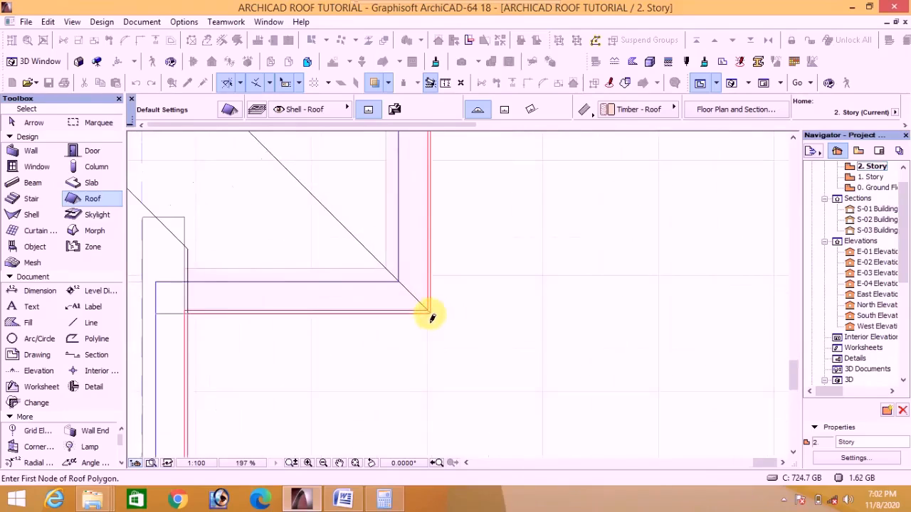
pyautogui.click(429, 313)
pyautogui.scroll(1, 154, 315)
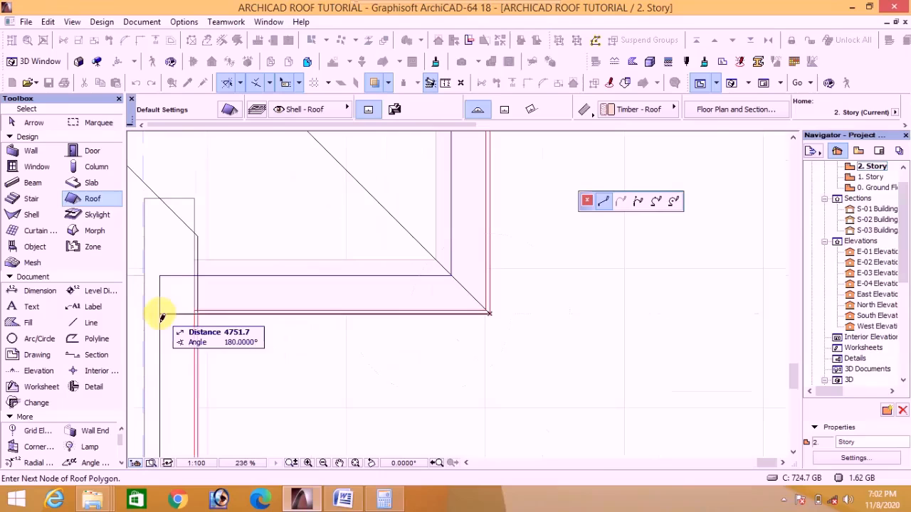
pyautogui.click(160, 314)
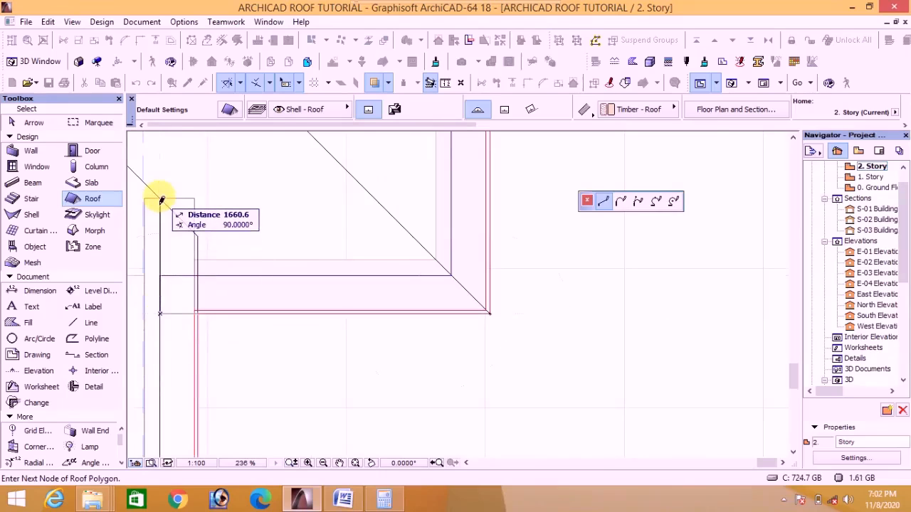
pyautogui.scroll(-4, 325, 395)
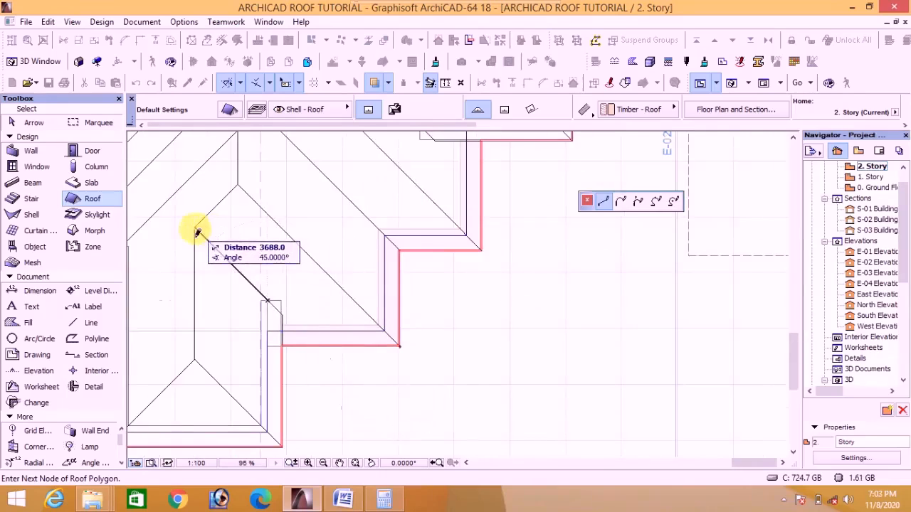
pyautogui.click(238, 184)
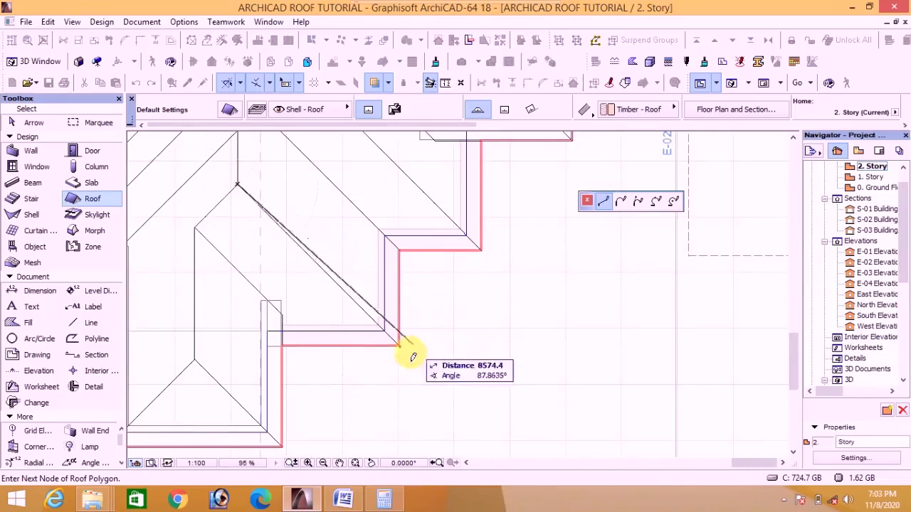
pyautogui.click(400, 346)
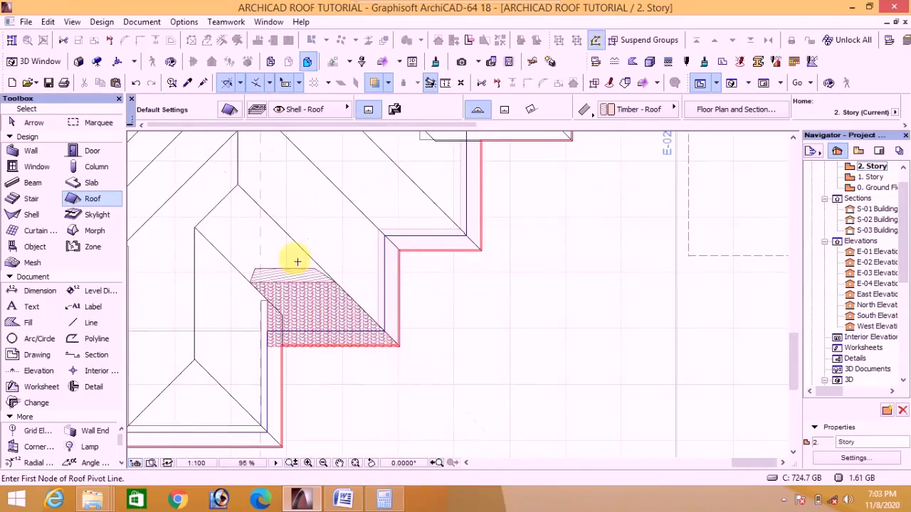
# Inspect in 3D how the new lowest-level roof plane meets the parapet moulding, and return to the floor plan
pyautogui.click(732, 84)
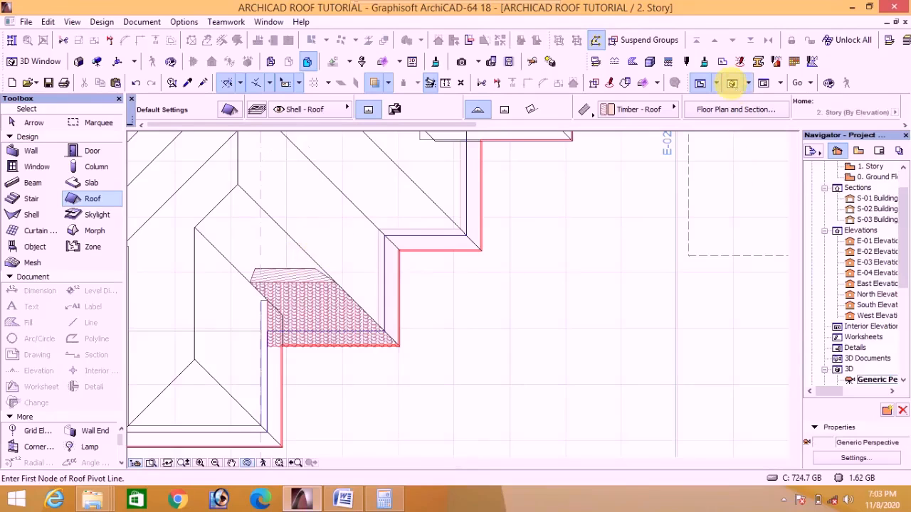
pyautogui.scroll(-1, 445, 427)
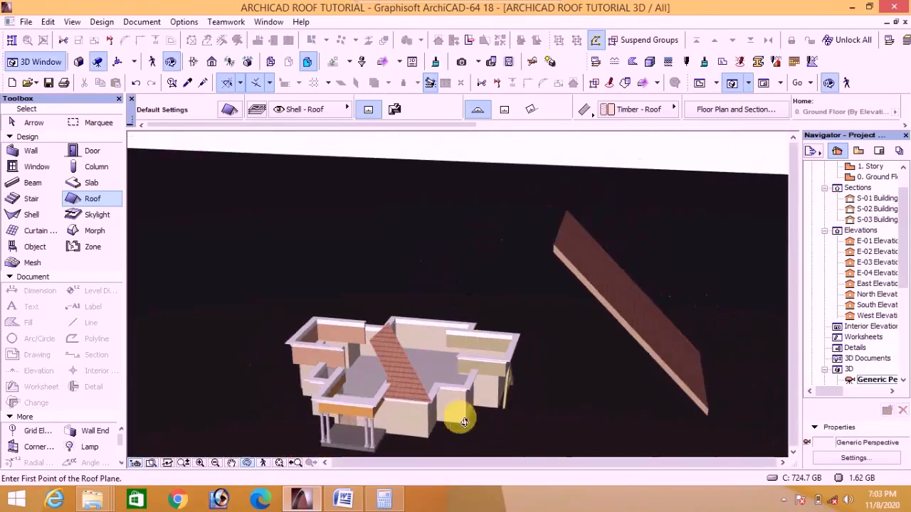
pyautogui.scroll(2, 439, 429)
pyautogui.scroll(5, 438, 429)
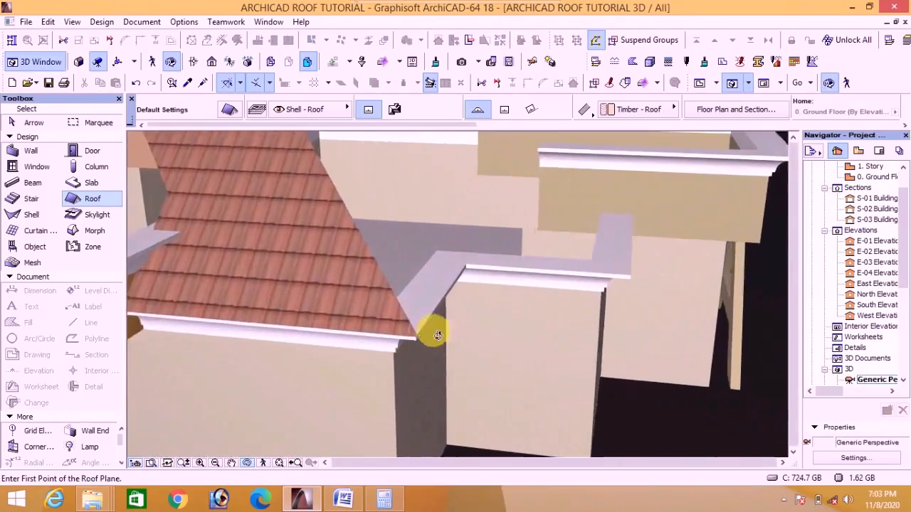
pyautogui.scroll(6, 340, 340)
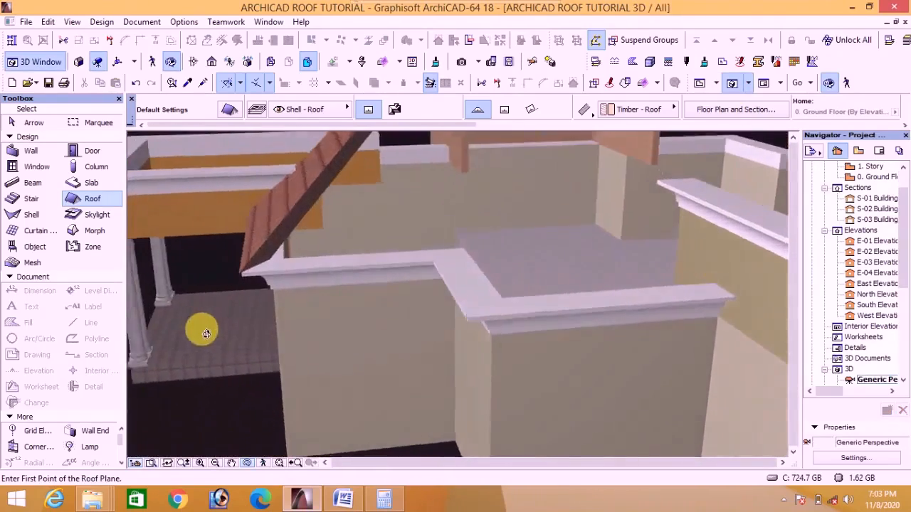
pyautogui.keyDown('shift'); pyautogui.moveTo(202, 330); pyautogui.dragTo(549, 303, button='middle'); pyautogui.keyUp('shift')
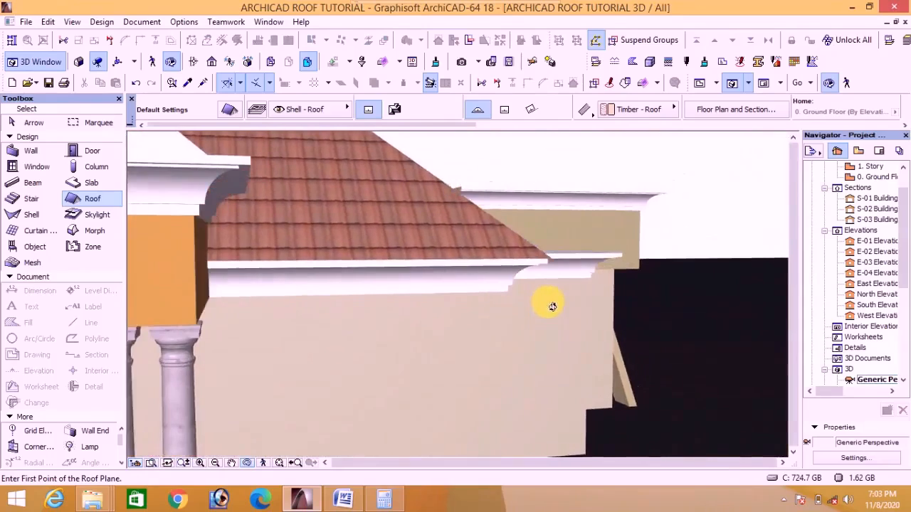
pyautogui.scroll(3, 235, 245)
pyautogui.keyDown('shift'); pyautogui.moveTo(242, 272); pyautogui.dragTo(207, 269, button='middle'); pyautogui.keyUp('shift')
pyautogui.keyDown('shift'); pyautogui.moveTo(390, 227); pyautogui.dragTo(516, 150, button='middle'); pyautogui.keyUp('shift')
pyautogui.click(701, 85)
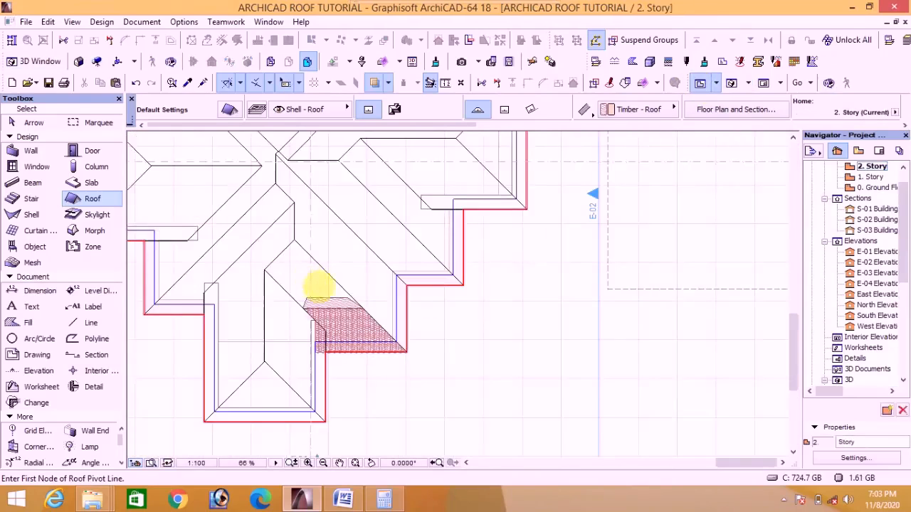
# Place a second roof pivot line up the adjoining vertical eave, from the first plane's outer corner to the inner corner, with its pitch inward
pyautogui.scroll(-3, 427, 344)
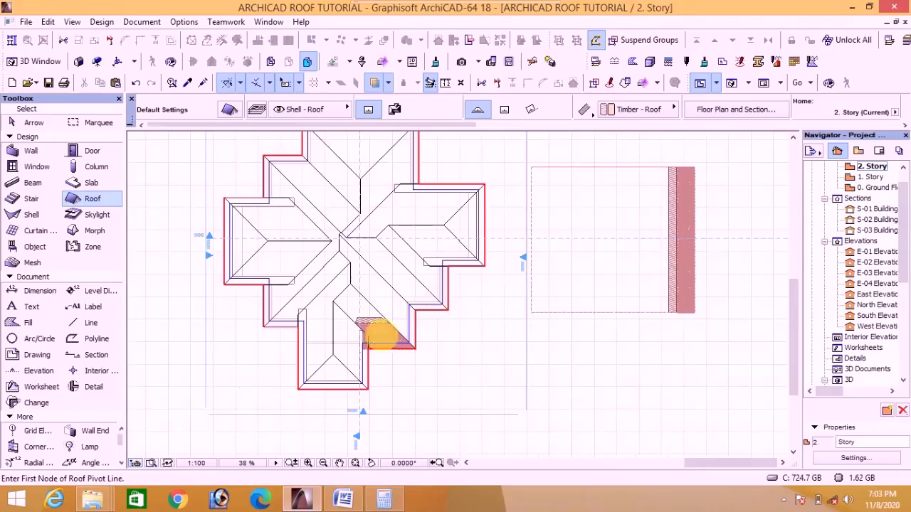
pyautogui.scroll(-2, 377, 335)
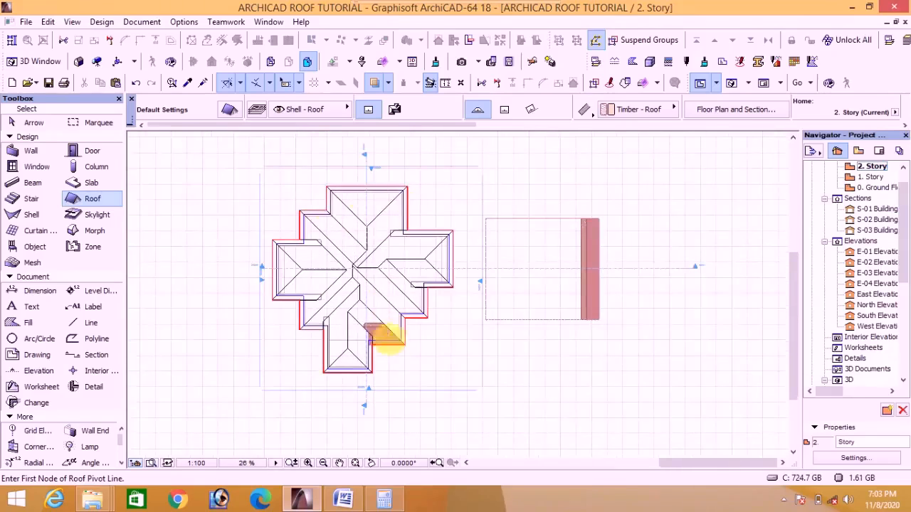
pyautogui.scroll(5, 388, 340)
pyautogui.scroll(2, 422, 321)
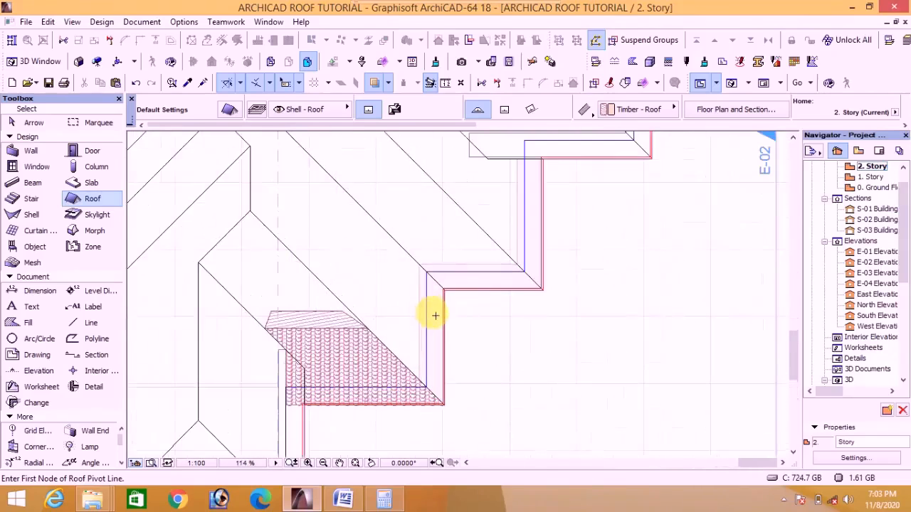
pyautogui.scroll(3, 456, 409)
pyautogui.click(435, 404)
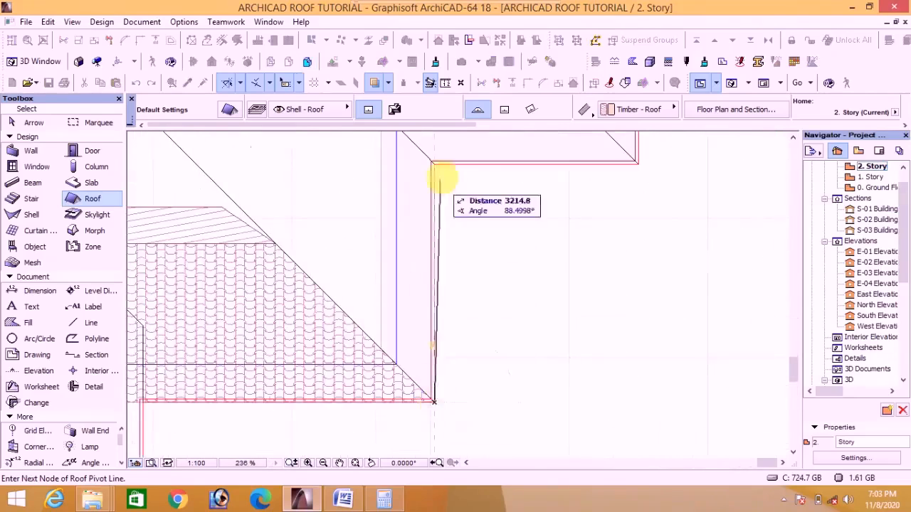
pyautogui.scroll(3, 441, 167)
pyautogui.click(431, 162)
pyautogui.click(413, 213)
# Outline the second roof plane along the hip, ridge and valley nodes to the building's centre, and close it at the eave corners
pyautogui.scroll(-4, 491, 301)
pyautogui.scroll(3, 463, 437)
pyautogui.click(460, 434)
pyautogui.scroll(-9, 472, 437)
pyautogui.scroll(3, 347, 317)
pyautogui.click(380, 339)
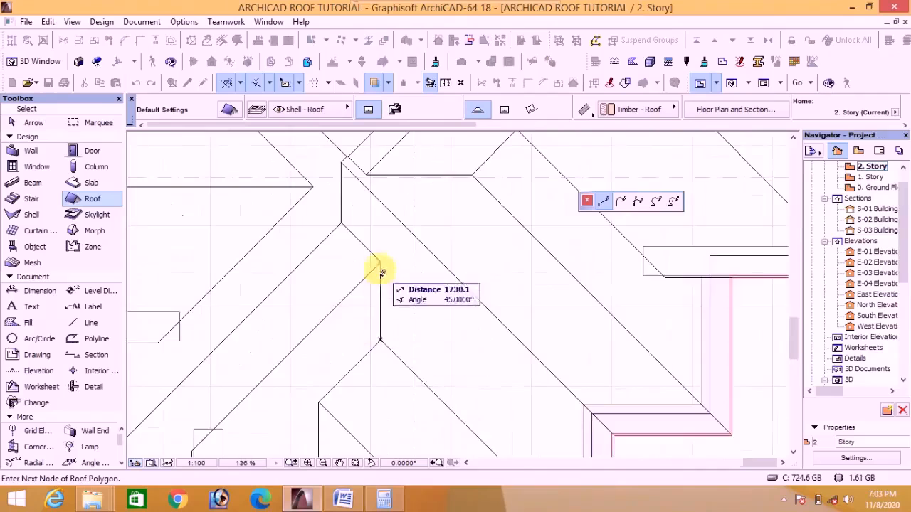
pyautogui.click(380, 271)
pyautogui.click(341, 221)
pyautogui.scroll(3, 341, 164)
pyautogui.click(344, 168)
pyautogui.scroll(-6, 346, 171)
pyautogui.scroll(6, 470, 293)
pyautogui.click(434, 267)
pyautogui.scroll(-5, 434, 274)
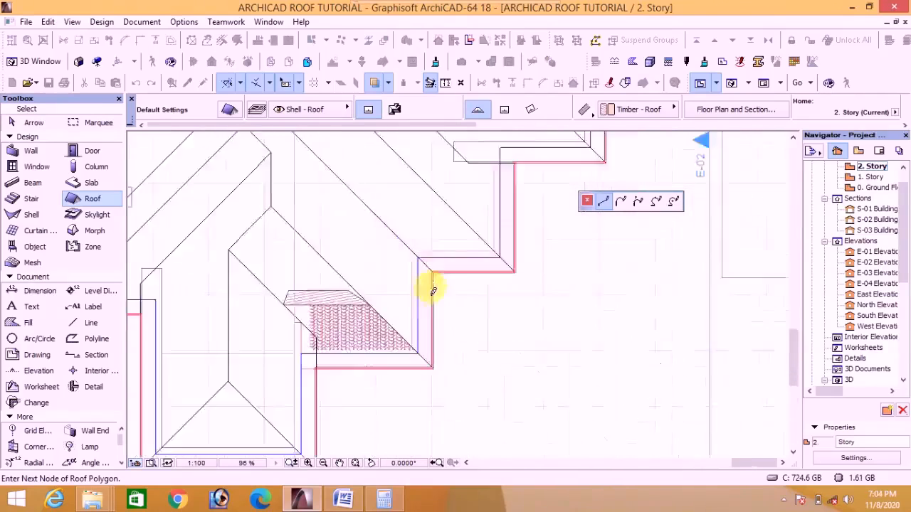
pyautogui.scroll(4, 432, 372)
pyautogui.click(431, 363)
# Place the third roof pivot line along the adjoining horizontal eave on the southeast side, from inner to outer corner, with its pitch inward
pyautogui.scroll(-5, 434, 368)
pyautogui.scroll(5, 497, 278)
pyautogui.click(491, 328)
pyautogui.click(384, 359)
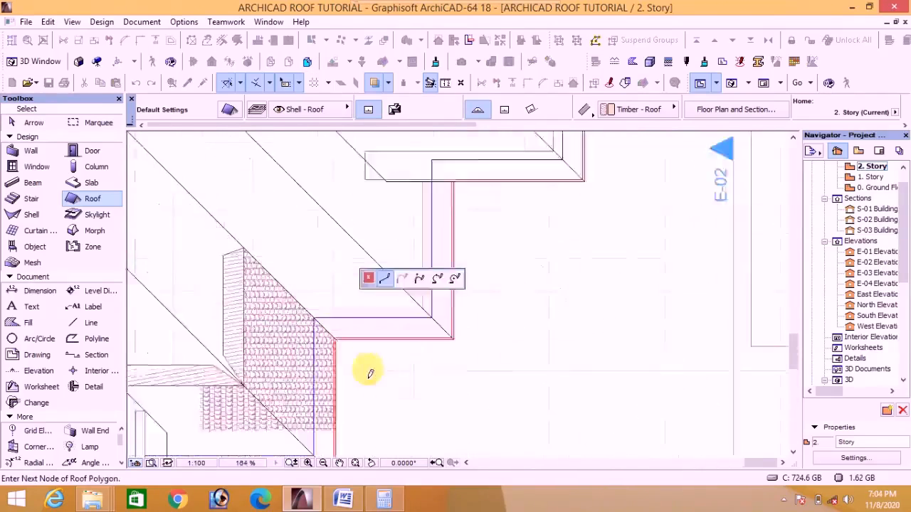
# Outline the third roof plane along the hip and valley lines through the central nodes, and close it at the eave's inner corner
pyautogui.scroll(5, 234, 221)
pyautogui.click(258, 204)
pyautogui.click(439, 370)
pyautogui.scroll(-5, 439, 370)
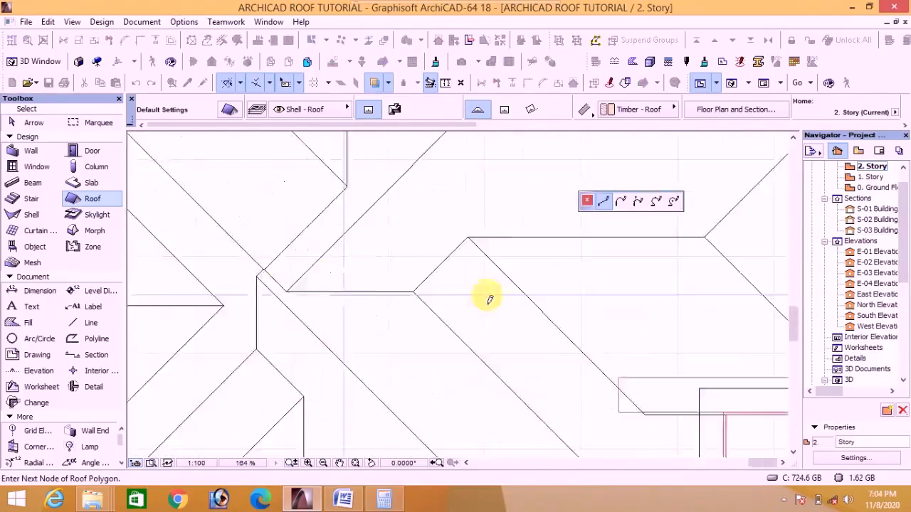
pyautogui.scroll(4, 488, 299)
pyautogui.click(244, 286)
pyautogui.scroll(-5, 245, 288)
pyautogui.scroll(5, 385, 396)
pyautogui.click(441, 399)
pyautogui.scroll(-6, 441, 397)
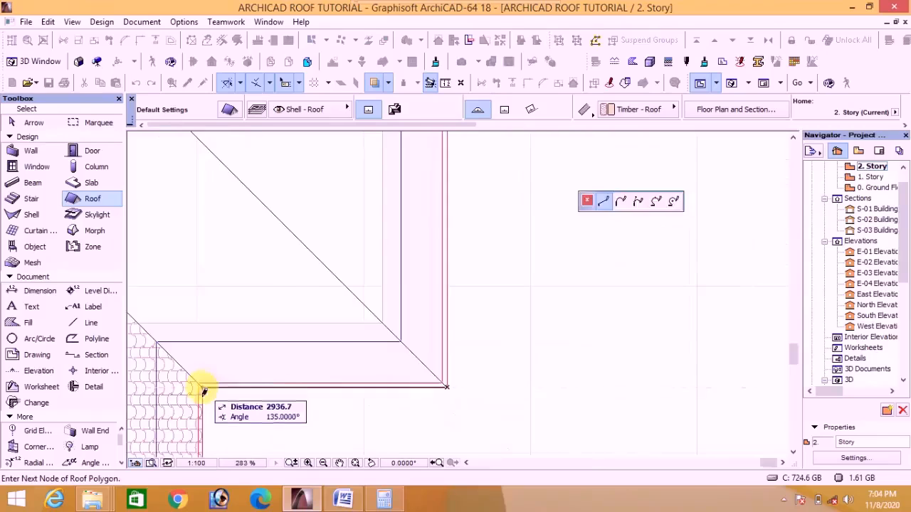
pyautogui.click(202, 387)
# Place the fourth roof pivot line up the vertical eave from the third plane's outer corner to the east wing, with its pitch inward
pyautogui.click(447, 387)
pyautogui.scroll(-6, 447, 404)
pyautogui.scroll(6, 438, 271)
pyautogui.click(434, 267)
pyautogui.scroll(-5, 435, 263)
pyautogui.click(392, 341)
pyautogui.scroll(4, 456, 417)
# Outline the fourth roof plane up to the east wing's lower edge, through its valley and ridge nodes, and close it back at the eave corner
pyautogui.click(394, 397)
pyautogui.scroll(-5, 395, 395)
pyautogui.scroll(4, 403, 254)
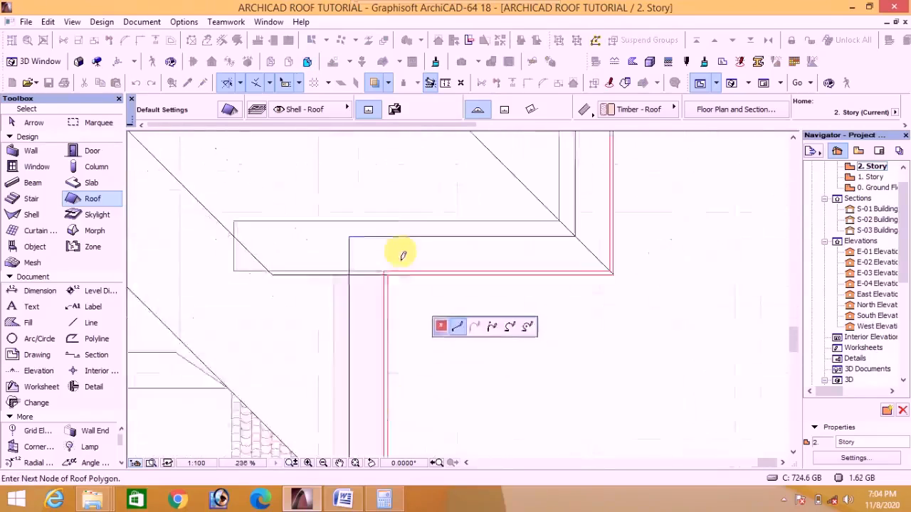
pyautogui.click(382, 234)
pyautogui.scroll(-4, 459, 277)
pyautogui.click(321, 255)
pyautogui.scroll(-5, 321, 256)
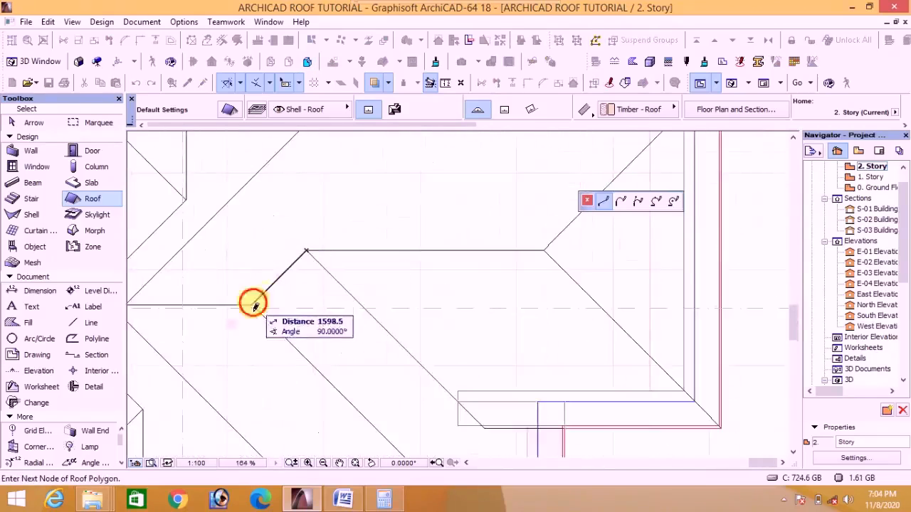
pyautogui.click(254, 306)
pyautogui.scroll(-5, 254, 306)
pyautogui.scroll(5, 358, 407)
pyautogui.click(374, 407)
# Place a roof pivot line down the north wing's east eave, from the outer corner to the east wing, with its pitch inward
pyautogui.scroll(-5, 373, 407)
pyautogui.scroll(5, 370, 214)
pyautogui.click(367, 210)
pyautogui.scroll(-5, 367, 209)
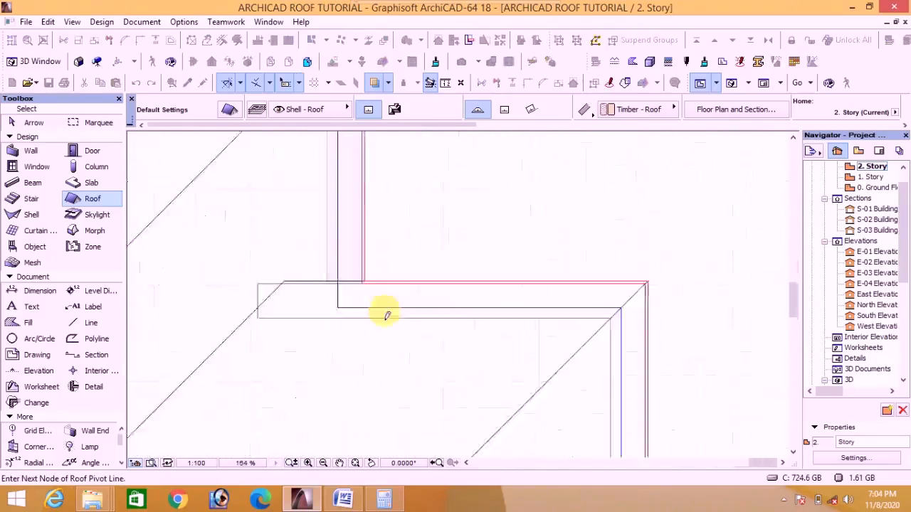
pyautogui.scroll(2, 359, 310)
pyautogui.click(357, 307)
pyautogui.scroll(-4, 357, 307)
pyautogui.click(306, 257)
pyautogui.scroll(5, 365, 199)
# Outline the north wing's east roof plane down to the east wing, through the central valley and ridge nodes, and close it at the northeast corner
pyautogui.click(368, 190)
pyautogui.scroll(-5, 369, 190)
pyautogui.scroll(4, 364, 337)
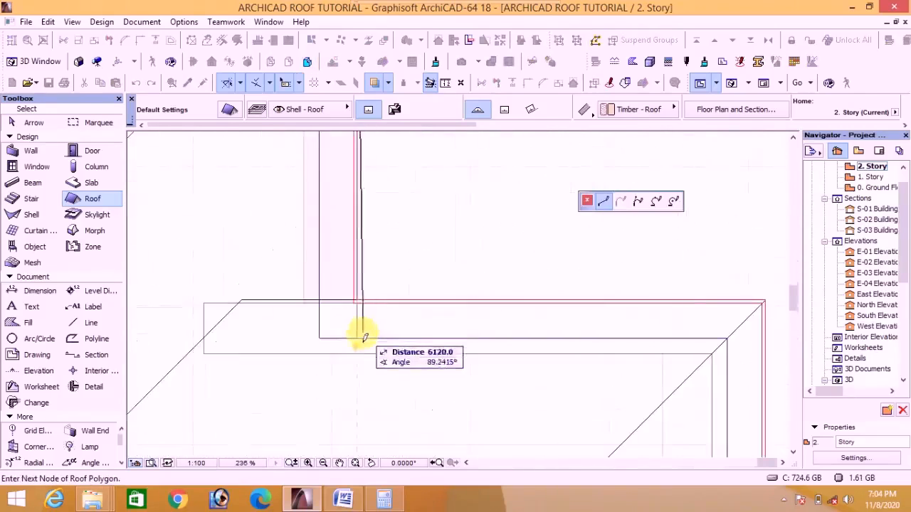
pyautogui.scroll(4, 202, 342)
pyautogui.click(195, 340)
pyautogui.scroll(-7, 333, 293)
pyautogui.scroll(8, 274, 366)
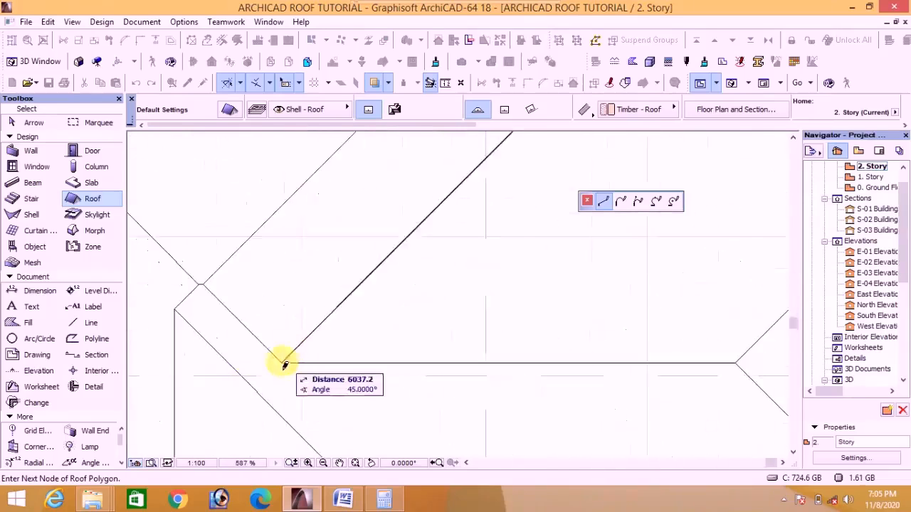
pyautogui.scroll(-6, 242, 390)
pyautogui.scroll(5, 283, 332)
pyautogui.click(283, 332)
pyautogui.scroll(-5, 283, 331)
pyautogui.click(271, 224)
pyautogui.scroll(-5, 270, 224)
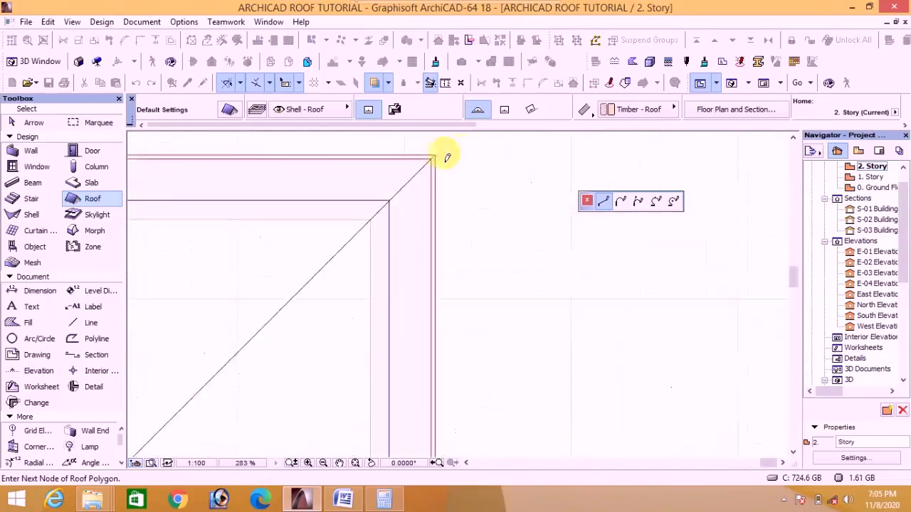
pyautogui.click(435, 156)
# Place a roof pivot line along the north wing's end eave from the northeast to the northwest corner, with its pitch inward
pyautogui.click(435, 156)
pyautogui.scroll(-5, 434, 156)
pyautogui.scroll(3, 348, 181)
pyautogui.click(348, 181)
pyautogui.scroll(-3, 348, 181)
pyautogui.click(446, 218)
pyautogui.scroll(5, 317, 234)
# Outline the north wing's hip-end roof plane between its two outer corners and the ridge node, and close it at the northwest corner
pyautogui.click(287, 226)
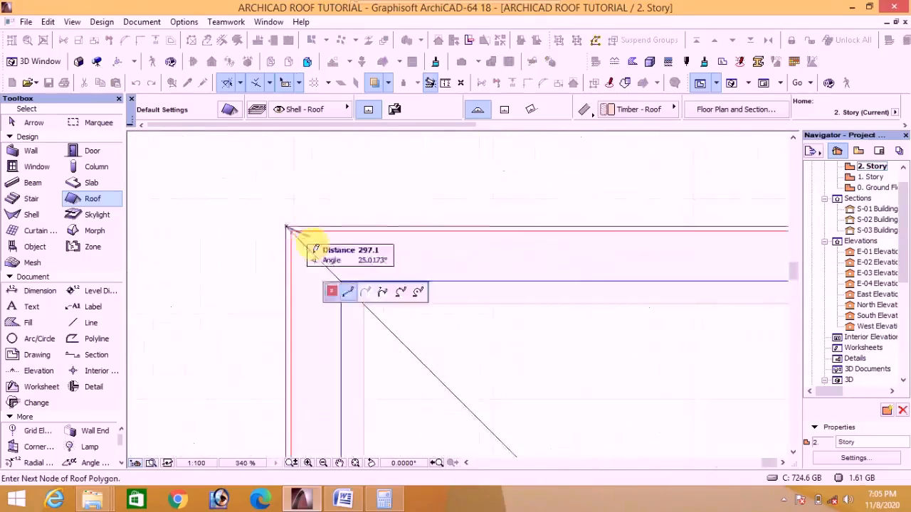
pyautogui.scroll(-5, 315, 244)
pyautogui.click(615, 255)
pyautogui.scroll(-5, 615, 255)
pyautogui.scroll(5, 463, 378)
pyautogui.click(459, 377)
pyautogui.scroll(-5, 459, 378)
pyautogui.click(272, 215)
# Place a roof pivot line down the north wing's west eave from the northwest corner to the inner corner, with its pitch inward
pyautogui.click(272, 215)
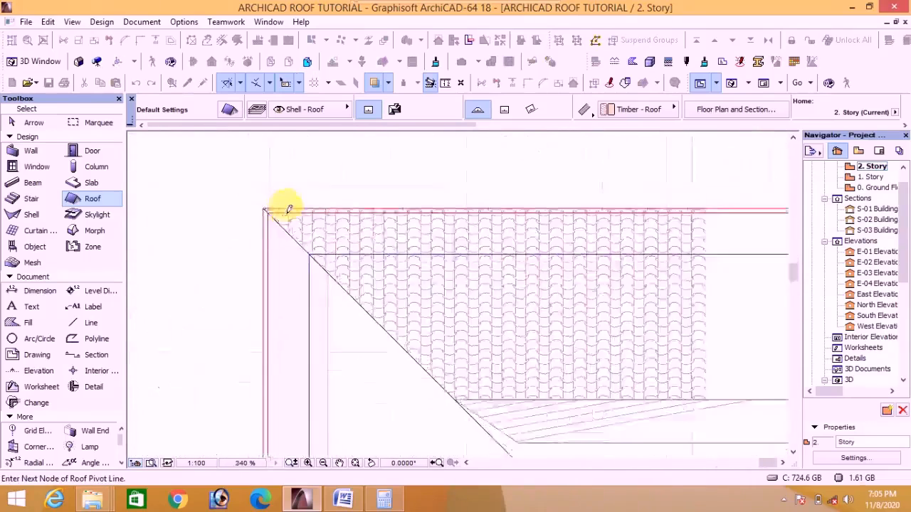
pyautogui.scroll(6, 330, 270)
pyautogui.click(330, 269)
pyautogui.scroll(-5, 330, 269)
pyautogui.click(366, 230)
pyautogui.scroll(5, 341, 171)
# Outline the north wing's west roof plane along the hip, ridge and valley nodes, and close it at its eave corners
pyautogui.click(318, 161)
pyautogui.scroll(-5, 318, 161)
pyautogui.scroll(3, 471, 300)
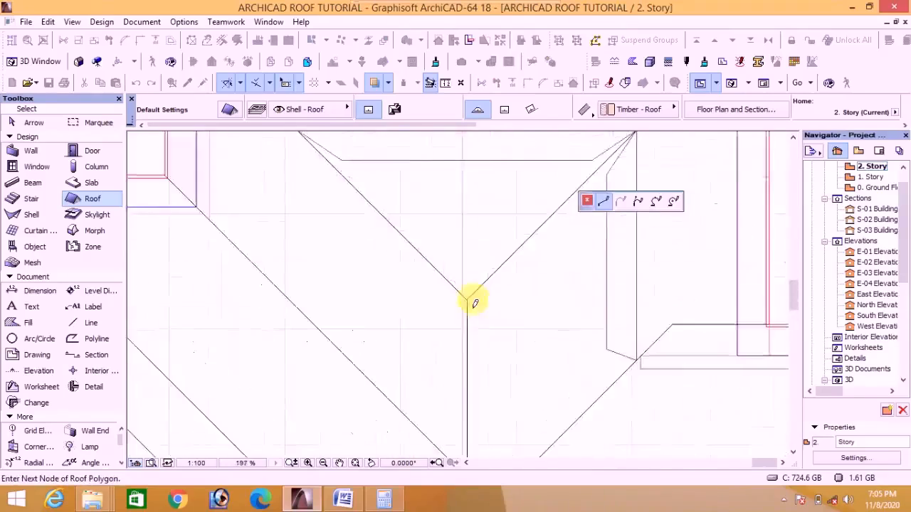
pyautogui.click(471, 299)
pyautogui.click(462, 329)
pyautogui.scroll(-5, 462, 329)
pyautogui.scroll(5, 360, 280)
pyautogui.click(360, 282)
pyautogui.scroll(4, 360, 203)
pyautogui.click(360, 208)
pyautogui.scroll(-4, 360, 208)
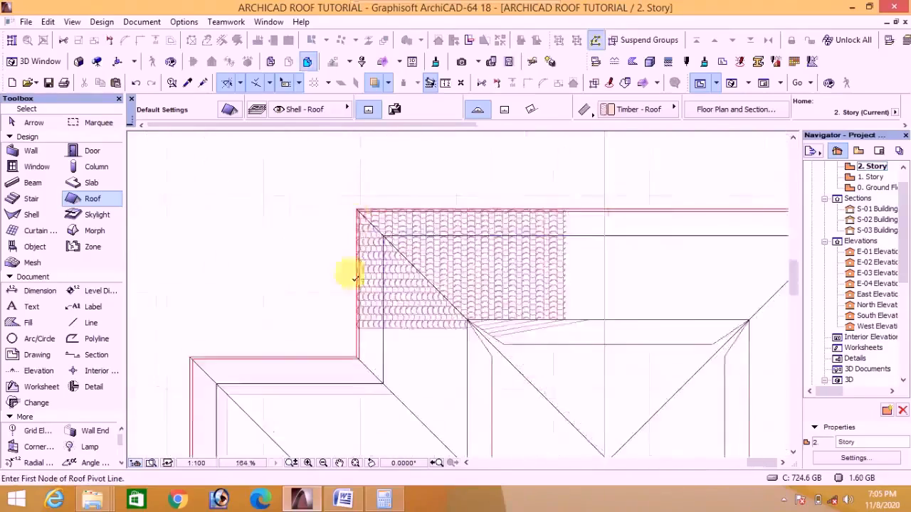
# Place a roof pivot line along the adjoining horizontal northwest eave, from the inner to the outer corner, with its pitch inward
pyautogui.click(371, 343)
pyautogui.scroll(-2, 378, 339)
pyautogui.scroll(6, 210, 359)
pyautogui.click(187, 307)
pyautogui.click(370, 340)
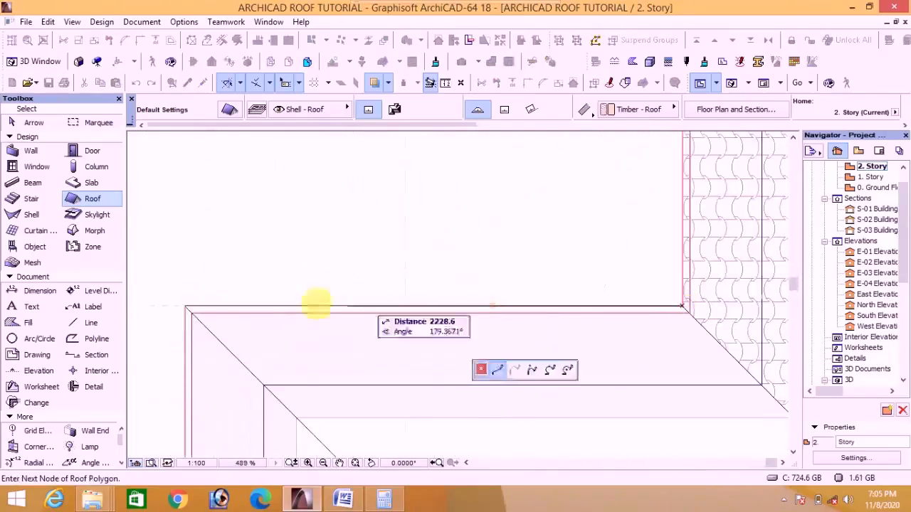
# Outline the northwest roof plane from the eave's outer corner along the hip to the building's centre, and back along the valley to the inner corner
pyautogui.click(187, 306)
pyautogui.scroll(-4, 187, 307)
pyautogui.scroll(7, 385, 308)
pyautogui.click(384, 307)
pyautogui.click(405, 307)
pyautogui.scroll(-4, 405, 307)
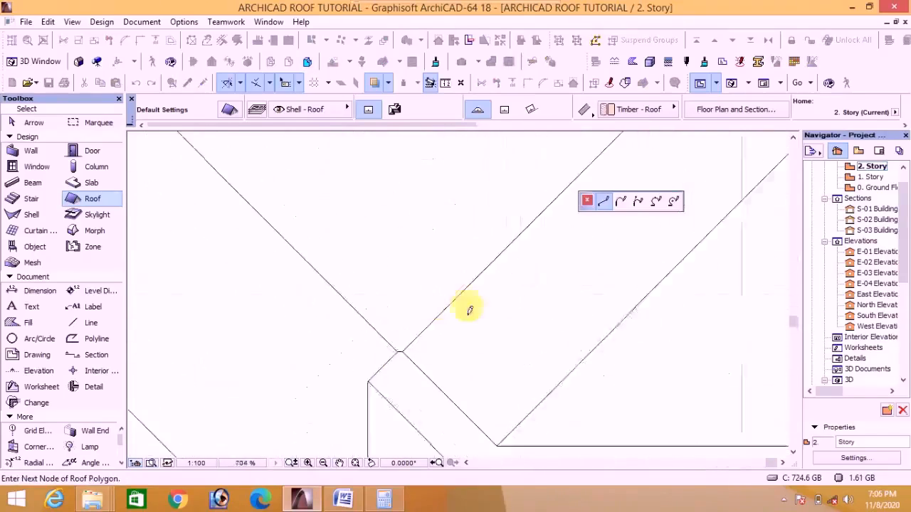
pyautogui.scroll(-4, 467, 307)
pyautogui.scroll(4, 498, 258)
pyautogui.click(486, 236)
pyautogui.scroll(-4, 486, 236)
pyautogui.scroll(5, 370, 222)
pyautogui.click(370, 242)
pyautogui.scroll(-4, 371, 239)
pyautogui.scroll(4, 363, 177)
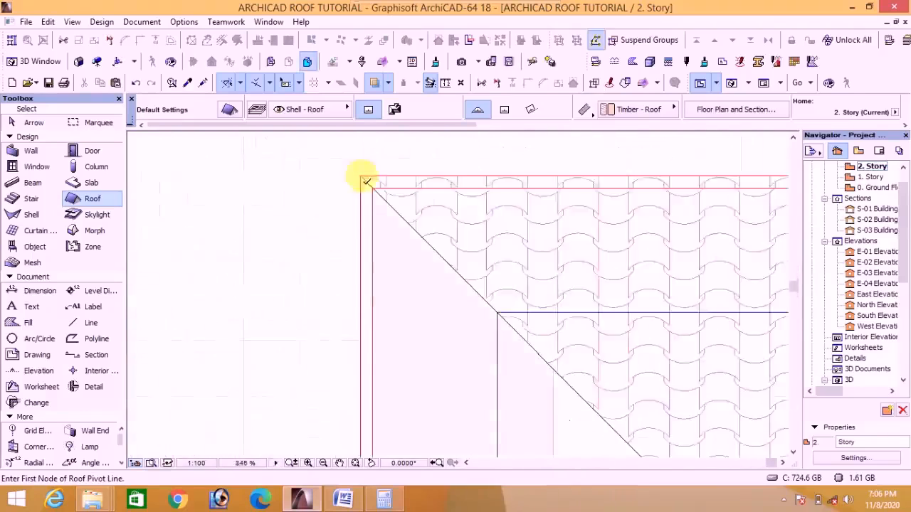
# Place a roof pivot line down the vertical eave from the northwest plane's outer corner to the southwest corner beyond the west wing, pitched inward
pyautogui.click(362, 176)
pyautogui.scroll(-4, 363, 177)
pyautogui.scroll(4, 349, 277)
pyautogui.click(368, 299)
pyautogui.scroll(-4, 368, 300)
pyautogui.scroll(2, 390, 286)
pyautogui.click(368, 228)
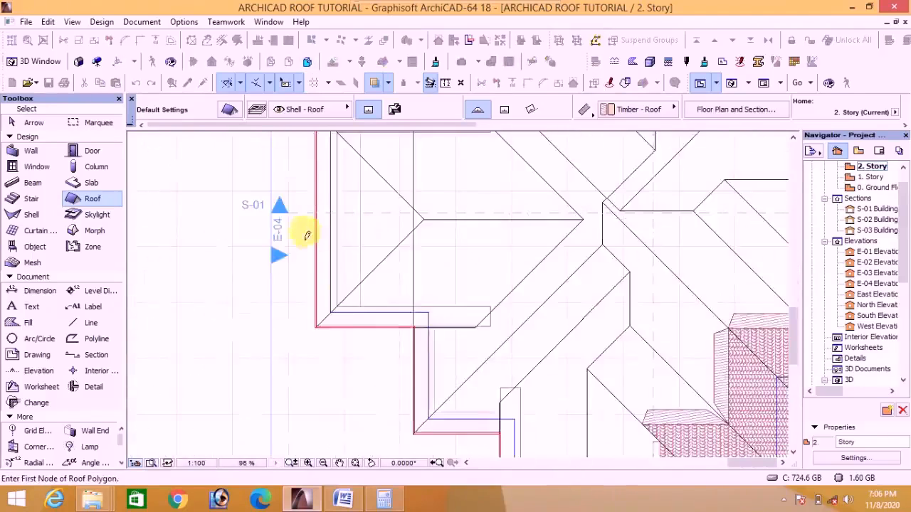
pyautogui.scroll(-2, 307, 236)
pyautogui.scroll(4, 376, 370)
# Outline the long west roof plane around the west wing's wall lines, along the northwest hip and central nodes, and close it at the southwest corner
pyautogui.click(375, 372)
pyautogui.scroll(-4, 375, 372)
pyautogui.scroll(5, 379, 304)
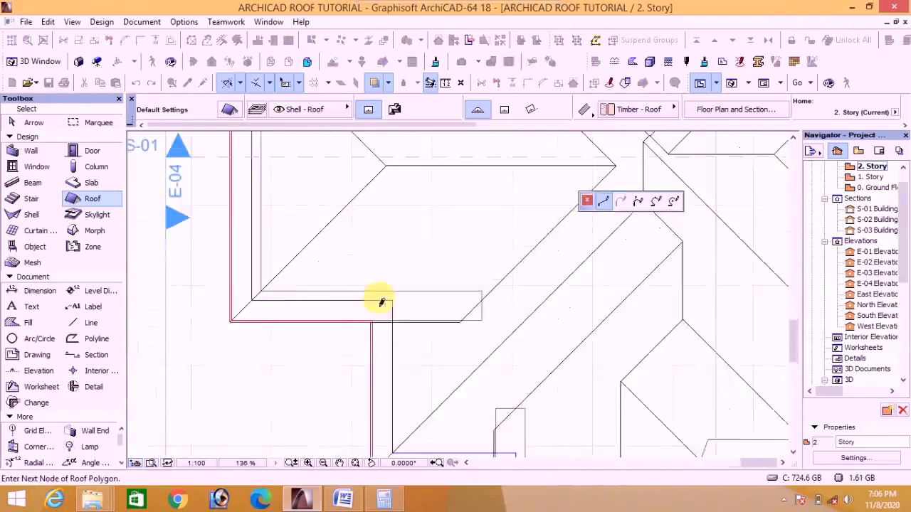
pyautogui.click(650, 303)
pyautogui.scroll(-4, 650, 302)
pyautogui.scroll(5, 545, 278)
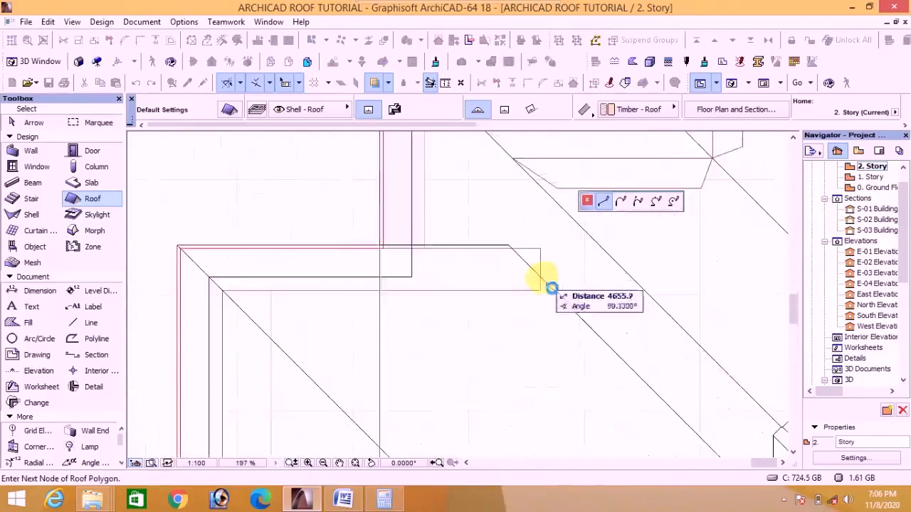
pyautogui.click(379, 277)
pyautogui.scroll(-4, 380, 198)
pyautogui.scroll(3, 387, 151)
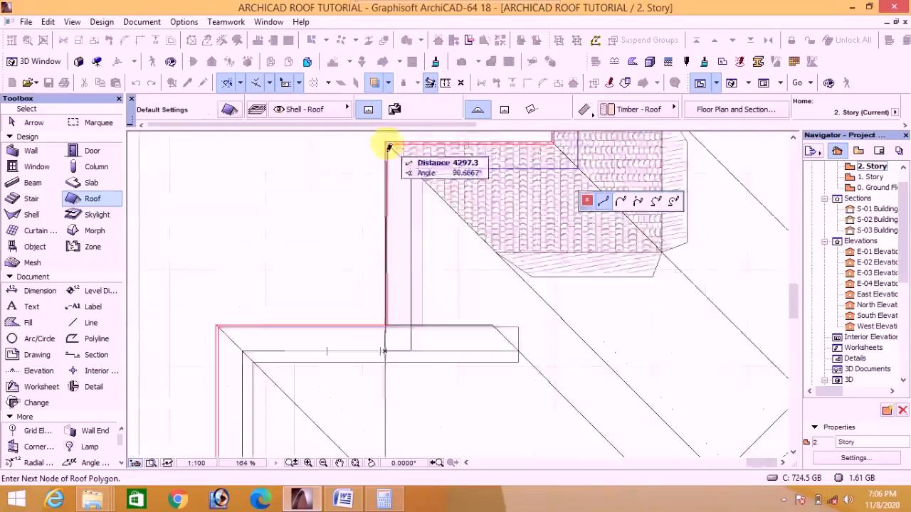
pyautogui.click(388, 146)
pyautogui.scroll(-3, 388, 146)
pyautogui.scroll(5, 484, 320)
pyautogui.click(483, 315)
pyautogui.scroll(-4, 477, 313)
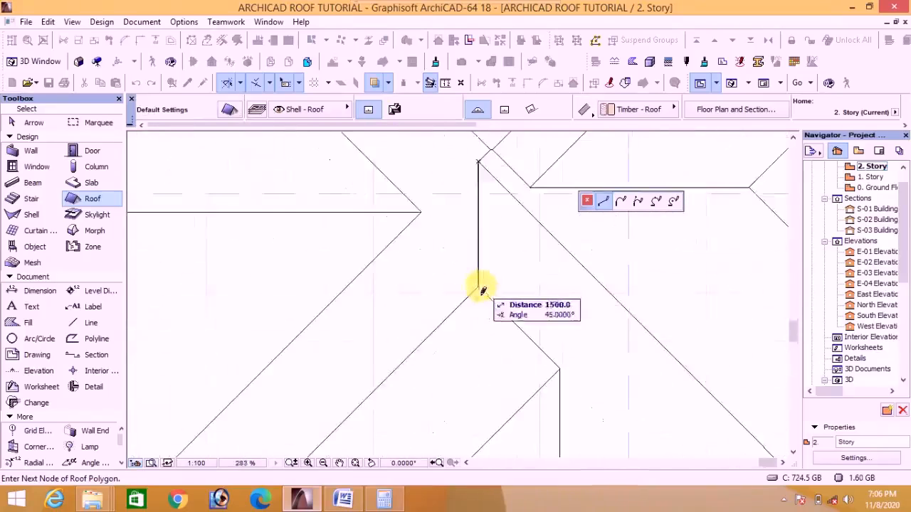
pyautogui.scroll(4, 382, 358)
pyautogui.click(357, 334)
pyautogui.scroll(-4, 357, 335)
# Place an inward-pitched pivot line about 3625 mm long on the southwest eave and outline its roof plane up to the centre and back along the hip
pyautogui.scroll(5, 519, 365)
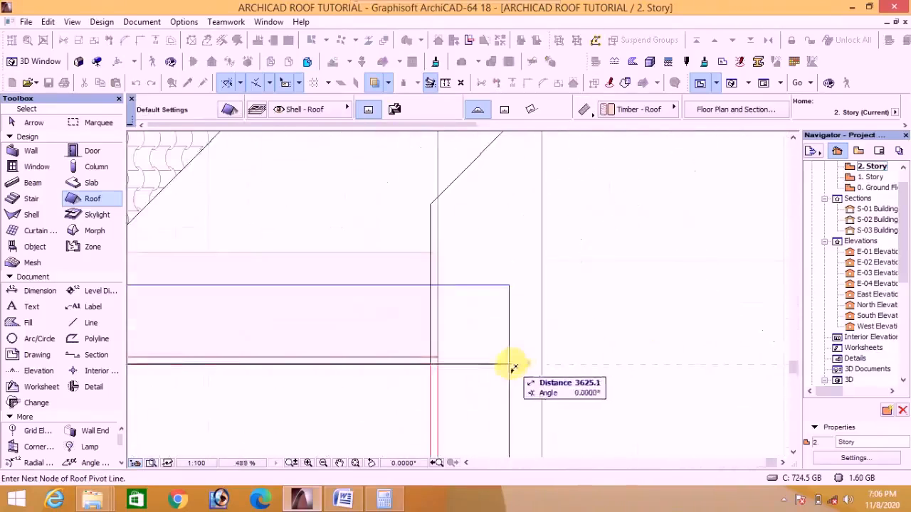
pyautogui.click(311, 333)
pyautogui.scroll(-5, 593, 349)
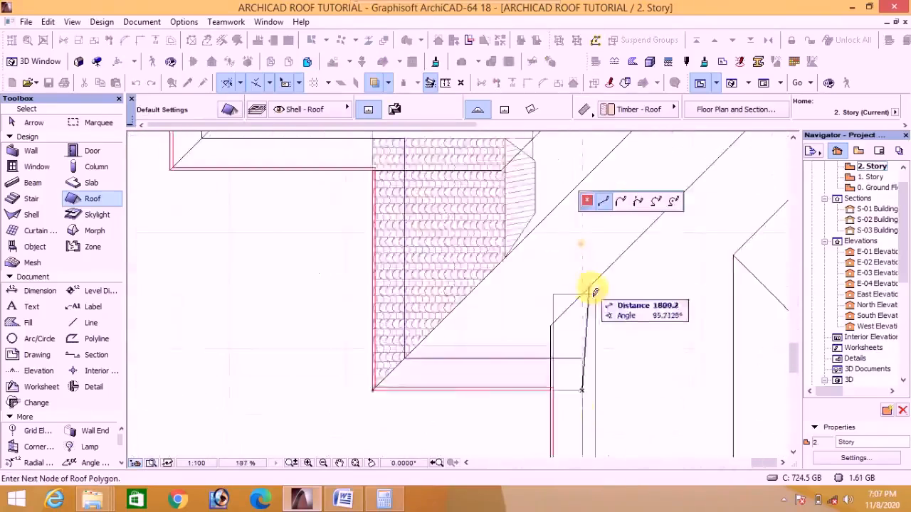
pyautogui.click(611, 287)
pyautogui.click(555, 227)
pyautogui.scroll(-4, 555, 228)
pyautogui.scroll(4, 346, 411)
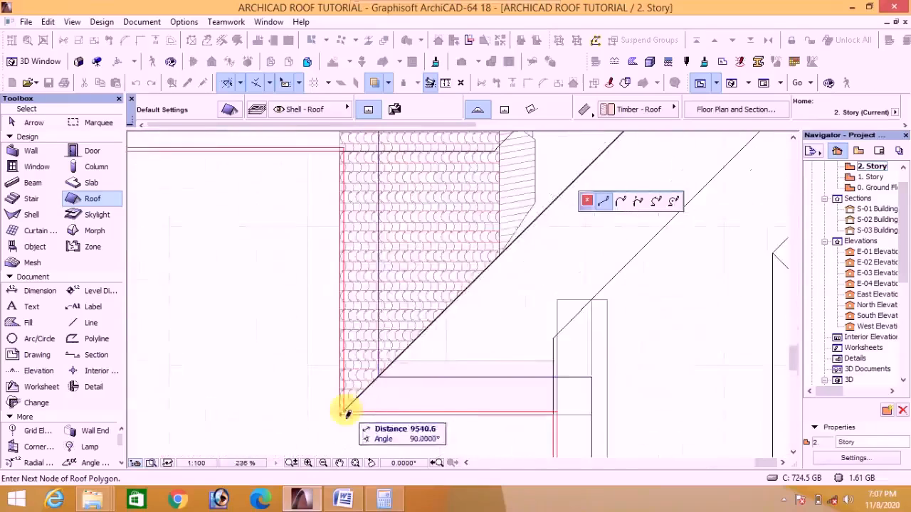
pyautogui.click(346, 413)
pyautogui.scroll(-8, 350, 342)
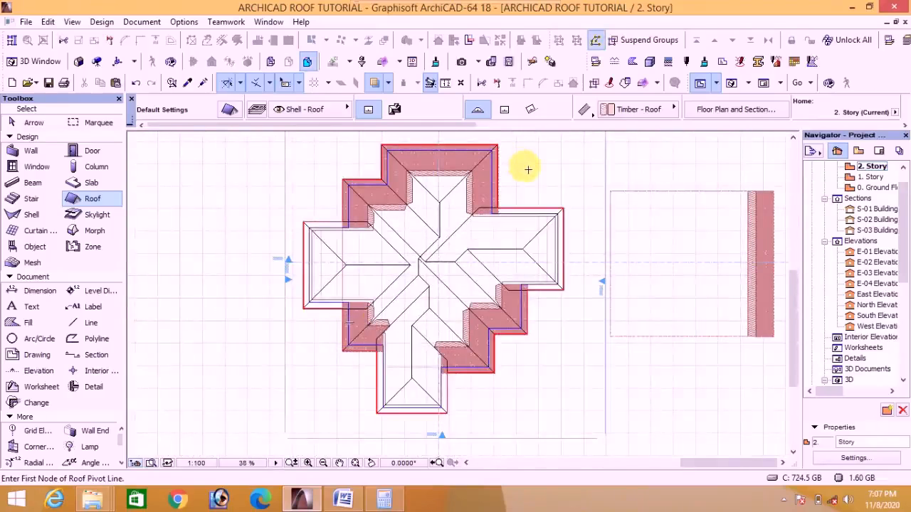
# Inspect the lowest-level roof planes and the open wing areas from several sides in 3D, and return to the floor plan
pyautogui.click(730, 85)
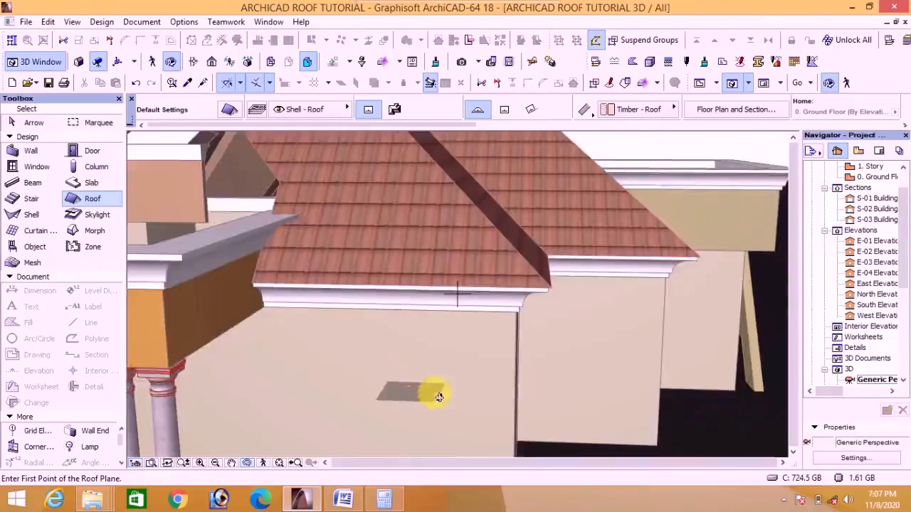
pyautogui.scroll(-8, 433, 391)
pyautogui.moveTo(336, 236); pyautogui.dragTo(742, 257)
pyautogui.moveTo(462, 267); pyautogui.dragTo(414, 310)
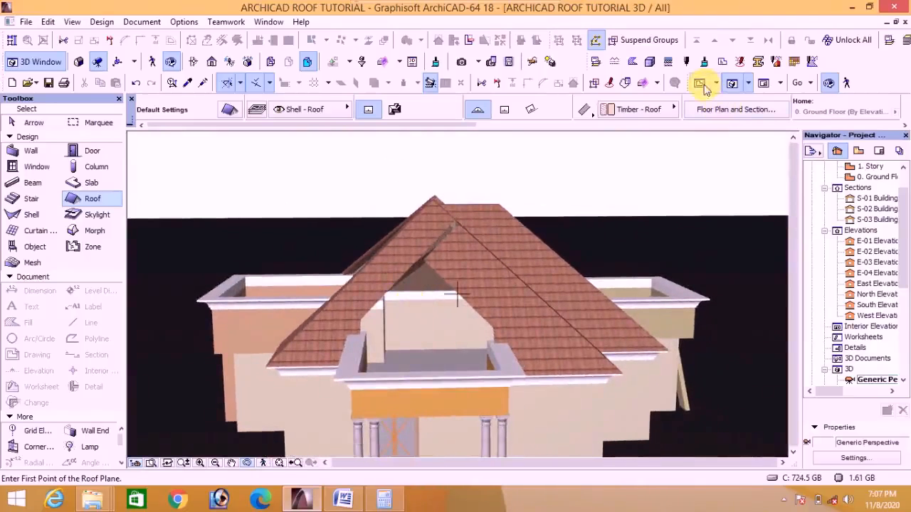
pyautogui.moveTo(372, 264); pyautogui.dragTo(298, 364)
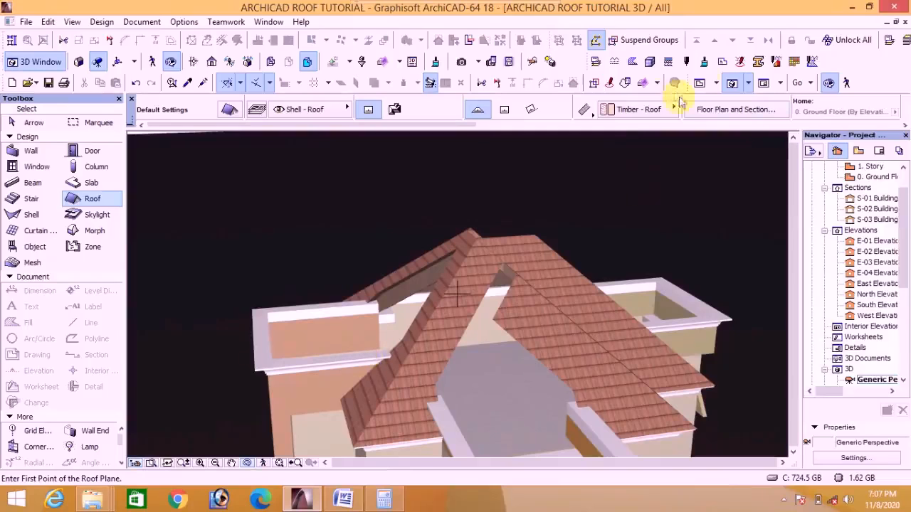
pyautogui.click(699, 84)
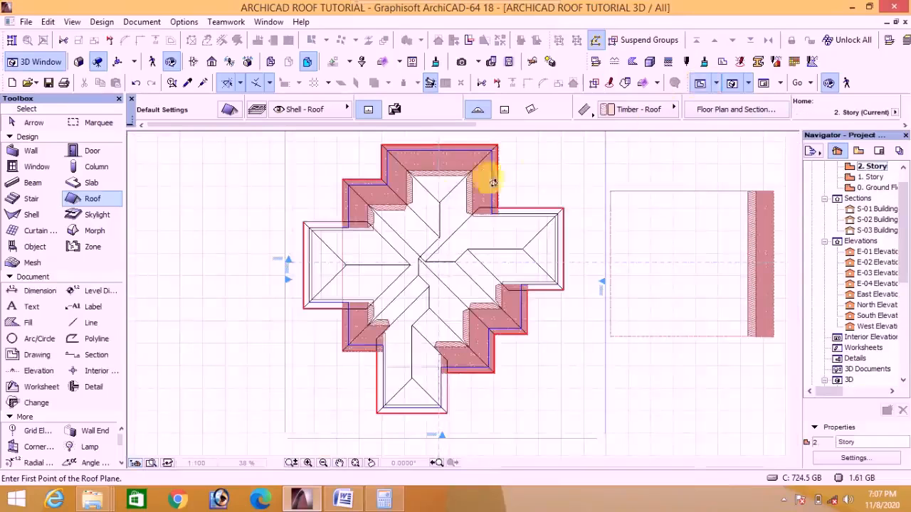
# Look up the h1-side base offset in the Word notes, and set the default roof base offset to 566.5 in ArchiCAD
pyautogui.click(346, 501)
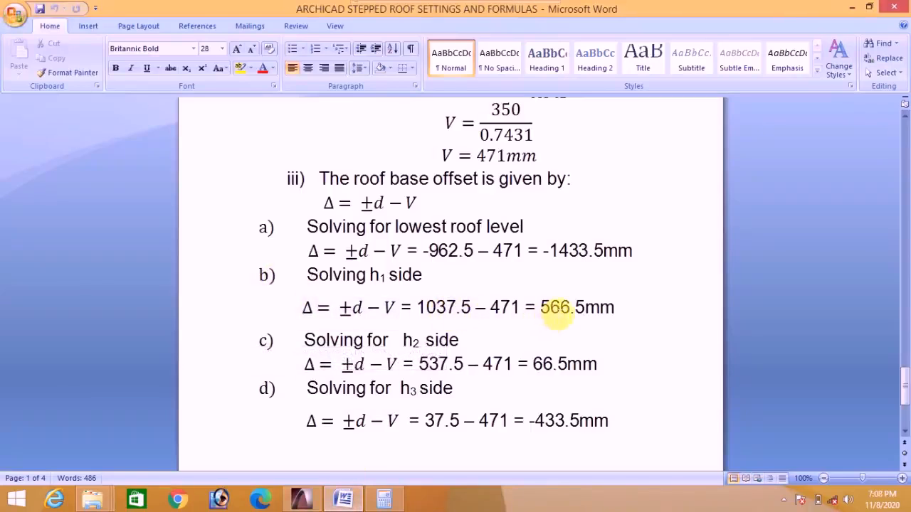
pyautogui.click(302, 499)
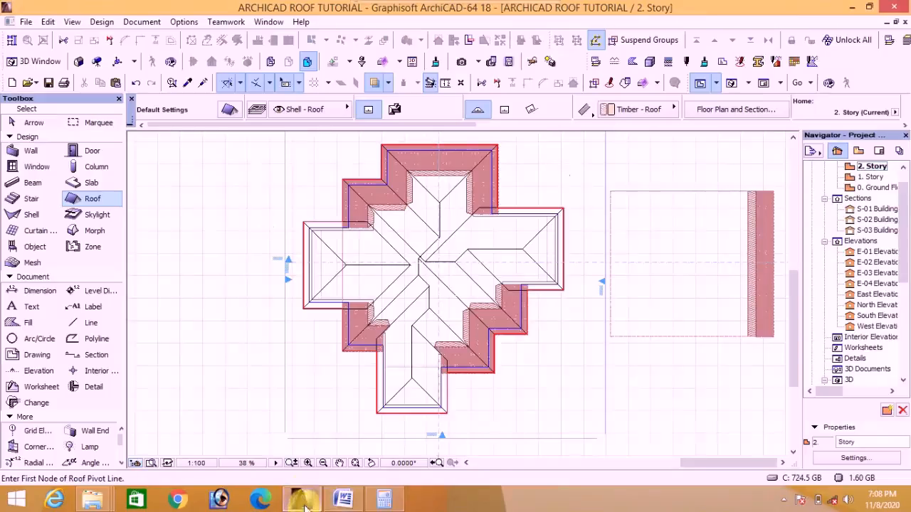
pyautogui.click(228, 109)
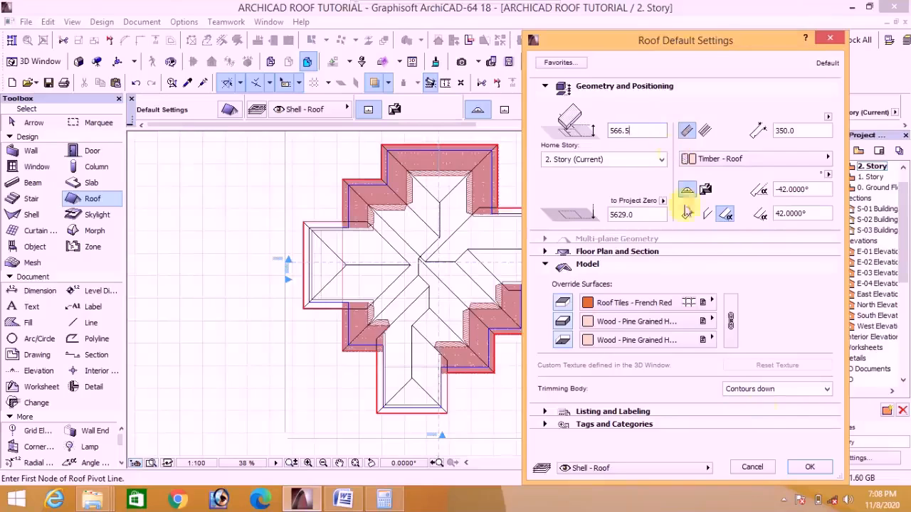
pyautogui.click(810, 470)
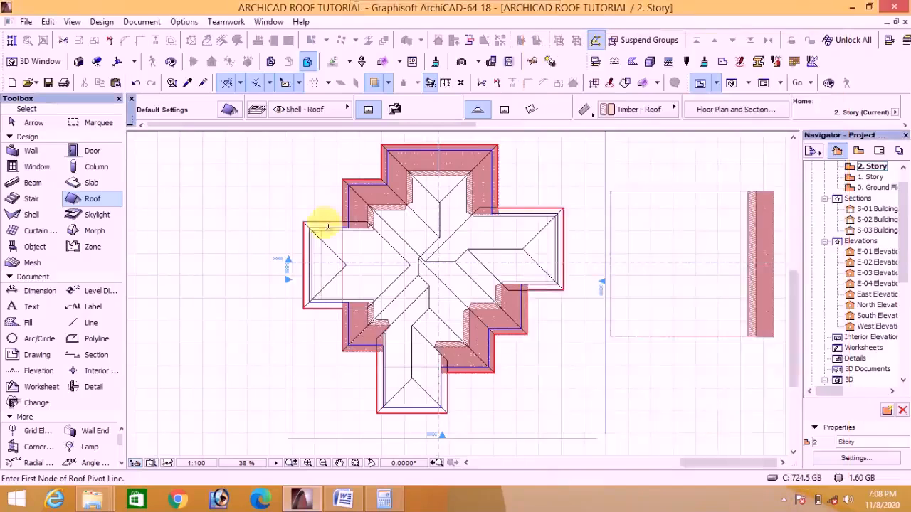
# Place a roof pivot line along the west wing's north eave, from the northwest corner to the eave line's inner end
pyautogui.scroll(8, 325, 227)
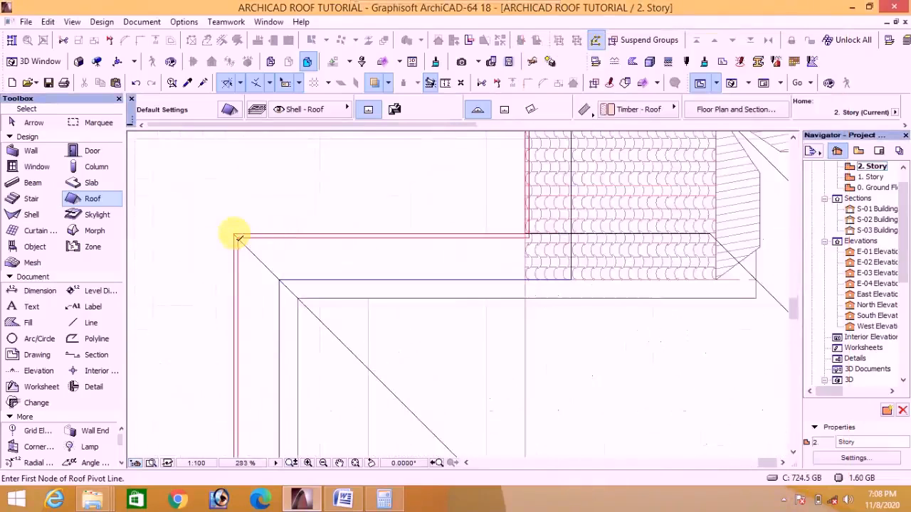
pyautogui.click(235, 236)
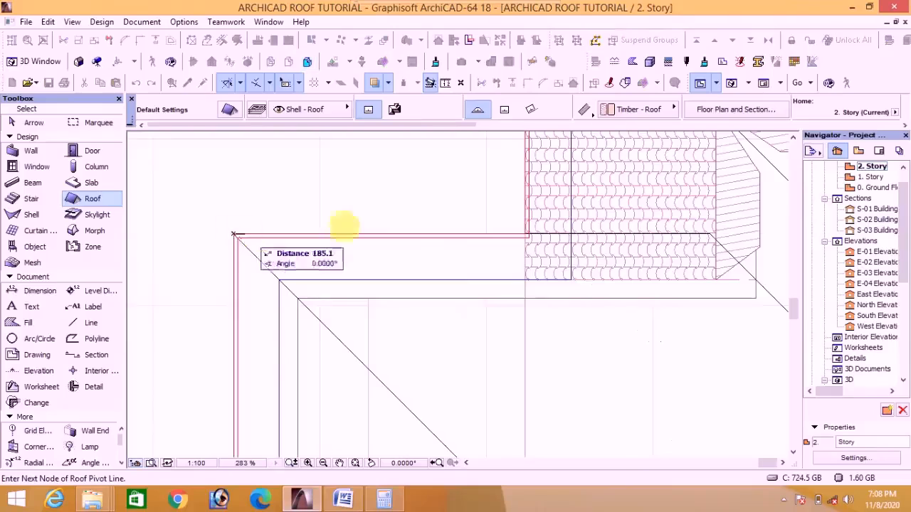
pyautogui.click(710, 237)
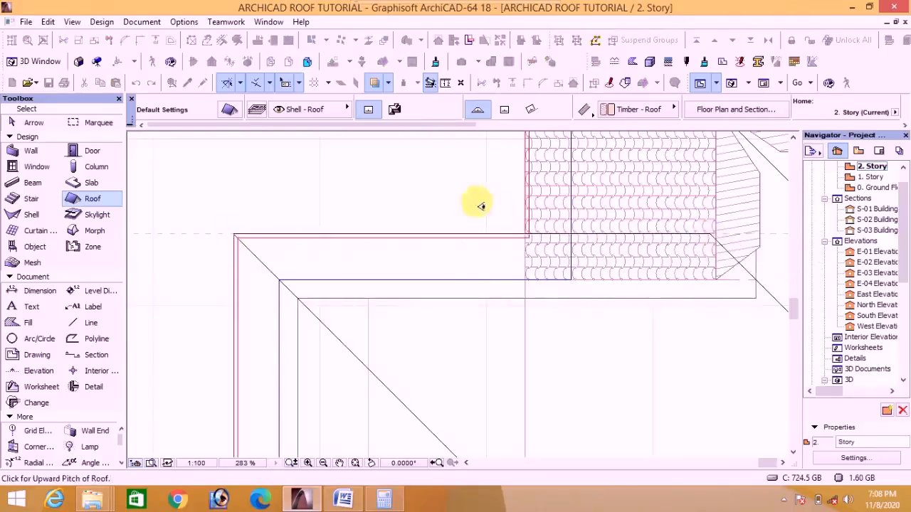
# Pitch the west wing's north roof plane inward and outline it along the eave, valley, ridge and northwest hip
pyautogui.click(236, 235)
pyautogui.scroll(-3, 261, 274)
pyautogui.scroll(5, 530, 244)
pyautogui.click(509, 262)
pyautogui.scroll(-8, 496, 240)
pyautogui.scroll(4, 591, 338)
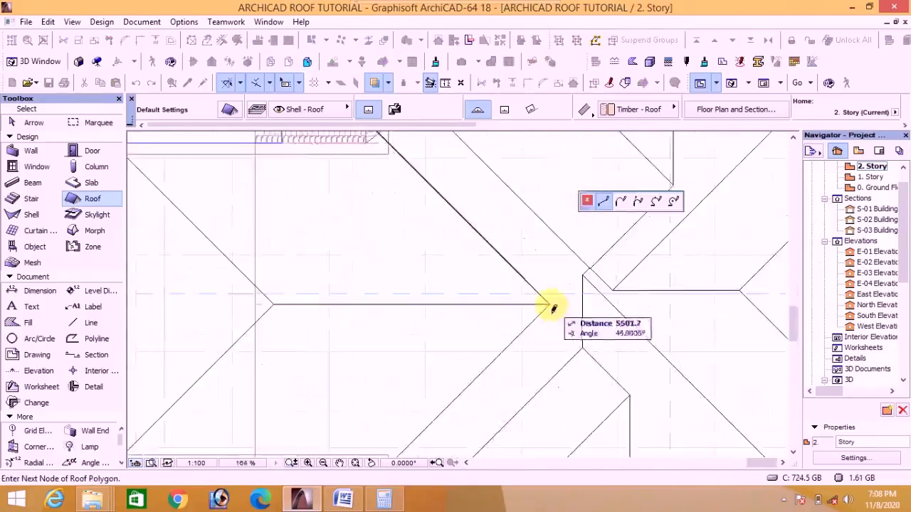
pyautogui.click(548, 306)
pyautogui.scroll(3, 342, 323)
pyautogui.click(369, 335)
pyautogui.scroll(-3, 367, 333)
pyautogui.scroll(4, 250, 210)
pyautogui.click(270, 237)
# Place an inward-pitched pivot line about 7780 mm long on the west wing's end eave, between its northwest and southwest corners
pyautogui.click(271, 237)
pyautogui.scroll(-4, 336, 172)
pyautogui.scroll(6, 318, 407)
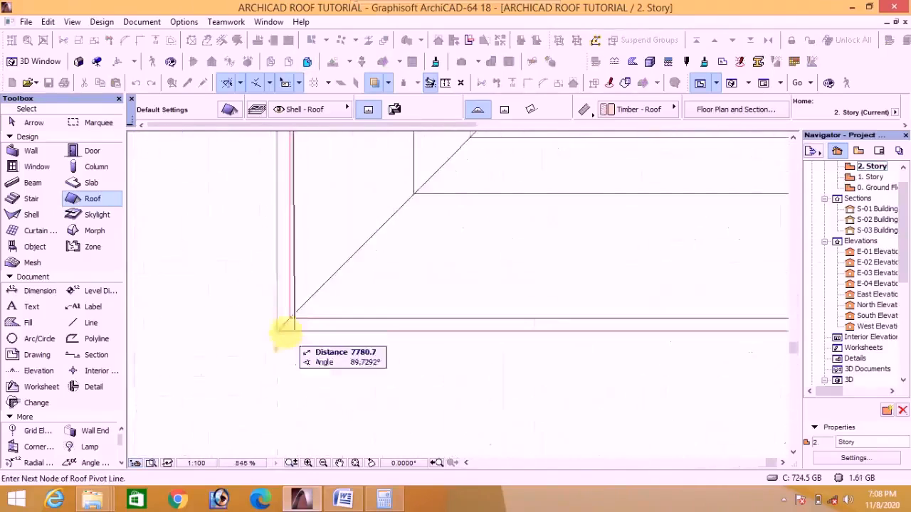
pyautogui.click(290, 330)
pyautogui.click(308, 193)
# Outline the triangular west end roof plane from the southwest corner to the ridge end and northwest corner, and close it
pyautogui.click(300, 338)
pyautogui.scroll(-5, 384, 355)
pyautogui.scroll(2, 453, 255)
pyautogui.click(454, 238)
pyautogui.scroll(-6, 455, 238)
pyautogui.scroll(12, 407, 192)
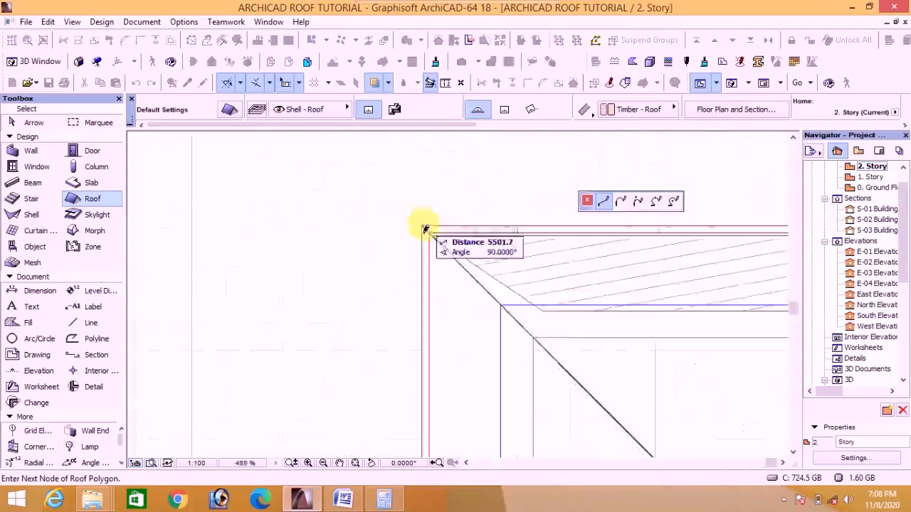
pyautogui.scroll(-5, 431, 196)
pyautogui.scroll(4, 434, 198)
pyautogui.click(446, 178)
pyautogui.scroll(-8, 450, 177)
pyautogui.scroll(6, 447, 396)
pyautogui.click(442, 400)
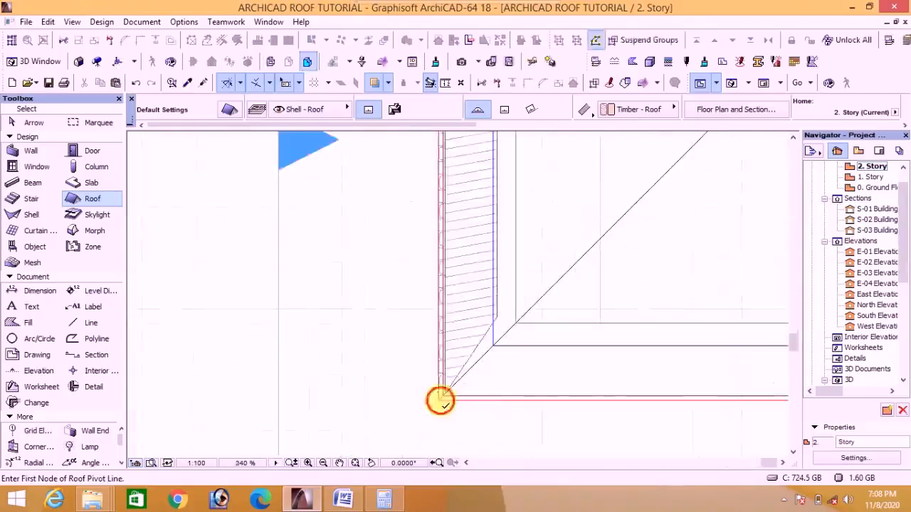
# Place an inward-pitched pivot line along the west wing's south eave, from the southwest corner to the eave line's inner end
pyautogui.click(441, 401)
pyautogui.scroll(-6, 442, 400)
pyautogui.scroll(6, 508, 328)
pyautogui.click(508, 329)
pyautogui.scroll(-6, 508, 329)
pyautogui.click(456, 284)
# Outline the west wing's south roof plane along the southwest hip, ridge and valley, and close it at the southwest corner
pyautogui.scroll(6, 285, 326)
pyautogui.click(267, 323)
pyautogui.scroll(-6, 267, 323)
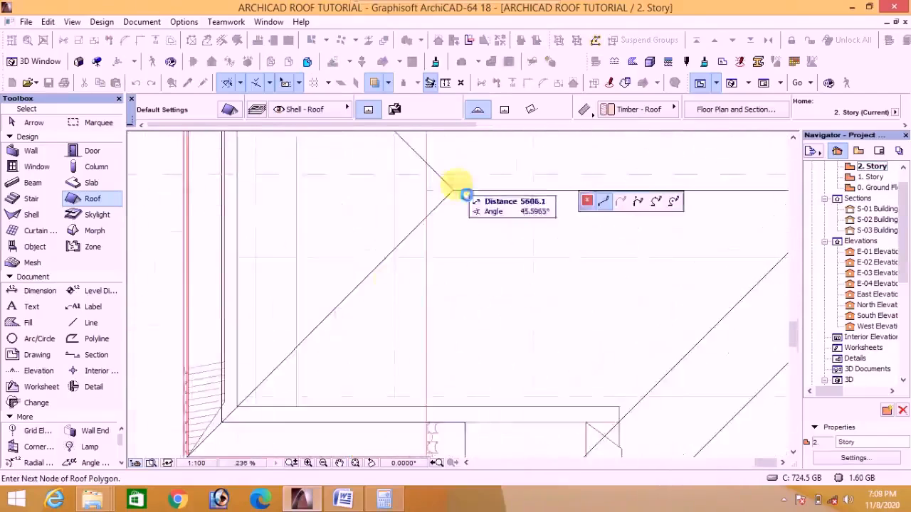
pyautogui.click(456, 190)
pyautogui.scroll(-5, 457, 190)
pyautogui.click(542, 230)
pyautogui.scroll(-5, 543, 232)
pyautogui.scroll(6, 472, 326)
pyautogui.click(446, 312)
pyautogui.scroll(-6, 524, 326)
pyautogui.scroll(6, 265, 331)
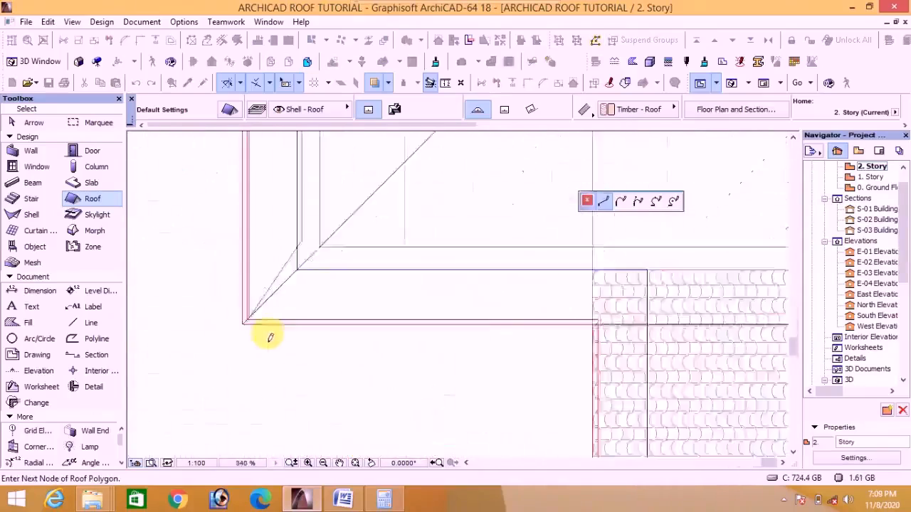
pyautogui.click(229, 318)
# Inspect the west wing's new roof planes in 3D, and return to the floor plan
pyautogui.scroll(-6, 229, 318)
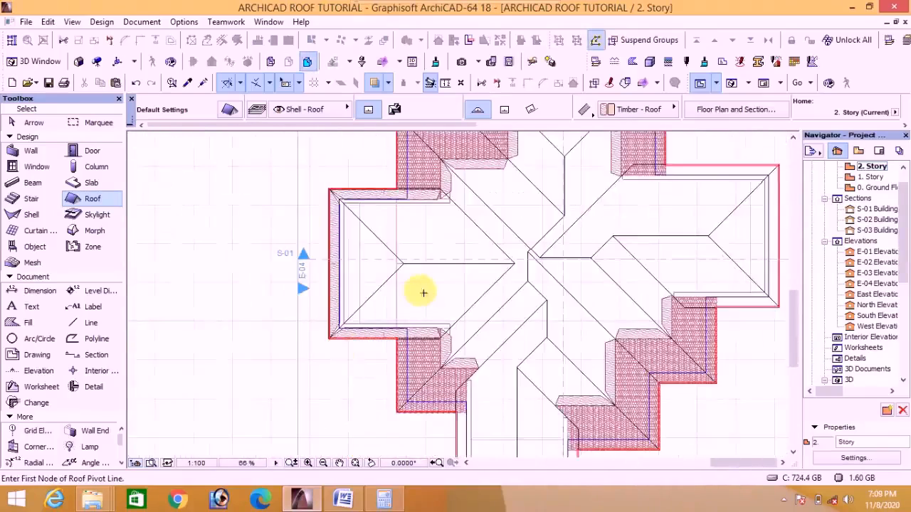
pyautogui.click(732, 84)
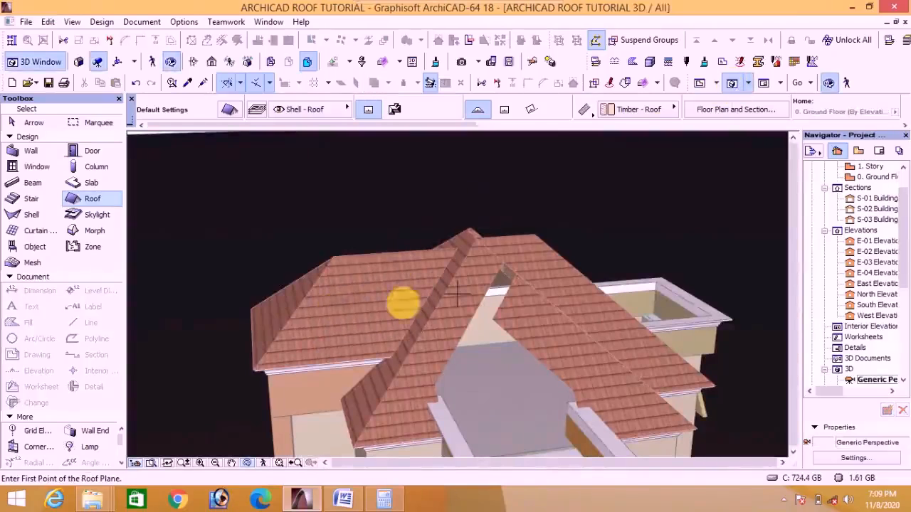
pyautogui.keyDown('shift'); pyautogui.moveTo(403, 304); pyautogui.dragTo(688, 256, button='middle'); pyautogui.keyUp('shift')
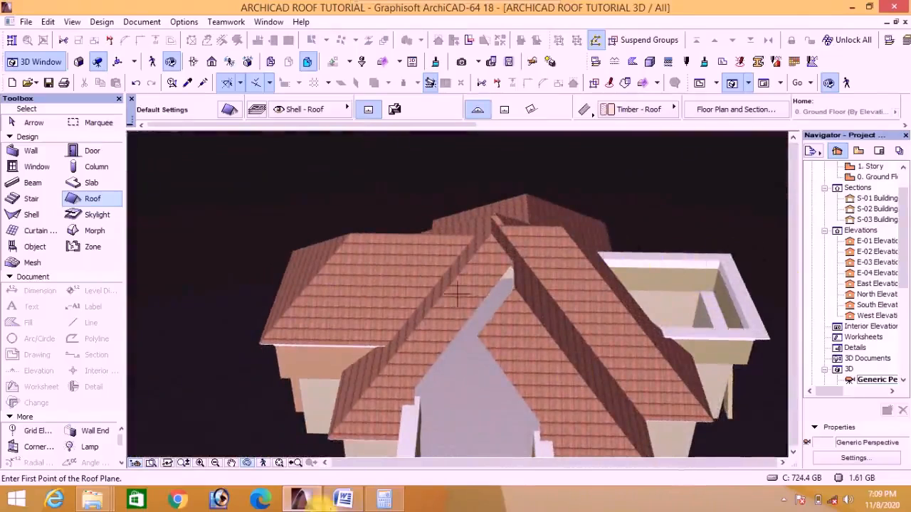
pyautogui.click(699, 84)
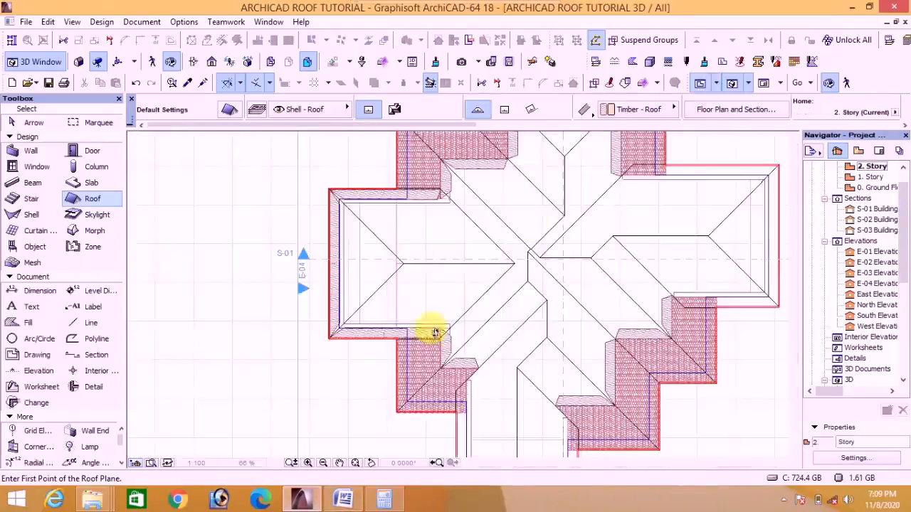
pyautogui.scroll(3, 619, 269)
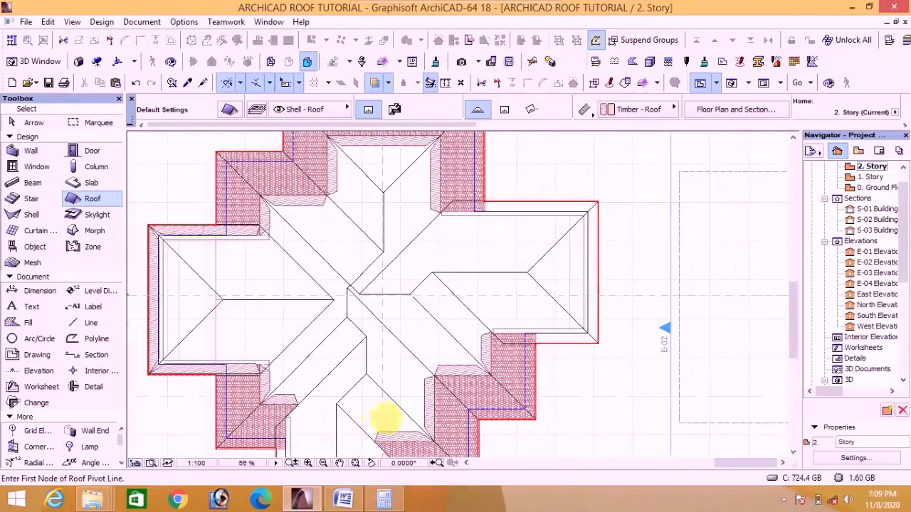
# Look up the h2-side base offset in the Word notes, and set the default roof base offset to 66.5 in ArchiCAD
pyautogui.click(352, 500)
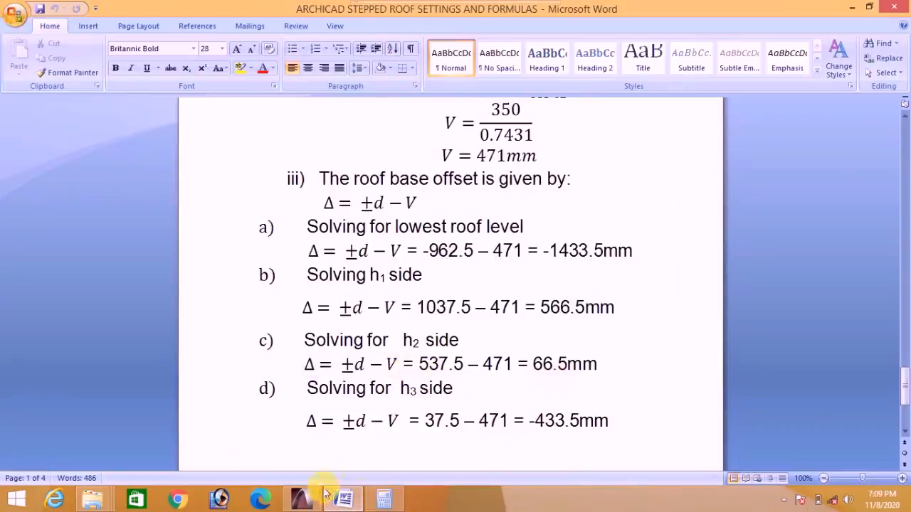
pyautogui.click(301, 500)
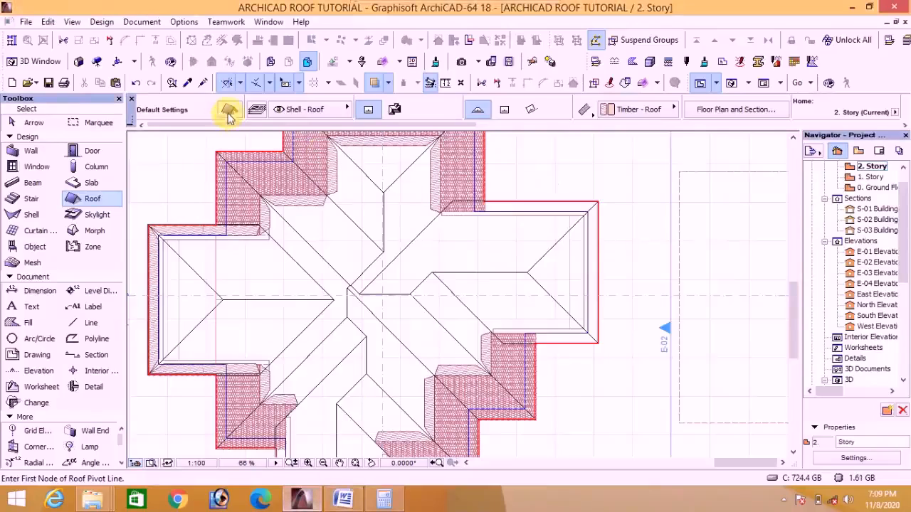
pyautogui.click(229, 111)
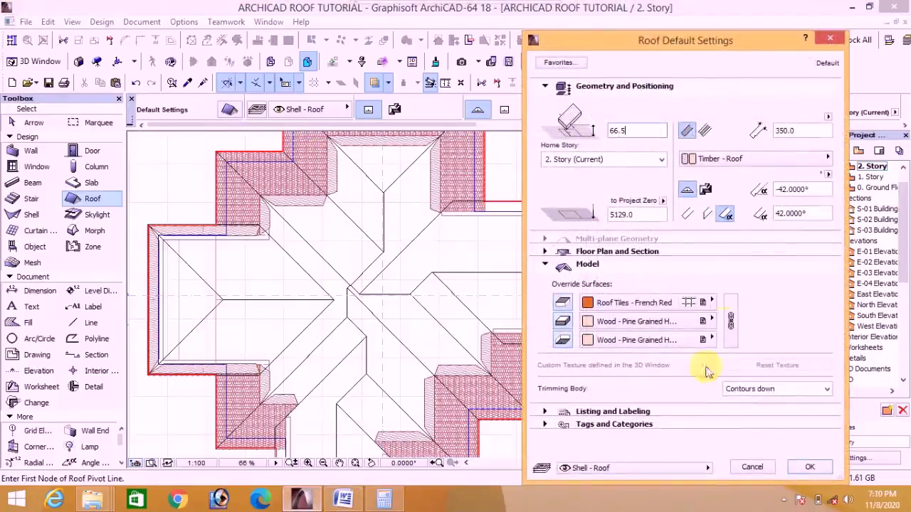
pyautogui.click(804, 470)
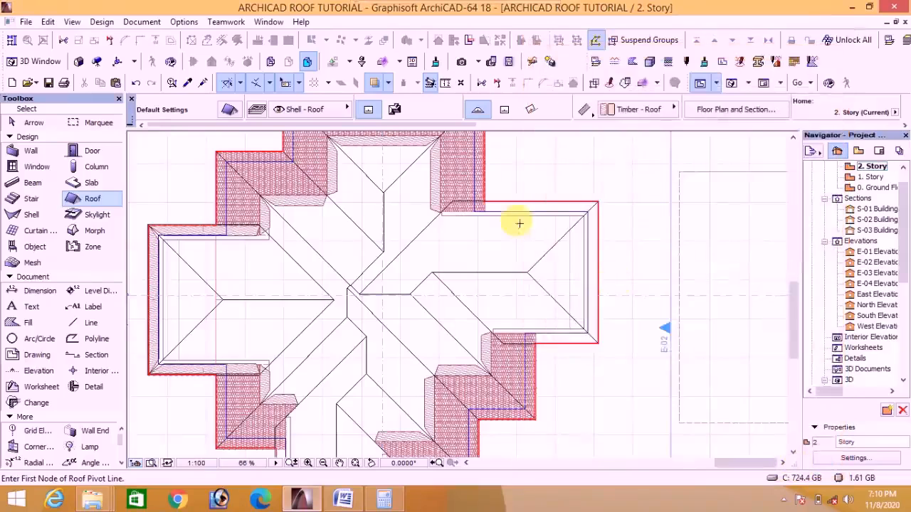
# Place an inward-pitched pivot line along the east wing's north eave, from the northeast corner to the eave line's inner end
pyautogui.scroll(6, 520, 200)
pyautogui.click(754, 205)
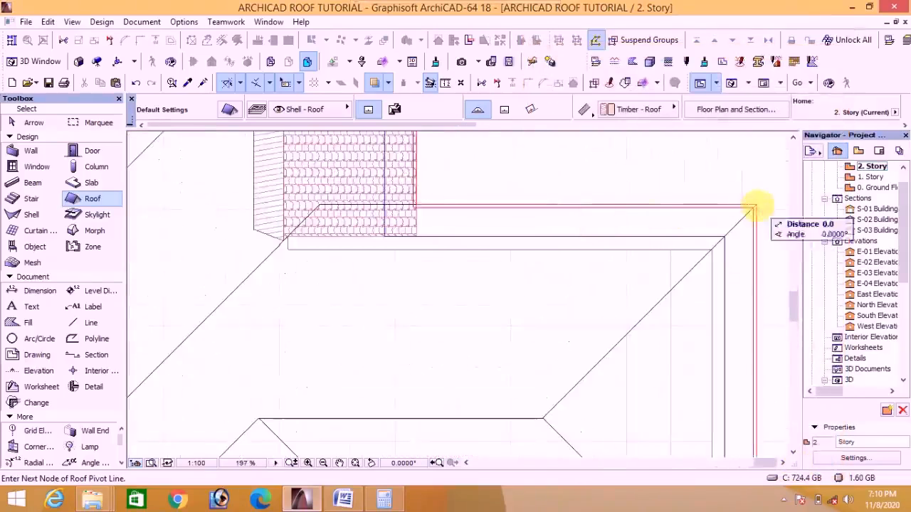
pyautogui.scroll(3, 318, 194)
pyautogui.click(329, 214)
pyautogui.scroll(-4, 333, 232)
pyautogui.click(337, 240)
# Outline the east wing's north roof plane down the valley, through the central nodes, along the ridge and back to the northeast corner
pyautogui.click(692, 223)
pyautogui.scroll(5, 345, 217)
pyautogui.click(302, 234)
pyautogui.scroll(-8, 367, 246)
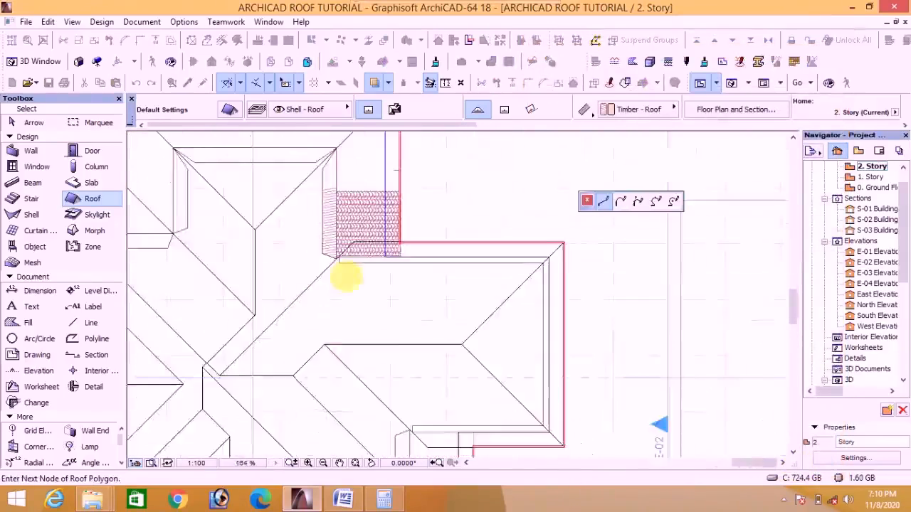
pyautogui.scroll(6, 235, 384)
pyautogui.click(200, 349)
pyautogui.click(419, 348)
pyautogui.click(513, 255)
pyautogui.scroll(-5, 514, 257)
pyautogui.click(519, 380)
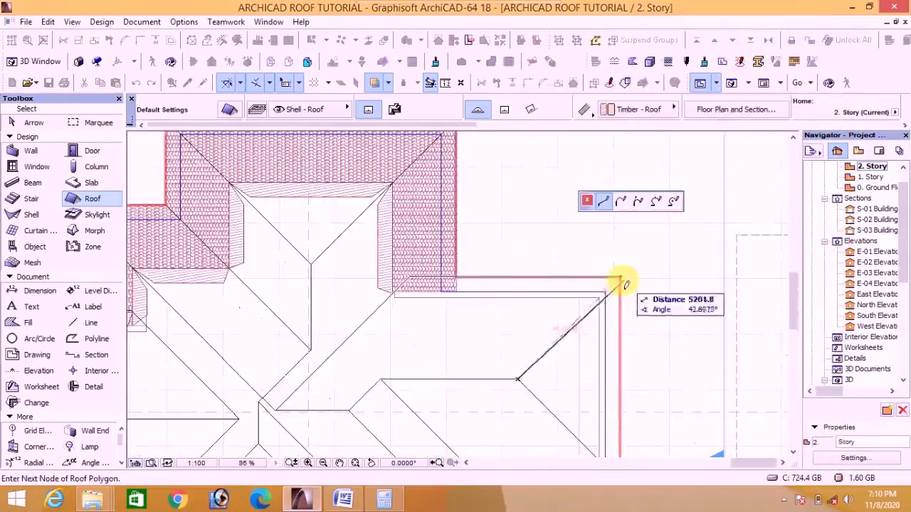
pyautogui.click(620, 278)
# Place an inward-pitched pivot line on the east wing's end eave, from the northeast to the southeast corner
pyautogui.scroll(9, 620, 279)
pyautogui.click(614, 247)
pyautogui.scroll(-9, 614, 249)
pyautogui.scroll(6, 605, 392)
pyautogui.click(604, 389)
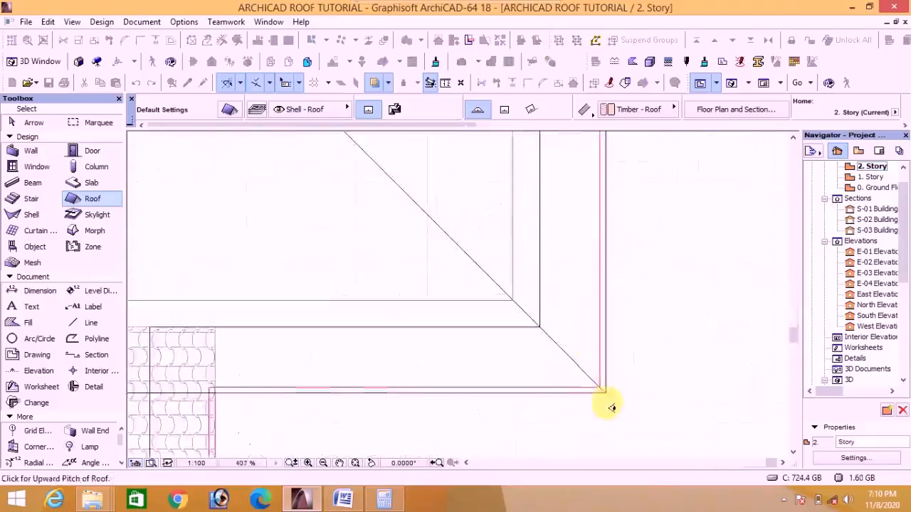
pyautogui.scroll(-5, 609, 402)
pyautogui.click(583, 374)
# Outline the triangular east end roof plane from the southeast corner to the northeast corner and ridge end, and close it
pyautogui.click(606, 389)
pyautogui.scroll(-6, 616, 410)
pyautogui.scroll(7, 623, 272)
pyautogui.click(616, 272)
pyautogui.scroll(-5, 615, 276)
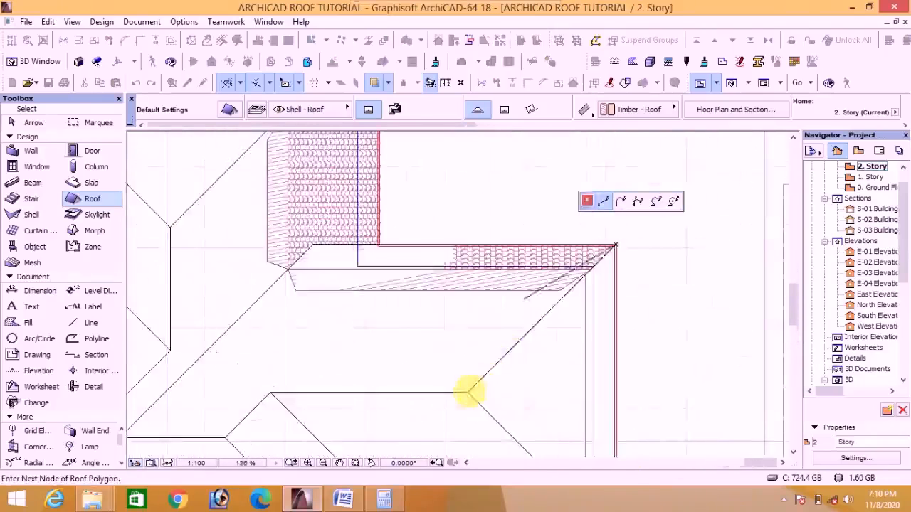
pyautogui.click(471, 392)
pyautogui.scroll(-4, 470, 392)
pyautogui.scroll(6, 497, 380)
pyautogui.click(498, 382)
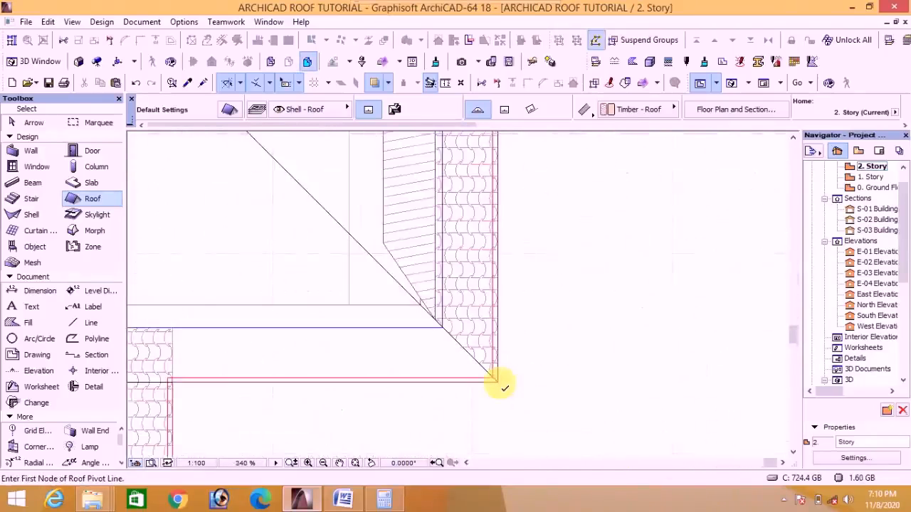
# Place an inward-pitched pivot line along the east wing's south eave, from the southeast corner to the eave line's inner end
pyautogui.click(498, 382)
pyautogui.scroll(-6, 536, 390)
pyautogui.scroll(9, 432, 388)
pyautogui.click(432, 393)
pyautogui.scroll(-6, 441, 388)
pyautogui.click(580, 356)
# Outline the east wing's south roof plane along the eave, valley and ridge, and close it down the southeast hip
pyautogui.scroll(6, 625, 367)
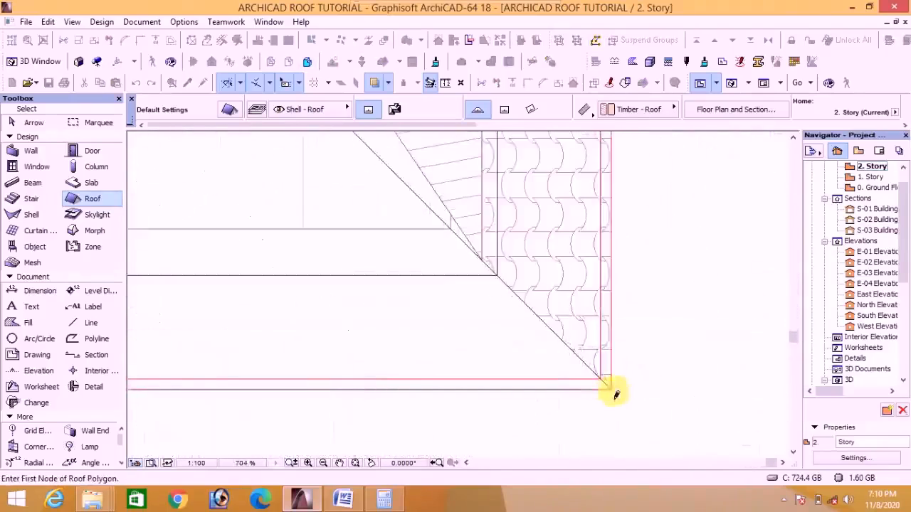
pyautogui.click(612, 389)
pyautogui.scroll(-6, 613, 391)
pyautogui.scroll(4, 412, 380)
pyautogui.click(391, 370)
pyautogui.scroll(-5, 511, 404)
pyautogui.click(348, 269)
pyautogui.click(512, 268)
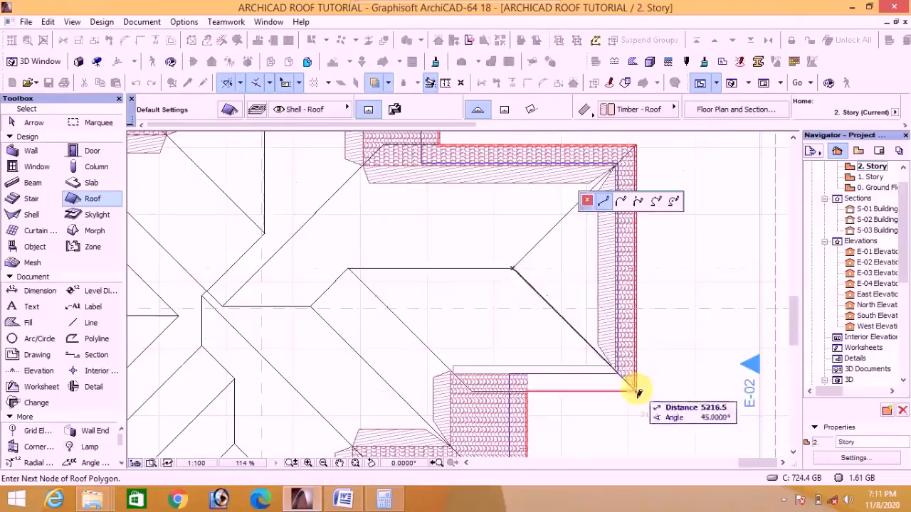
pyautogui.click(638, 393)
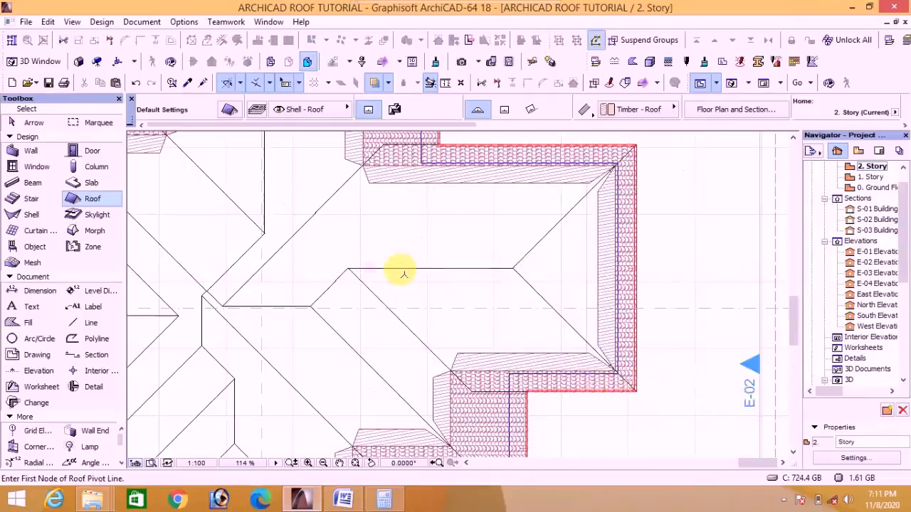
# Inspect the east wing's roof planes and the open south wing from several sides in 3D, and return to the floor plan
pyautogui.click(731, 84)
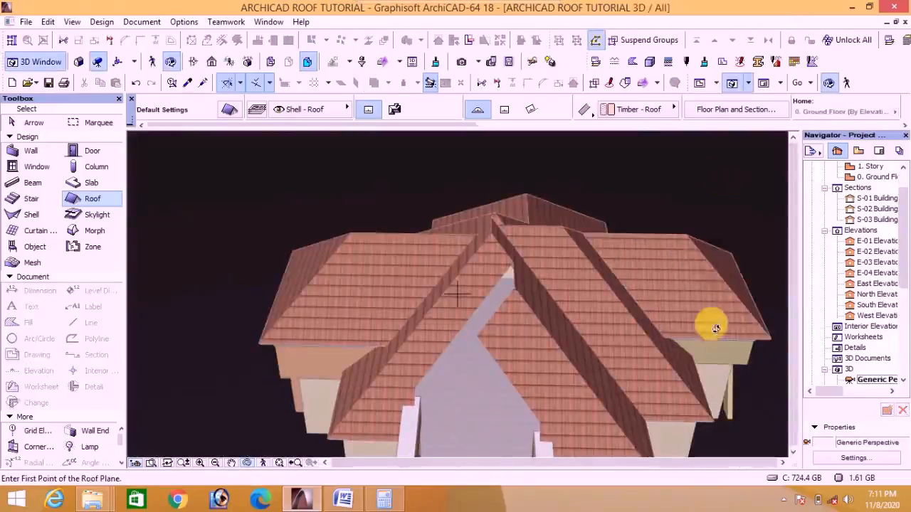
pyautogui.keyDown('shift'); pyautogui.moveTo(717, 332); pyautogui.dragTo(503, 377, button='middle'); pyautogui.keyUp('shift')
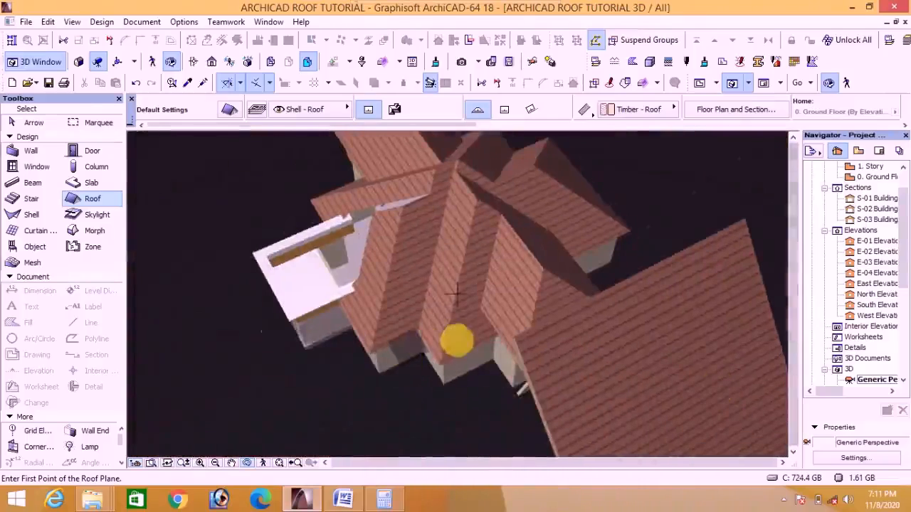
pyautogui.keyDown('shift'); pyautogui.moveTo(456, 341); pyautogui.dragTo(651, 245, button='middle'); pyautogui.keyUp('shift')
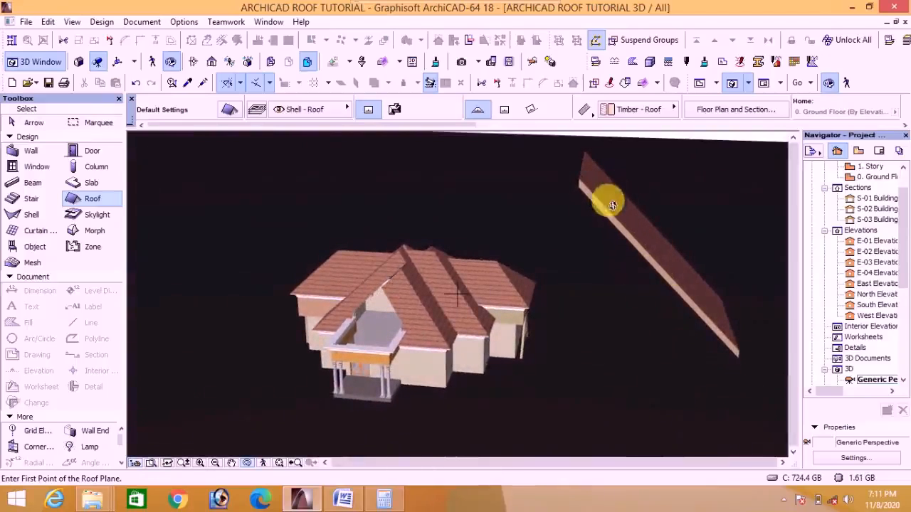
pyautogui.scroll(5, 352, 328)
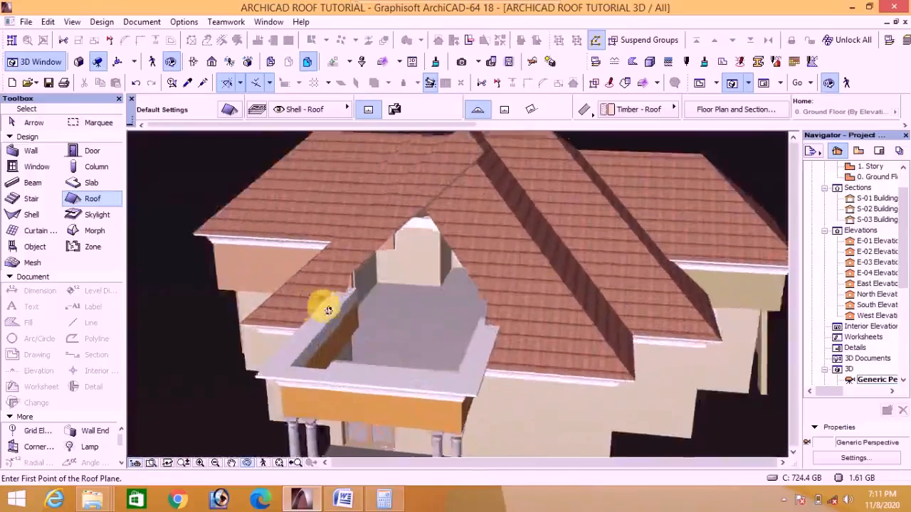
pyautogui.keyDown('shift'); pyautogui.moveTo(328, 311); pyautogui.dragTo(619, 340, button='middle'); pyautogui.keyUp('shift')
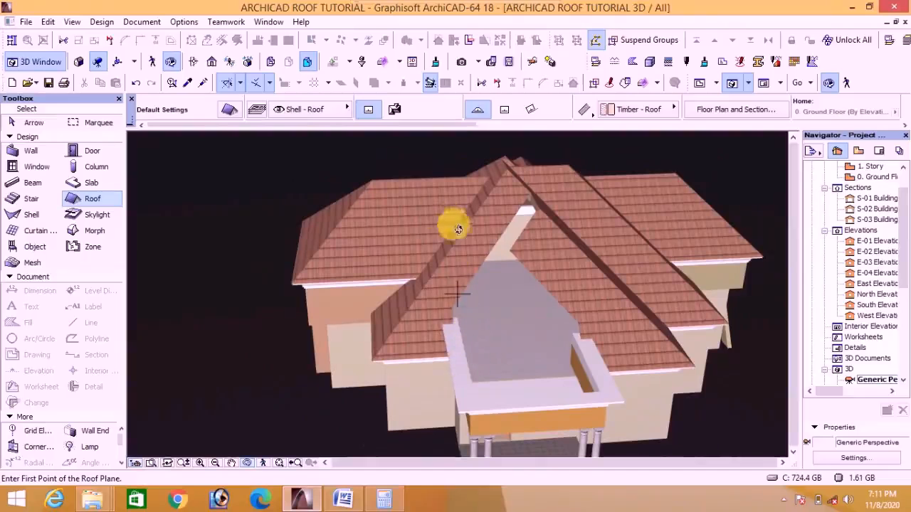
pyautogui.click(699, 83)
pyautogui.scroll(-3, 391, 318)
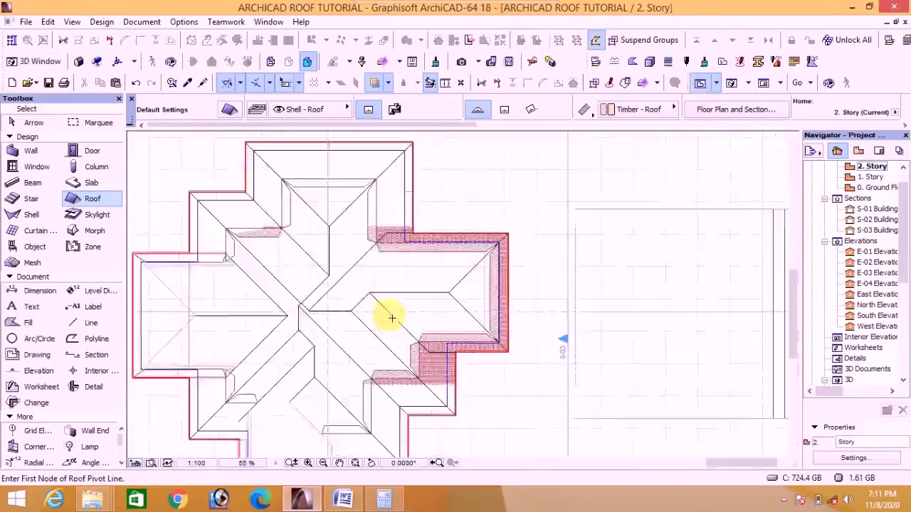
# Look up the h3-side base offset in the Word formulas document and set the default roof's base offset to -433.5
pyautogui.scroll(-2, 370, 384)
pyautogui.scroll(5, 342, 337)
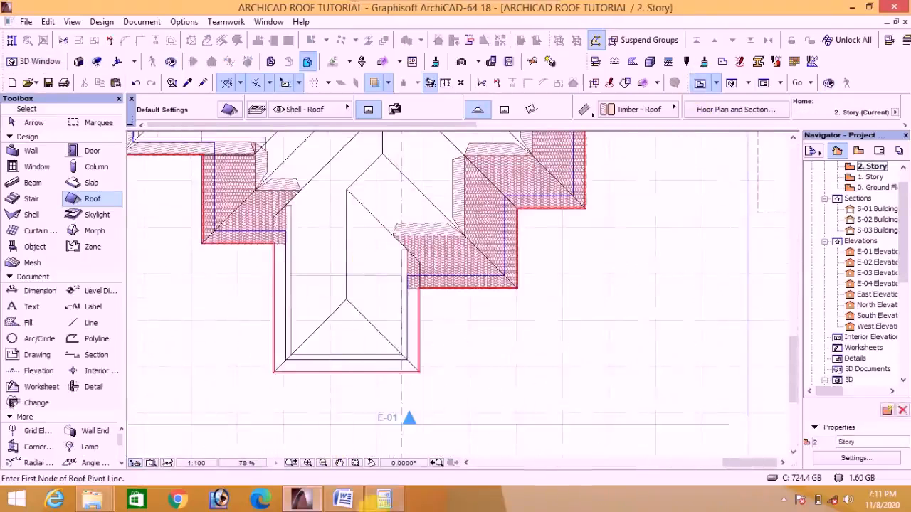
pyautogui.click(346, 501)
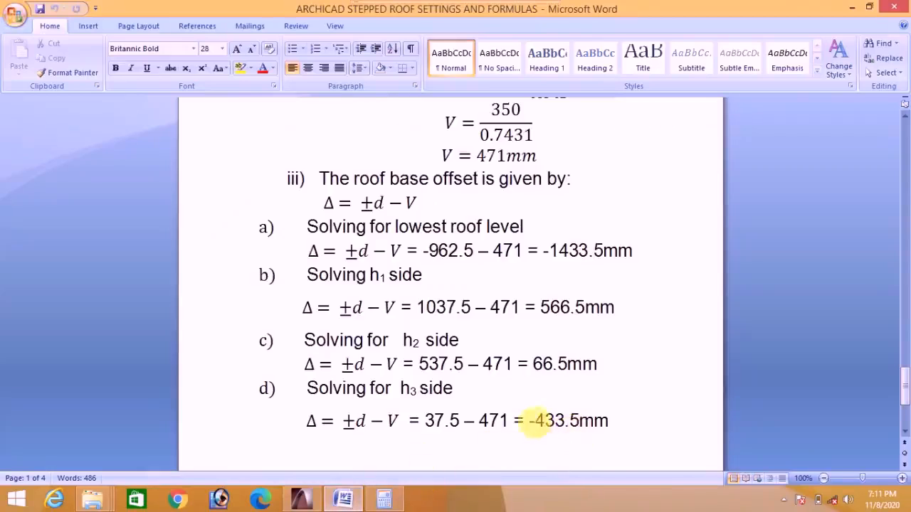
pyautogui.click(303, 500)
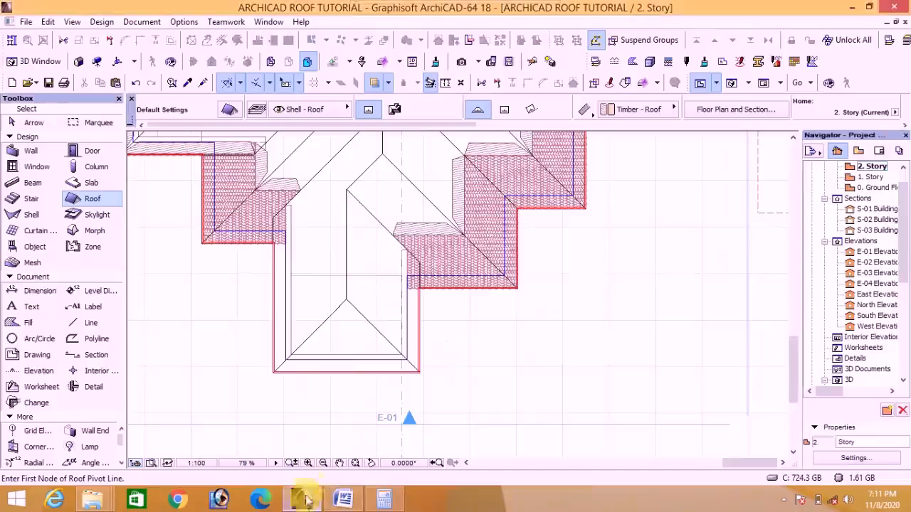
pyautogui.click(228, 112)
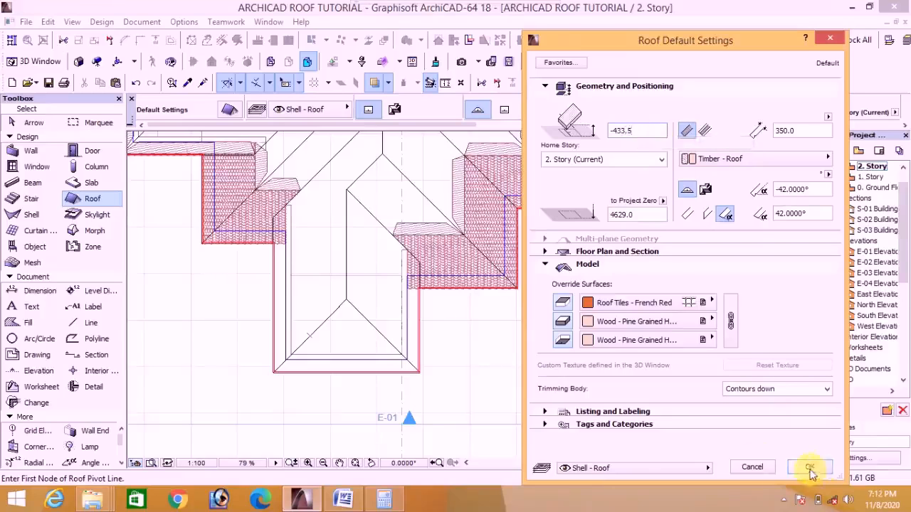
pyautogui.click(810, 467)
# Place an inward-pitched pivot line along the south wing's west eave, from the southwest corner to the eave line's inner end
pyautogui.scroll(5, 266, 362)
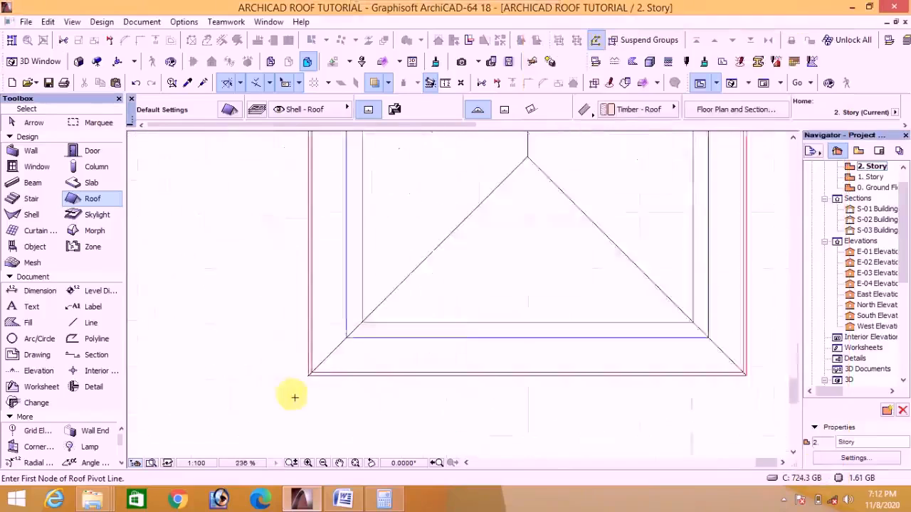
pyautogui.click(308, 375)
pyautogui.scroll(-3, 325, 430)
pyautogui.scroll(1, 313, 229)
pyautogui.click(310, 275)
pyautogui.click(359, 292)
# Outline the south wing's west roof plane along the eave, valley and ridge, and close it down the southwest hip
pyautogui.scroll(-4, 306, 356)
pyautogui.scroll(2, 297, 420)
pyautogui.click(304, 443)
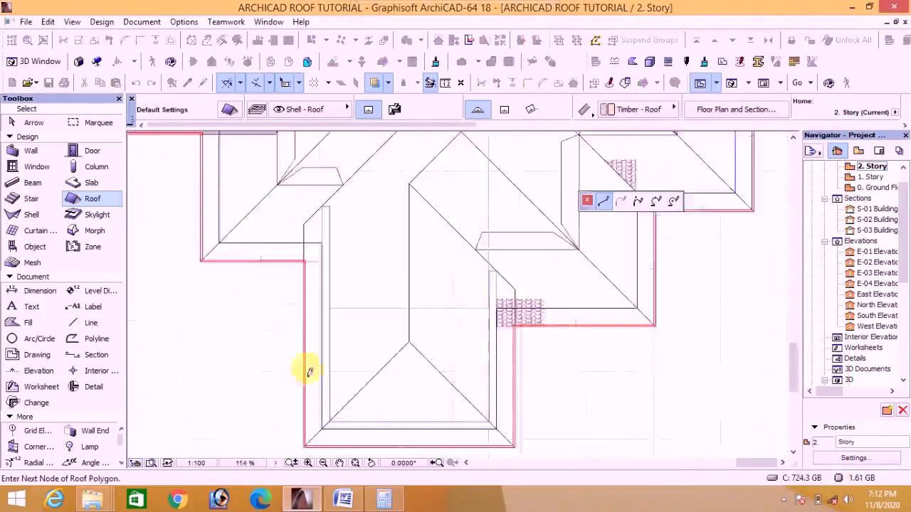
pyautogui.scroll(4, 308, 224)
pyautogui.click(303, 224)
pyautogui.scroll(-6, 363, 274)
pyautogui.scroll(3, 463, 174)
pyautogui.click(460, 173)
pyautogui.click(460, 255)
pyautogui.click(399, 315)
pyautogui.scroll(-5, 412, 258)
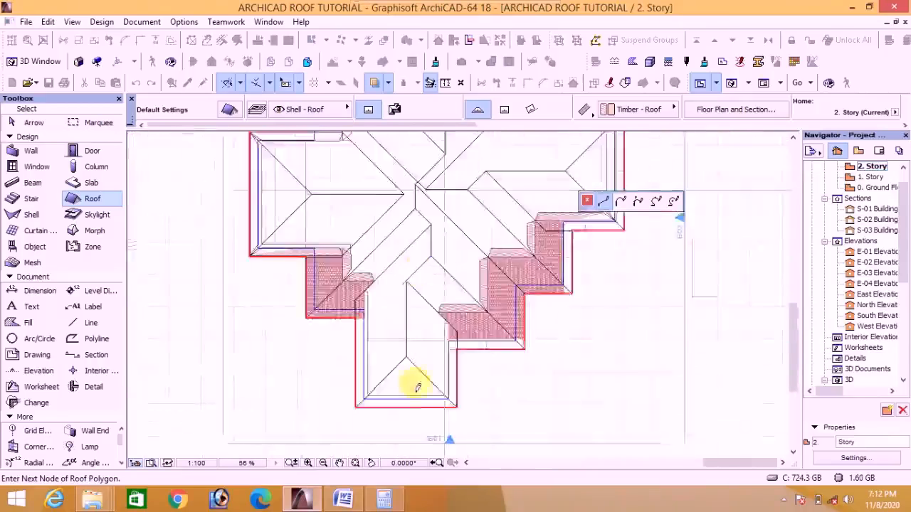
pyautogui.scroll(4, 418, 388)
# Add the triangular south end roof plane, with an inward-pitched pivot line along the south eave and an outline through both corners and the ridge end
pyautogui.scroll(3, 368, 315)
pyautogui.click(721, 318)
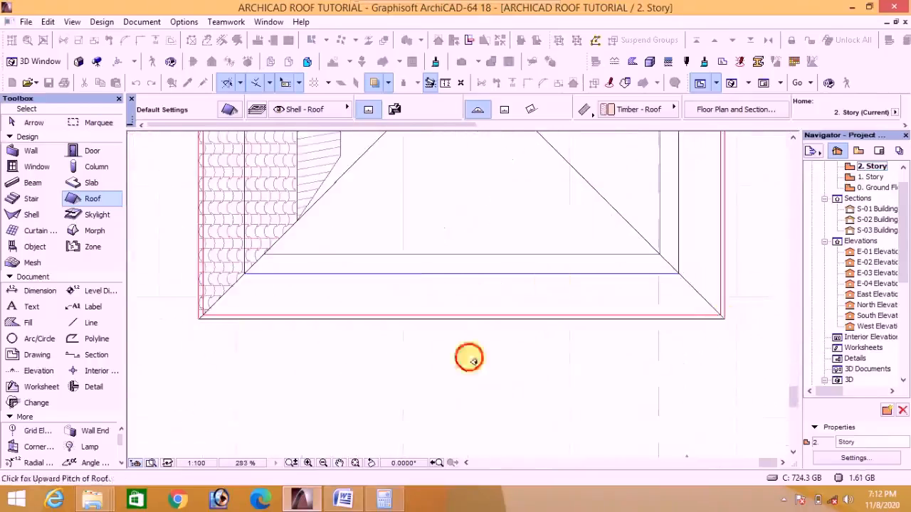
pyautogui.click(469, 358)
pyautogui.click(197, 316)
pyautogui.scroll(-2, 285, 249)
pyautogui.click(372, 189)
pyautogui.click(523, 341)
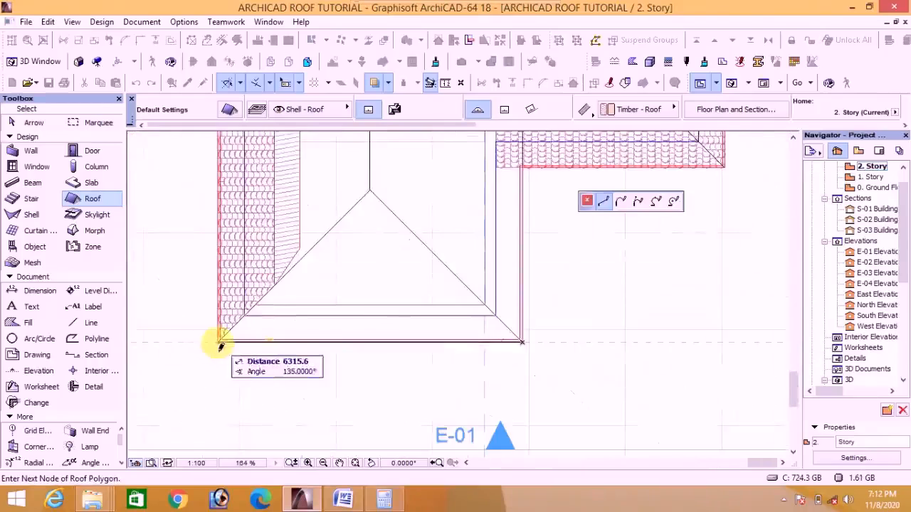
pyautogui.scroll(5, 219, 345)
pyautogui.click(220, 331)
# Place an inward-pitched pivot line along the south wing's east eave, from the southeast corner to the eave line's inner end
pyautogui.scroll(-6, 271, 328)
pyautogui.scroll(5, 477, 316)
pyautogui.click(331, 358)
pyautogui.scroll(-5, 340, 378)
pyautogui.click(329, 210)
pyautogui.scroll(-4, 354, 213)
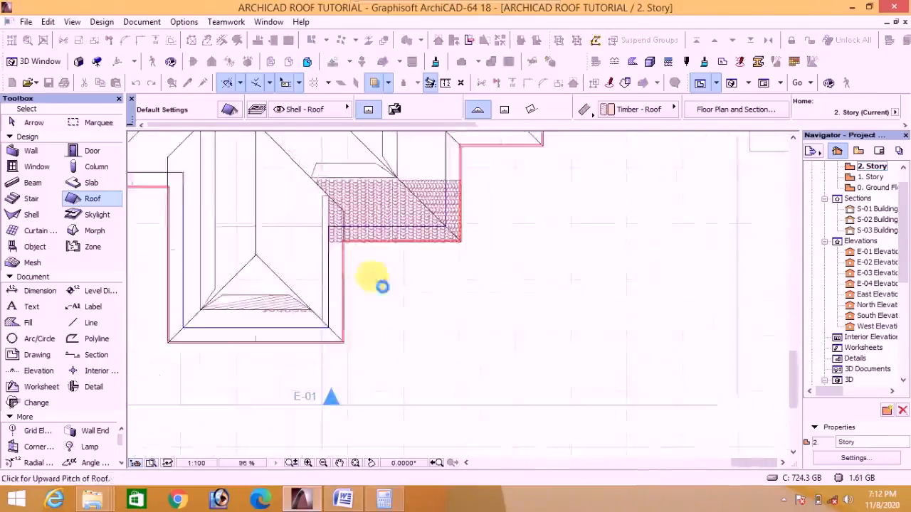
pyautogui.click(317, 292)
# Outline the south wing's east roof plane up the southeast hip, along the ridge and valley, and close it down the east eave
pyautogui.scroll(5, 338, 346)
pyautogui.click(360, 329)
pyautogui.scroll(-5, 378, 352)
pyautogui.scroll(-3, 296, 335)
pyautogui.click(281, 292)
pyautogui.click(284, 205)
pyautogui.scroll(8, 339, 269)
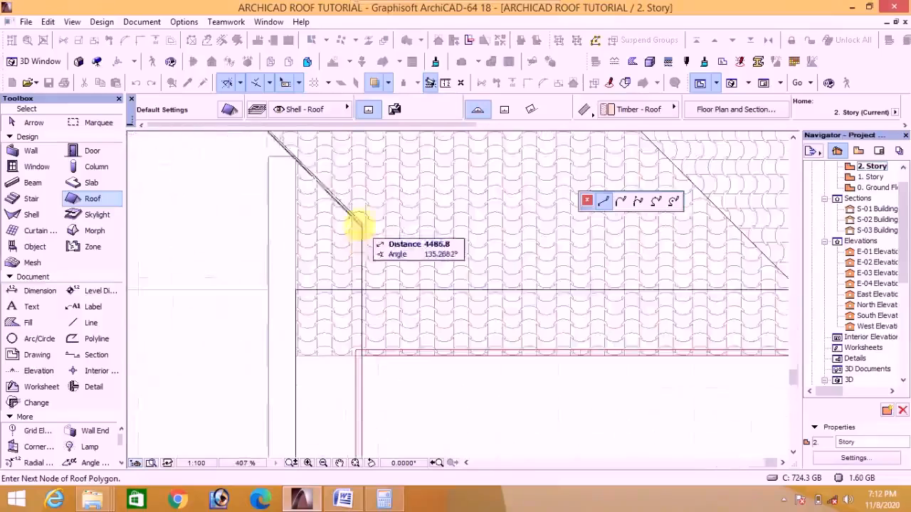
pyautogui.click(361, 225)
pyautogui.scroll(-4, 381, 205)
pyautogui.click(375, 441)
pyautogui.scroll(-8, 419, 365)
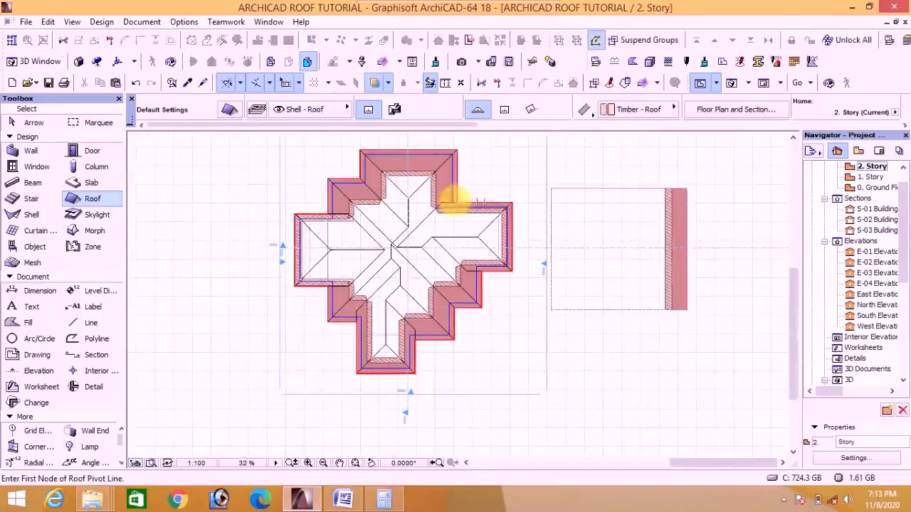
# Inspect the south wing's roof planes over the porch and the whole stepped roof from several sides in 3D
pyautogui.click(733, 84)
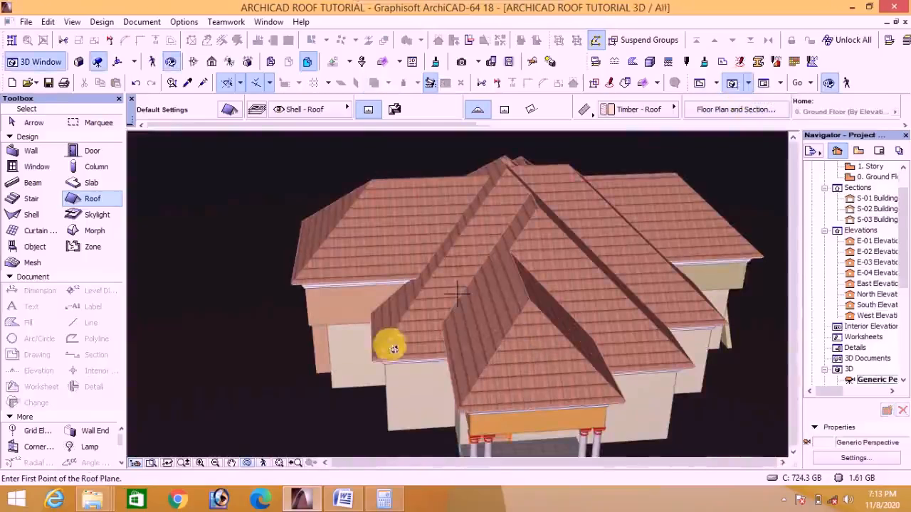
pyautogui.keyDown('shift'); pyautogui.moveTo(394, 349); pyautogui.dragTo(463, 354, button='middle'); pyautogui.keyUp('shift')
pyautogui.scroll(8, 462, 354)
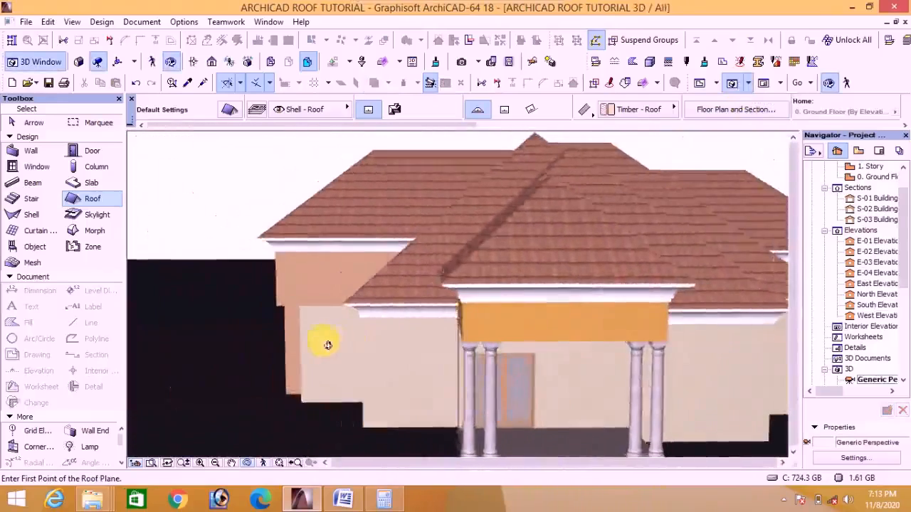
pyautogui.keyDown('shift'); pyautogui.moveTo(327, 345); pyautogui.dragTo(417, 387, button='middle'); pyautogui.keyUp('shift')
pyautogui.scroll(1, 417, 387)
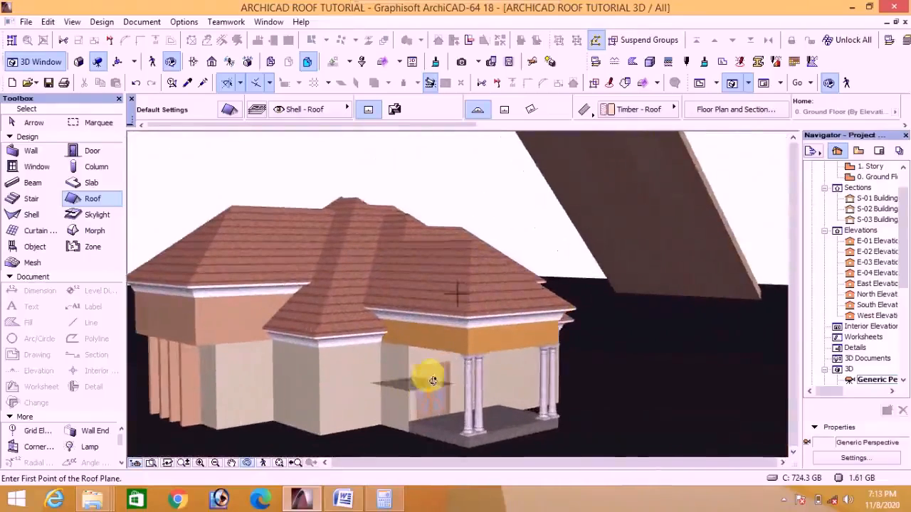
pyautogui.scroll(1, 431, 377)
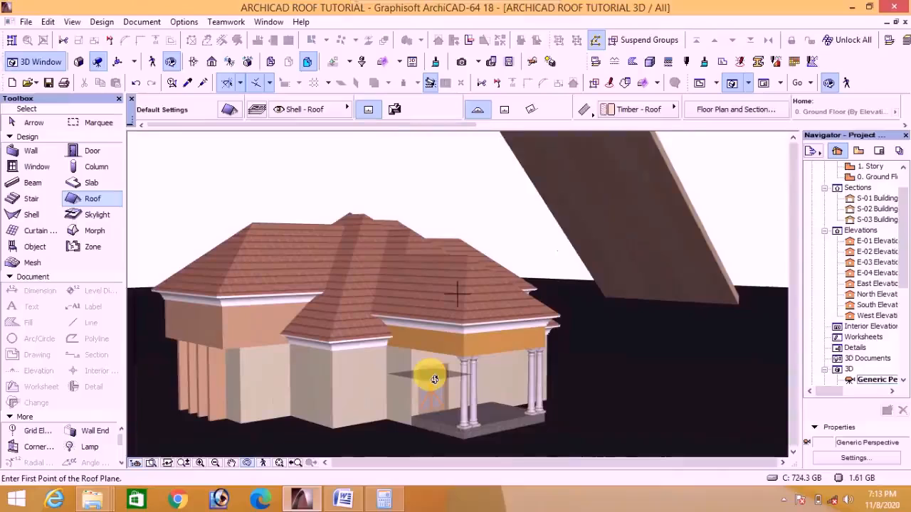